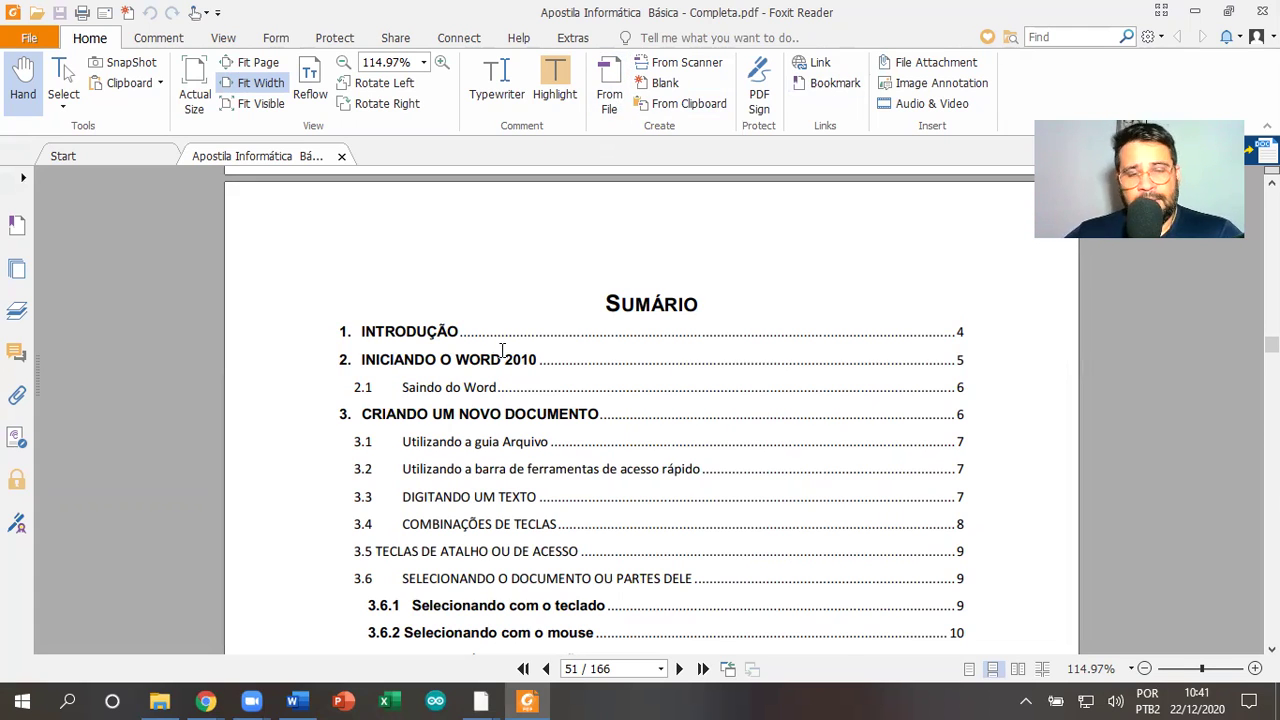
Scroll through the PDF, visit the blank Word page briefly, then return to the PDF
scroll(502, 350, "down", 3)
scroll(502, 347, "down", 7)
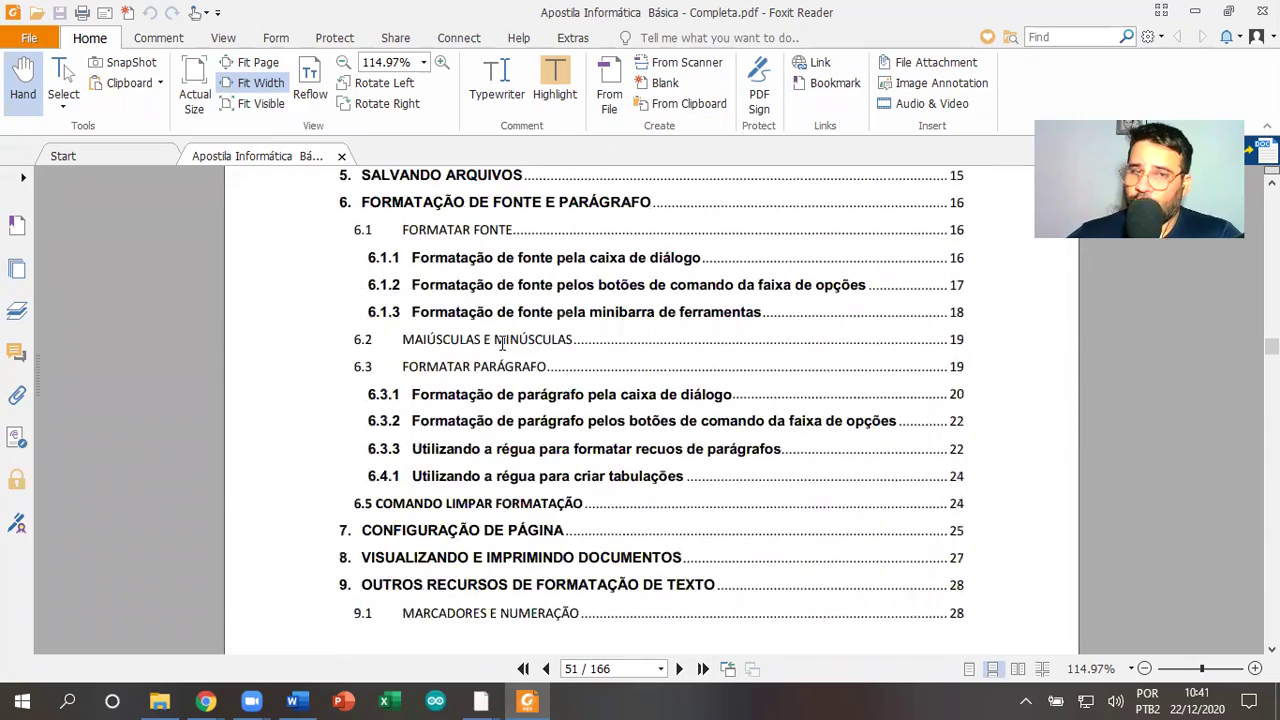
scroll(502, 345, "up", 8)
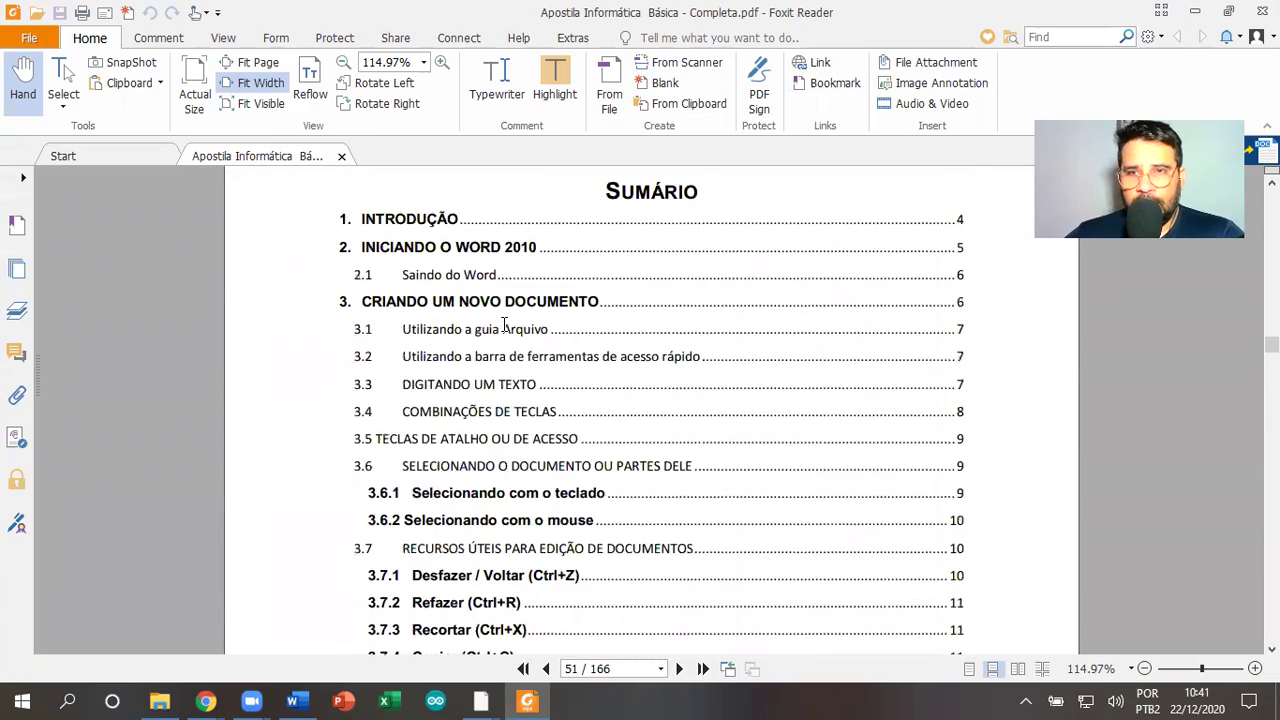
scroll(504, 325, "up", 2)
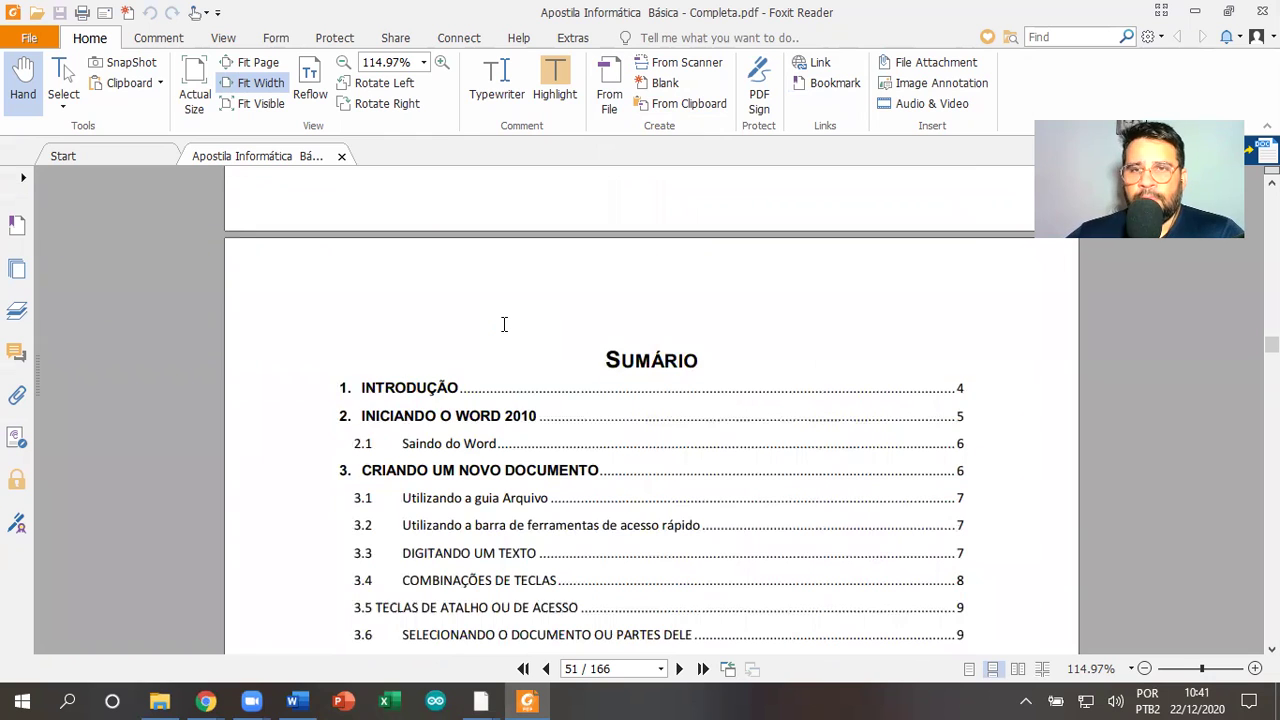
scroll(504, 324, "down", 1)
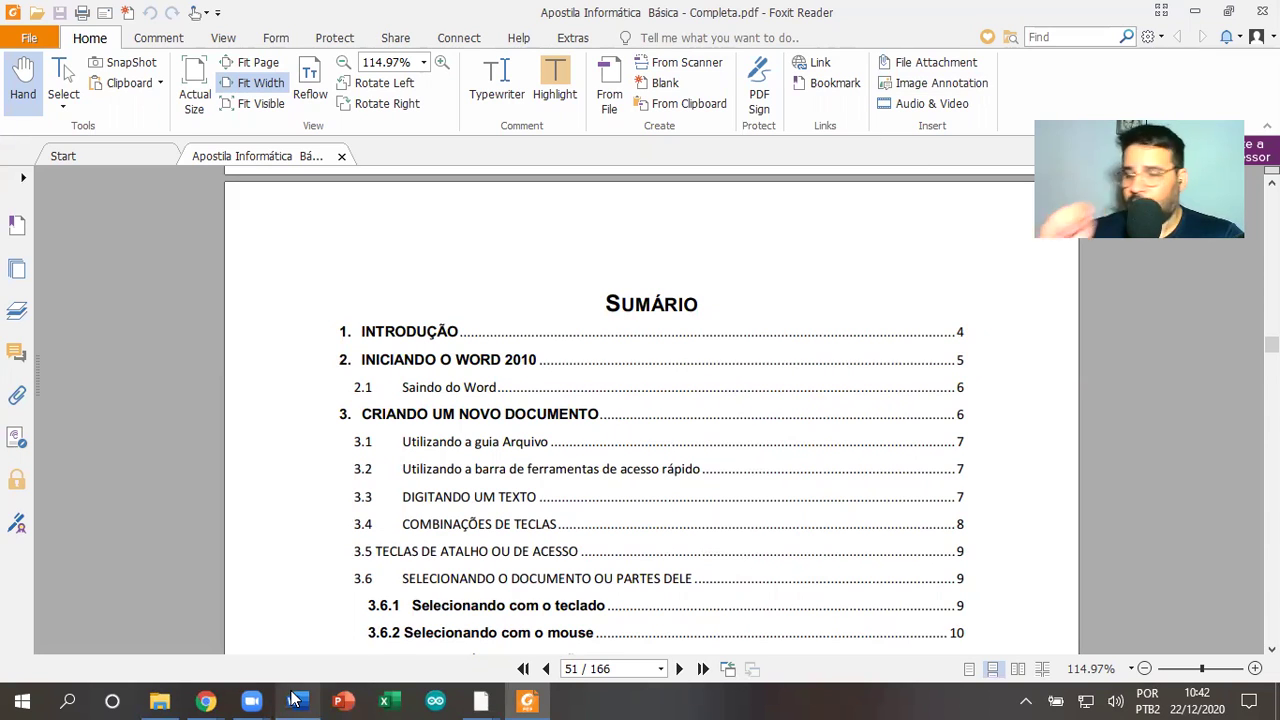
mouse_move(293, 699)
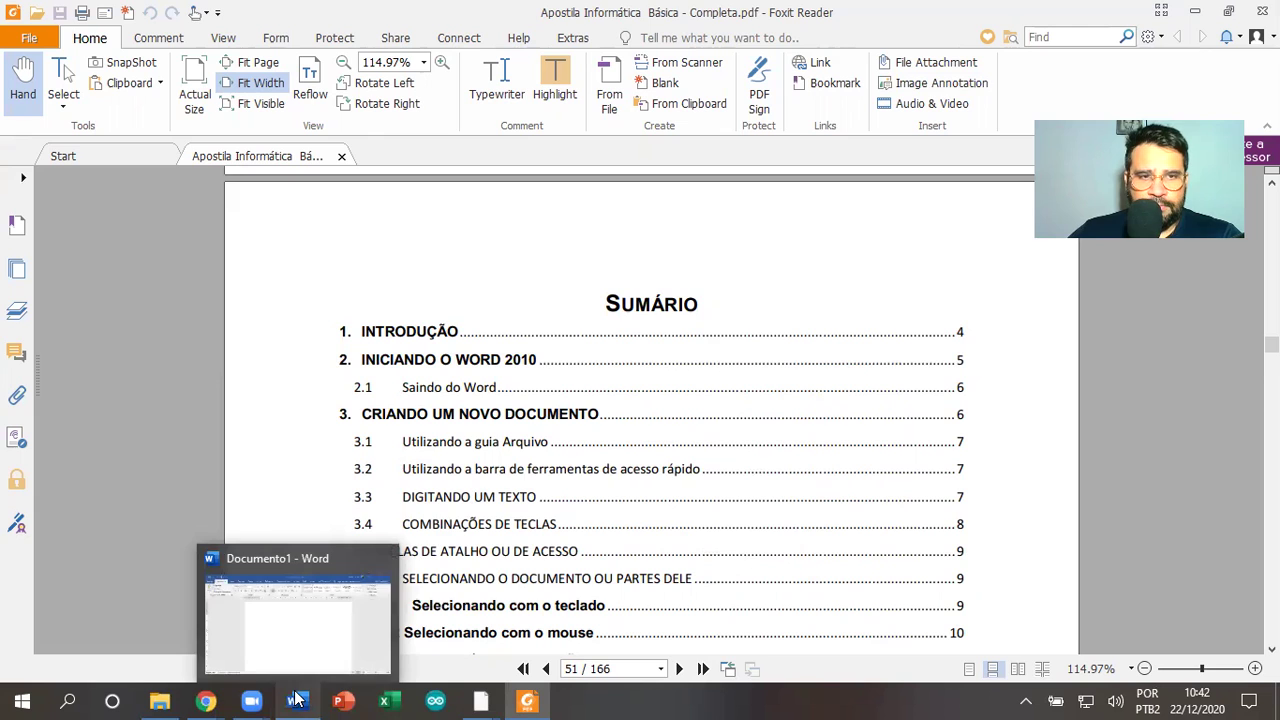
left_click(294, 699)
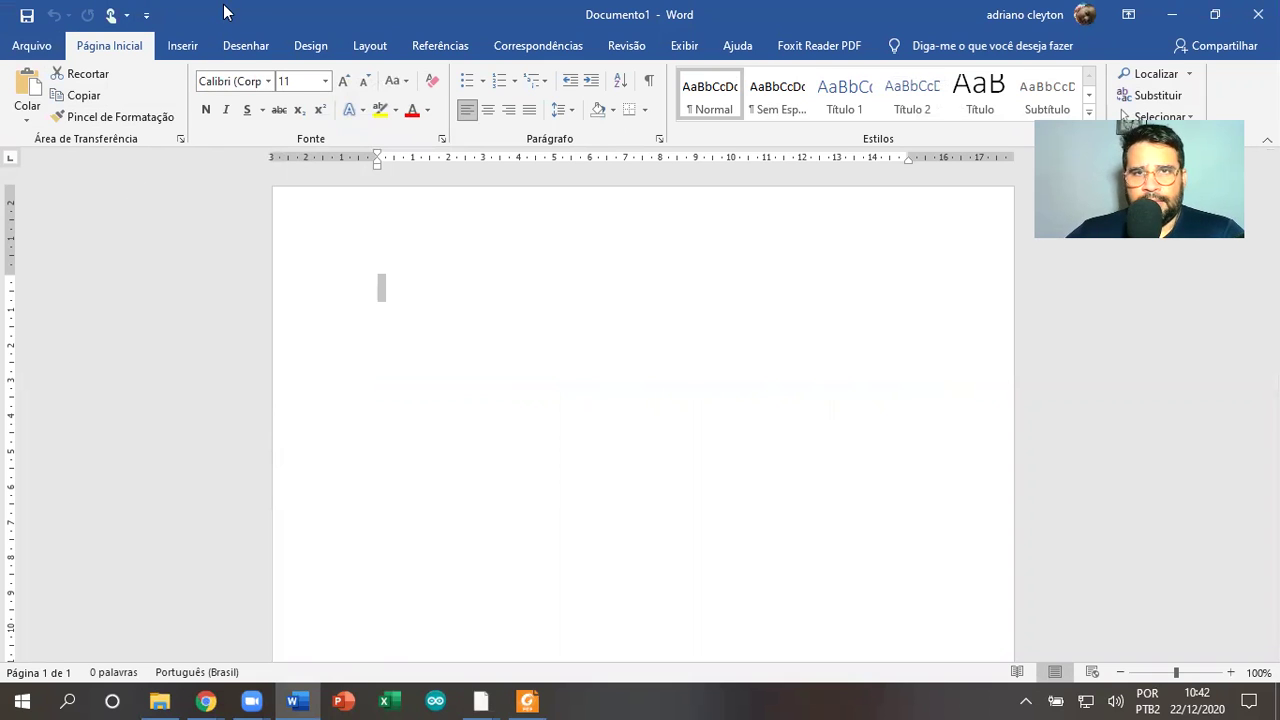
left_click(1183, 394)
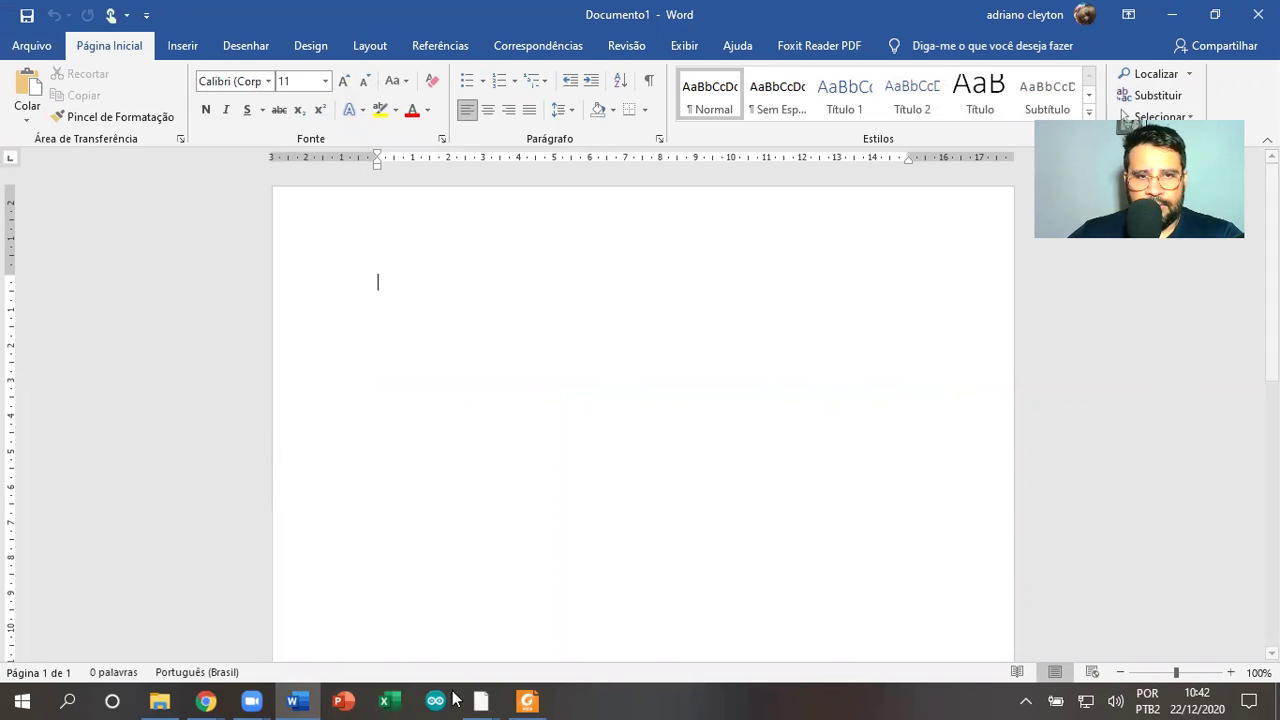
left_click(524, 698)
Scroll the PDF to page 54's labelled Word window diagram
scroll(548, 470, "down", 3)
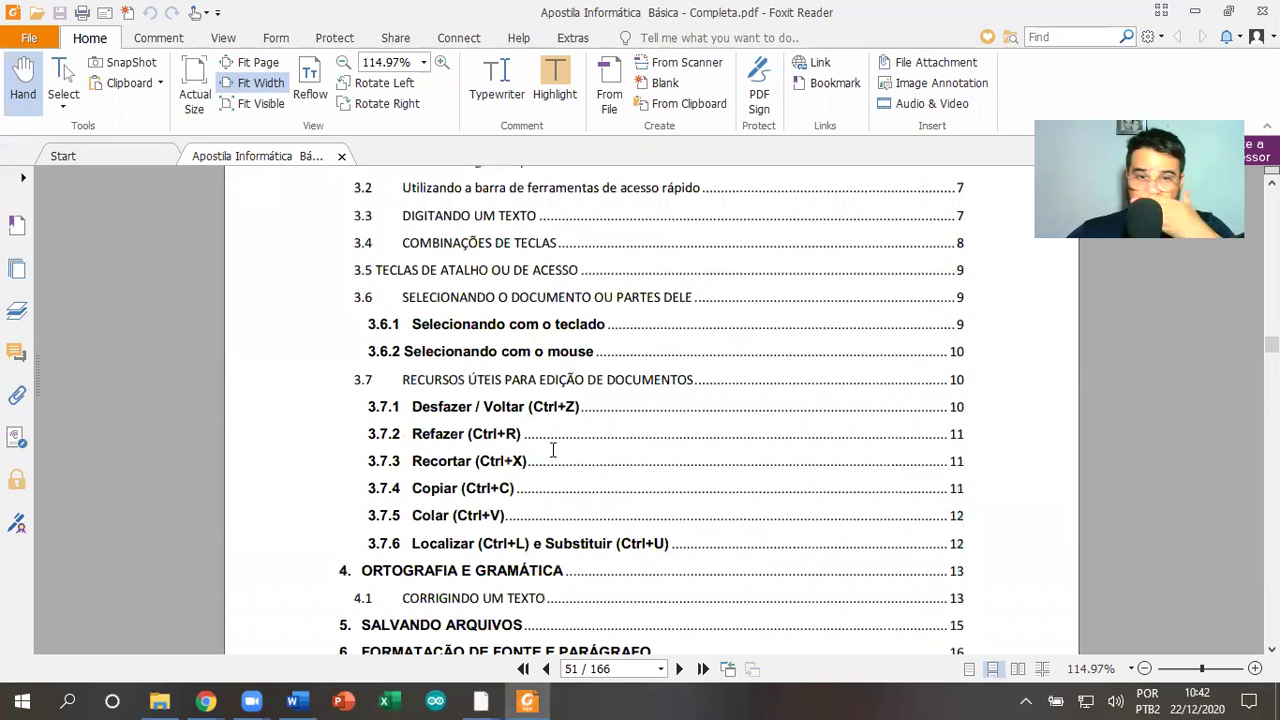
scroll(548, 444, "down", 12)
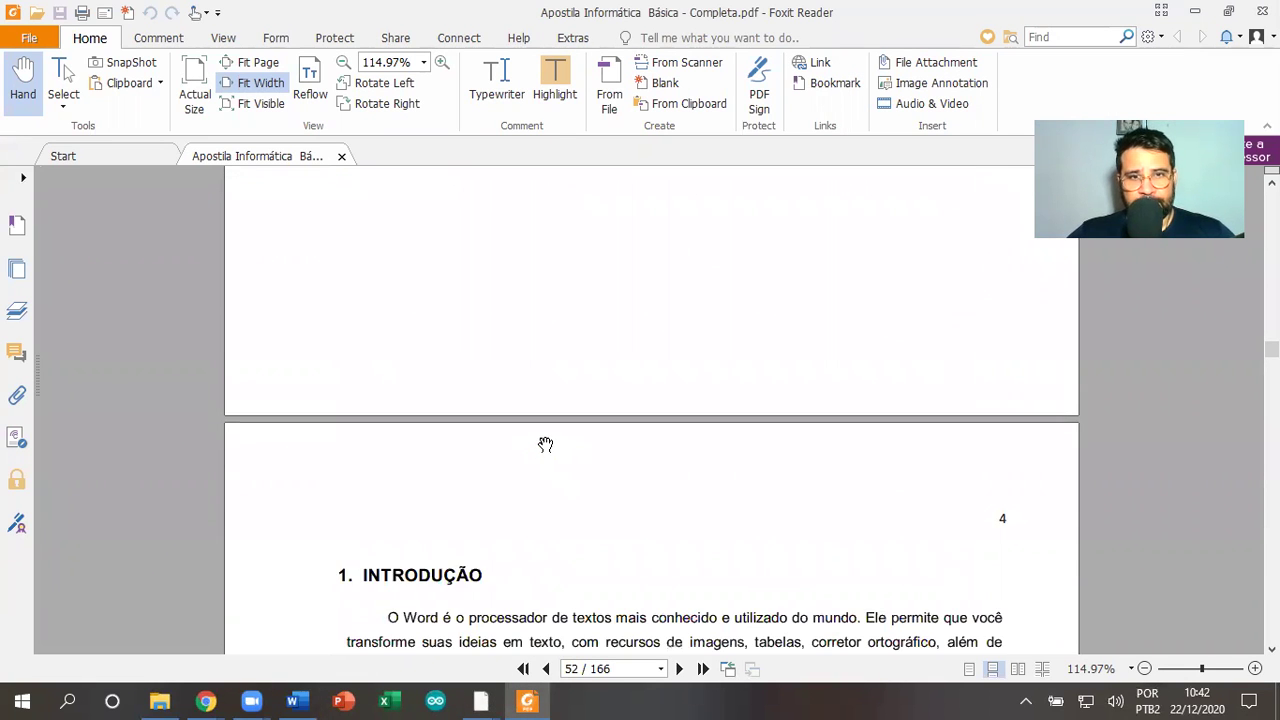
scroll(547, 431, "down", 10)
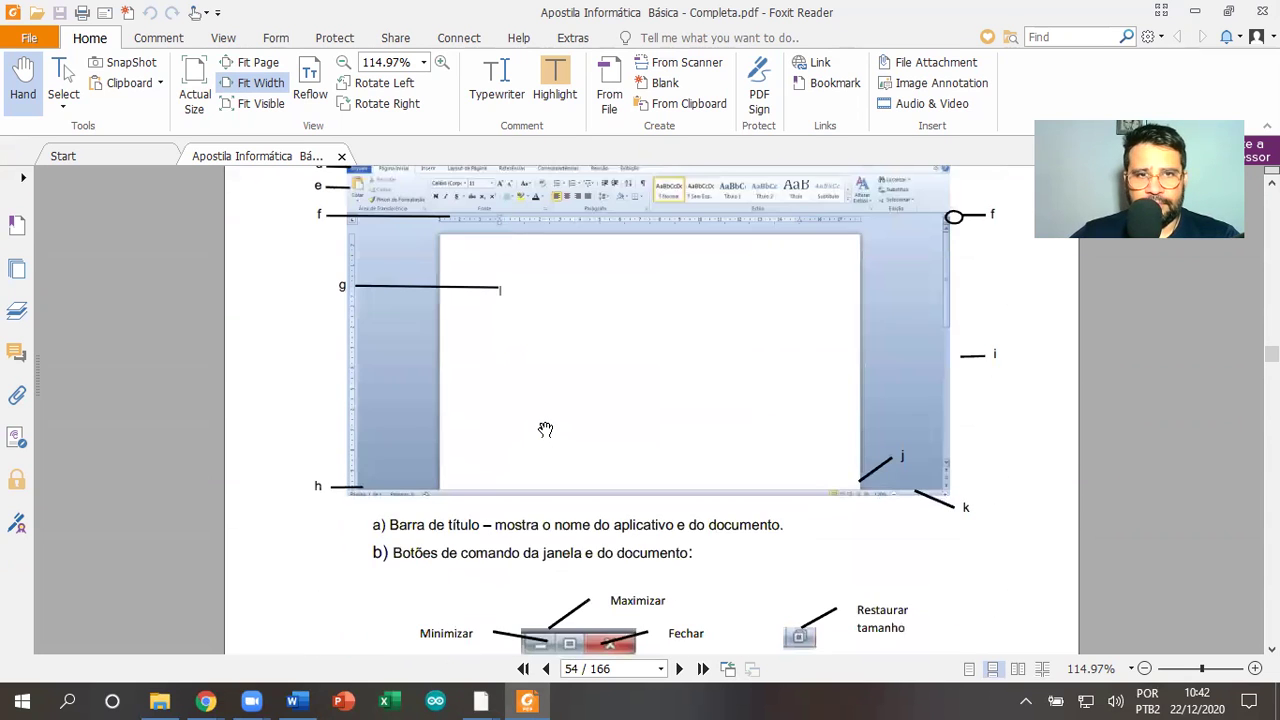
scroll(645, 437, "up", 2)
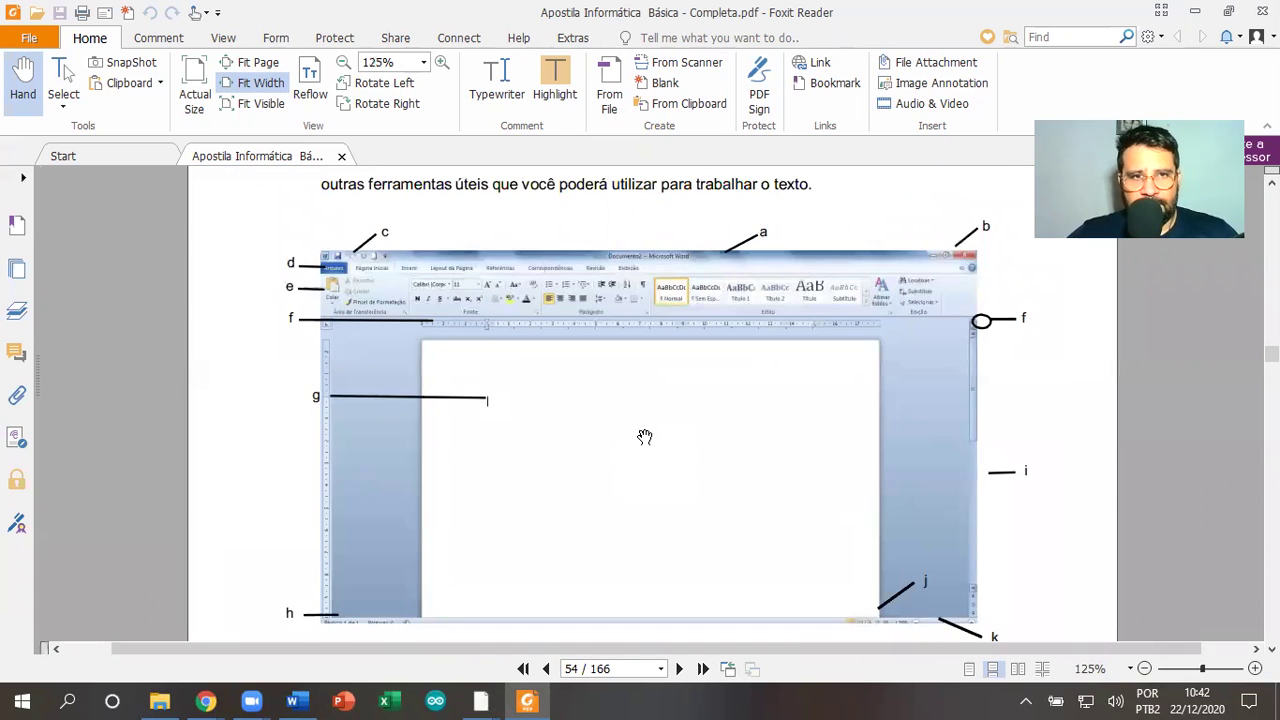
scroll(645, 437, "up", 3)
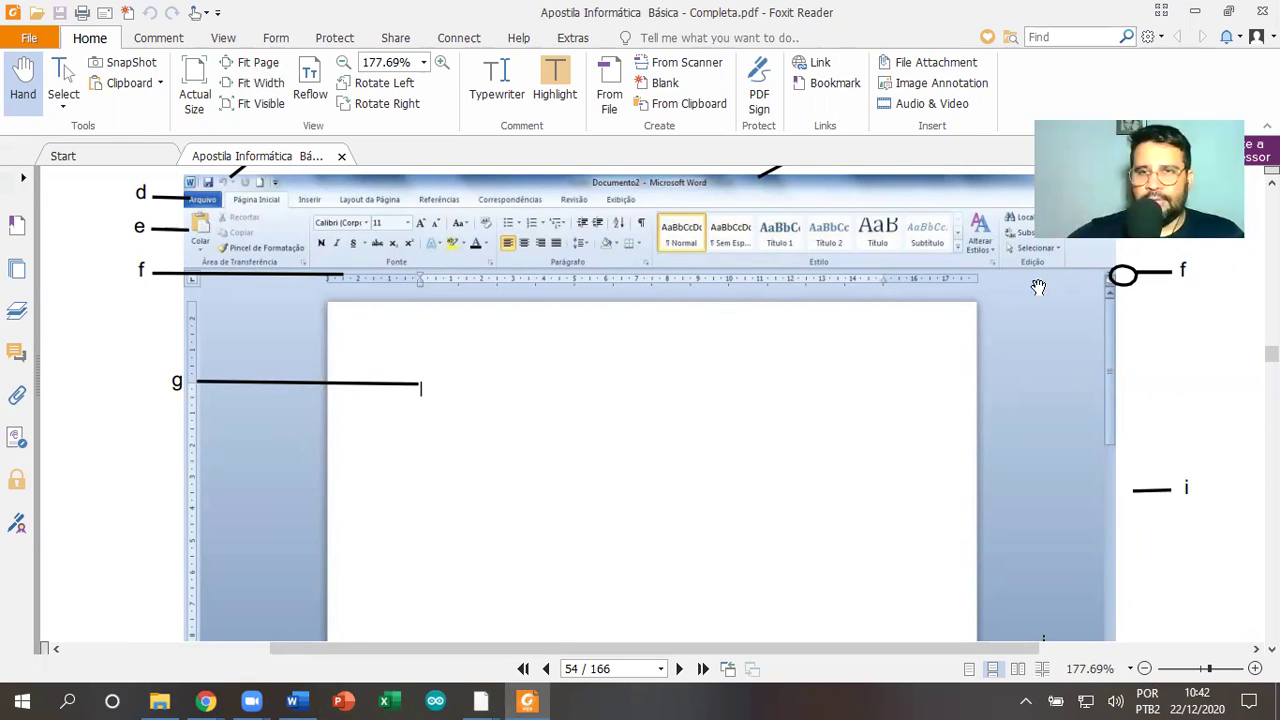
Alternate between Word and the PDF a few times, then close the blank Word document
key("alt+Tab")
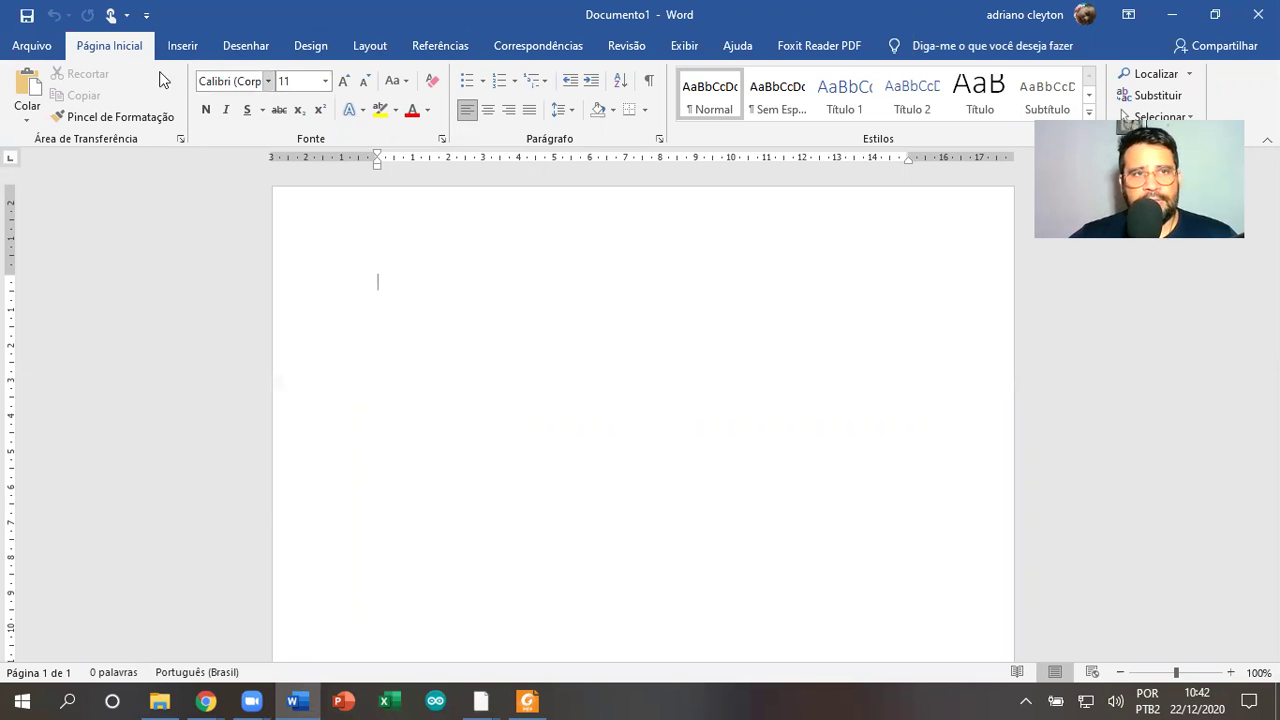
key("alt+Tab")
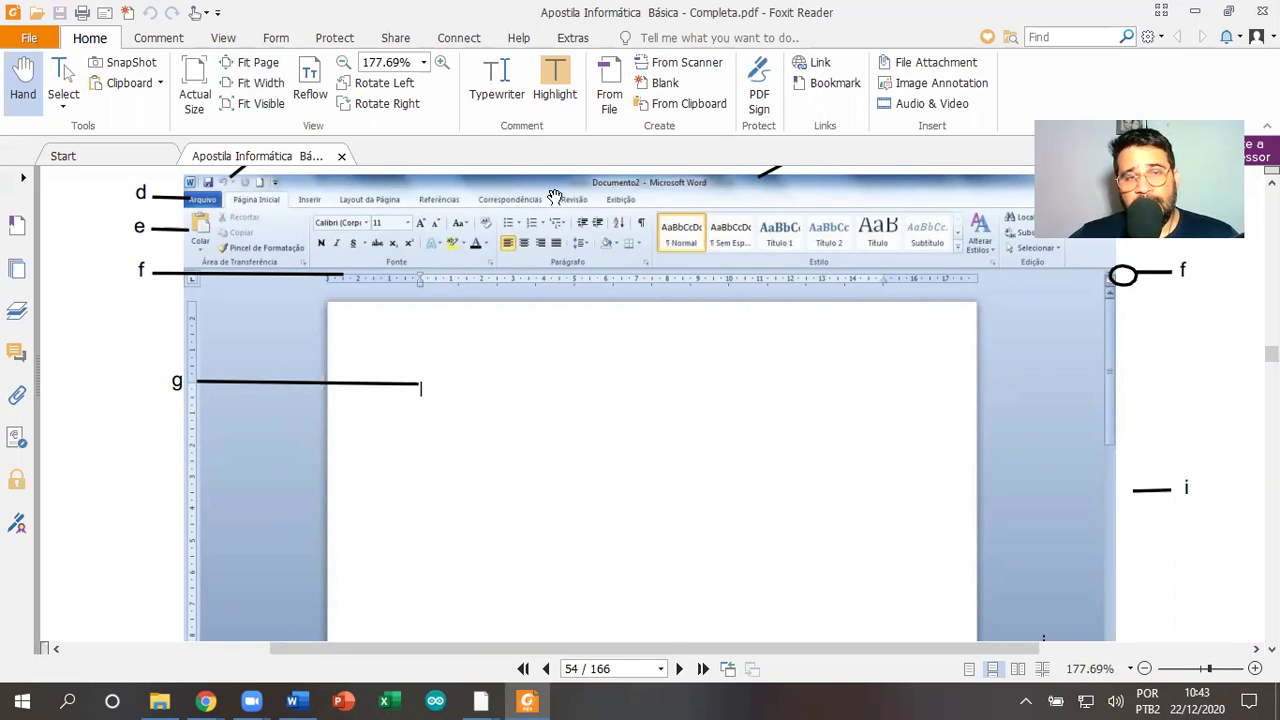
key("alt+Tab")
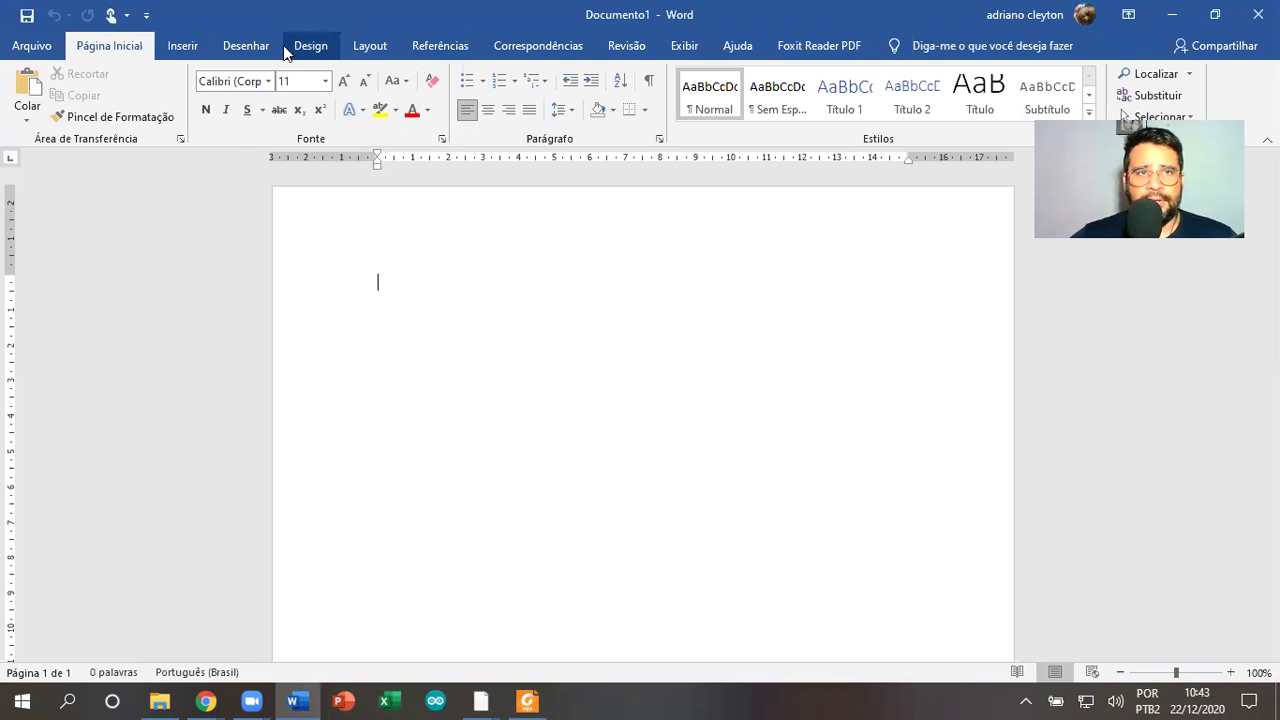
key("alt+Tab")
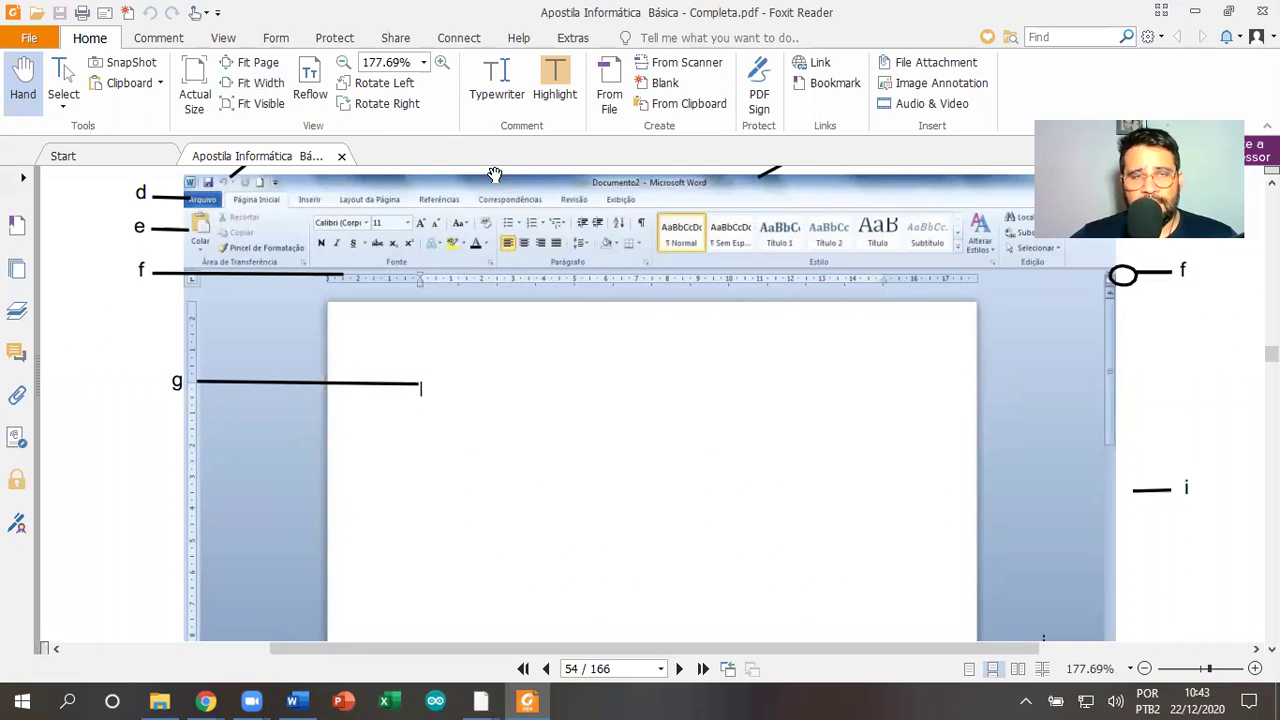
key("alt+Tab")
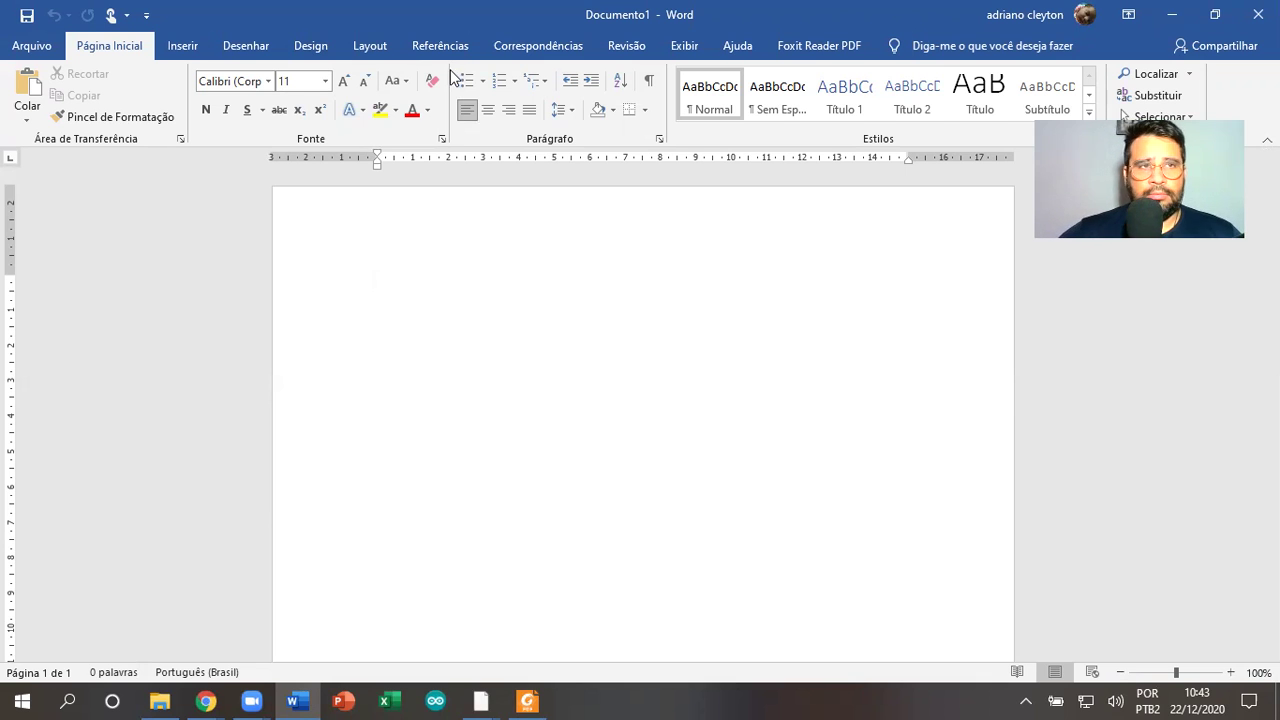
left_click(1257, 14)
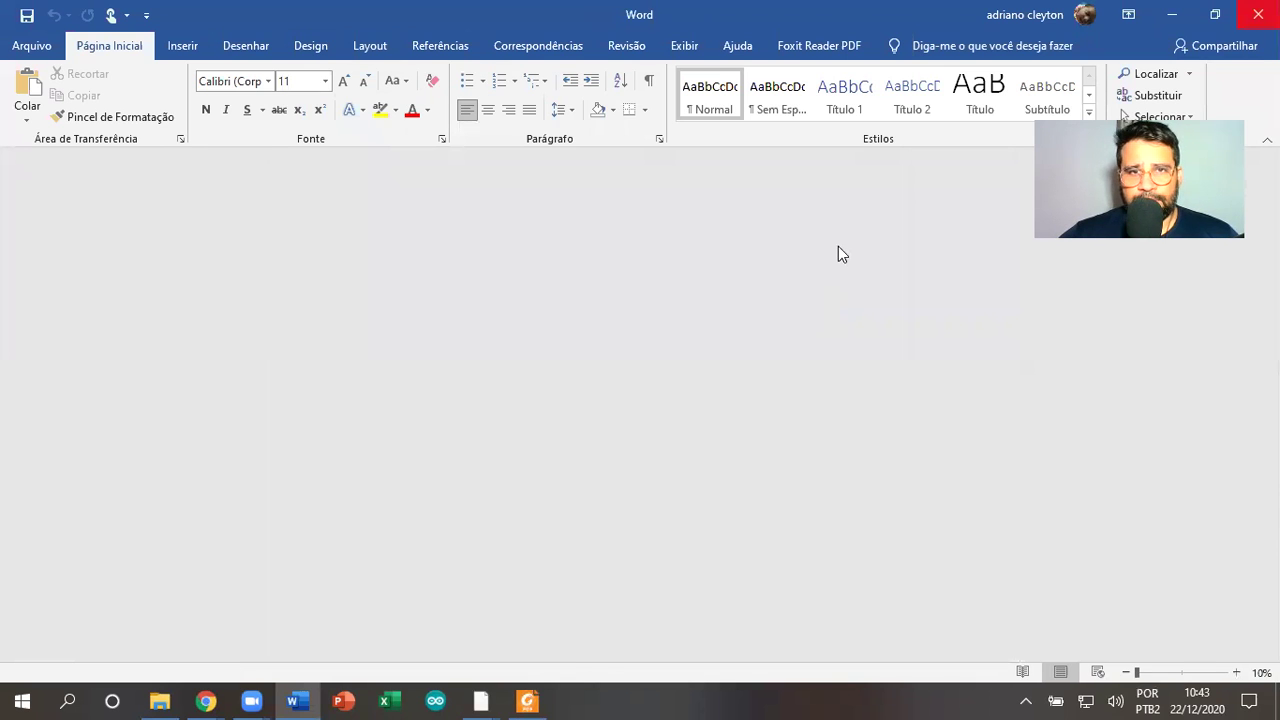
Relaunch Word from the taskbar to reach its start page with templates and recent files
left_click(300, 700)
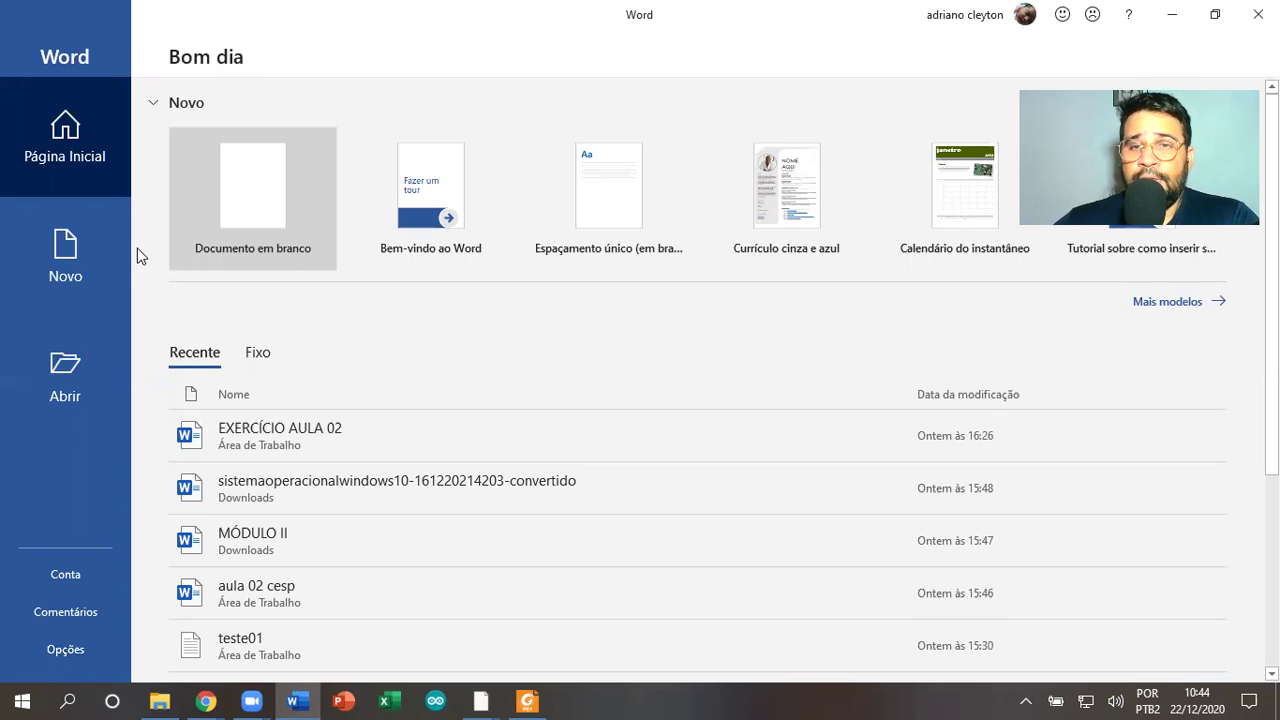
Try opening the recent FACAPI - QUESTIONÁRIO file, dismiss the not-found error, and return to Recent
scroll(325, 345, "down", 3)
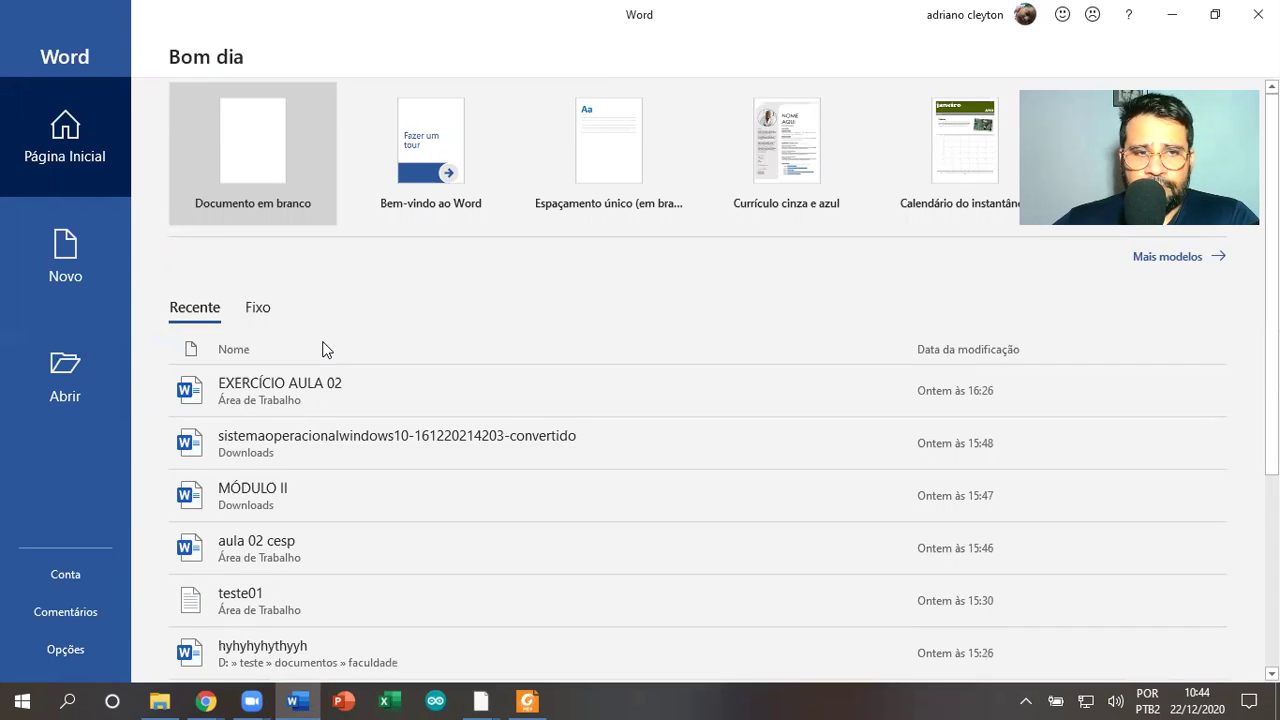
scroll(337, 563, "down", 1)
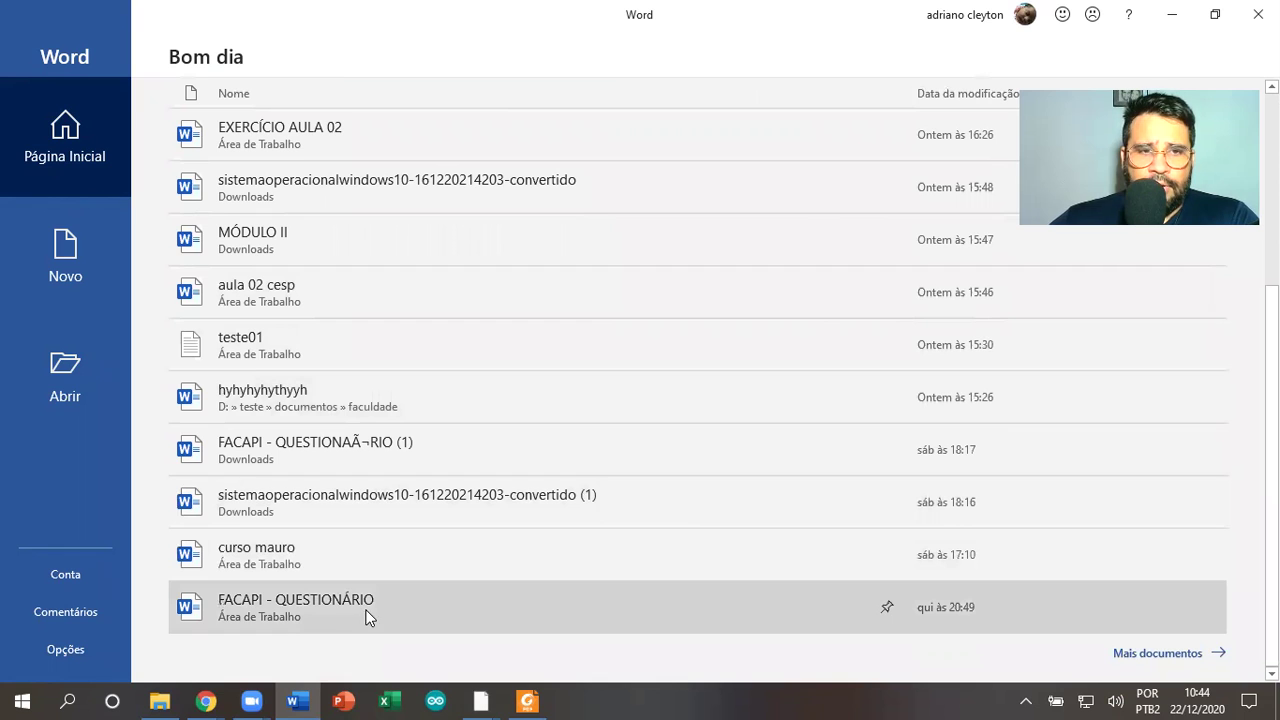
left_click(367, 607)
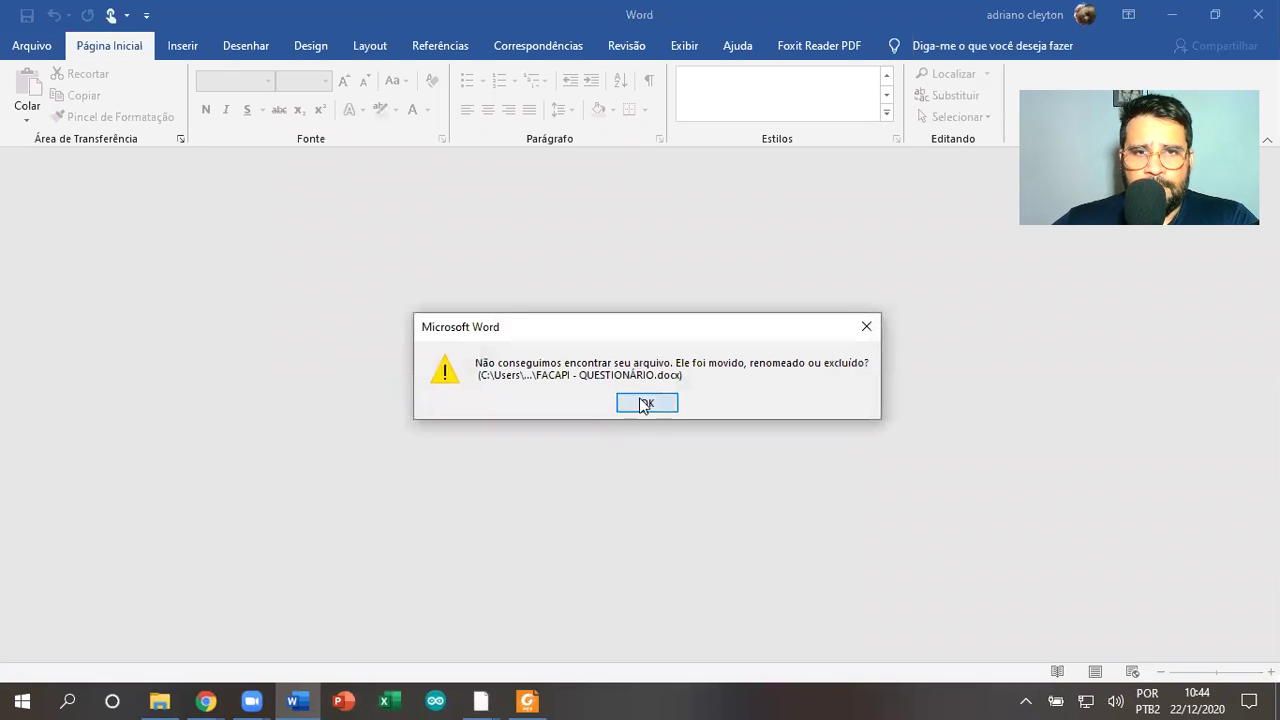
left_click(644, 403)
left_click(31, 45)
Open the recent curso mauro document, accepting the repair prompt, and scroll its lists
scroll(324, 624, "down", 5)
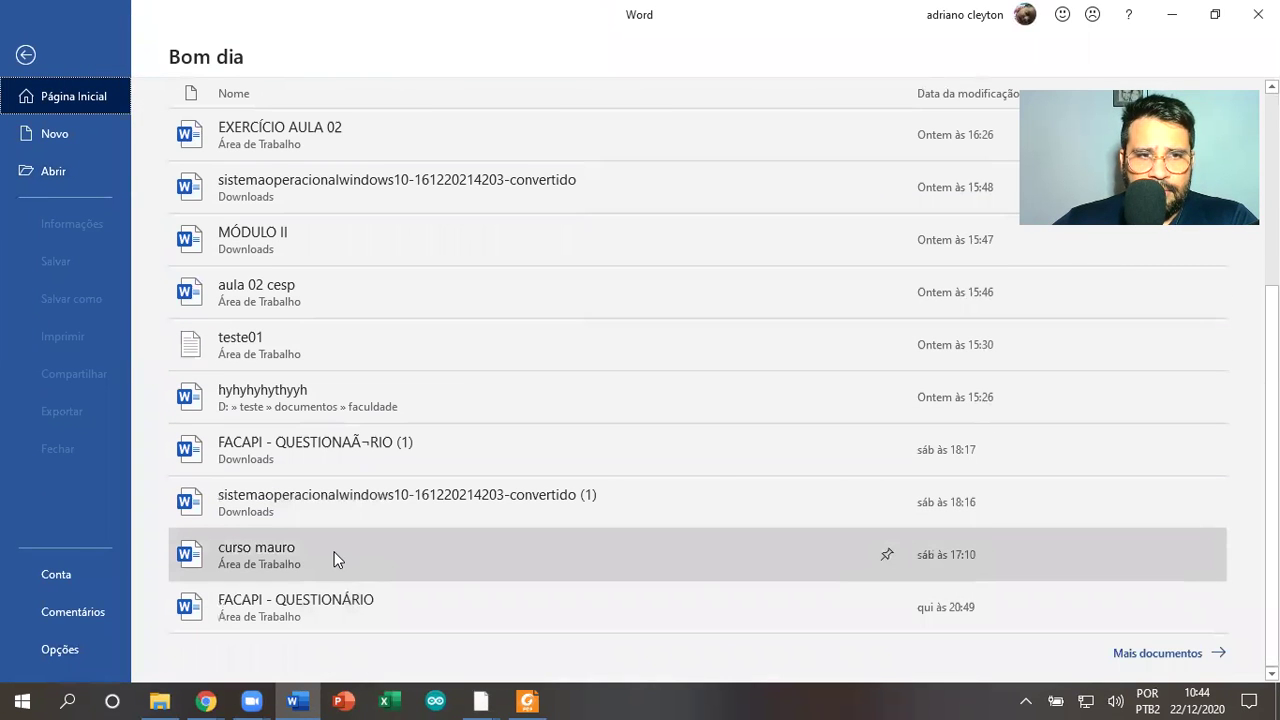
left_click(335, 560)
left_click(610, 402)
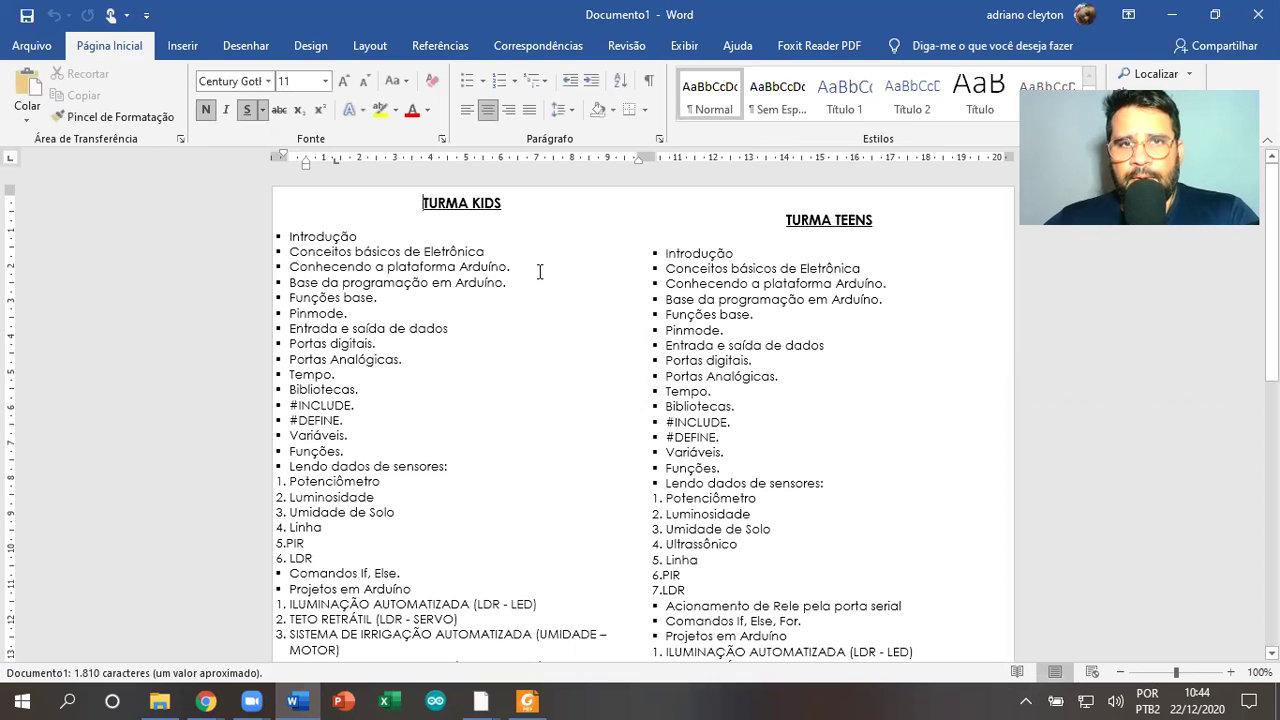
scroll(613, 361, "down", 10)
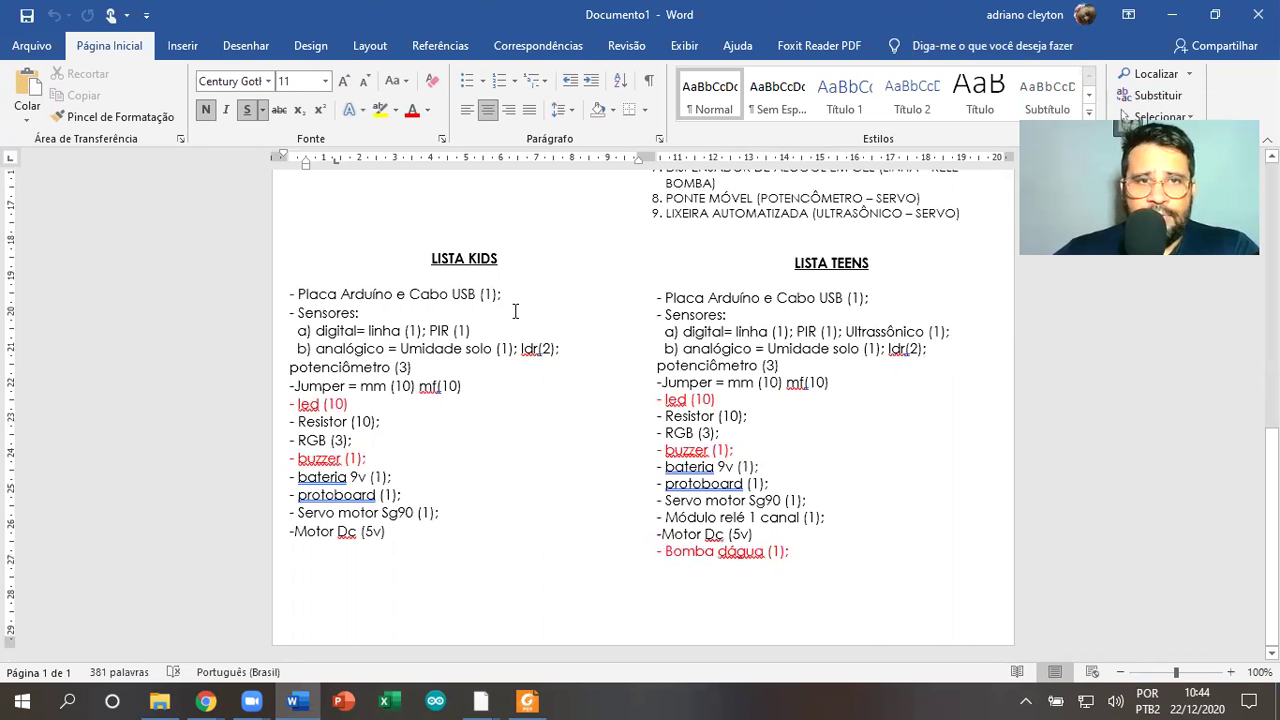
scroll(475, 293, "up", 8)
Type 'ÕÕ-~~O-' after Variáveis and close the document, bringing up the save prompt
left_click(476, 292)
type("ÕÕ-~~O-")
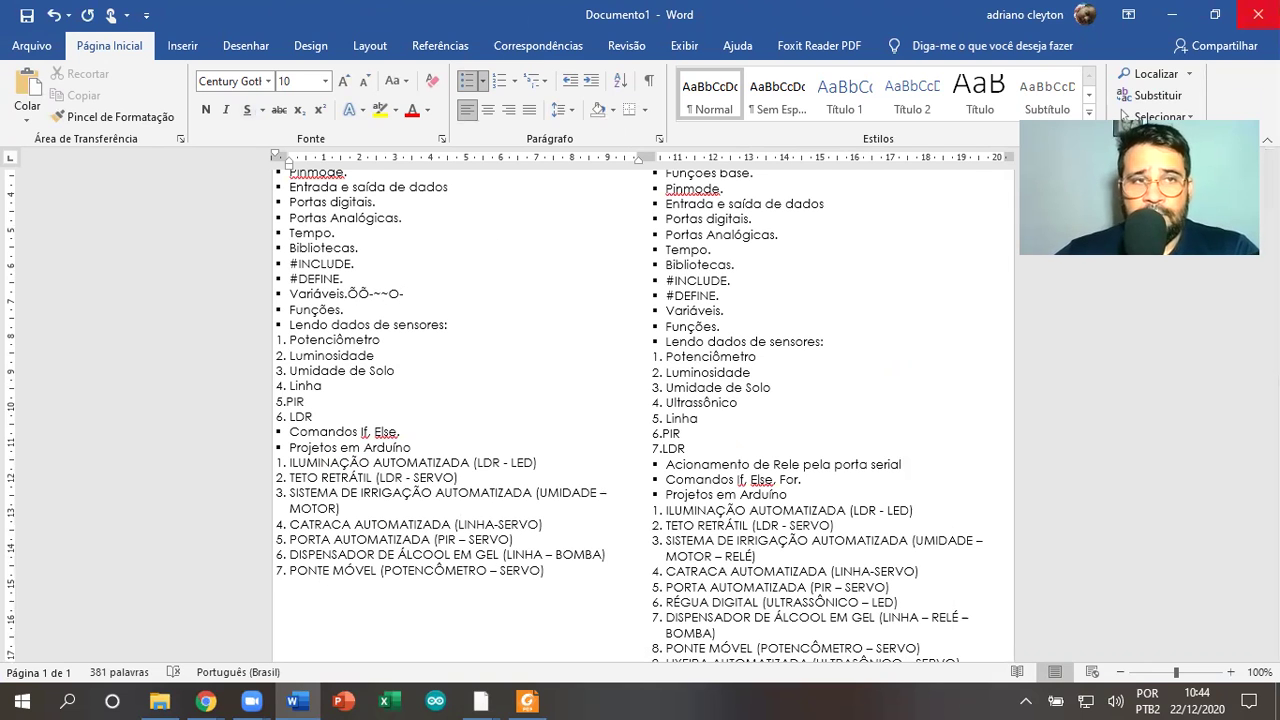
left_click(1258, 14)
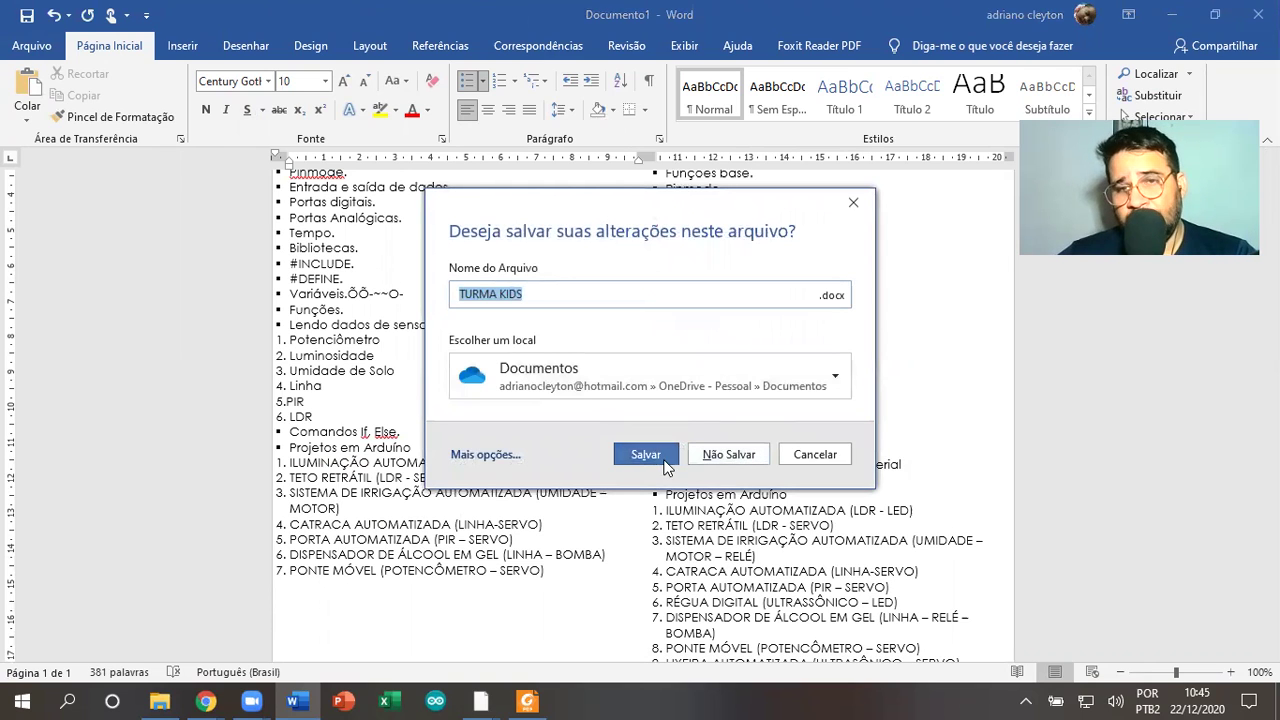
Cancel the close and create a new blank document, Documento2
left_click(815, 455)
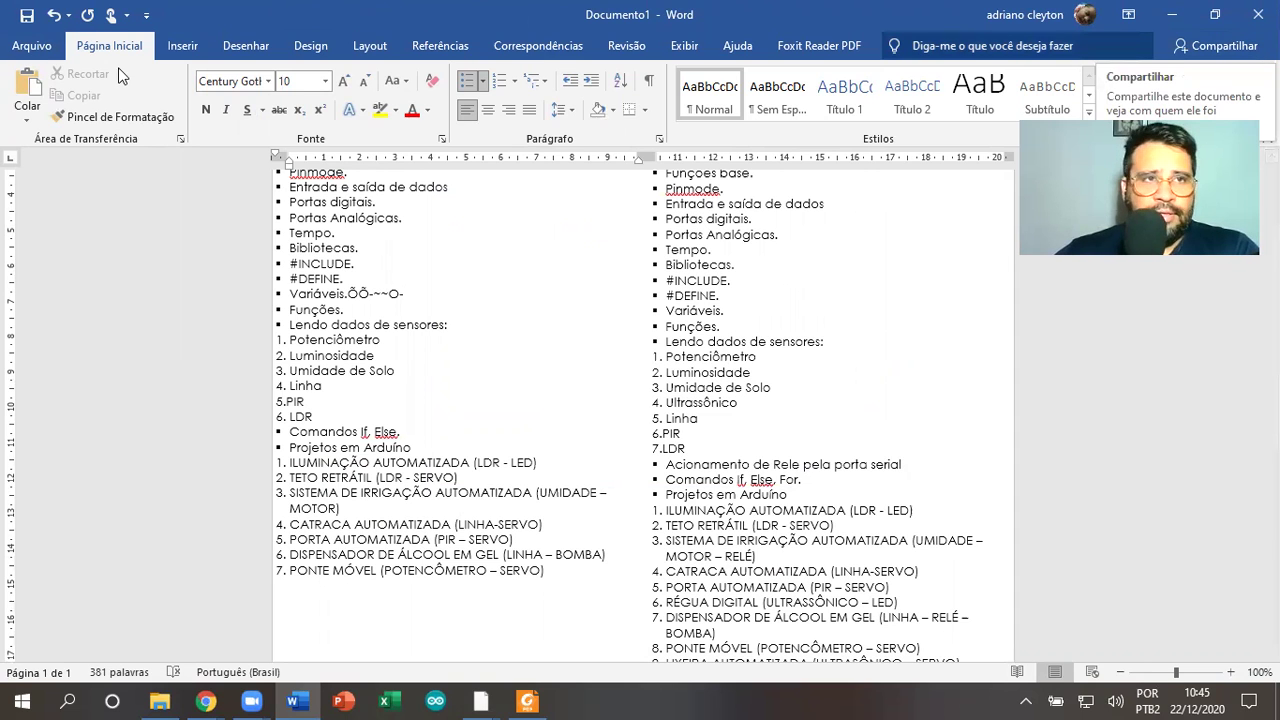
left_click(46, 58)
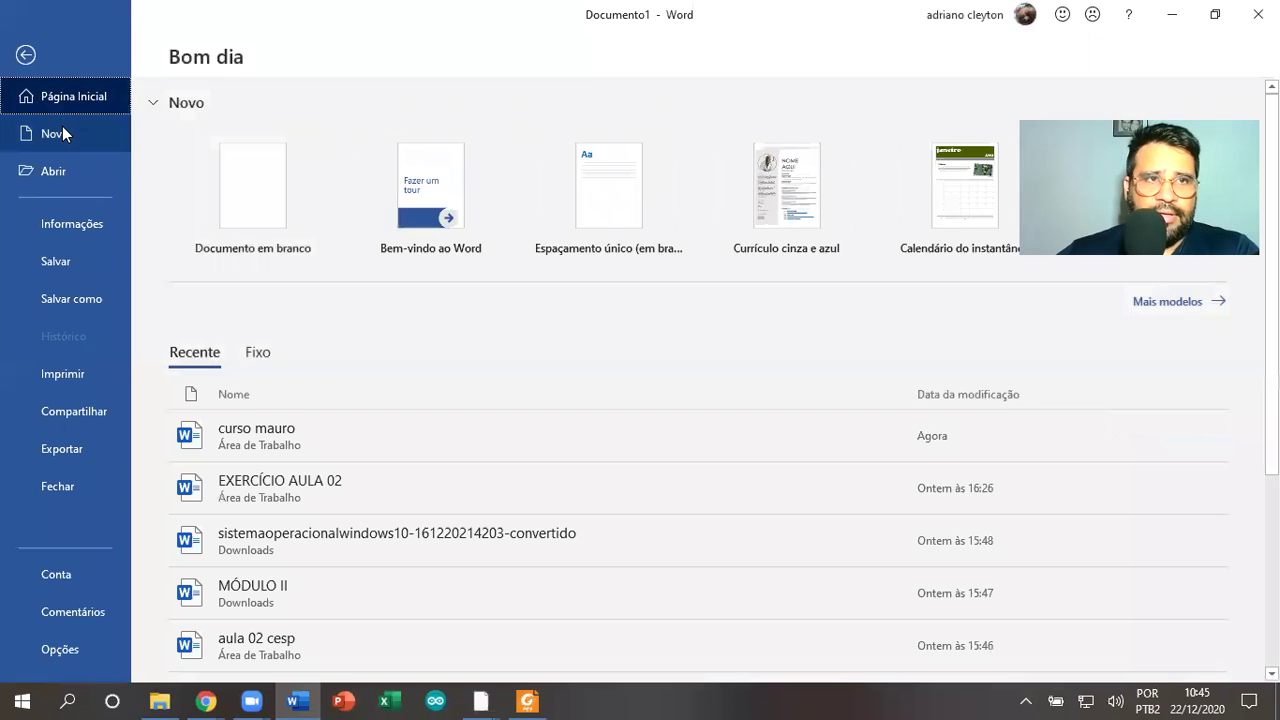
left_click(60, 129)
left_click(285, 205)
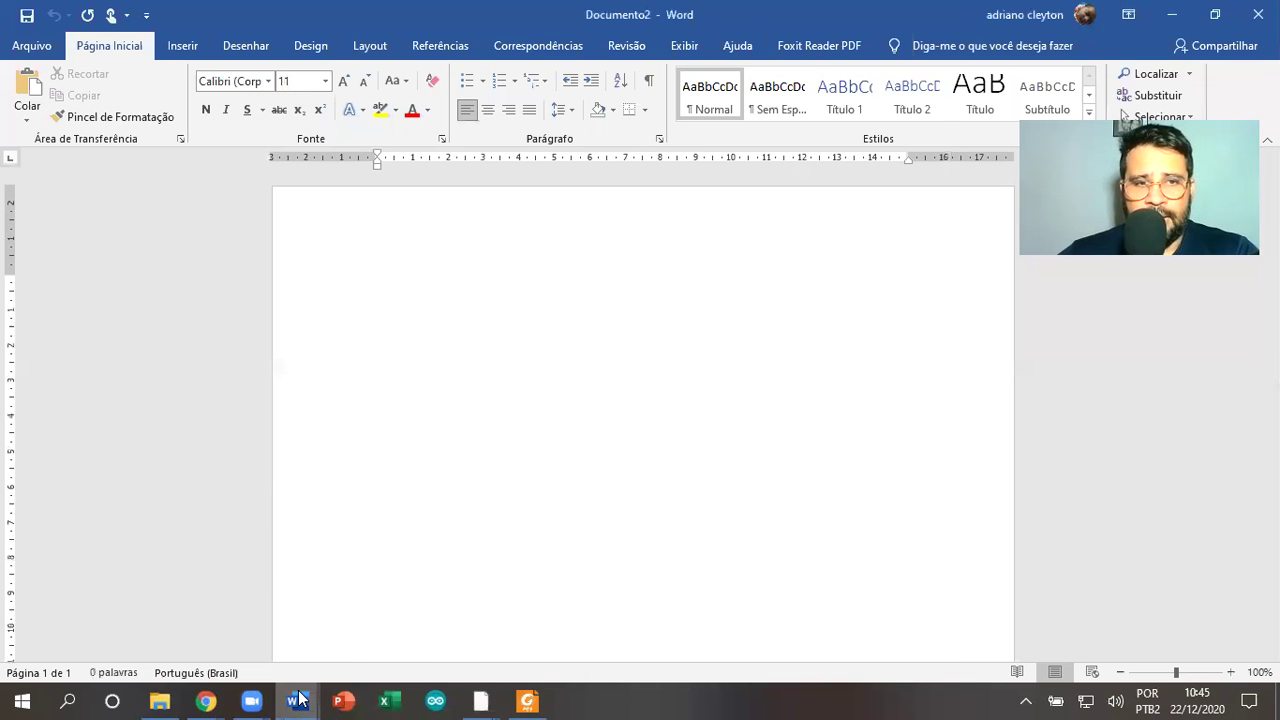
Switch to Documento1 via its taskbar preview, then return to Documento2
mouse_move(300, 700)
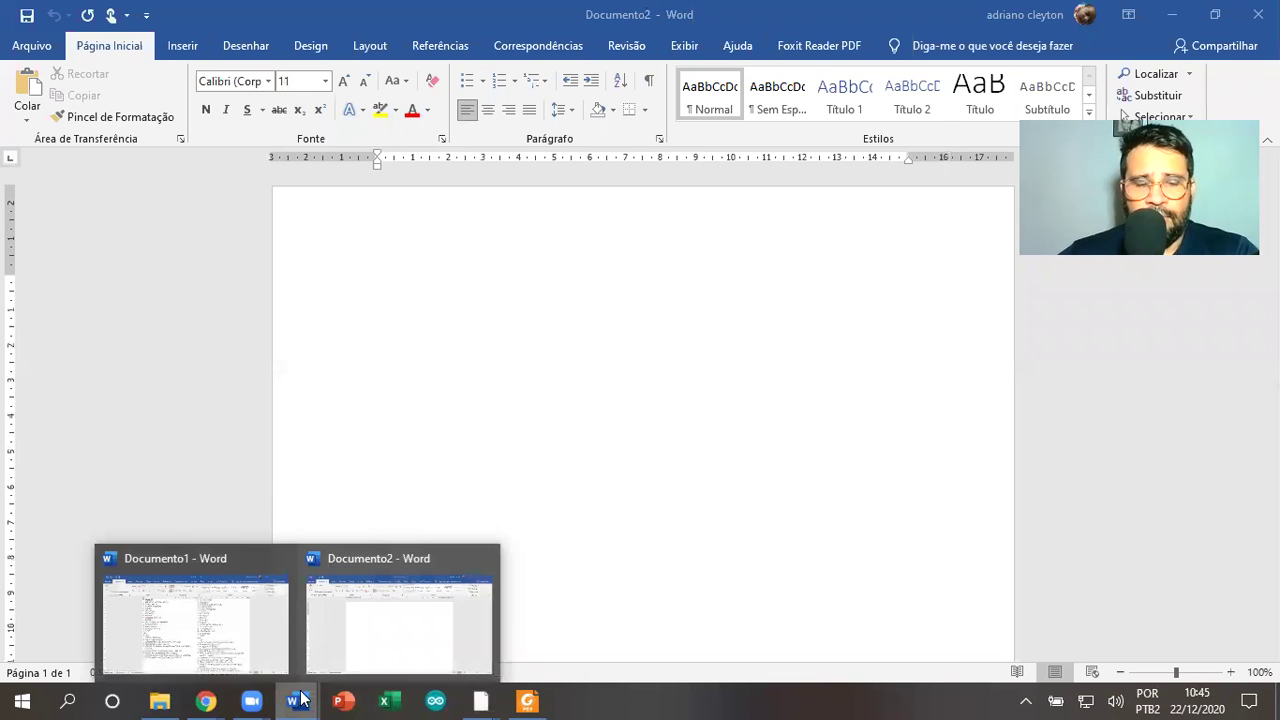
left_click(192, 612)
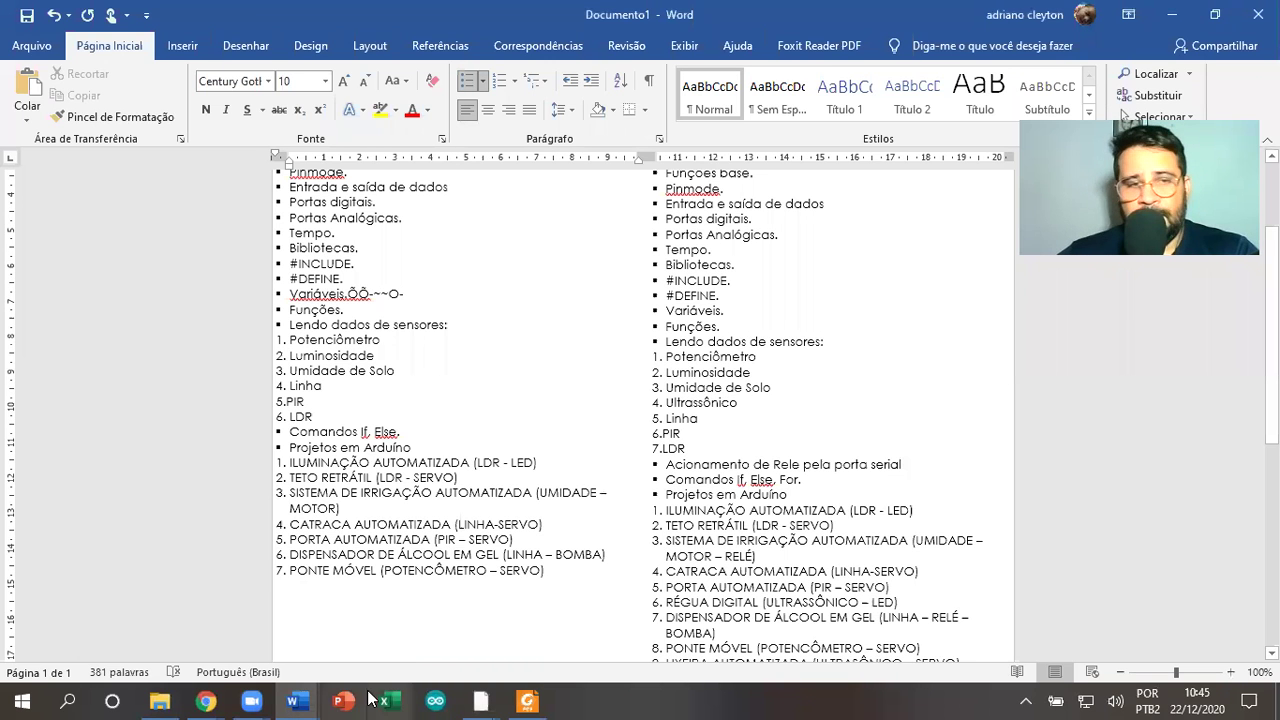
mouse_move(293, 700)
left_click(443, 582)
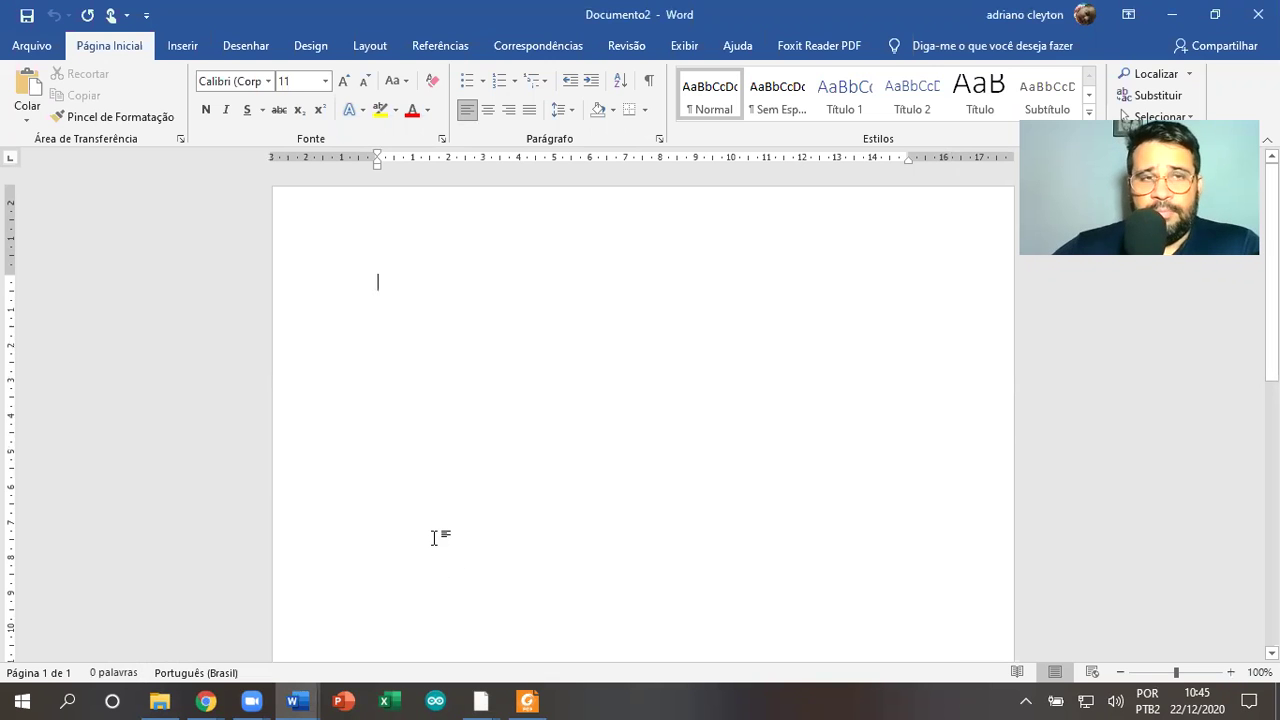
left_click(527, 700)
scroll(460, 280, "up", 1)
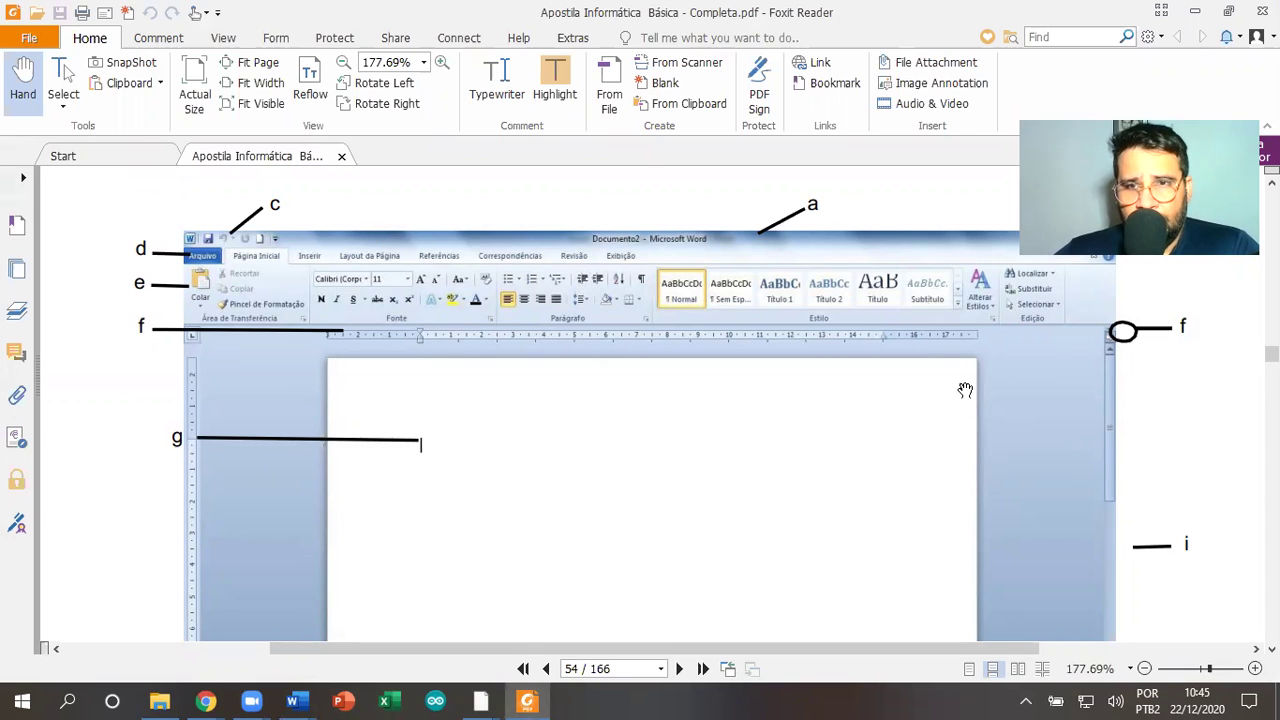
scroll(414, 345, "up", 2)
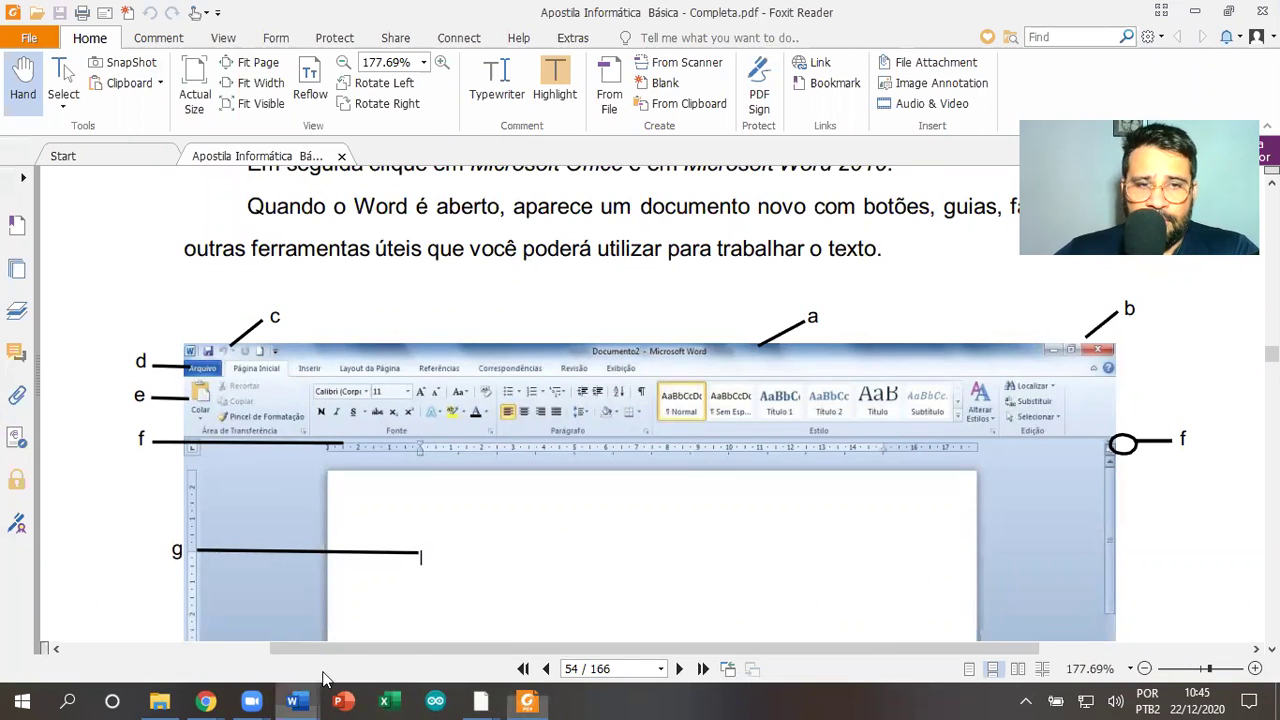
mouse_move(323, 680)
left_click(414, 623)
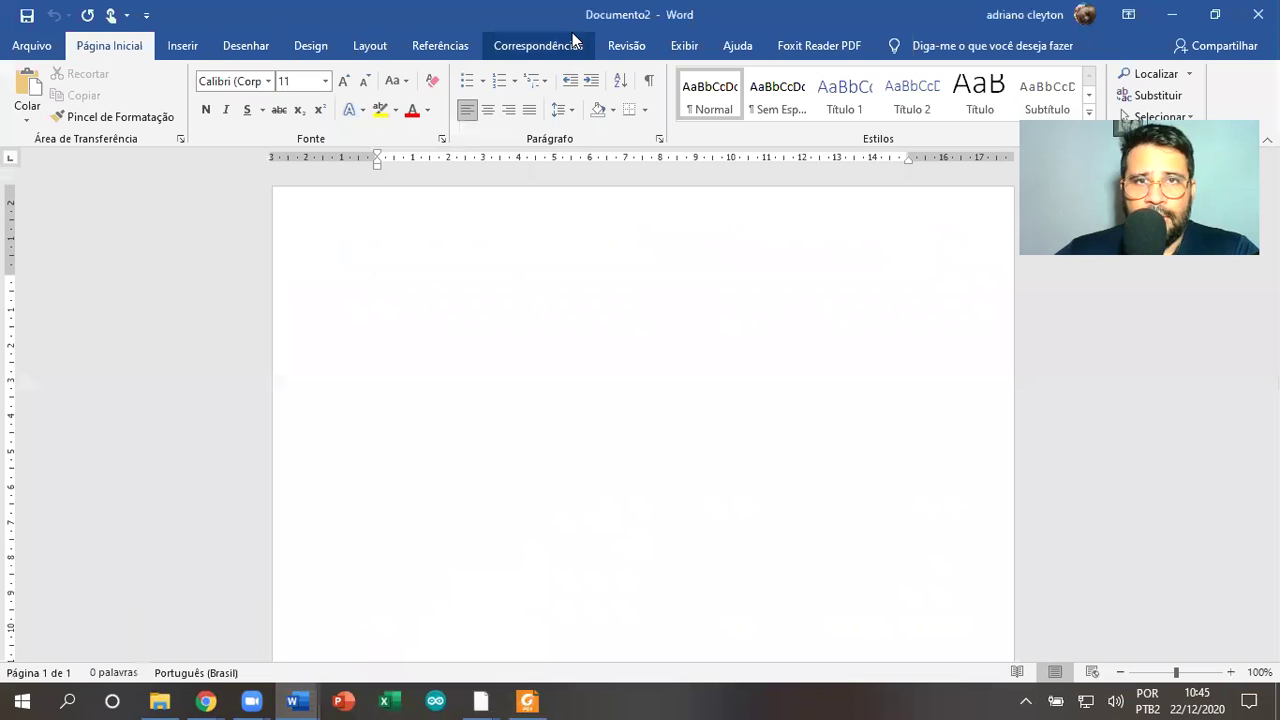
Start Save As and browse to D:\teste\documentos\faculdade as the save location
left_click(33, 48)
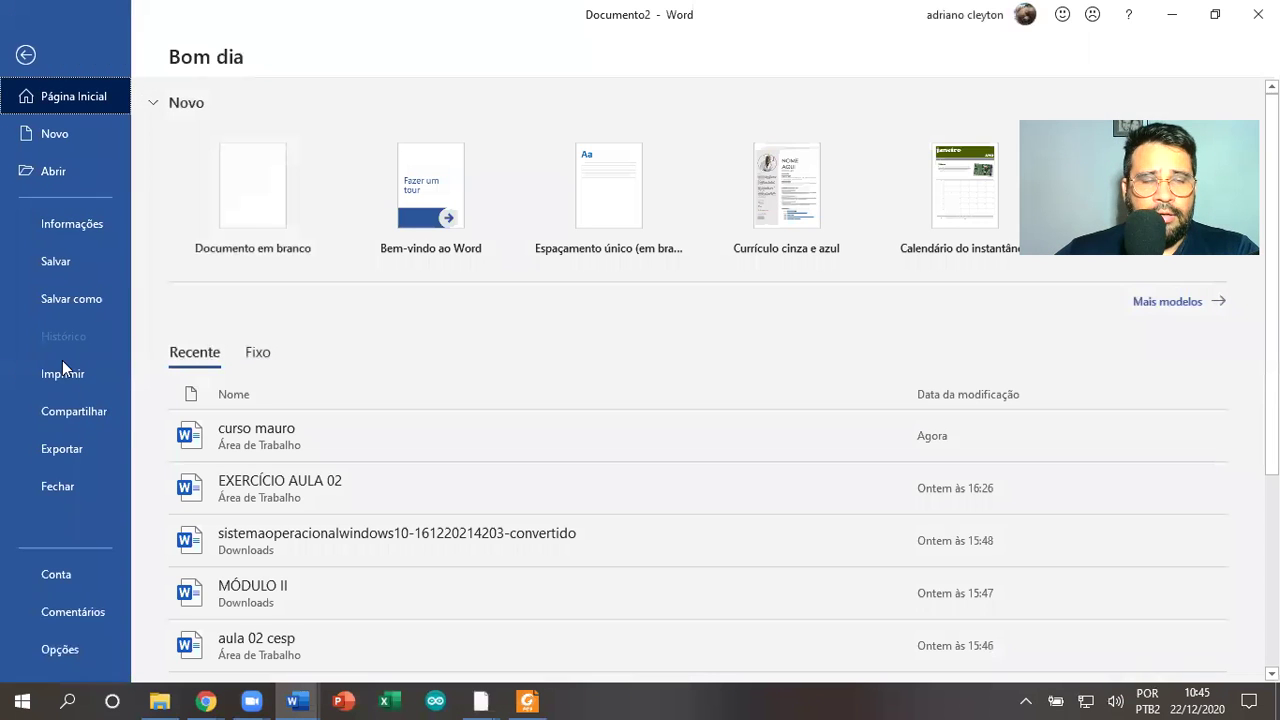
left_click(81, 261)
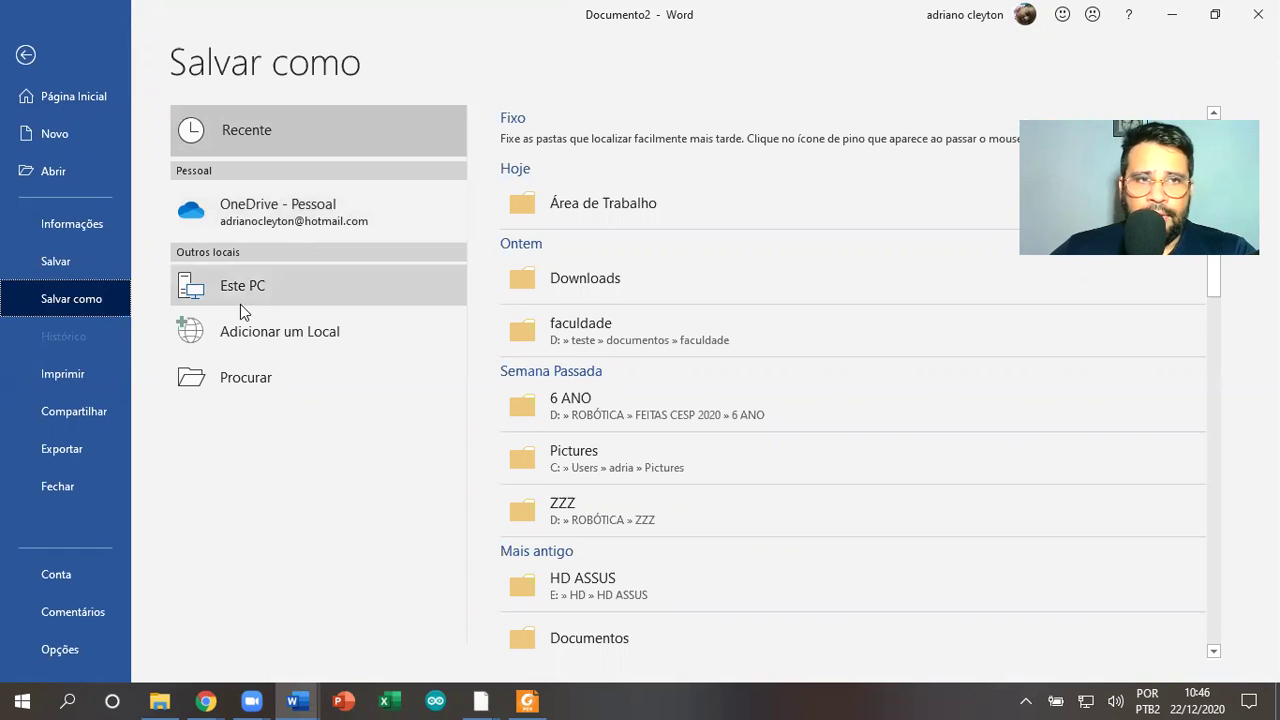
left_click(242, 381)
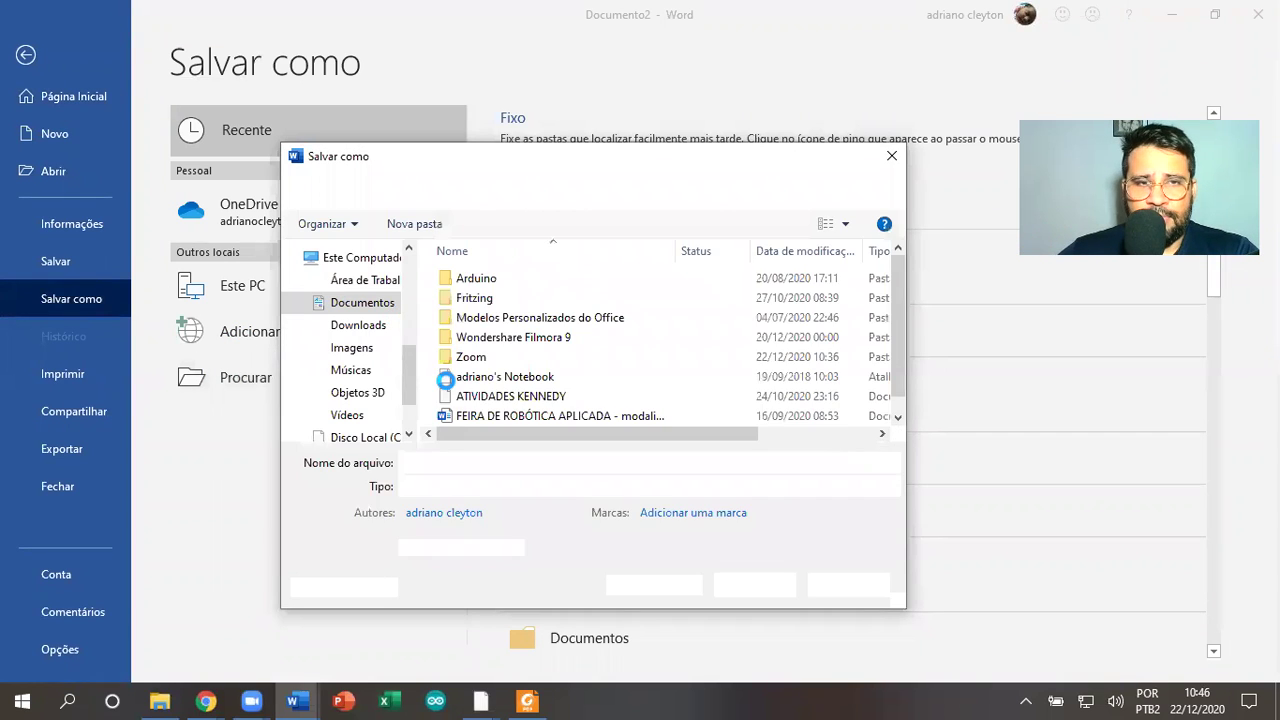
scroll(408, 403, "down", 1)
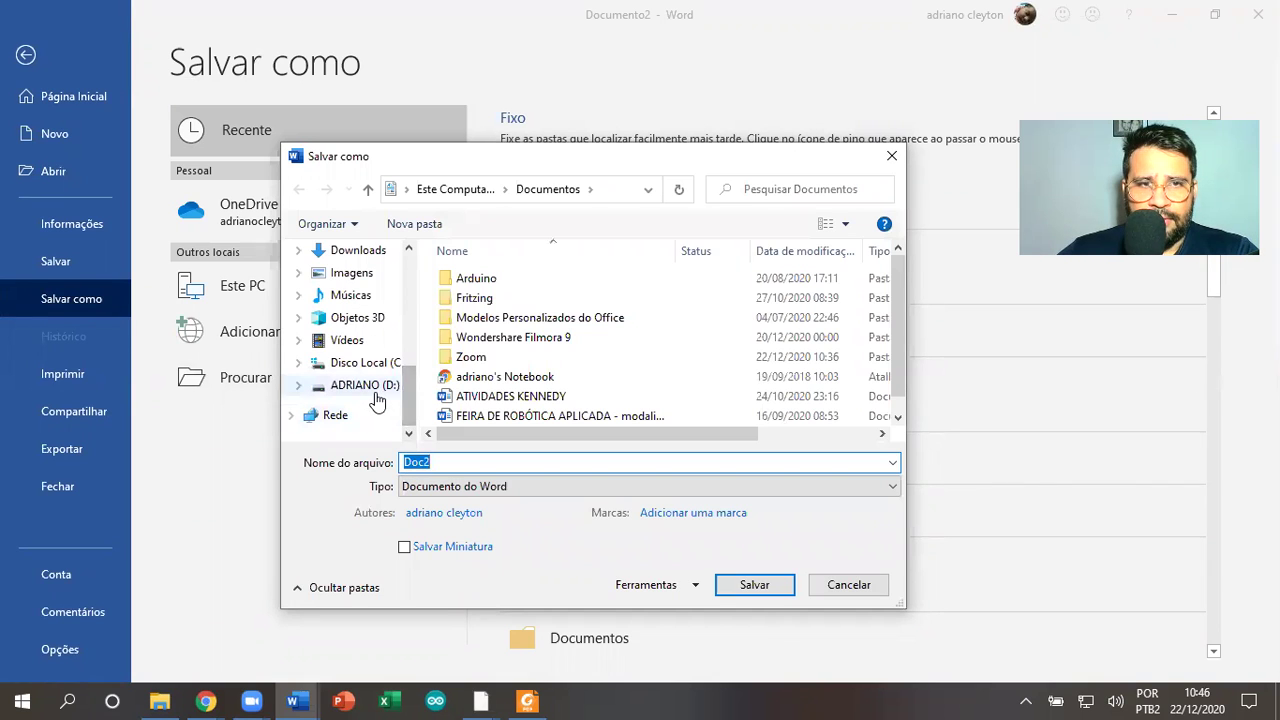
left_click(375, 390)
double_click(491, 377)
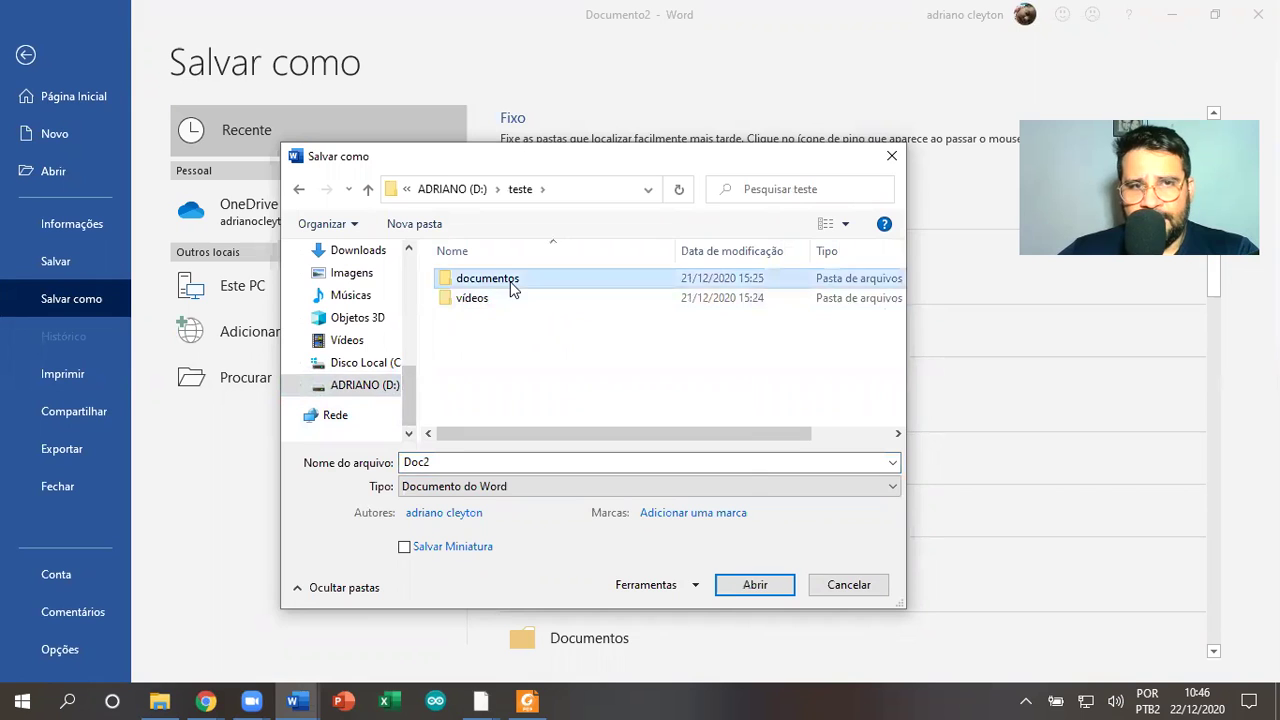
double_click(511, 284)
double_click(515, 281)
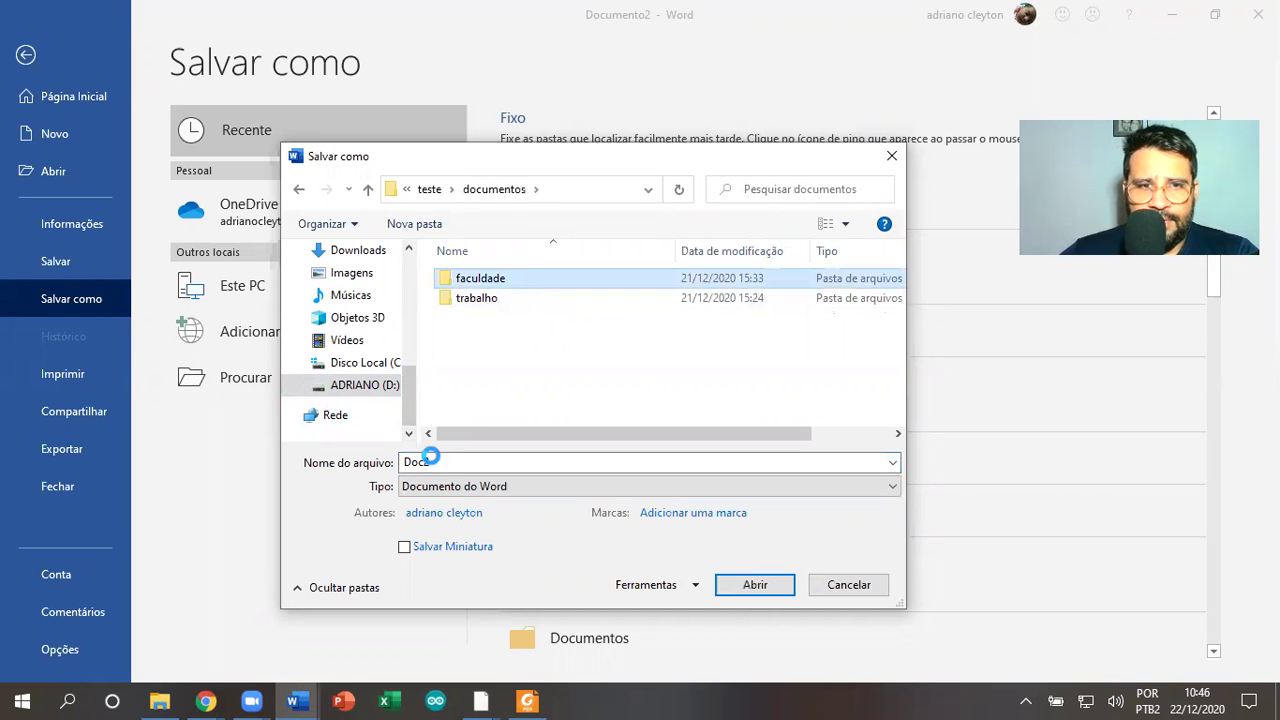
Replace the name Doc2 with 'TESTE WORD' and save the document
double_click(448, 462)
type("TESTE WRO")
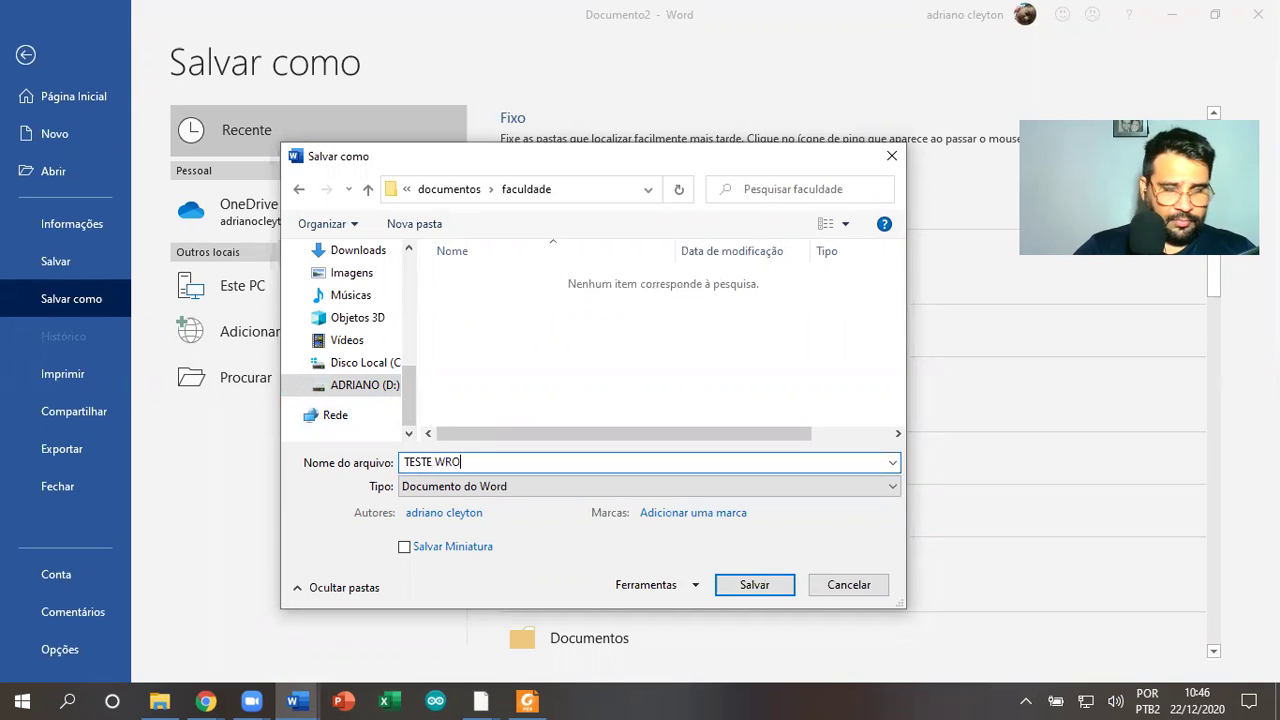
key("BackSpace")
key("BackSpace")
type("ORD")
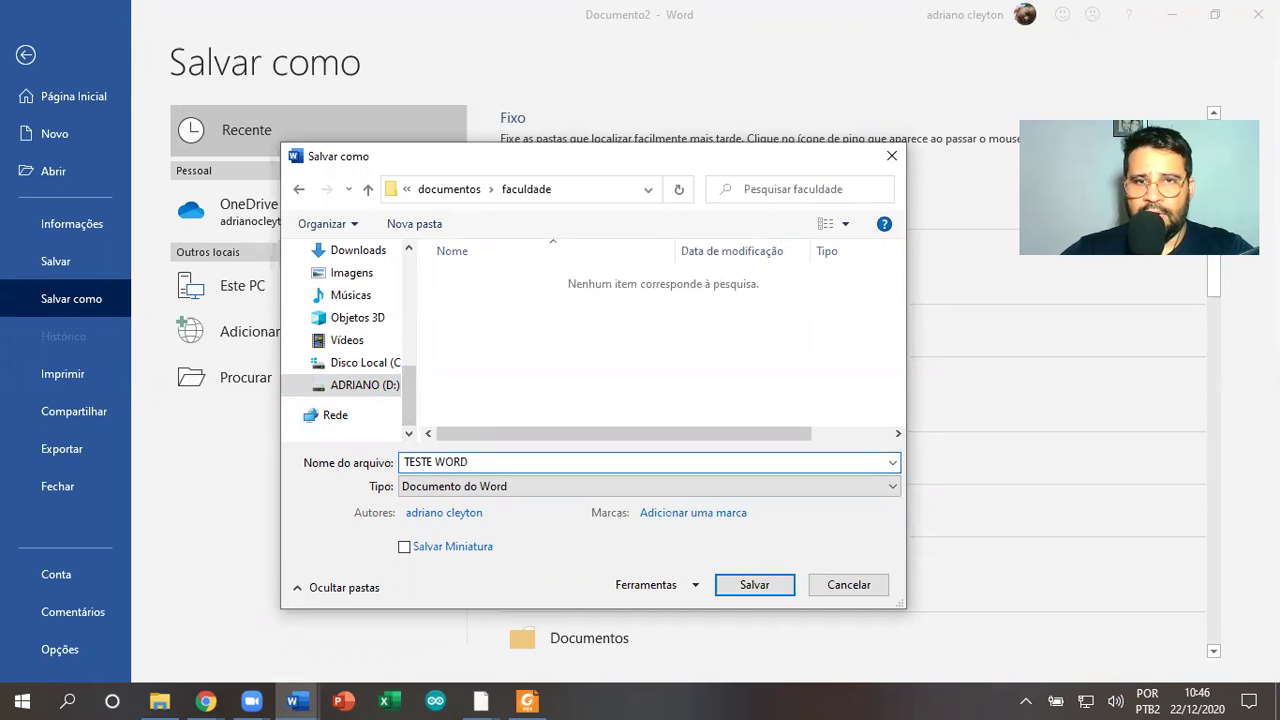
left_click(748, 586)
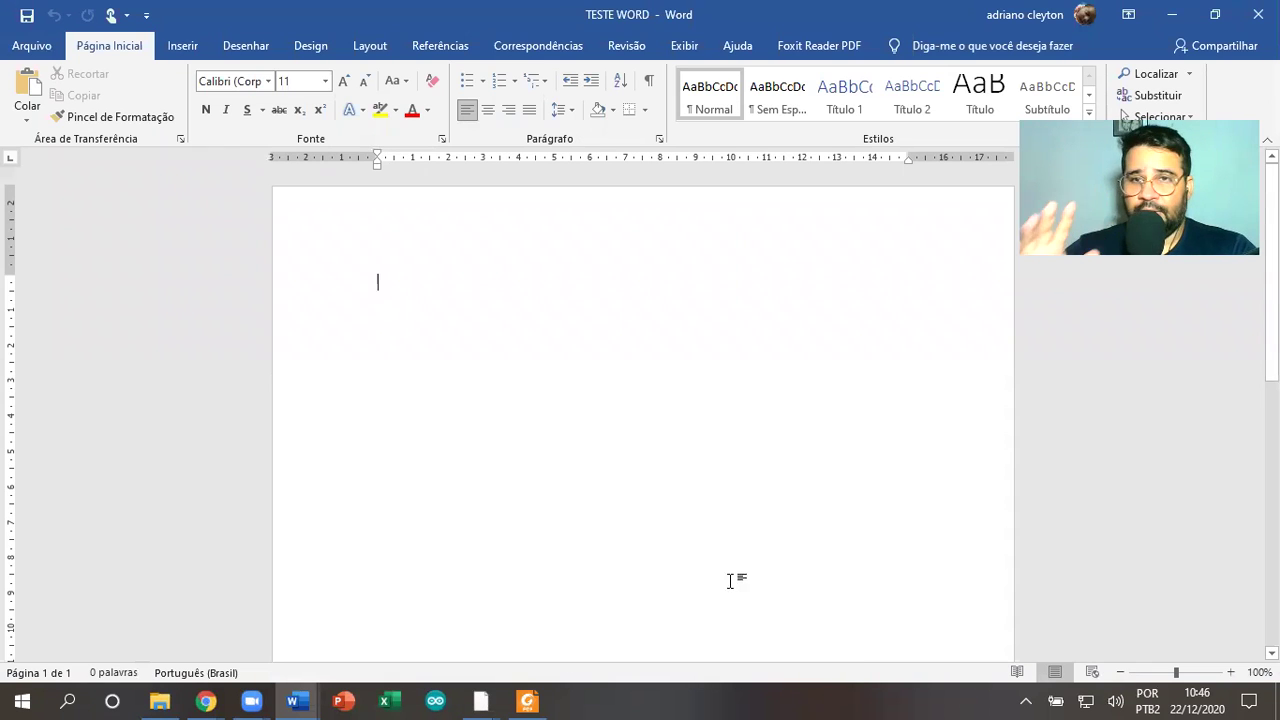
Browse File Explorer to D:\teste\documentos\faculdade to confirm the saved TESTE WORD file
left_click(163, 700)
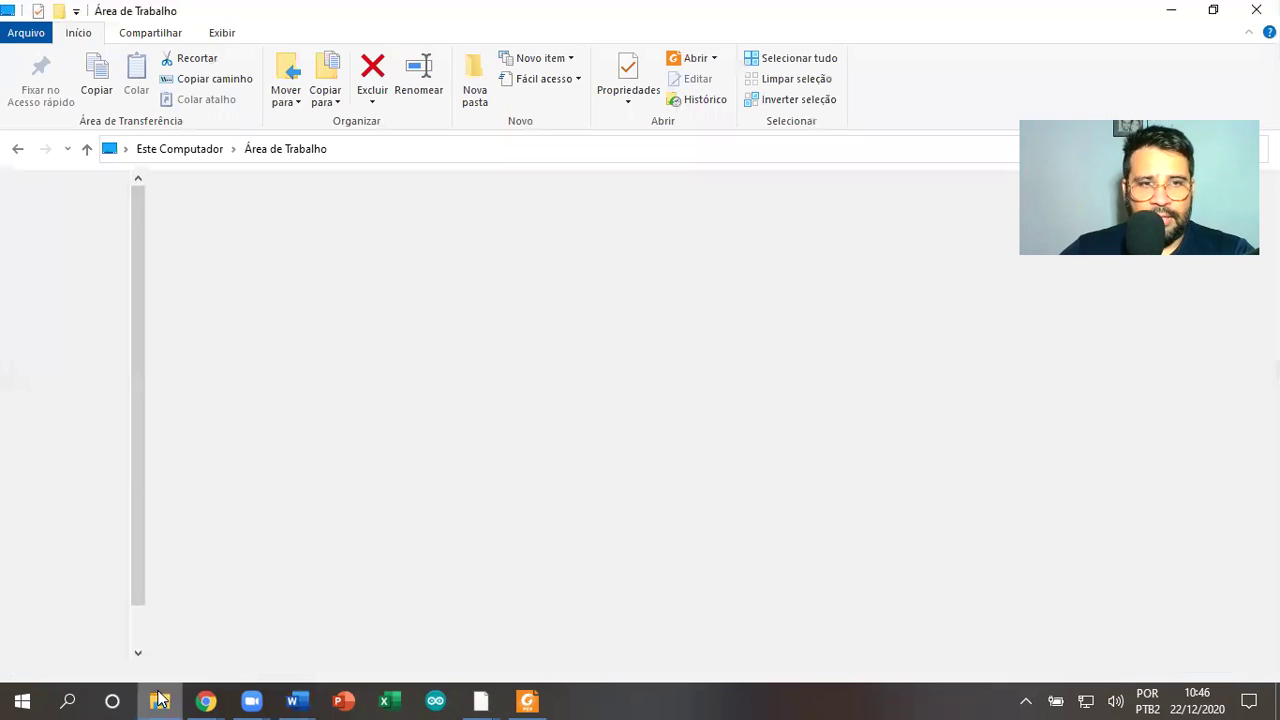
scroll(120, 570, "down", 1)
left_click(85, 600)
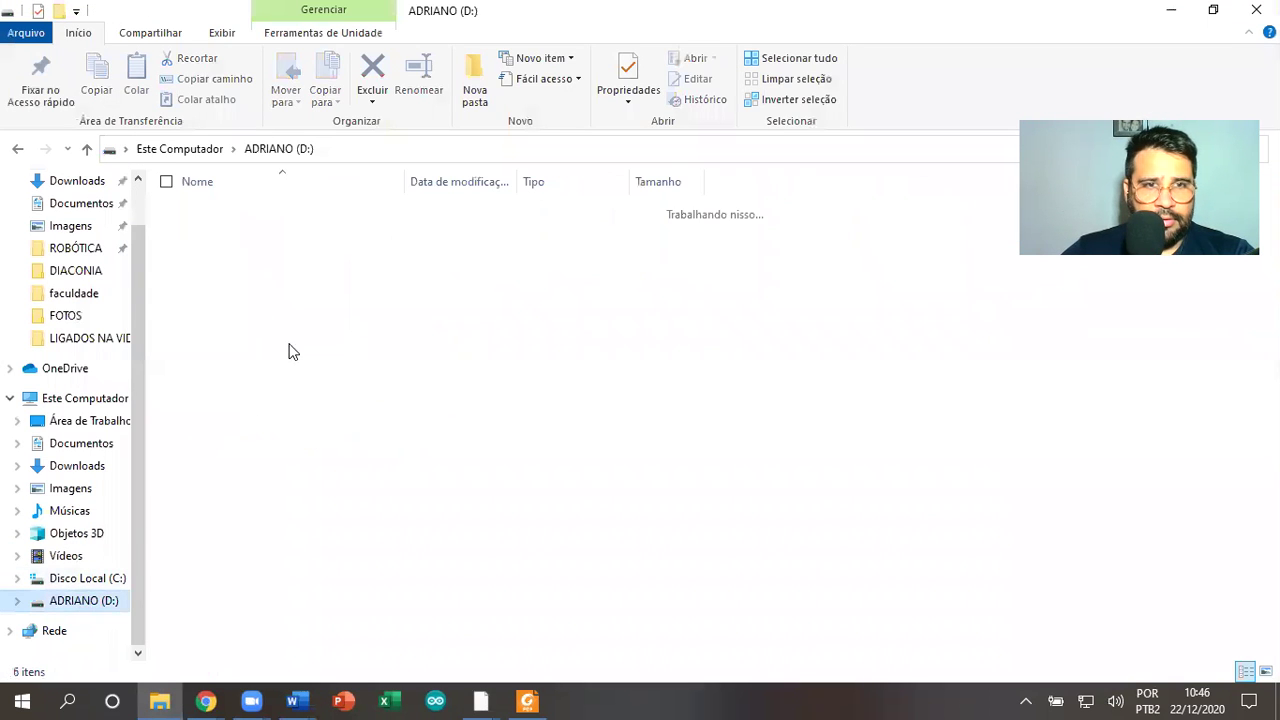
left_click(255, 304)
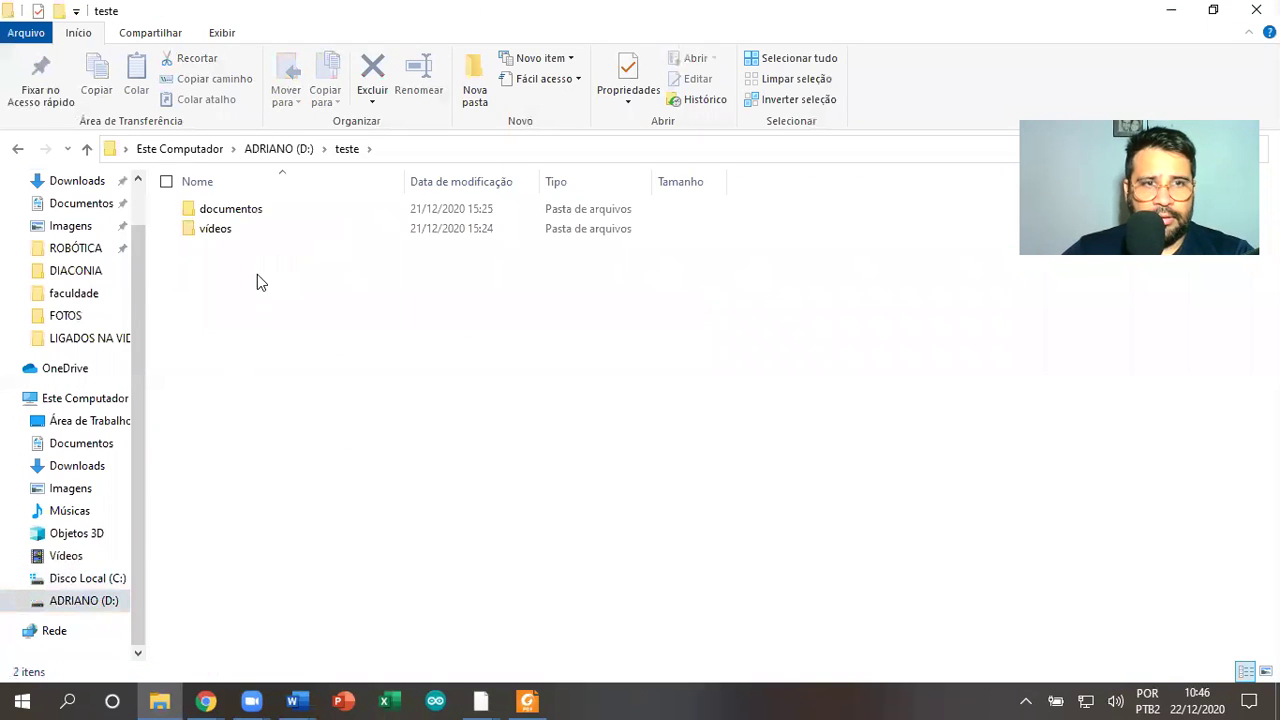
double_click(264, 218)
double_click(264, 212)
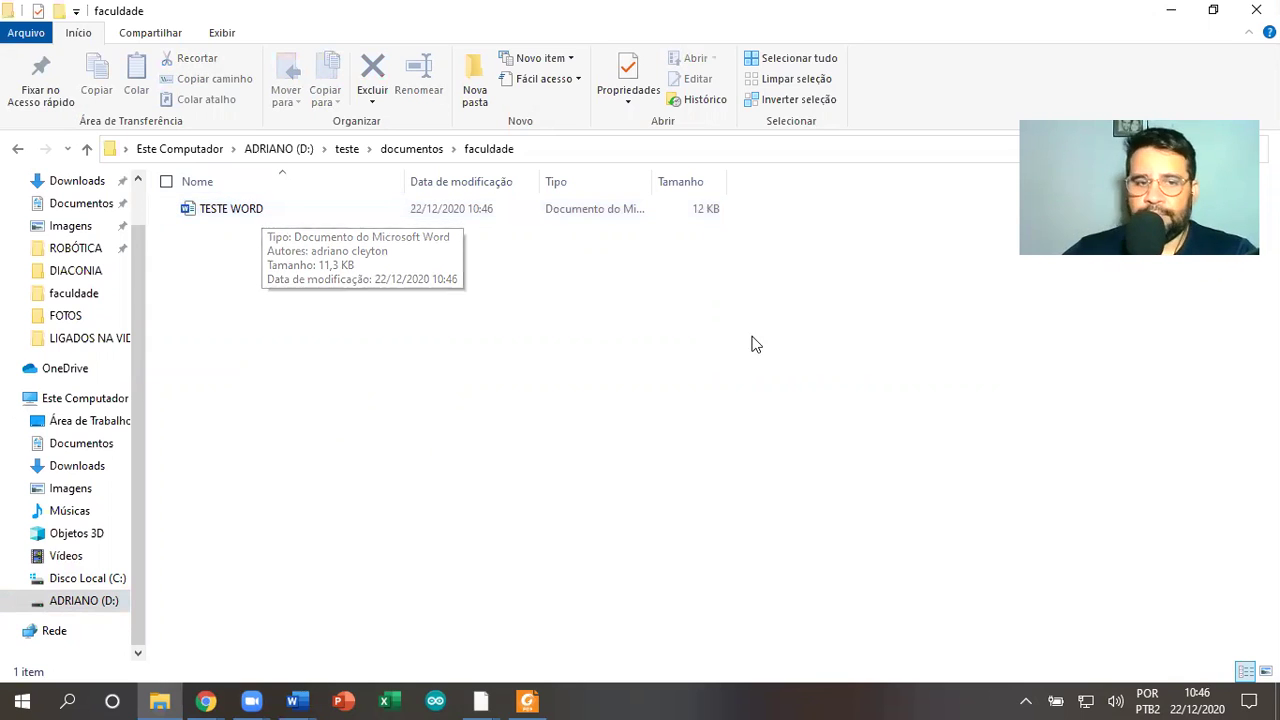
left_click(292, 700)
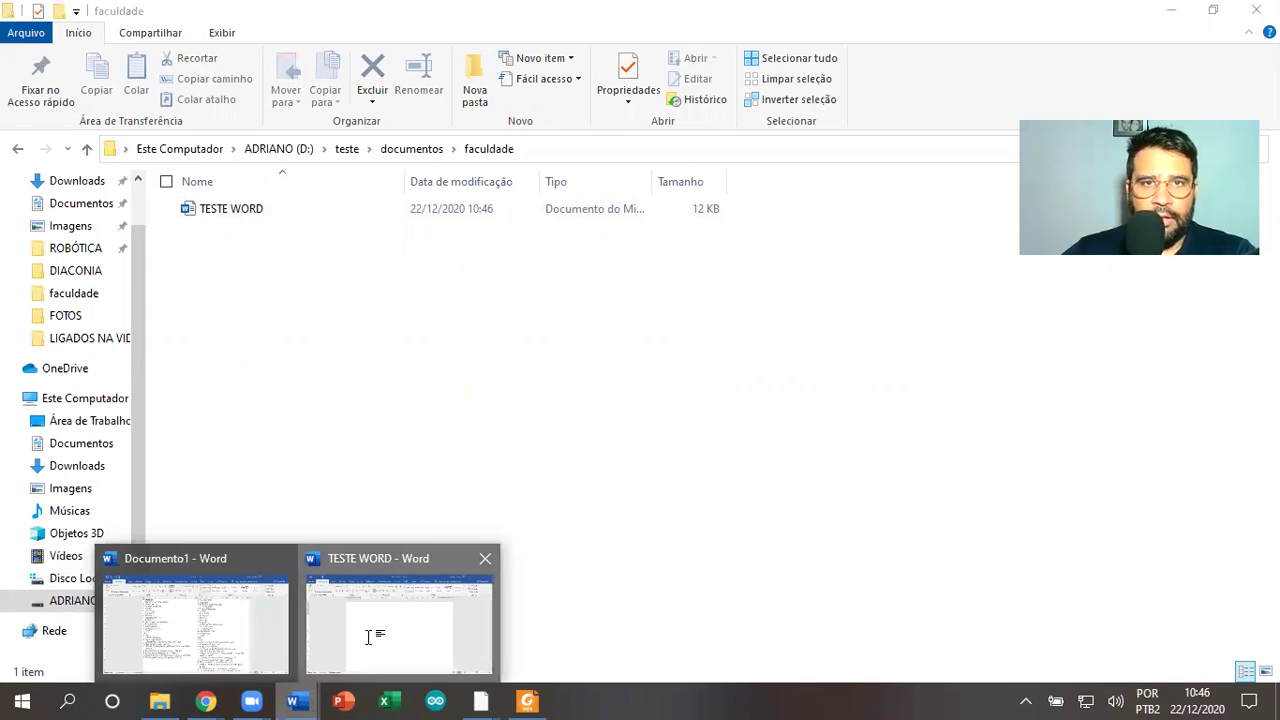
Bring TESTE WORD back to the front and pull its right indent marker toward mid-page
left_click(401, 614)
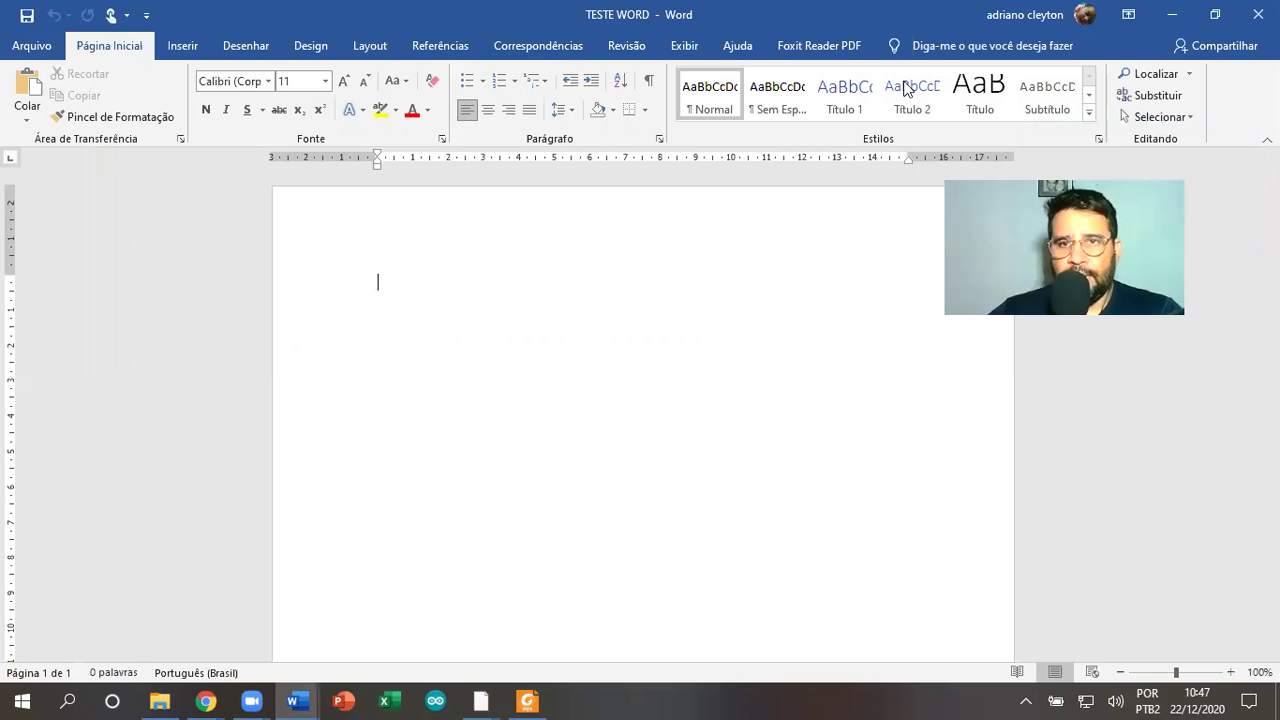
scroll(1151, 170, "down", 1)
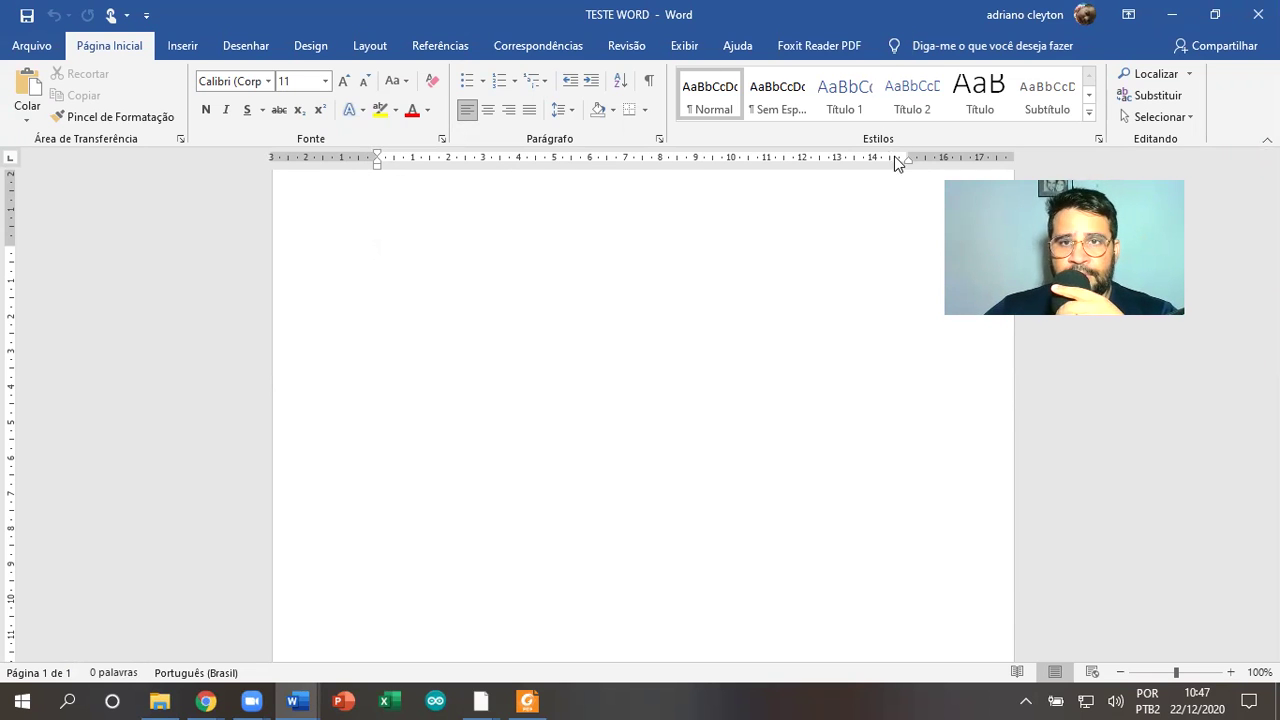
mouse_move(910, 157)
left_mouse_down()
mouse_move(978, 157)
mouse_move(892, 156)
mouse_move(908, 156)
left_mouse_up()
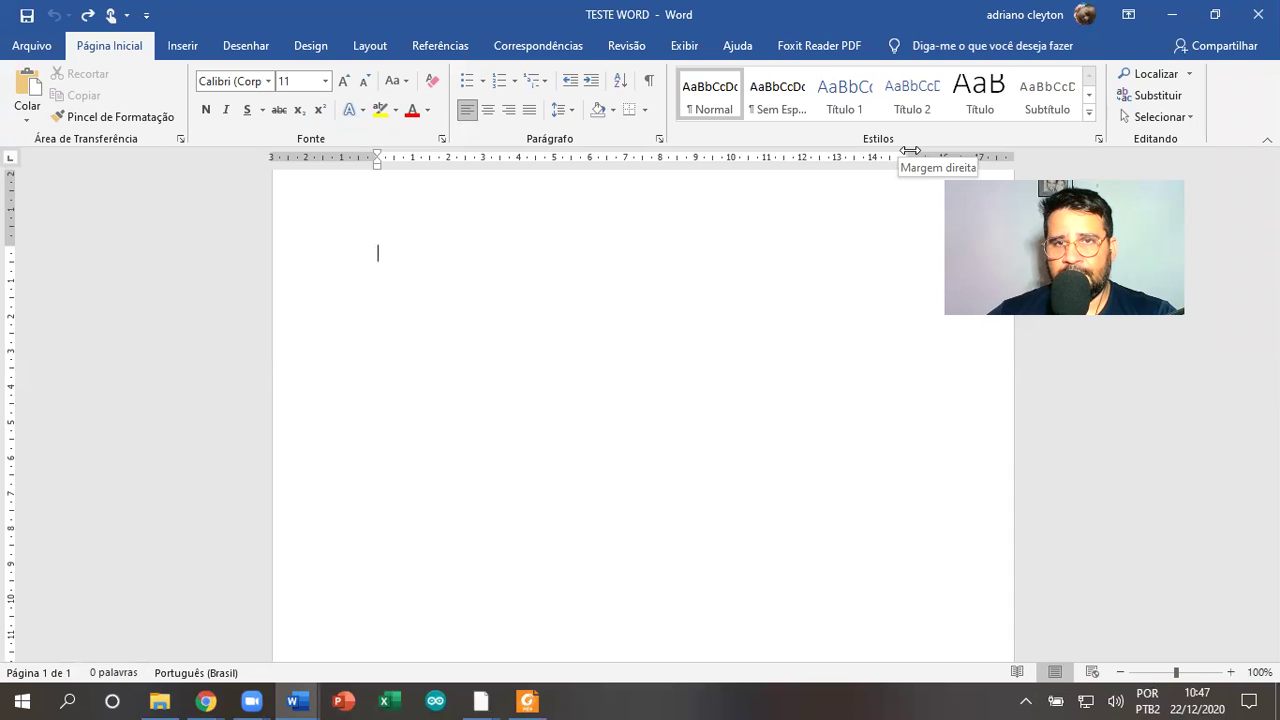
mouse_move(910, 150)
left_mouse_down()
mouse_move(972, 158)
mouse_move(625, 180)
mouse_move(722, 171)
left_mouse_up()
Type a long letter string, widen the right indent to fit it, and paste two copies
type("LUIO")
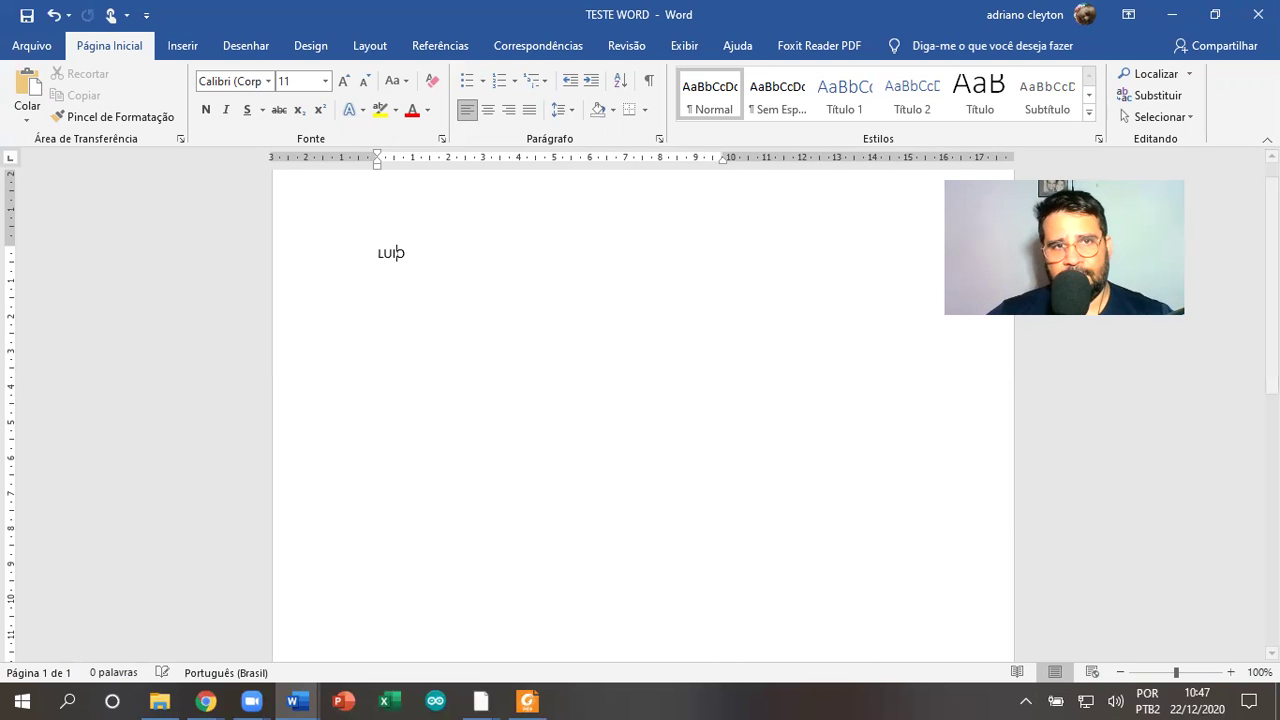
type("LIUOL,IIOLOI")
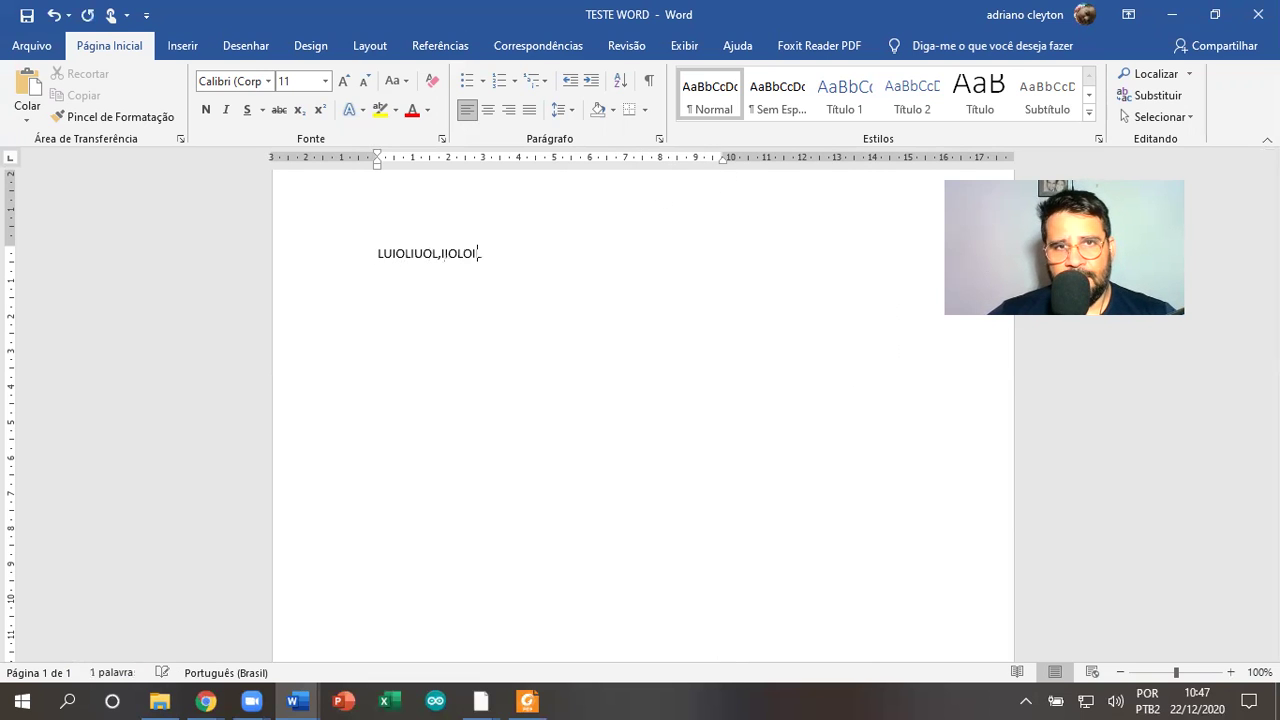
type("LIO")
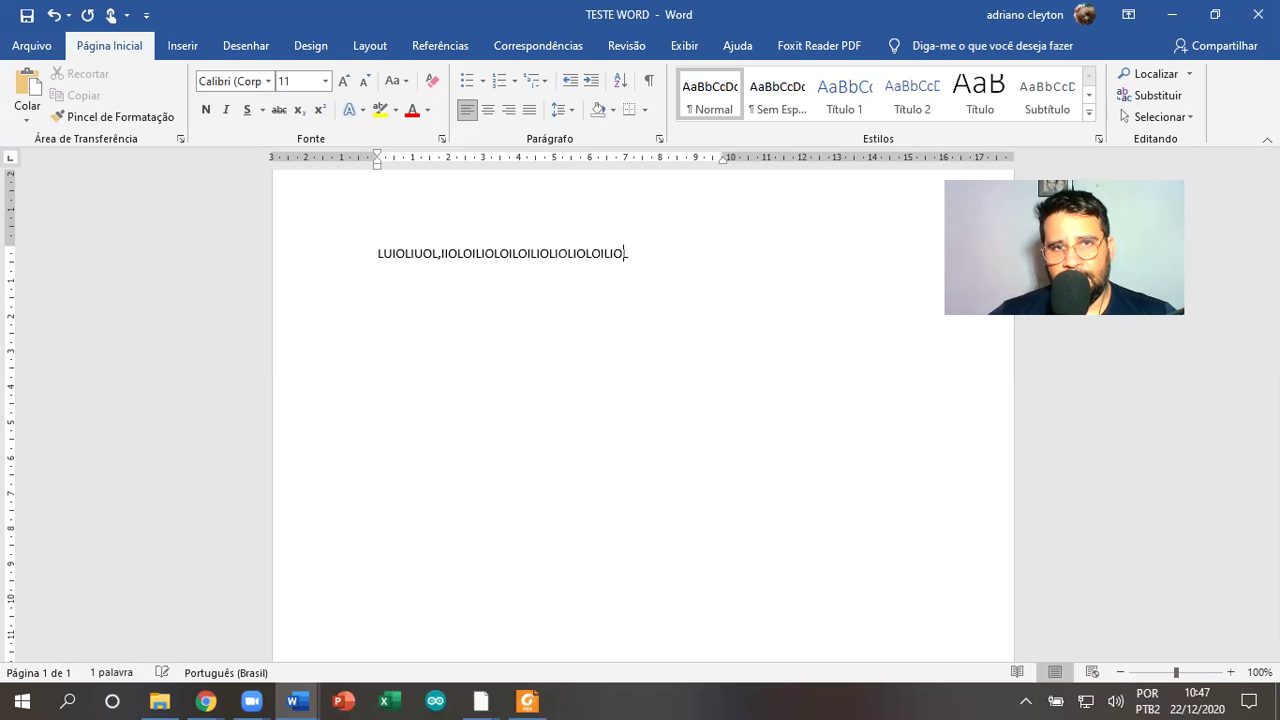
type("LOILOILIOILIOLIOLOILIOLIOLIOLOILOILOOOIOLI")
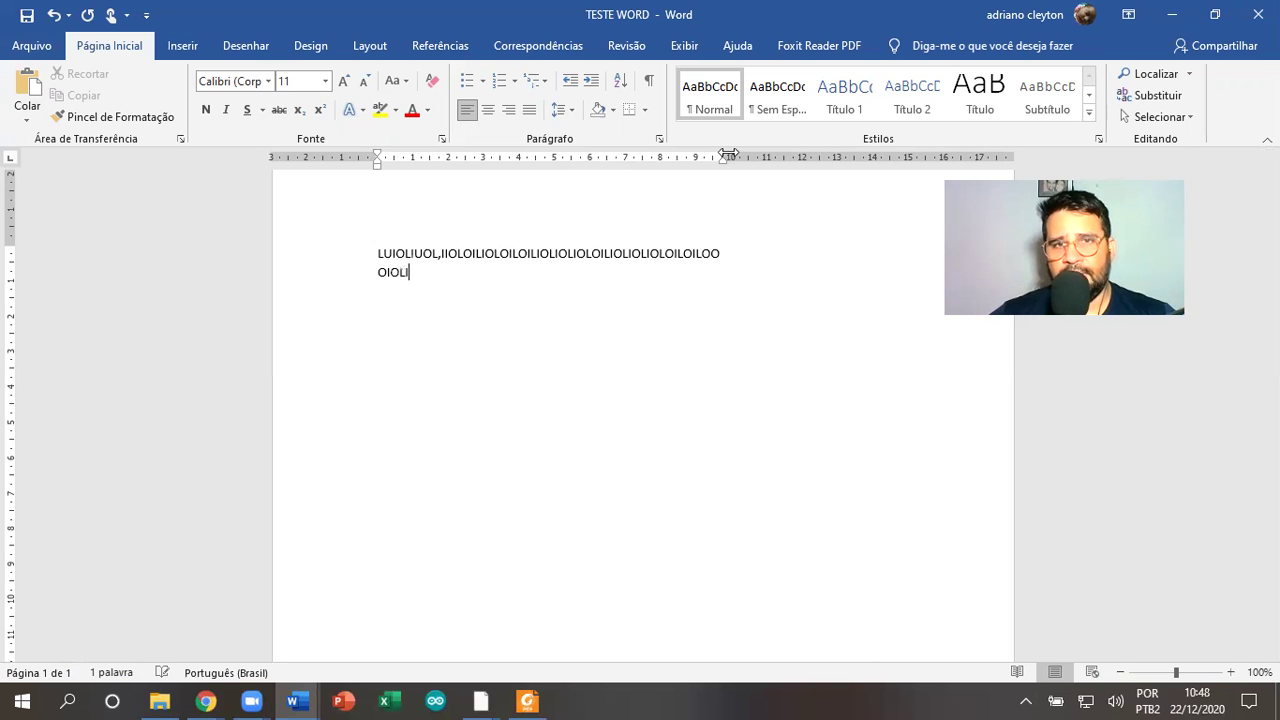
left_click_drag(728, 153, 890, 154)
left_click_drag(742, 250, 400, 251)
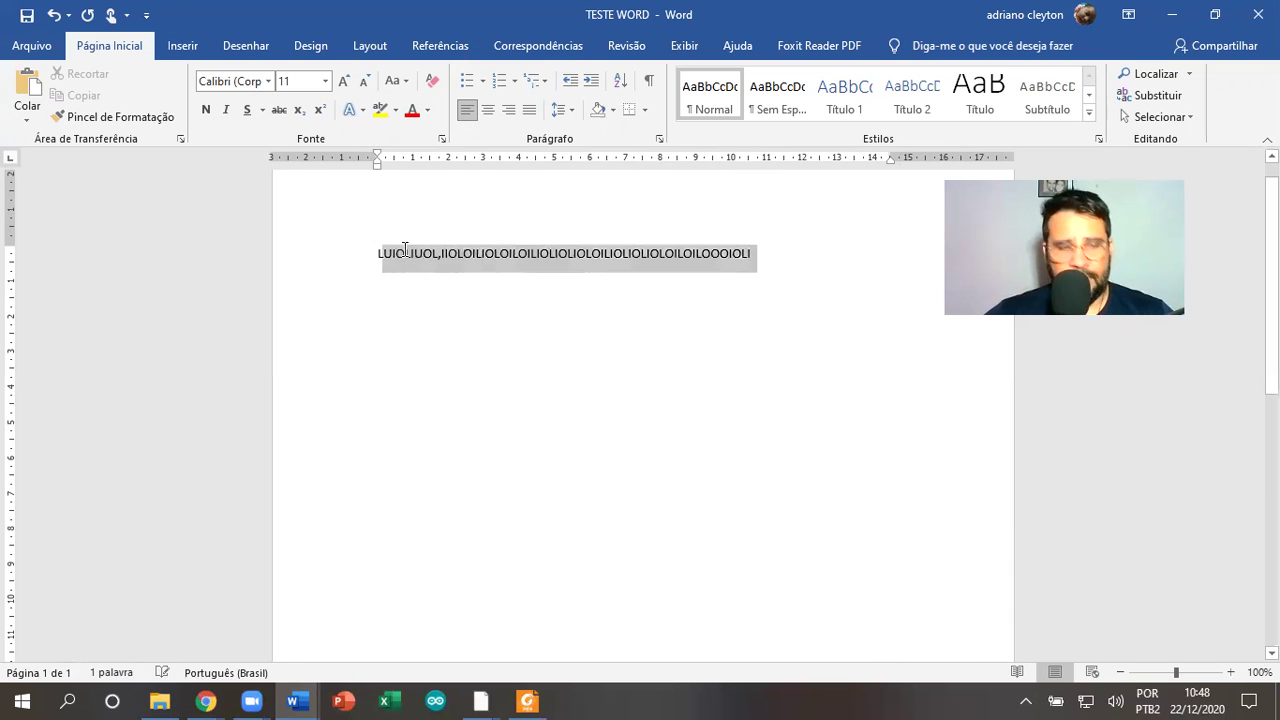
key("ctrl+c")
key("ctrl+v")
key("ctrl+v")
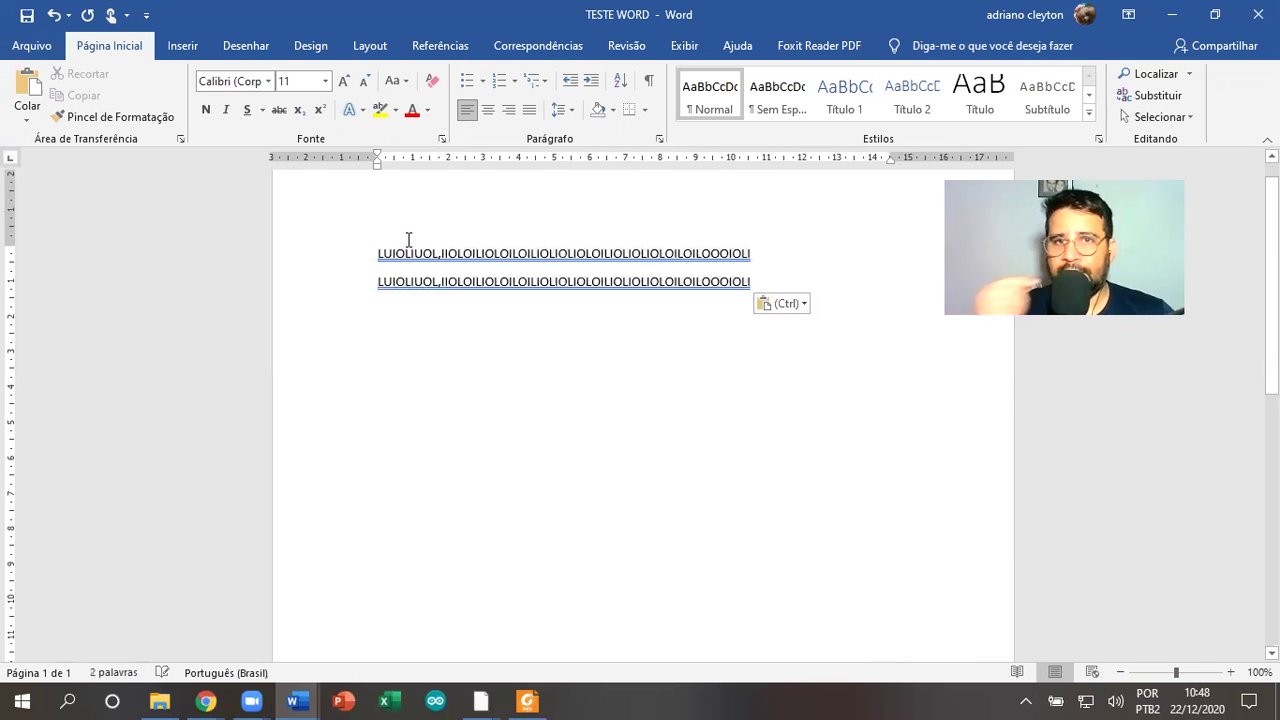
key("ctrl+v")
key("ctrl+v")
Append 'DHBRTHNTYJUYUYJUY' to line 1, set the right indent near 16 cm, and nudge the left indent
left_click(757, 253)
type("DHBRTHNTYJUYUYJUY")
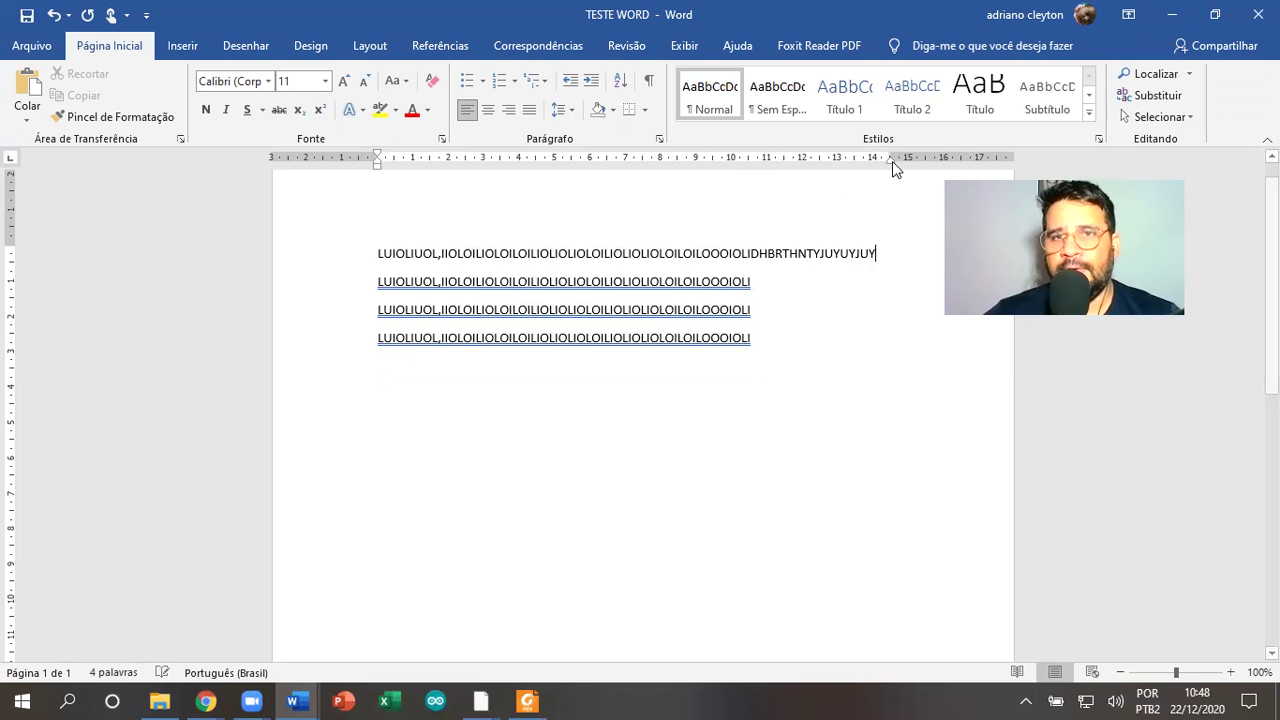
left_click_drag(891, 158, 925, 158)
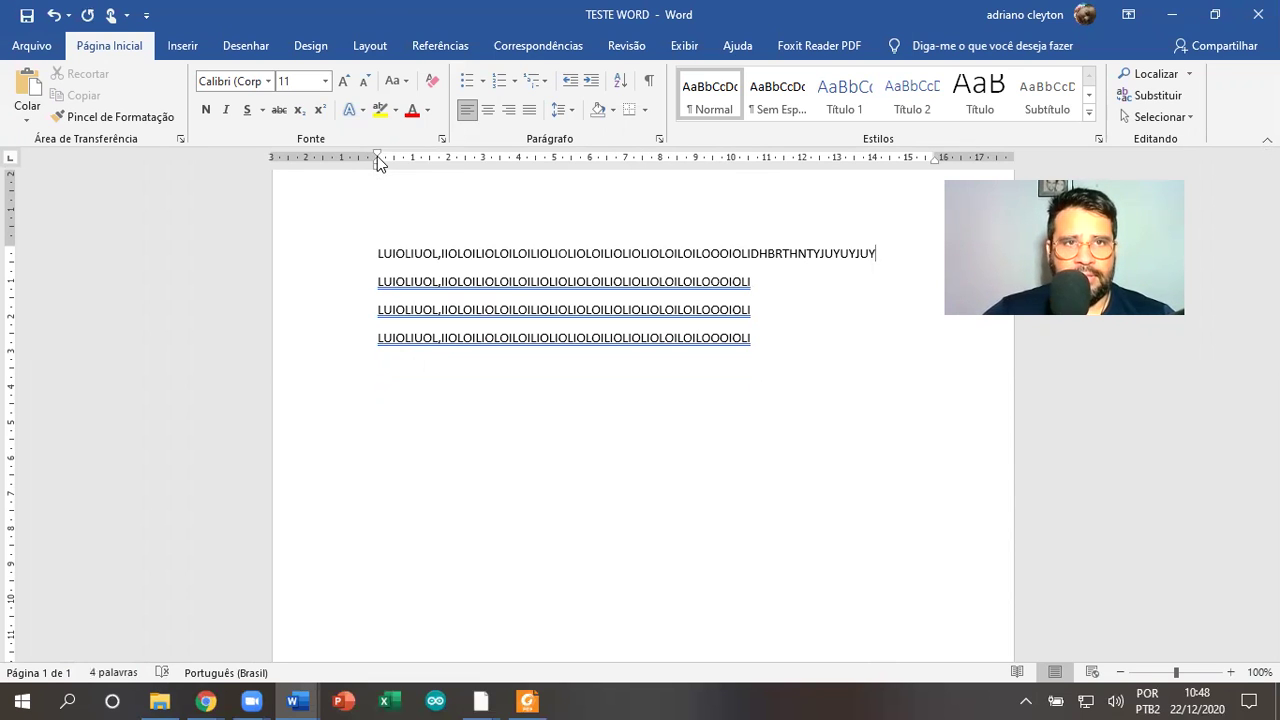
mouse_move(377, 166)
left_mouse_down()
mouse_move(322, 168)
mouse_move(377, 168)
left_mouse_up()
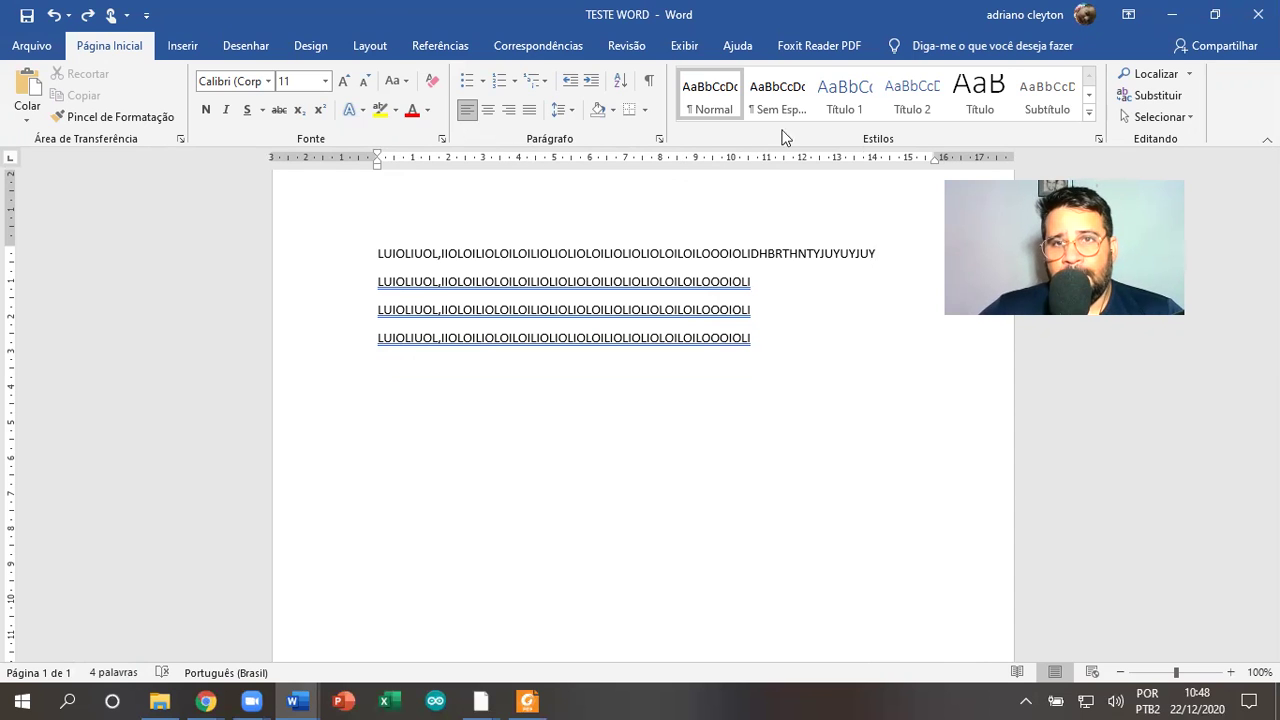
Narrow the right indent, delete the breaks joining the lines into one block, and indent only the first line
left_click_drag(934, 166, 818, 174)
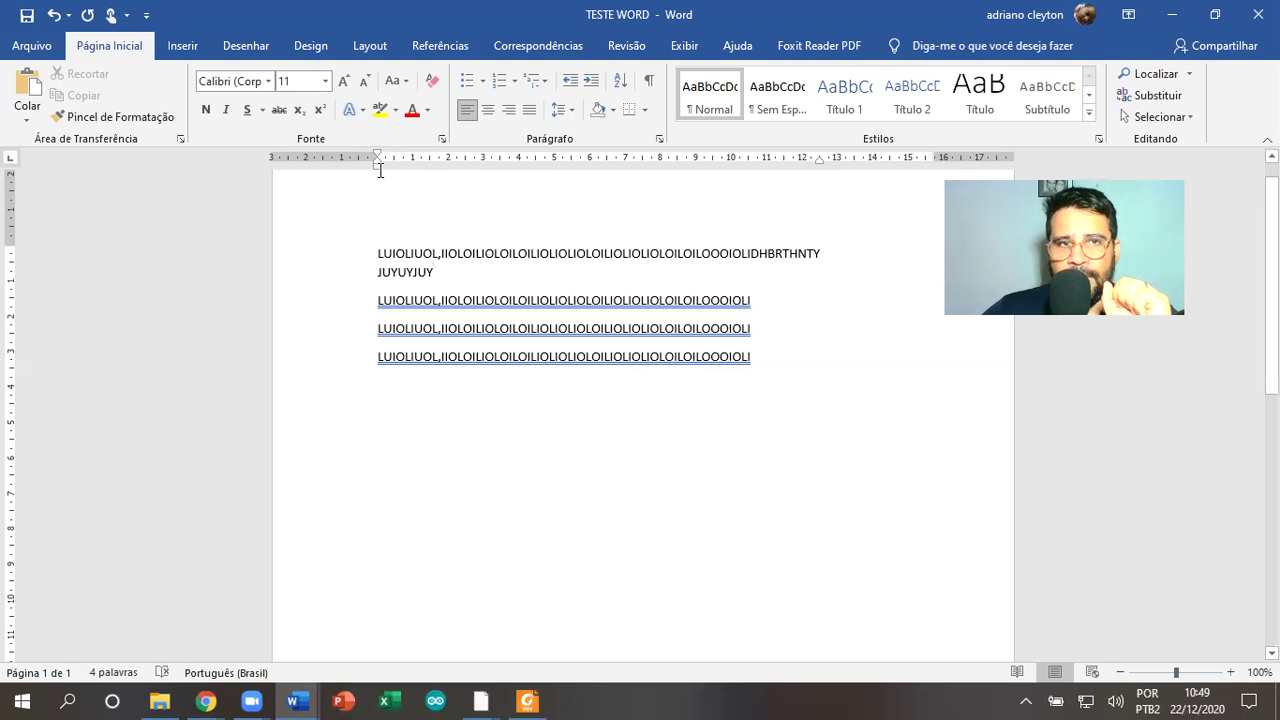
mouse_move(374, 168)
left_mouse_down()
mouse_move(440, 172)
mouse_move(386, 180)
mouse_move(491, 181)
mouse_move(366, 185)
mouse_move(477, 180)
mouse_move(374, 180)
mouse_move(399, 185)
left_mouse_up()
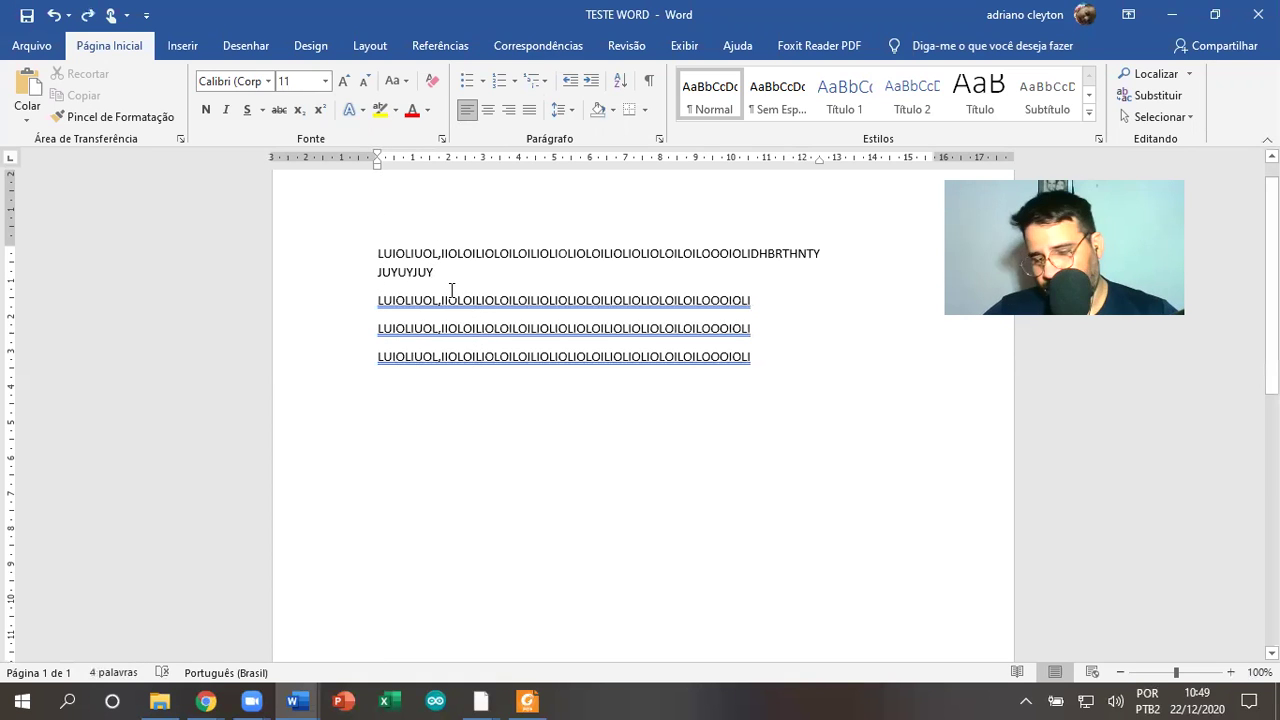
key("Delete")
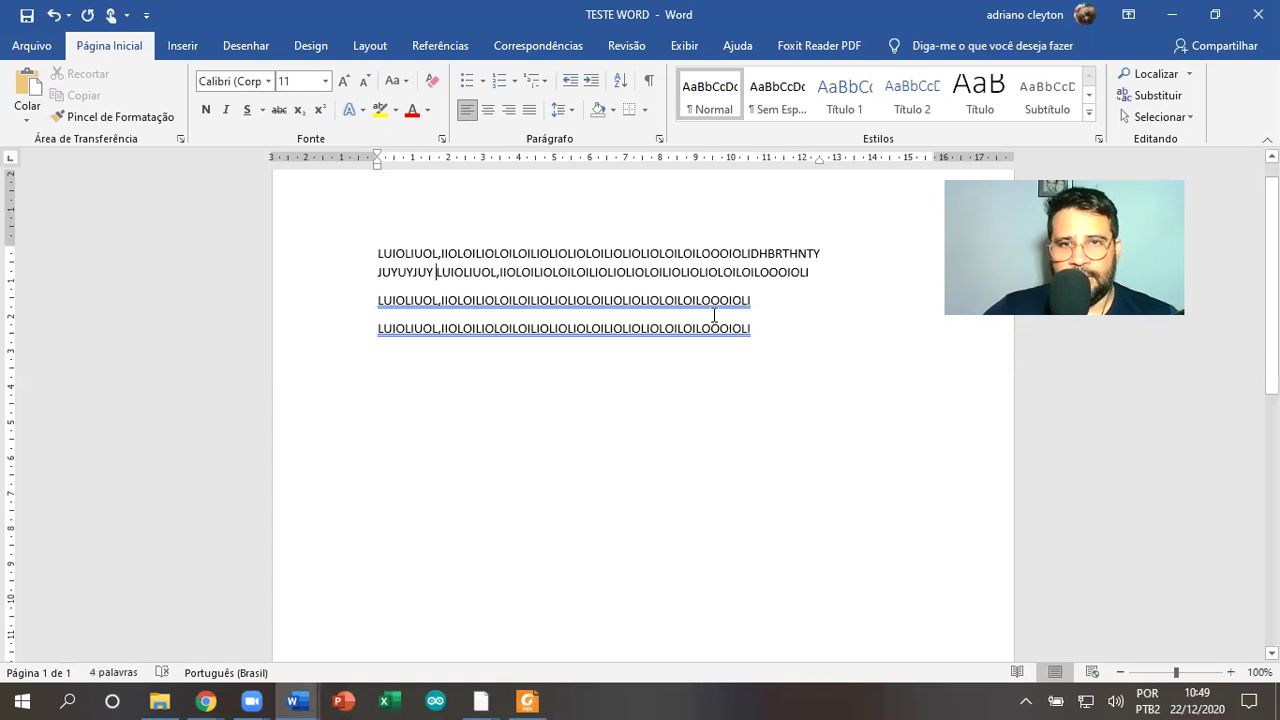
left_click(825, 266)
key("Delete")
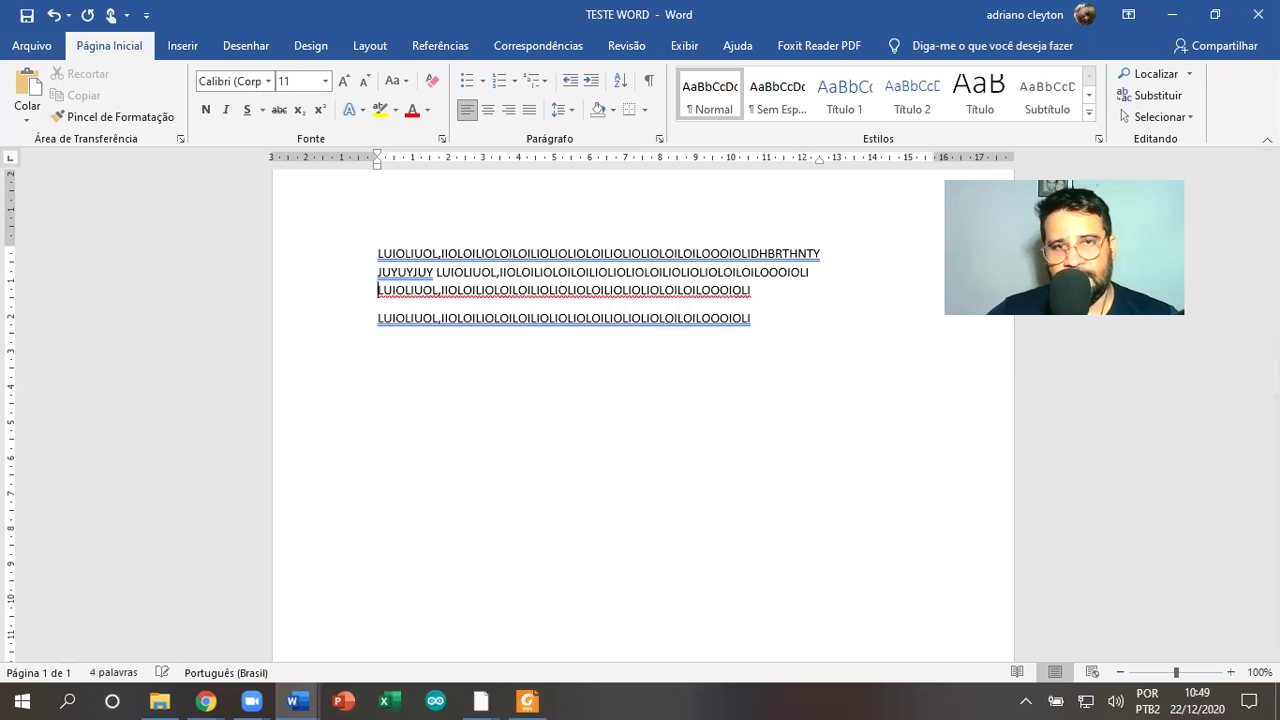
left_click(830, 290)
key("Delete")
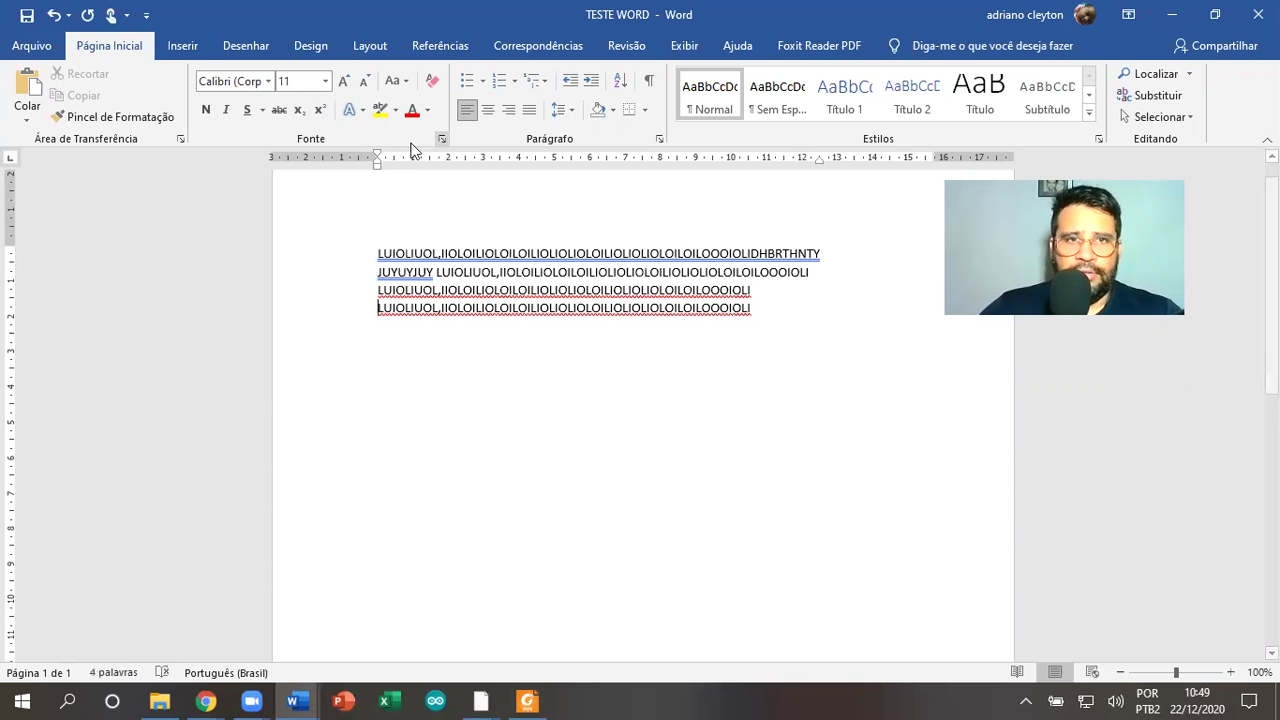
mouse_move(377, 166)
left_mouse_down()
mouse_move(483, 163)
mouse_move(362, 167)
mouse_move(423, 166)
mouse_move(381, 170)
left_mouse_up()
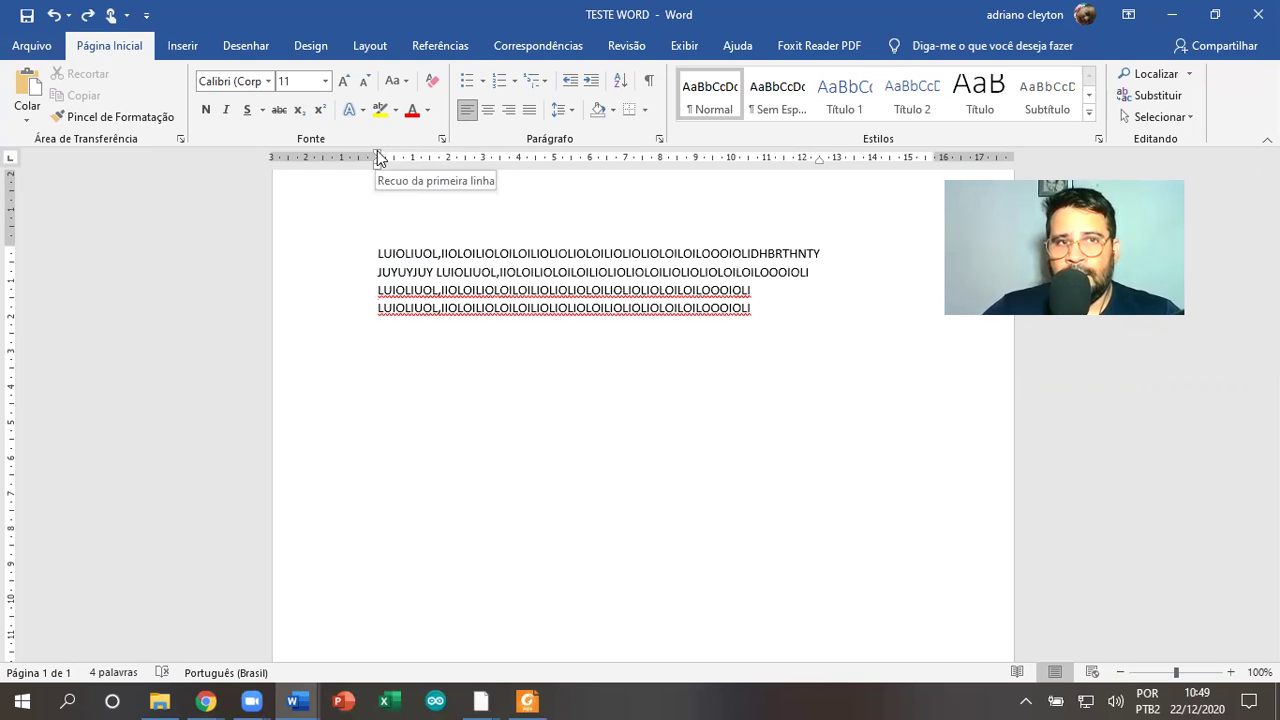
mouse_move(377, 151)
left_mouse_down()
mouse_move(476, 152)
mouse_move(377, 158)
mouse_move(412, 158)
mouse_move(386, 167)
mouse_move(403, 159)
mouse_move(371, 161)
mouse_move(580, 177)
mouse_move(529, 189)
mouse_move(390, 178)
mouse_move(377, 165)
left_mouse_up()
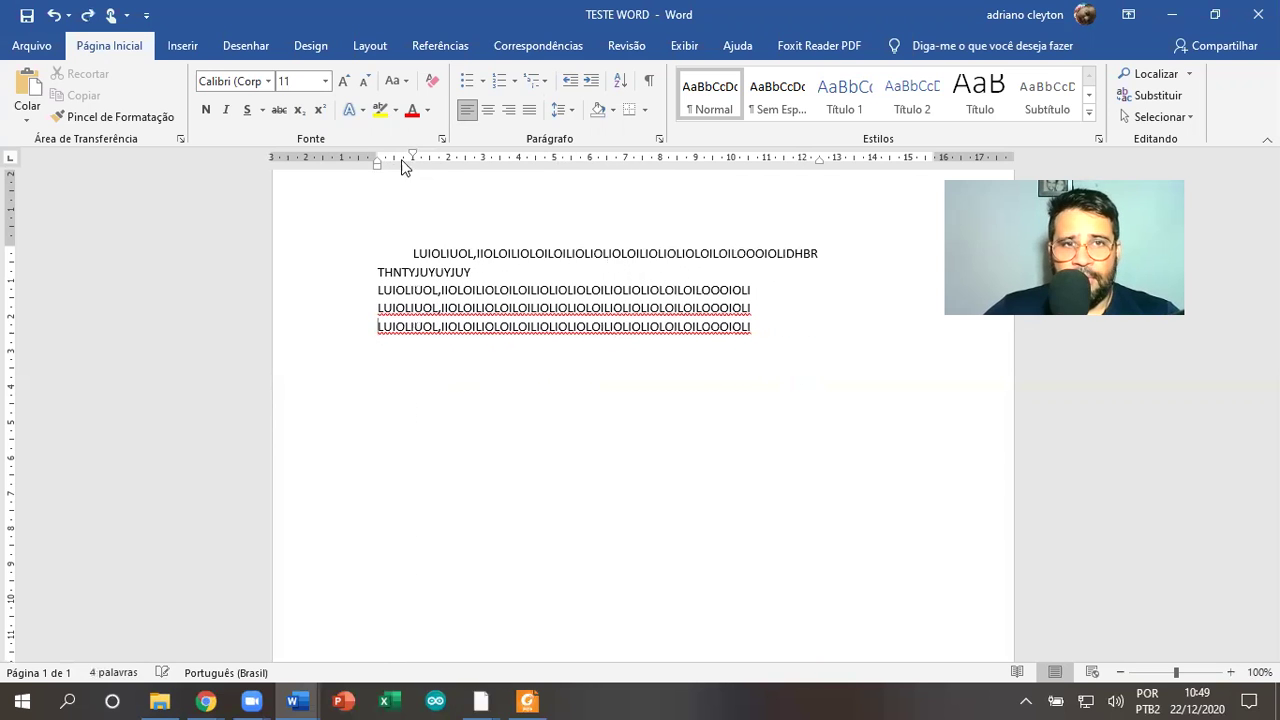
Delete every line after the first one
triple_click(331, 217)
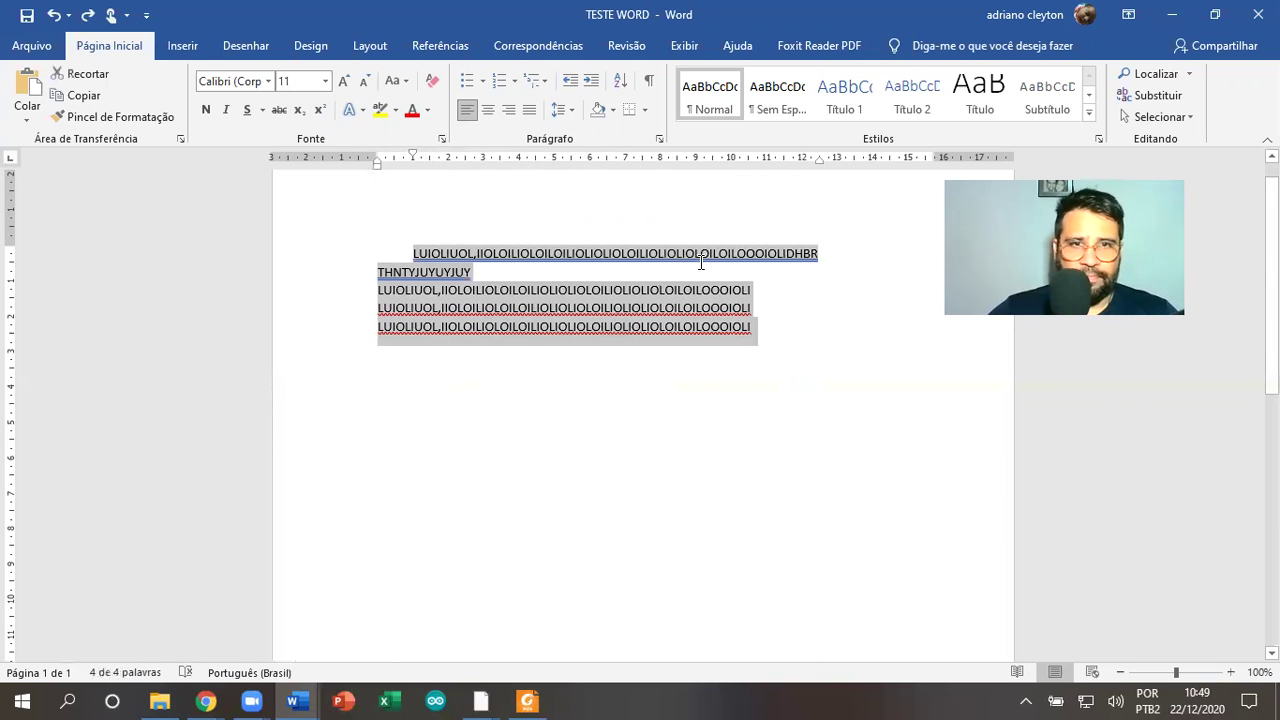
left_click(766, 340)
left_click_drag(150, 273, 146, 280)
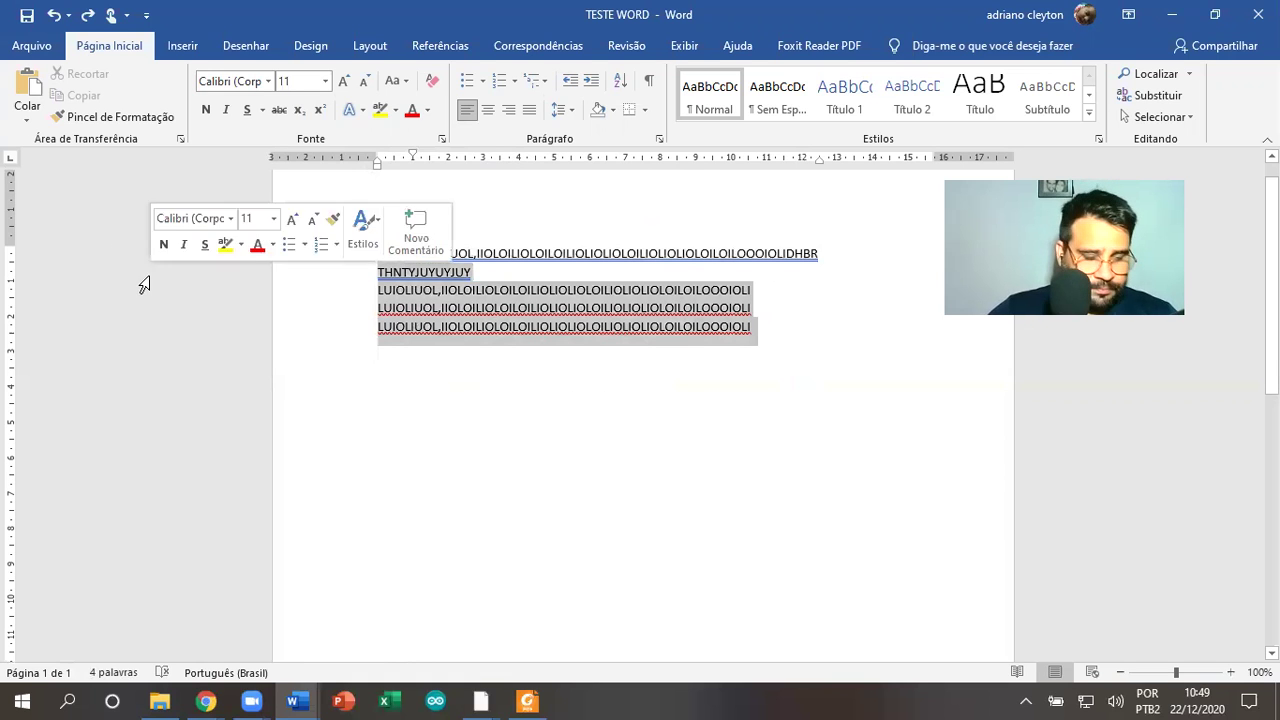
key("Delete")
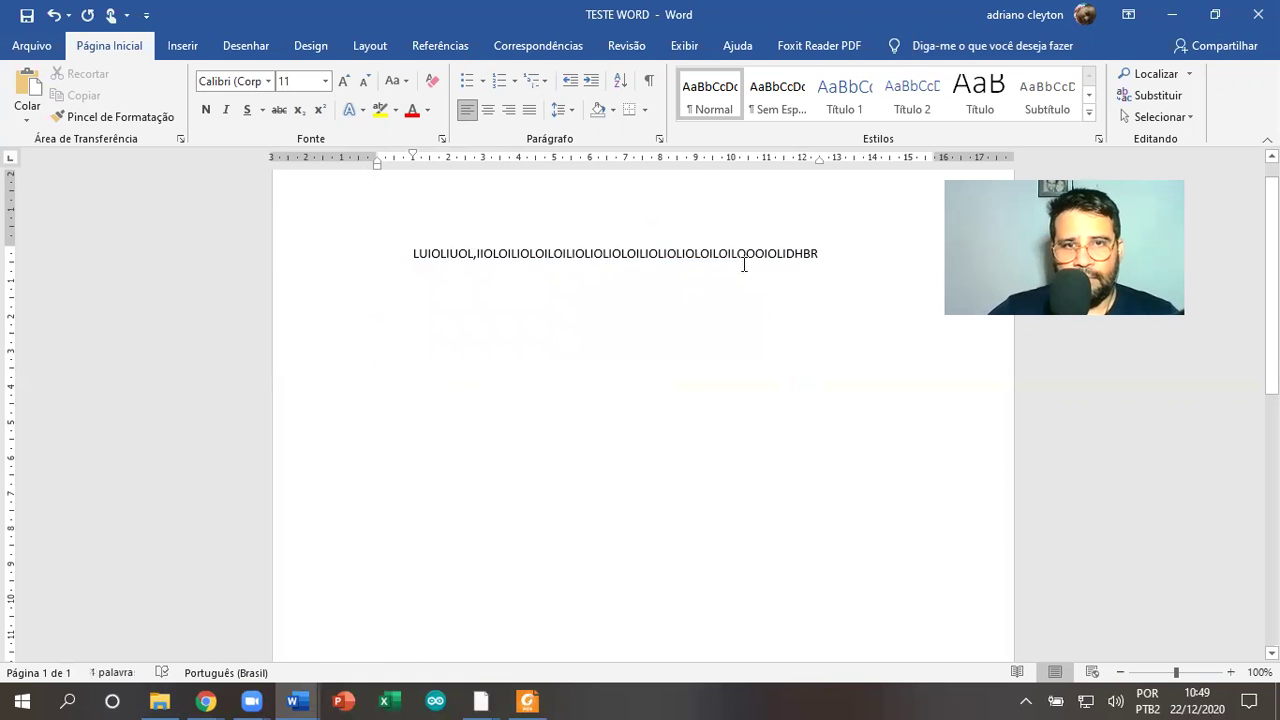
Copy the first line's text after the comma, paste it twice at the end, and type AVSEVEVE
key("ctrl+shift+Left")
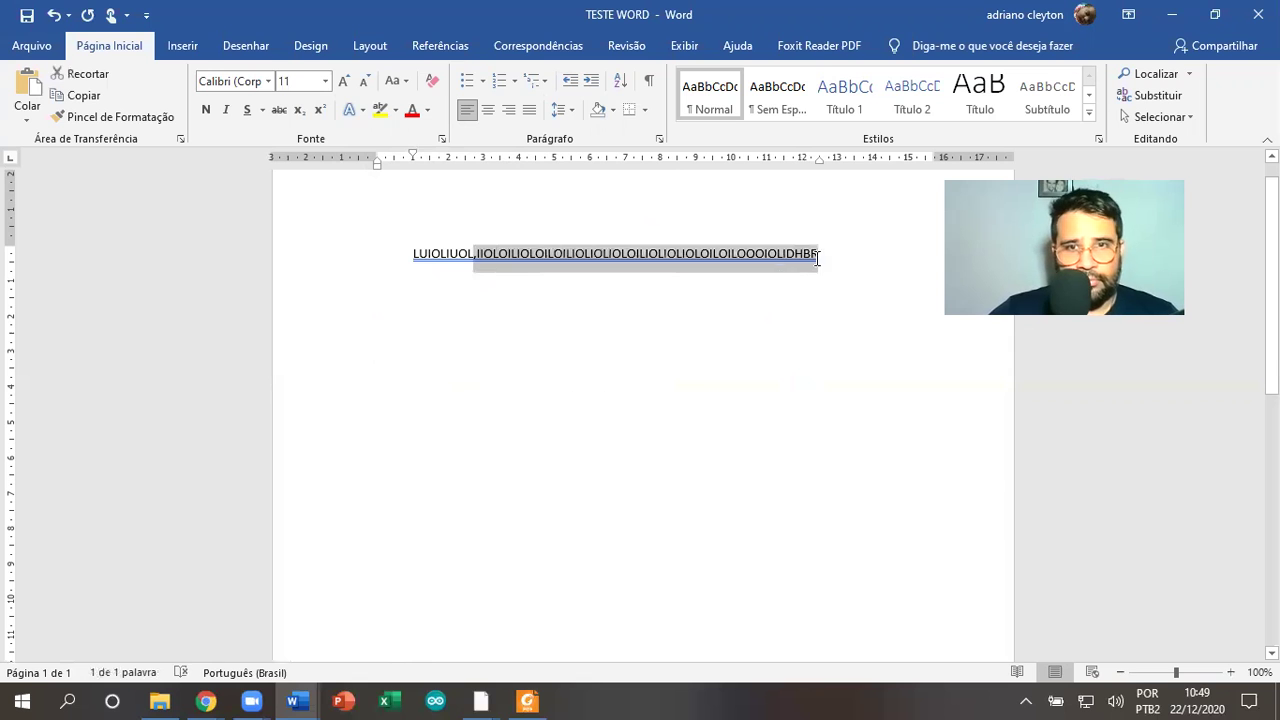
key("ctrl+c")
left_click(817, 256)
key("ctrl+v")
key("ctrl+v")
key("ctrl+v")
key("ctrl+v")
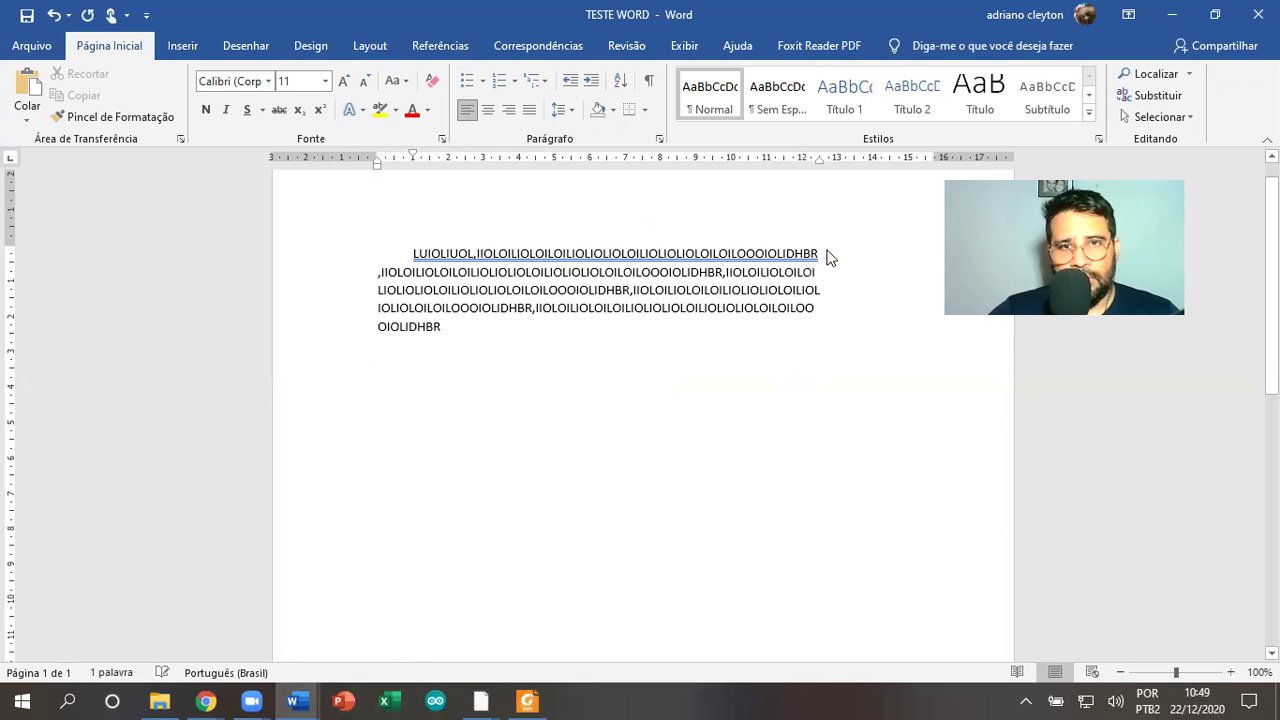
key("ctrl+v")
key("ctrl+v")
key("ctrl+v")
key("ctrl+v")
key("ctrl+v")
key("ctrl+v")
key("ctrl+v")
key("ctrl+v")
key("ctrl+v")
key("ctrl+v")
key("ctrl+v")
key("ctrl+v")
key("ctrl+v")
key("ctrl+v")
key("ctrl+v")
key("ctrl+v")
type("AVSEVEVE")
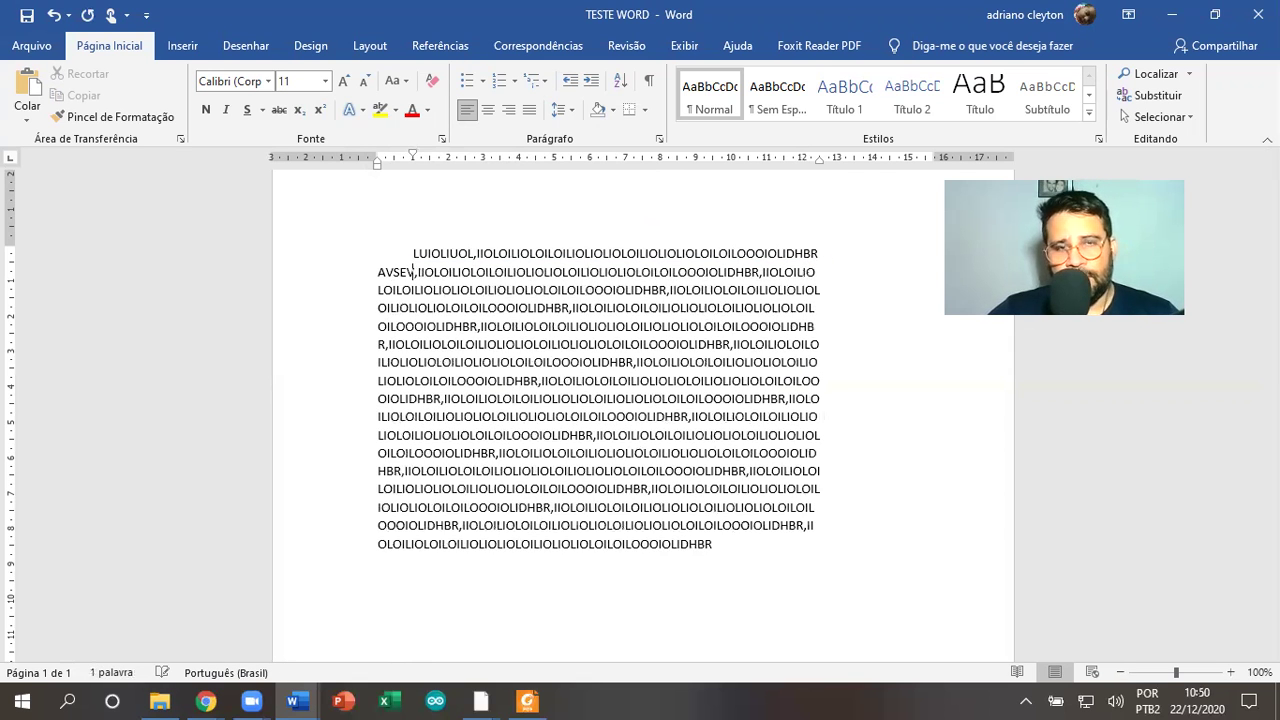
Widen the paragraph to the right and set the first-line indent to about 2 cm
left_click_drag(819, 158, 935, 160)
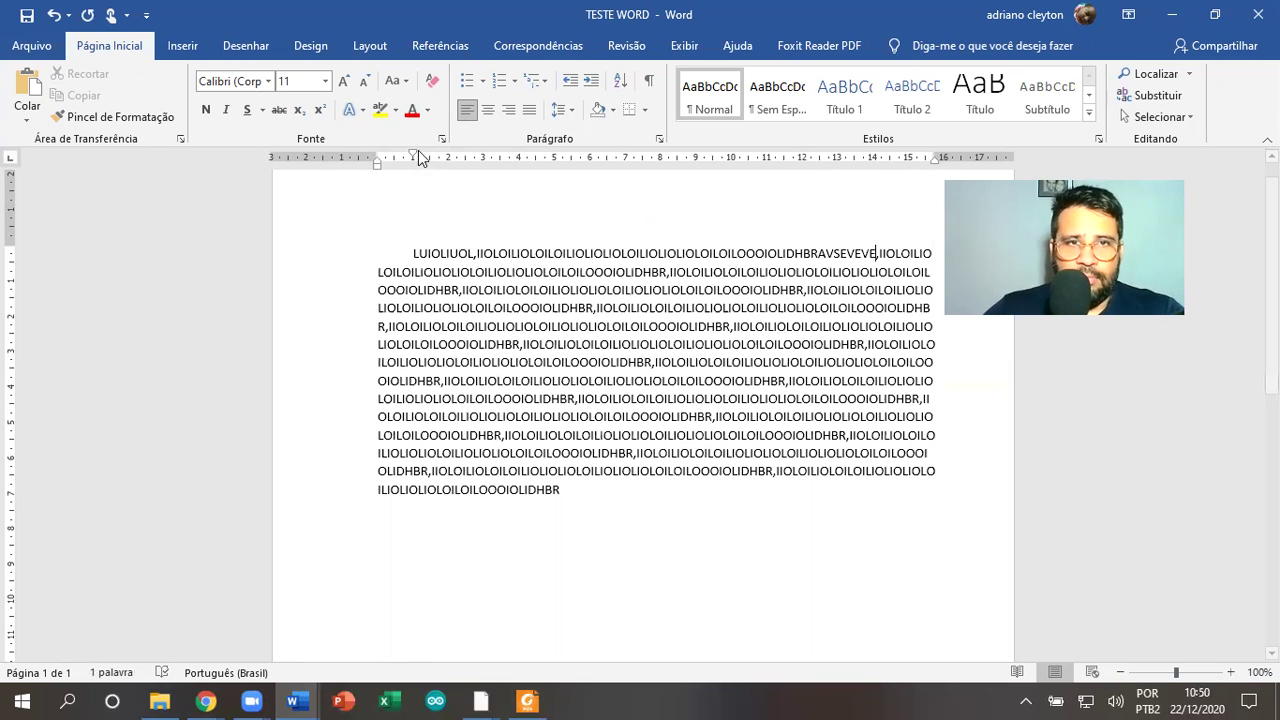
left_click_drag(413, 156, 377, 158)
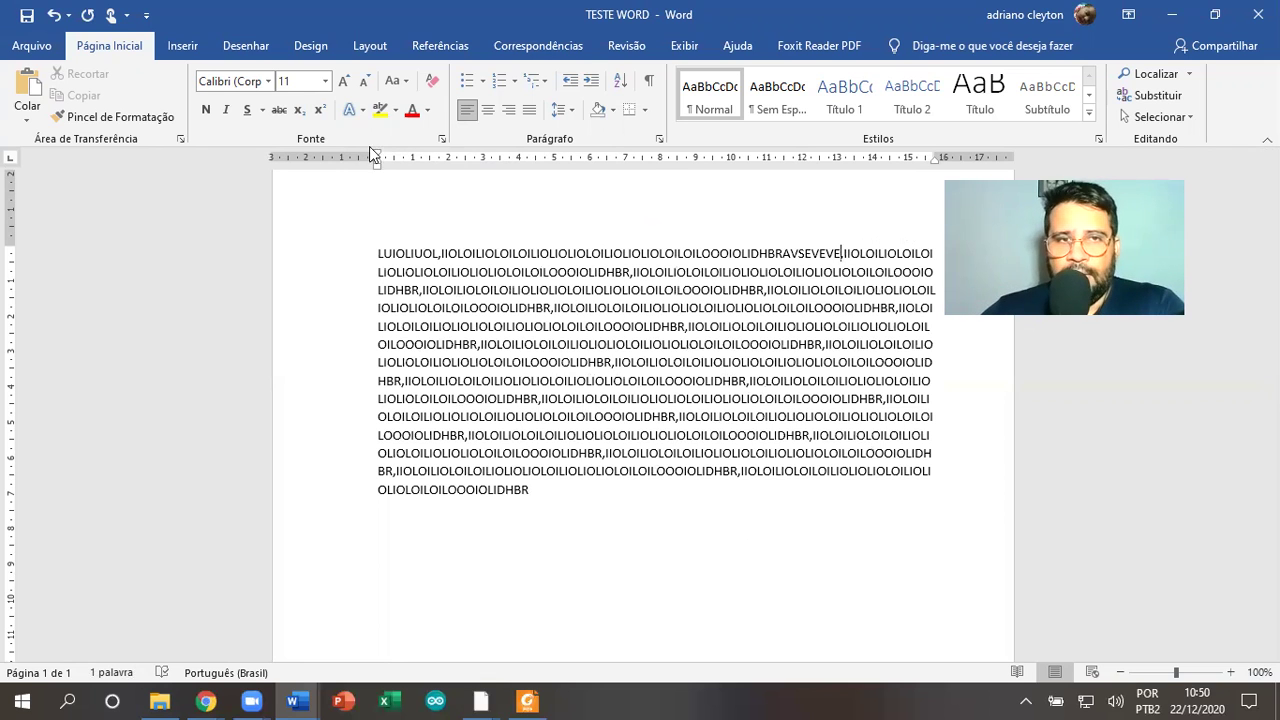
left_click_drag(379, 157, 429, 150)
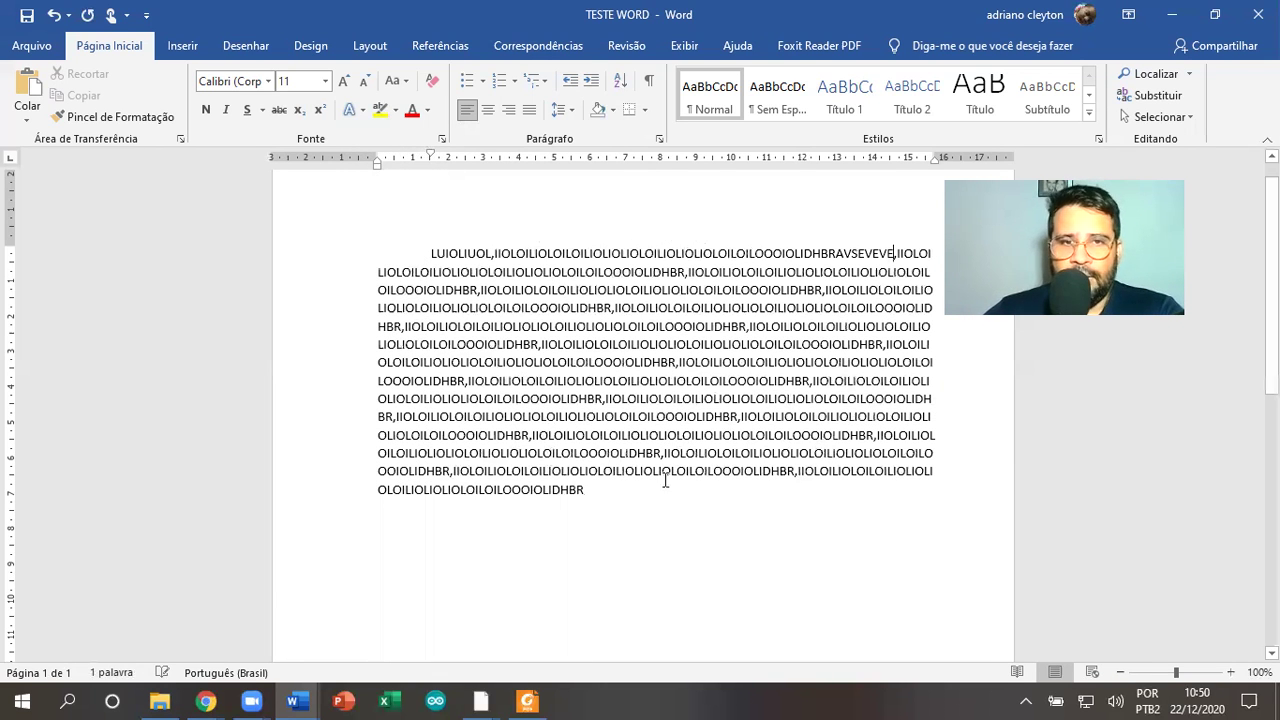
Add three indented paragraphs of letter strings (NFNFNFG…, FGNN…) below the long paragraph and save
type(";")
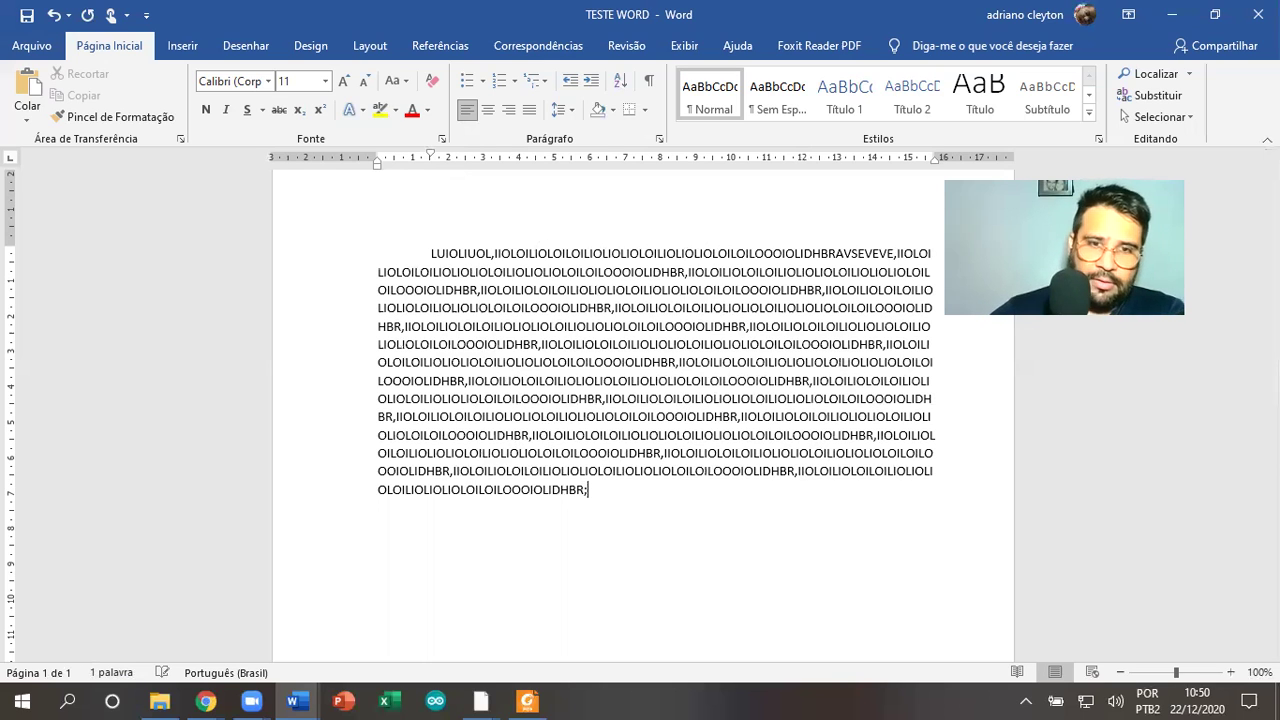
key("Return")
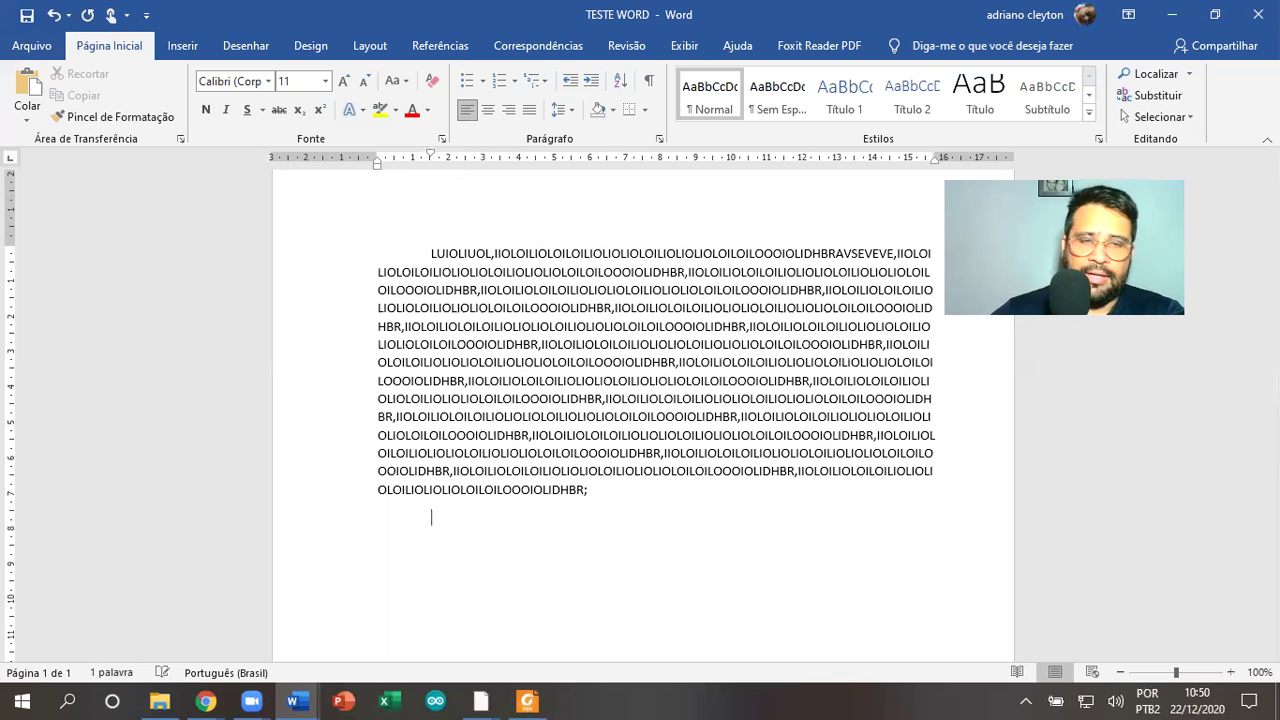
type("NFNFNFGNFGNFGNFG")
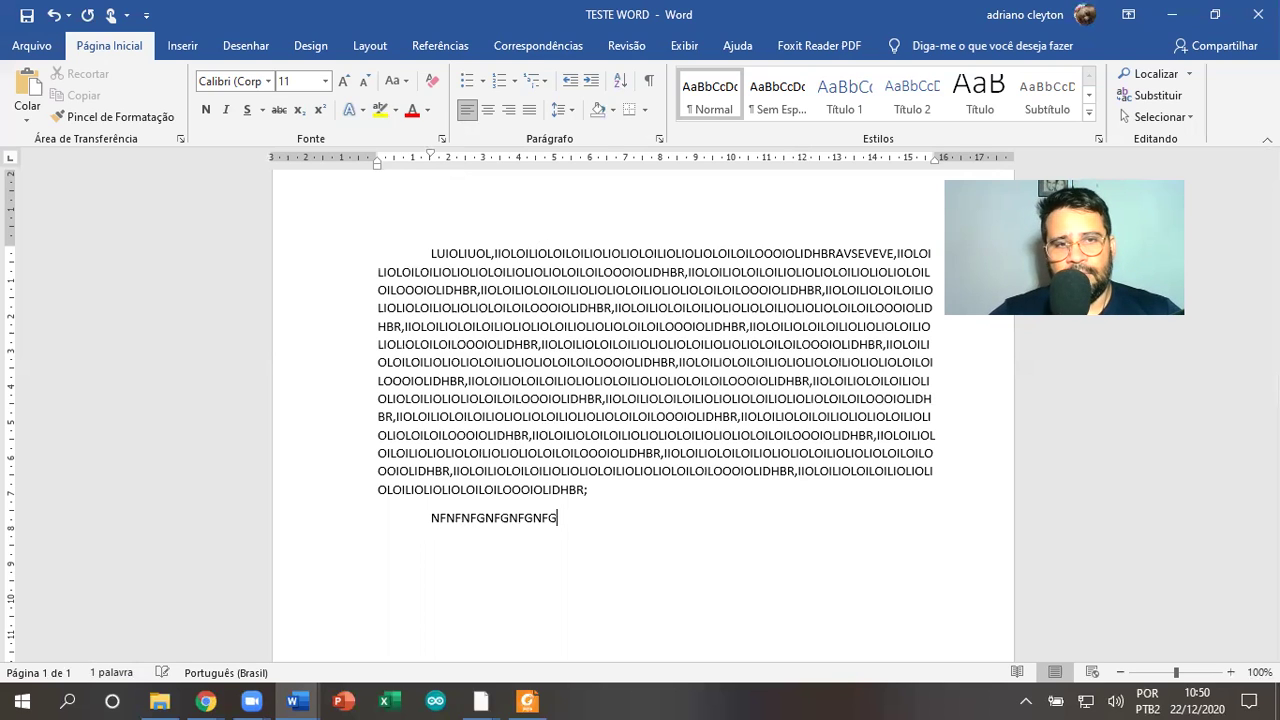
key("Return")
type("FGNNFGN")
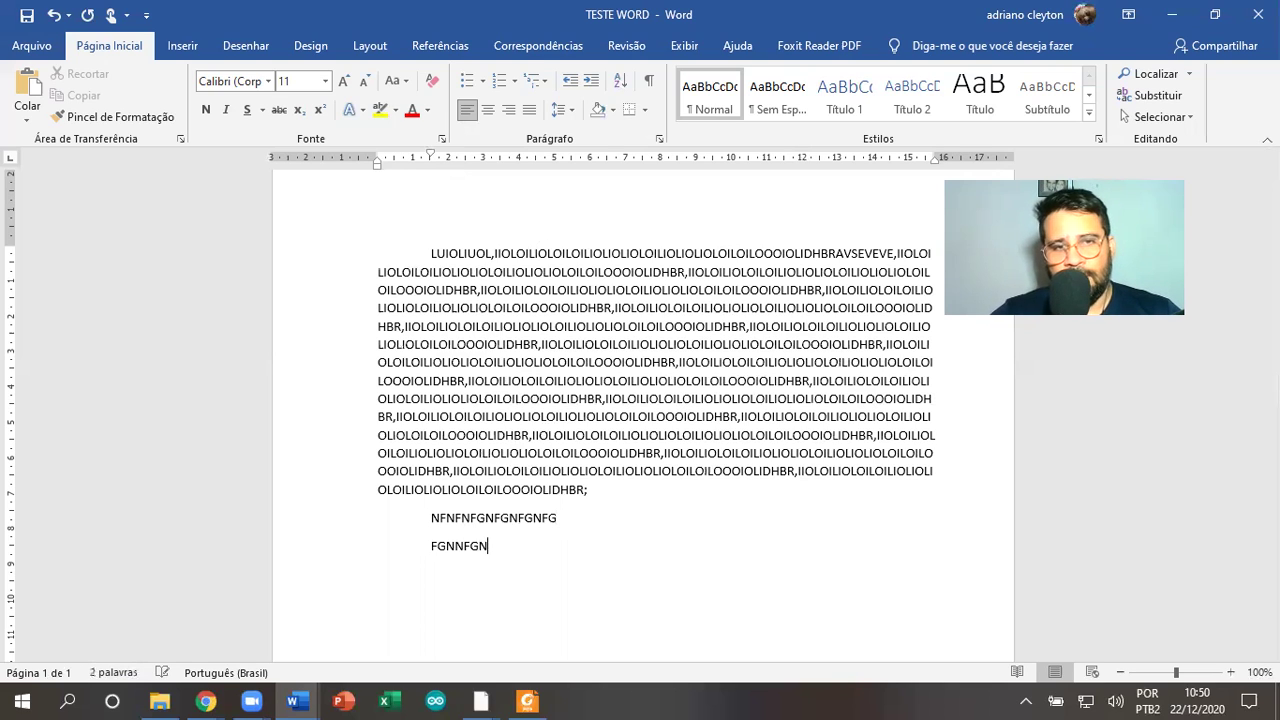
type("FGNFGN")
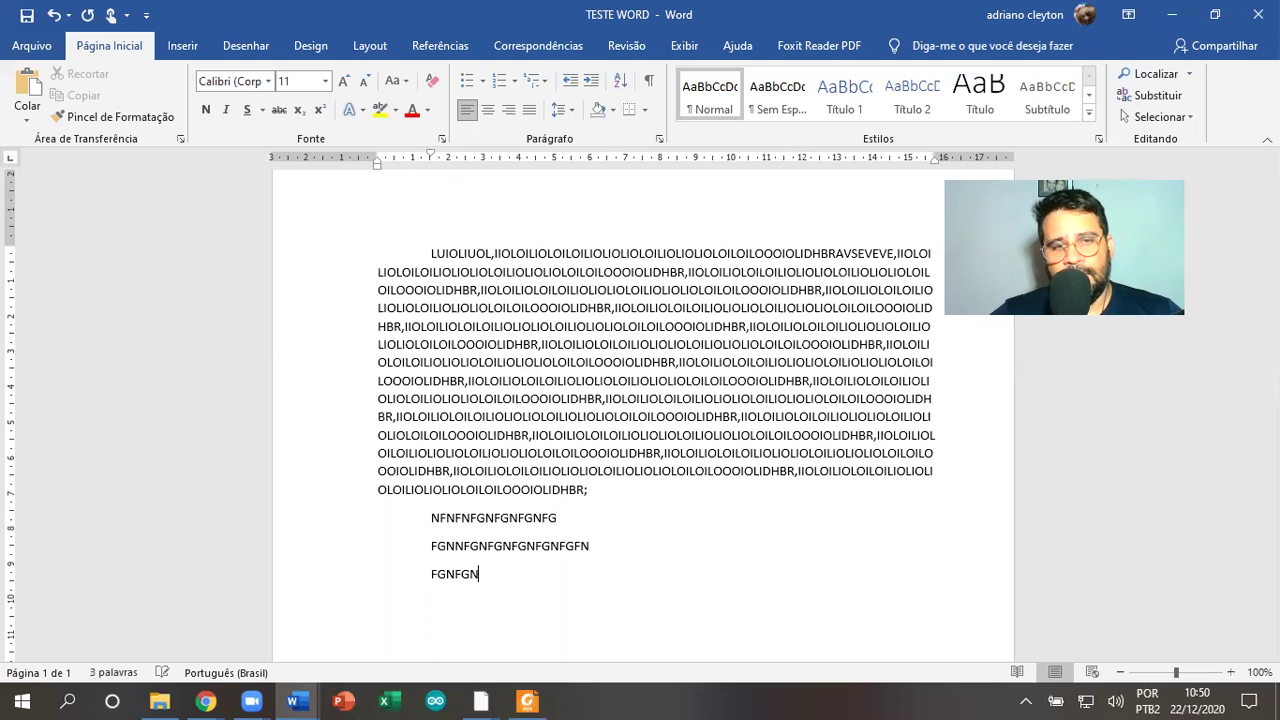
type("FGNFGFNFGNFGNFGNFGNFGNFGNNNNNNNNNNNNNNNNNNNNNNNNNNNNNNNNNNNNNNNNNNNNNNNNNNNNN")
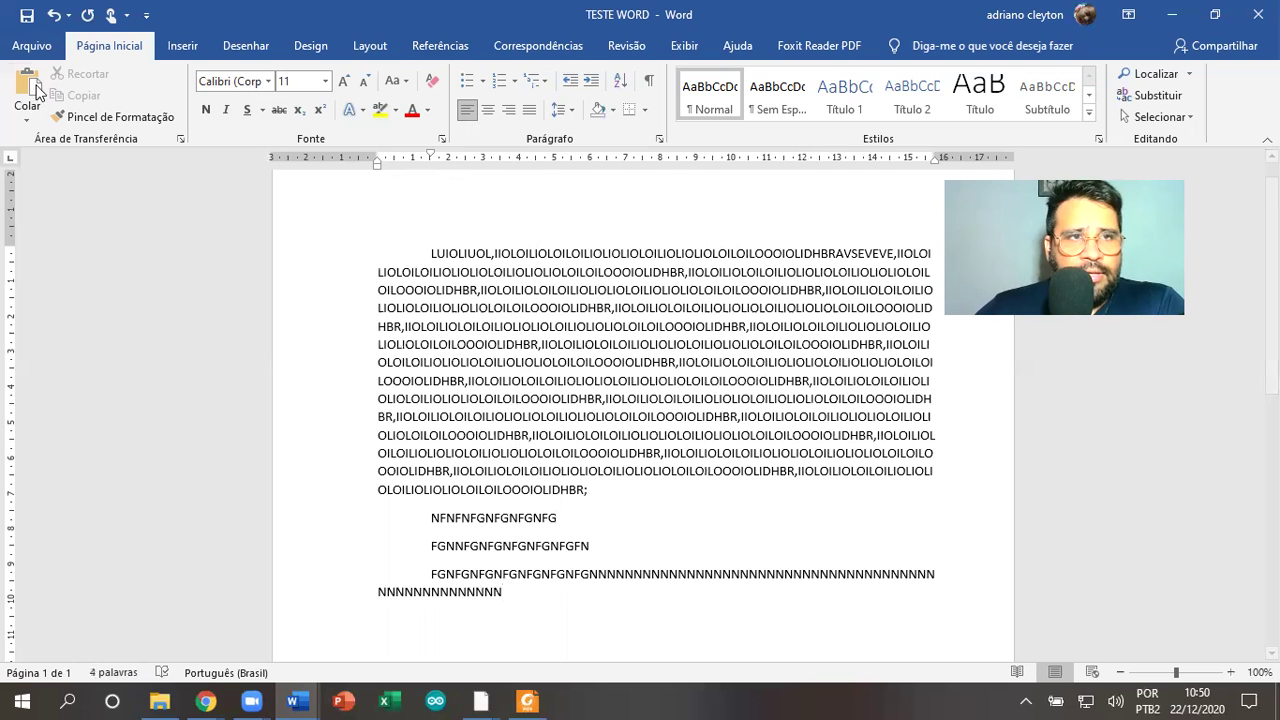
left_click(32, 46)
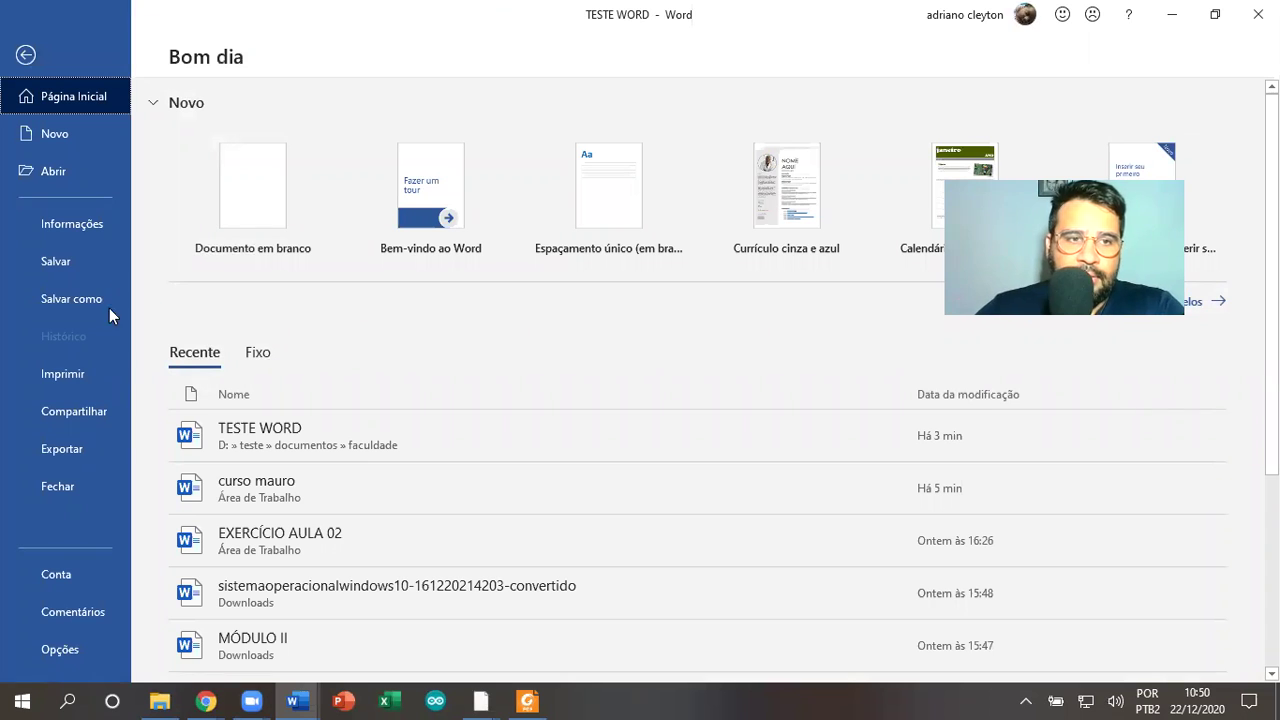
left_click(60, 268)
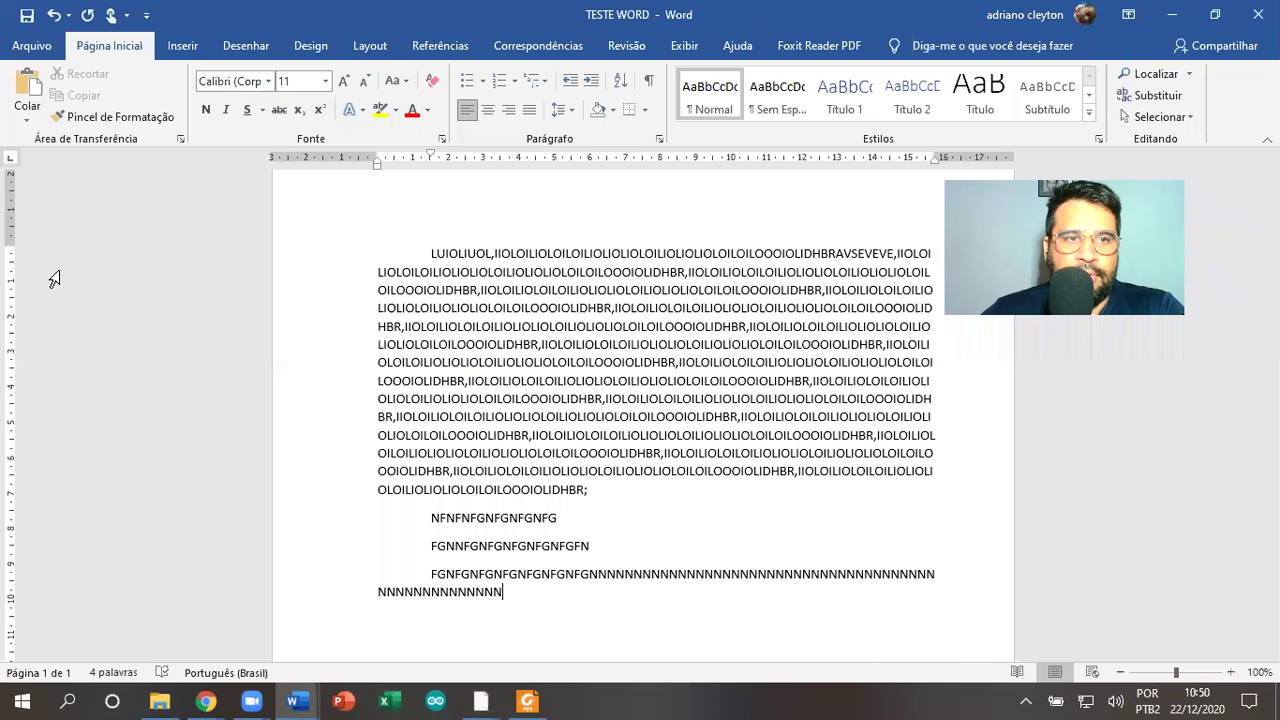
Close Word and reopen the saved TESTE WORD file from the faculdade folder
left_click(1258, 14)
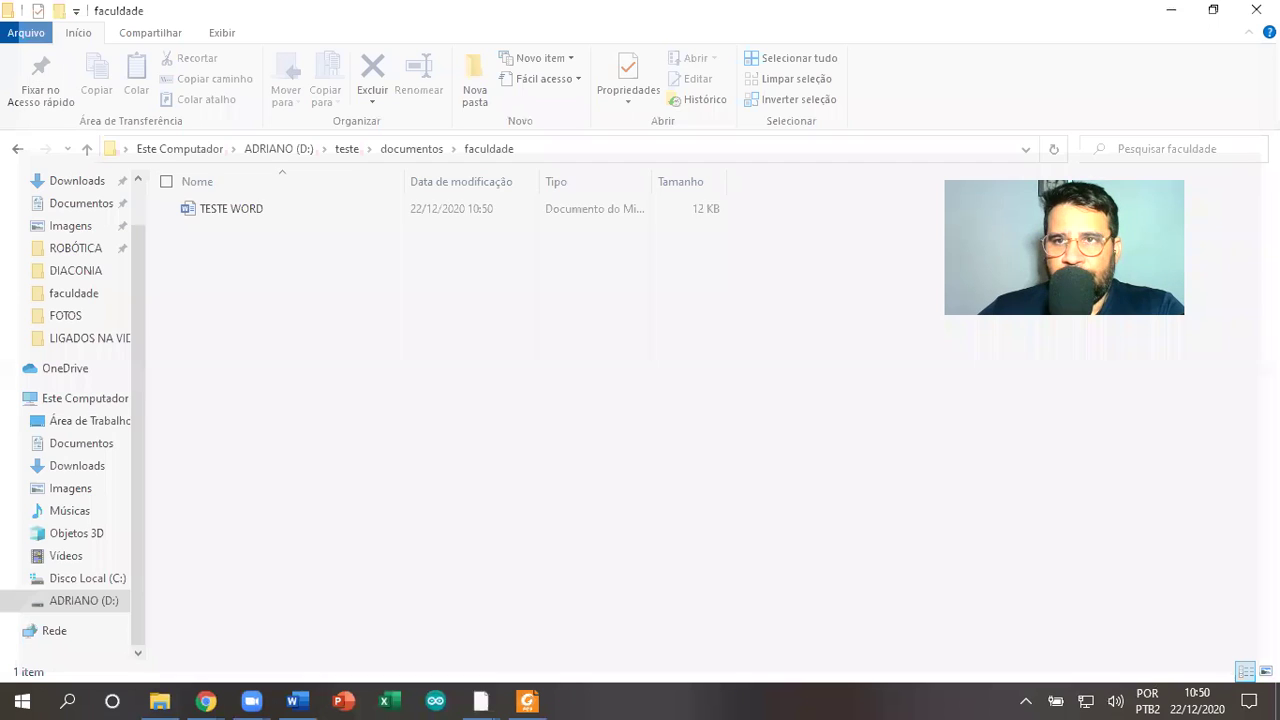
left_click(247, 209)
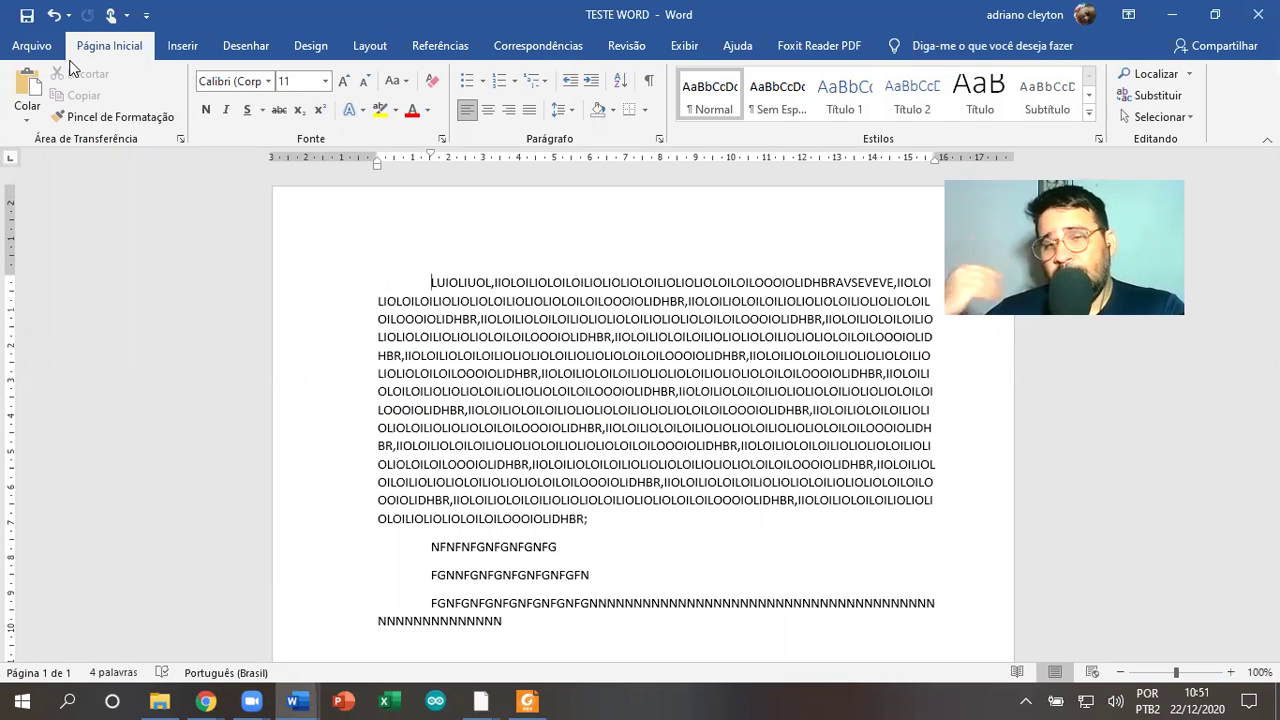
Colour the long paragraph's text red from its start through line 12
key("ctrl+z")
left_click_drag(431, 283, 660, 482)
left_click(411, 110)
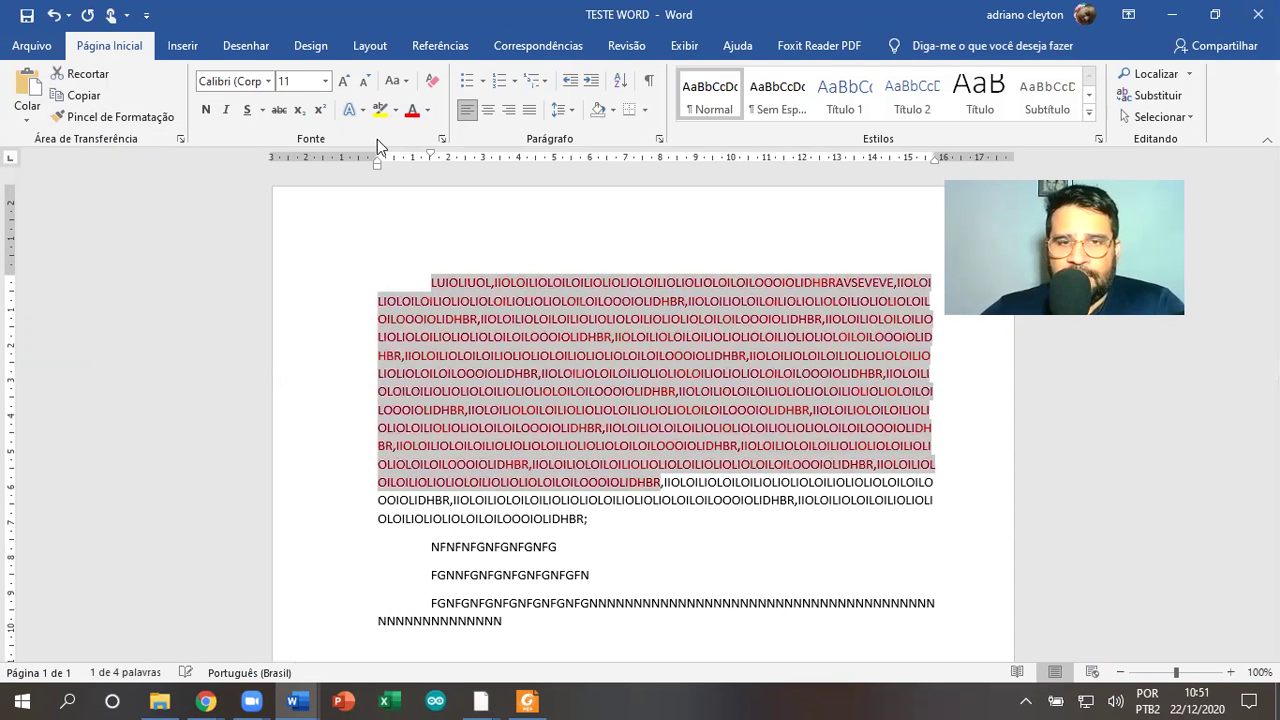
left_click(641, 464)
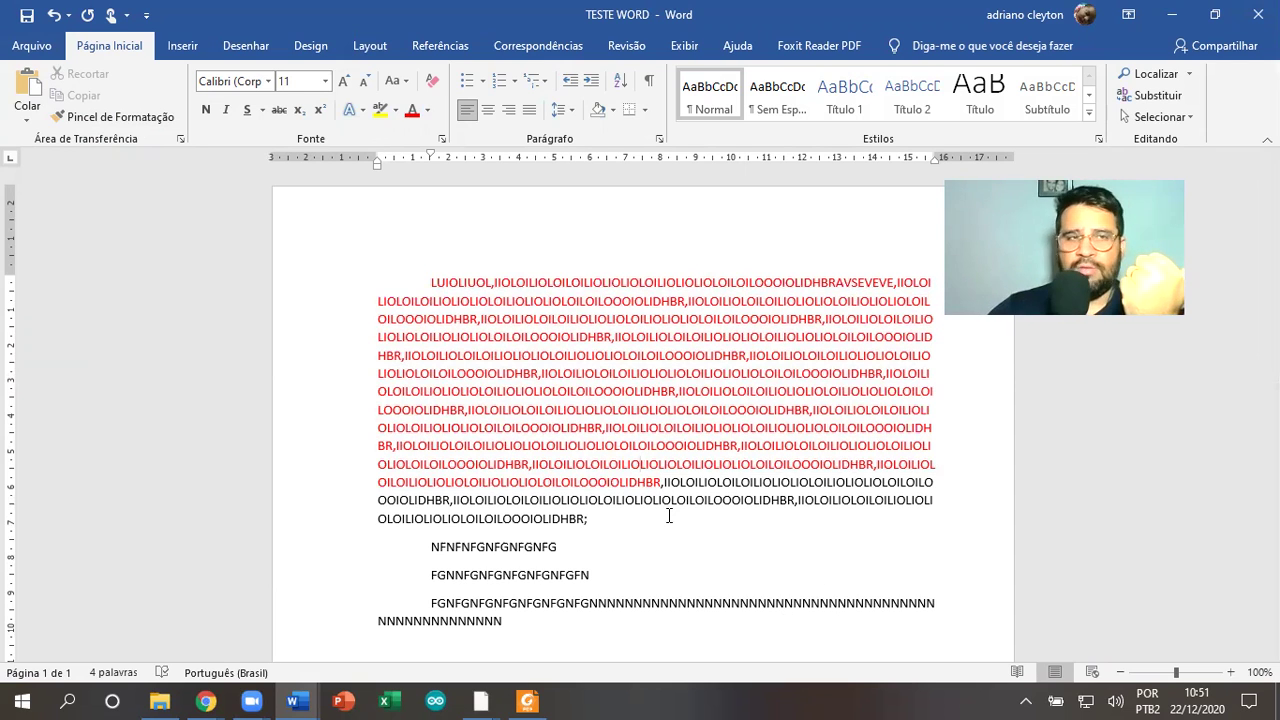
Save a copy named 'TESTE WORD 2' in the faculdade folder and minimise its window
left_click(31, 45)
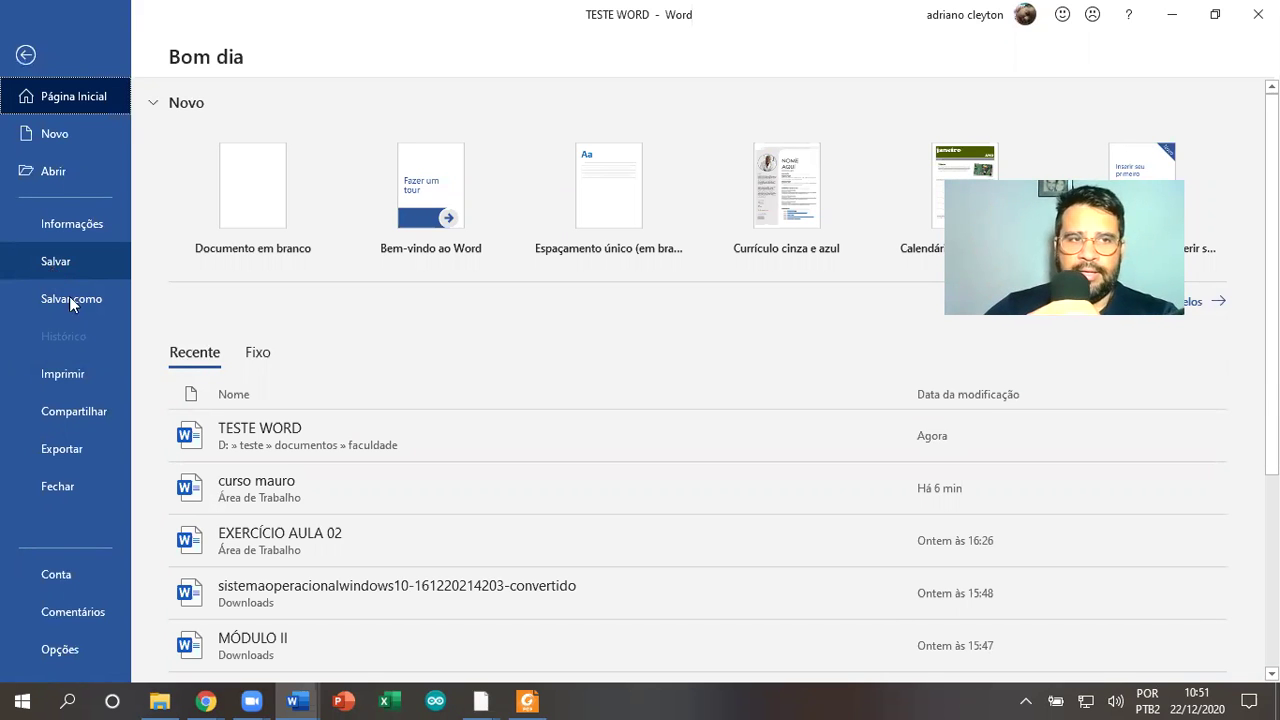
left_click(77, 309)
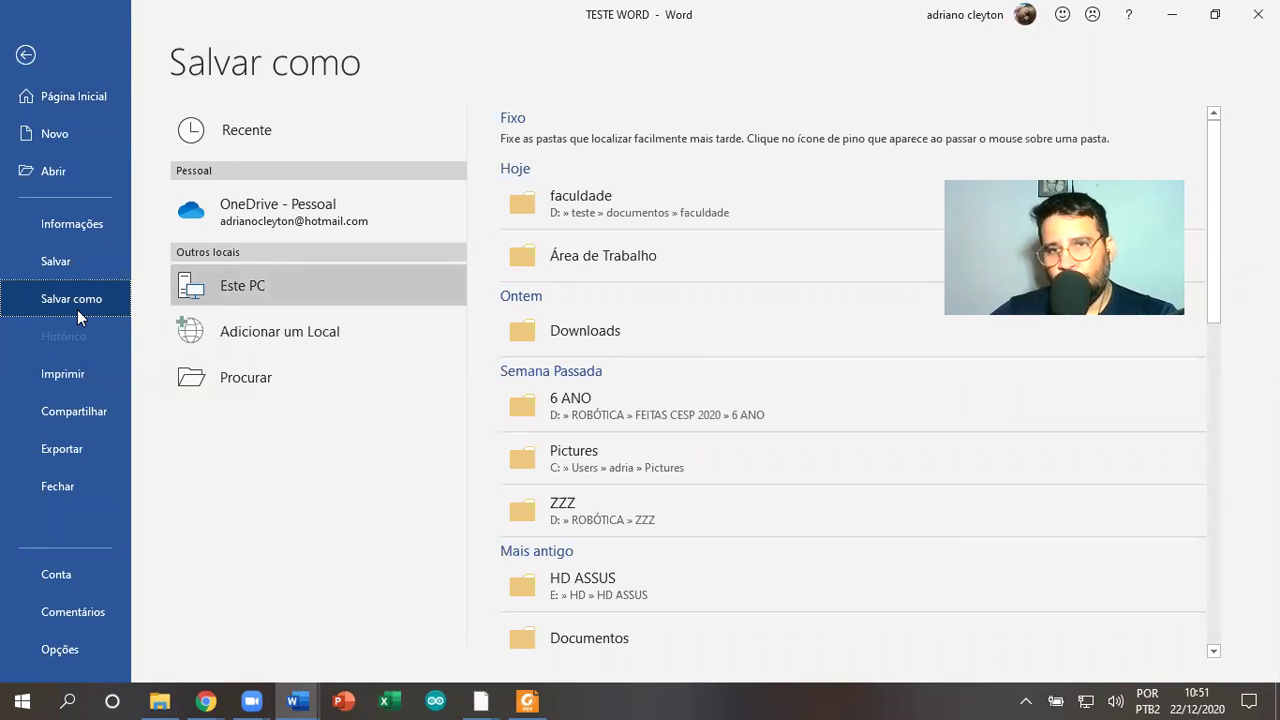
left_click(654, 212)
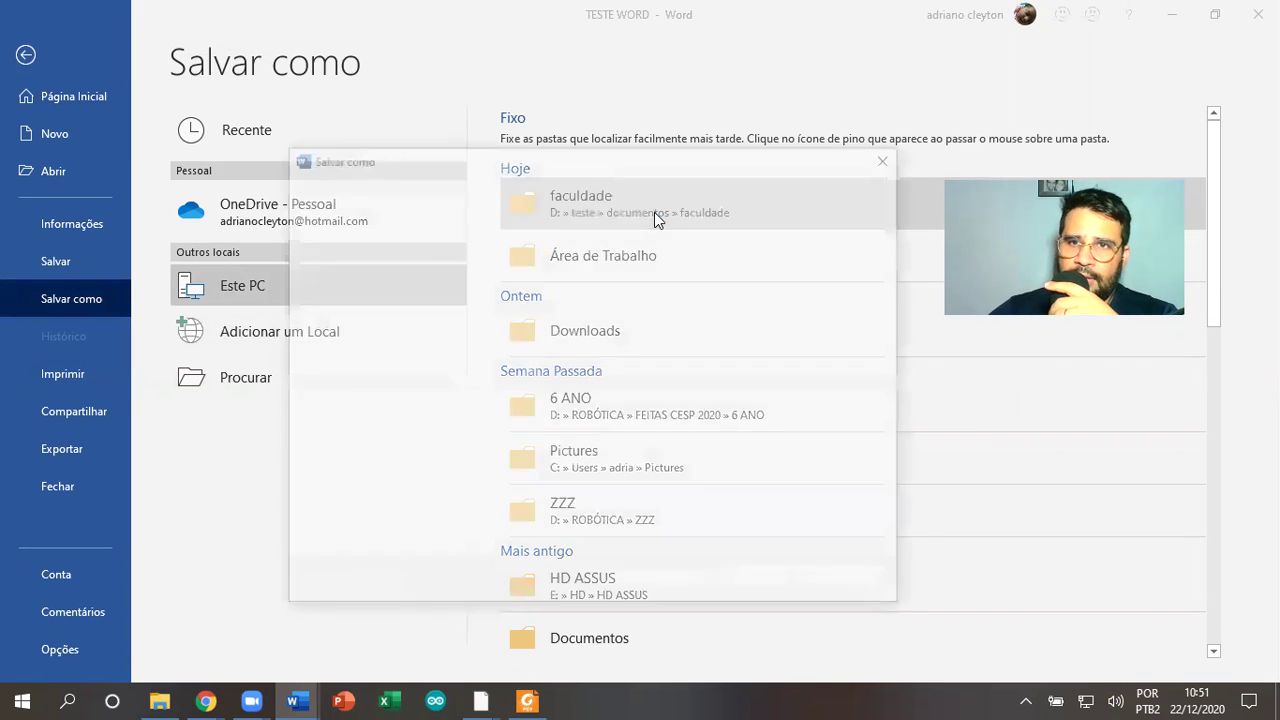
left_click(510, 457)
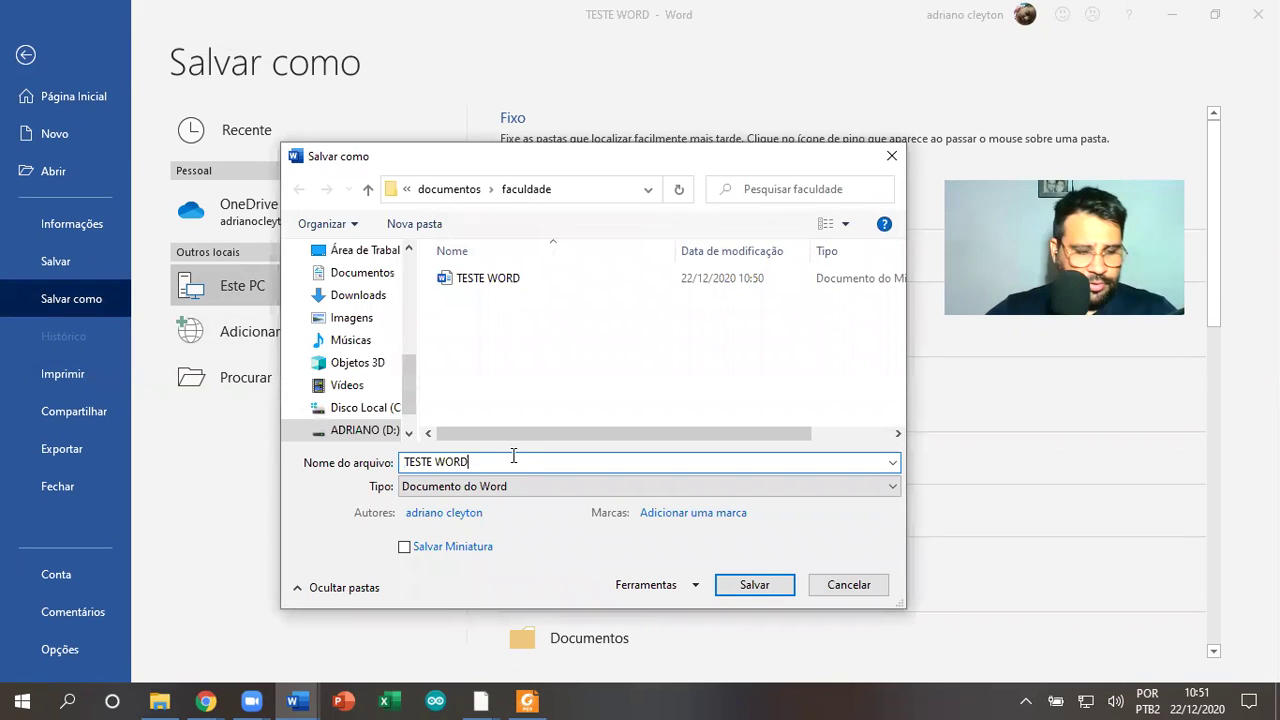
type("2")
left_click(752, 585)
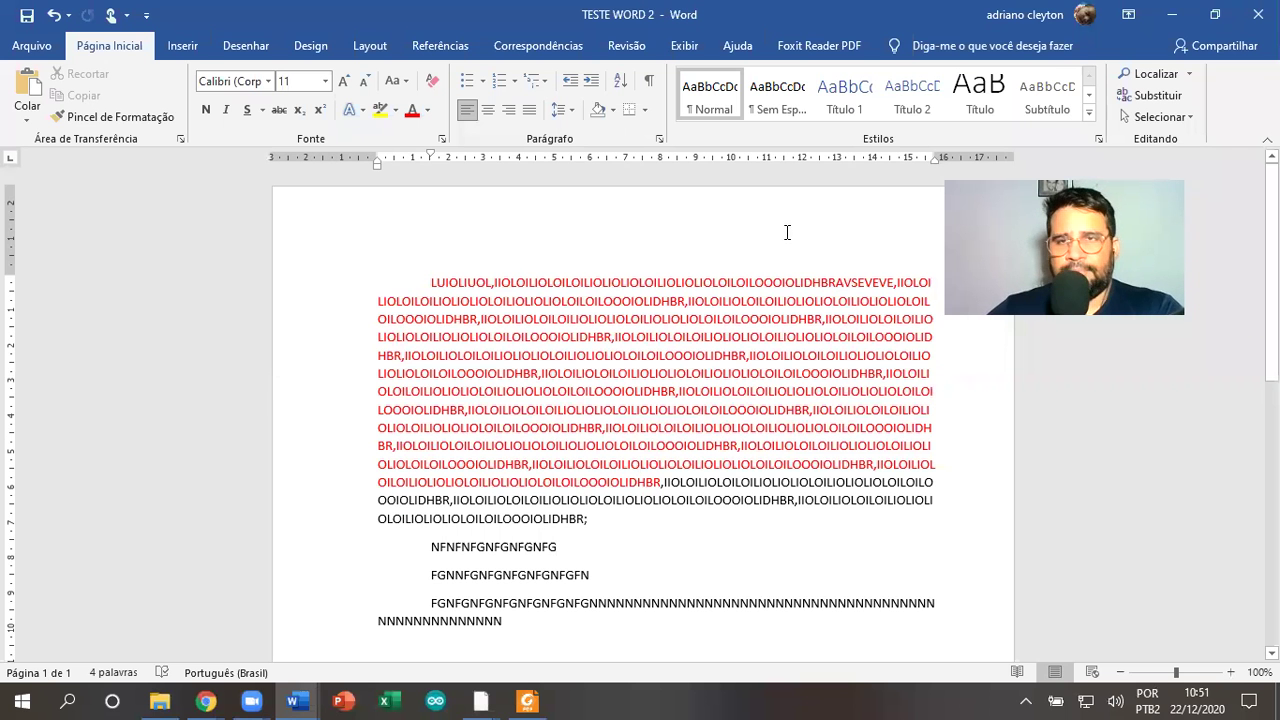
left_click(1260, 14)
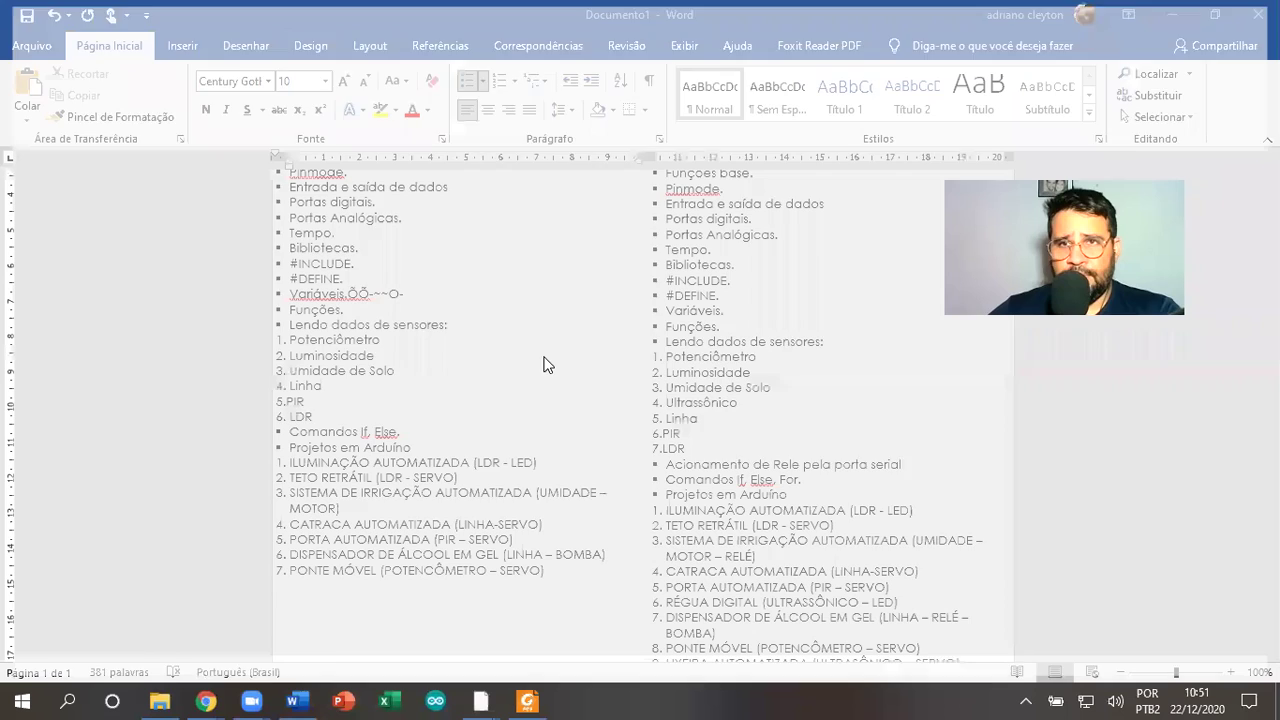
Select TESTE WORD 2 in the faculdade folder, then bring the original TESTE WORD window forward
left_click(169, 698)
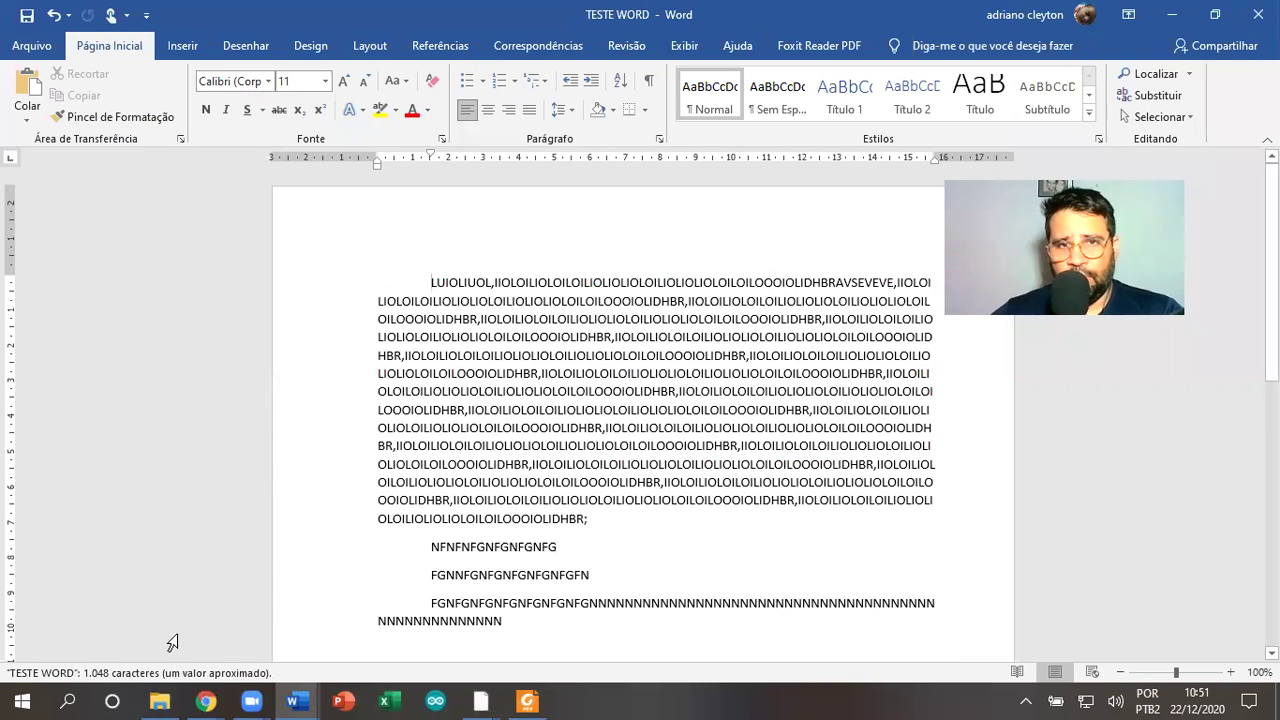
left_click(160, 700)
left_click(254, 211)
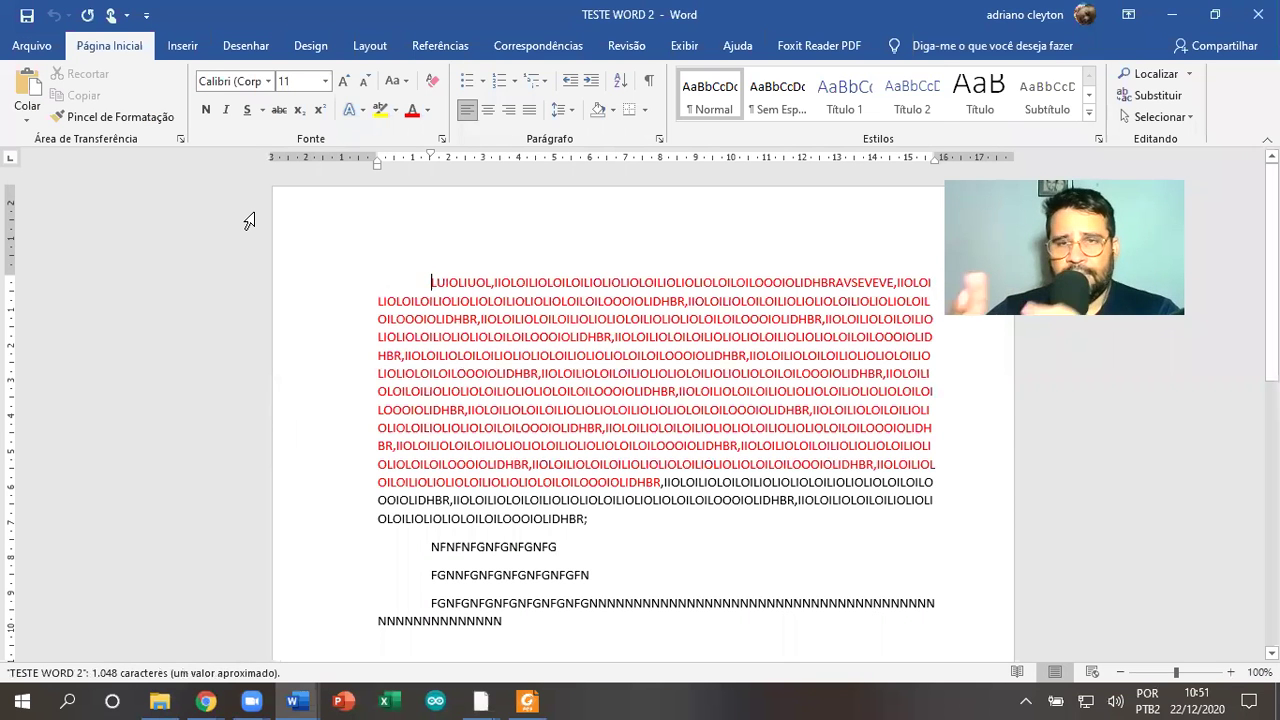
mouse_move(293, 700)
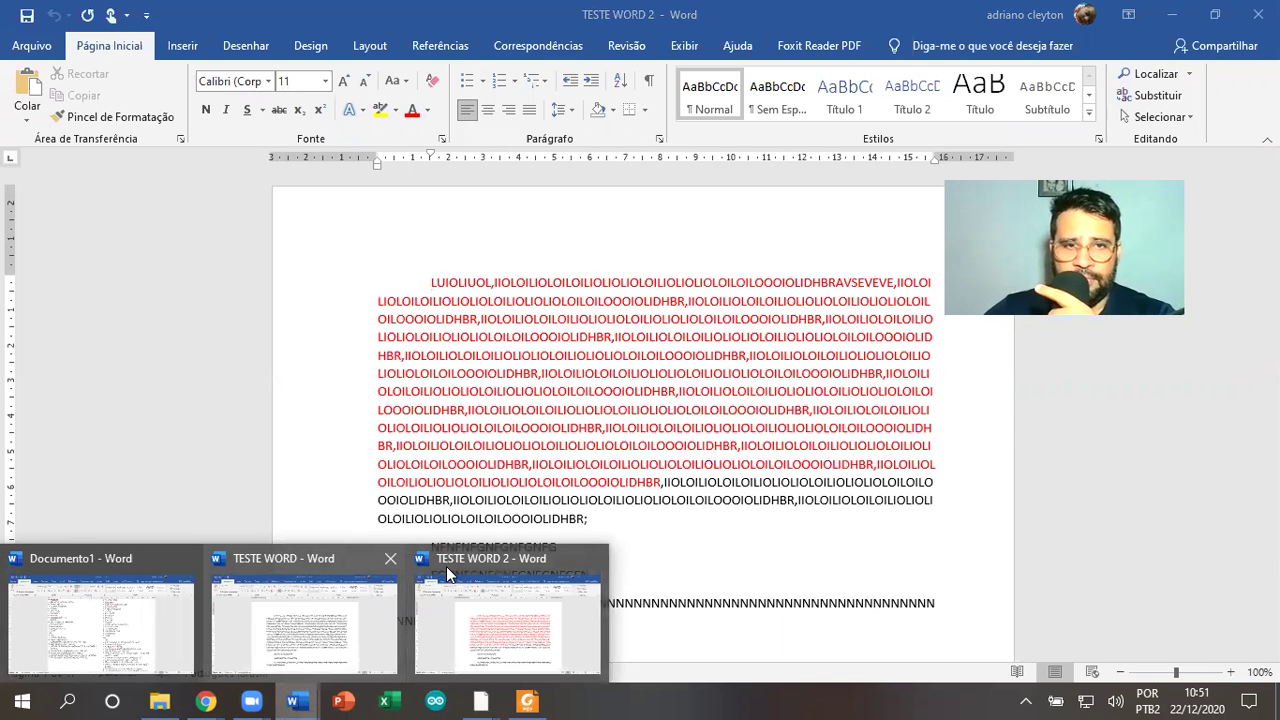
left_click(320, 577)
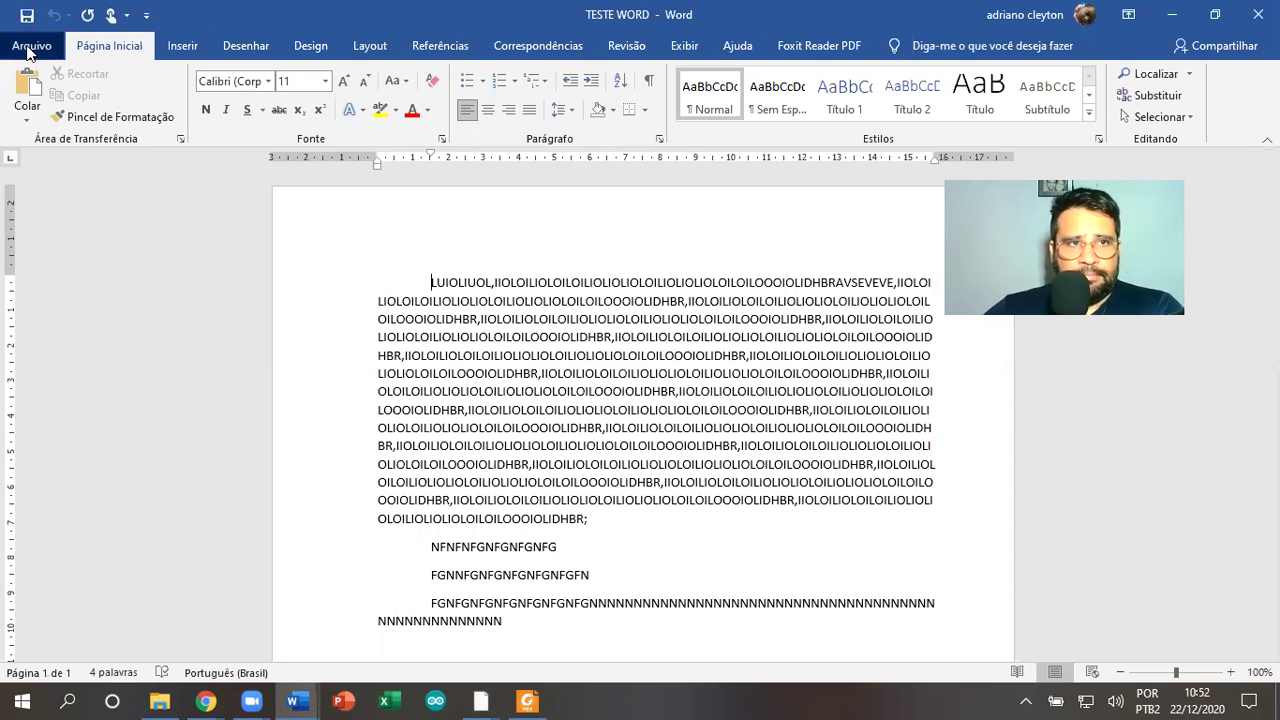
Print TESTE WORD using the Microsoft Print to PDF printer, dismissing the connection message
left_click(30, 47)
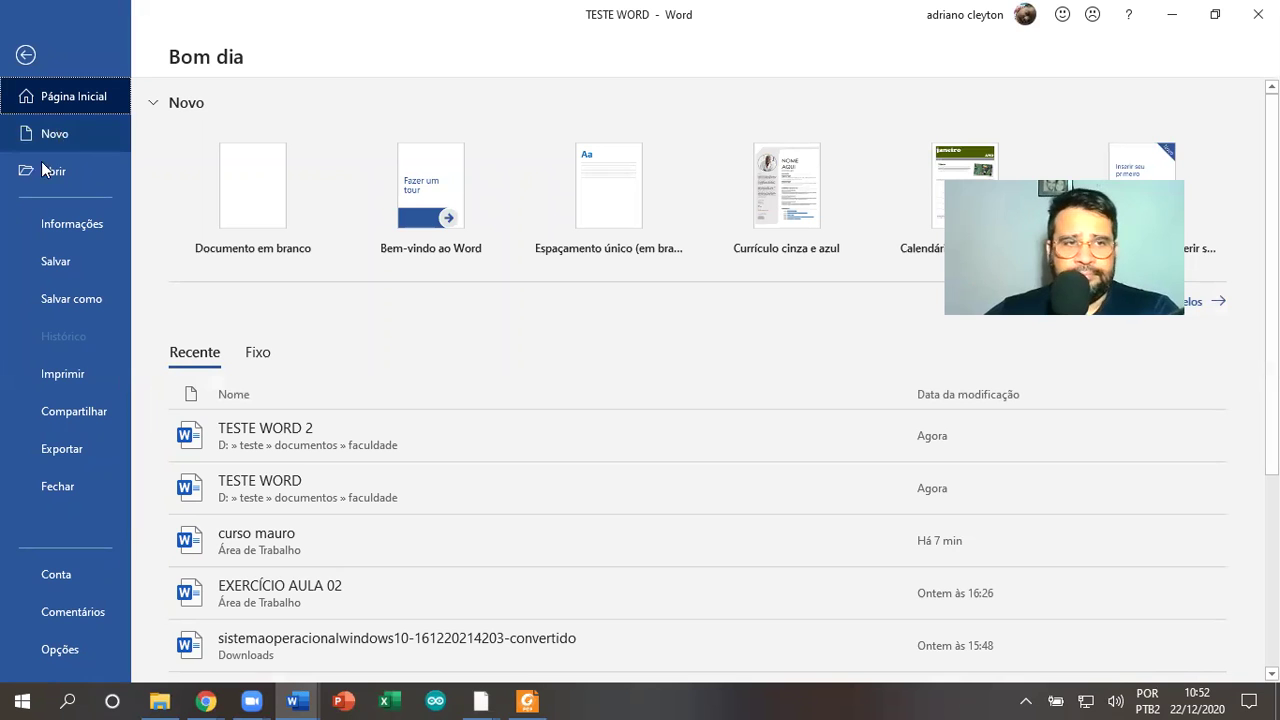
left_click(62, 379)
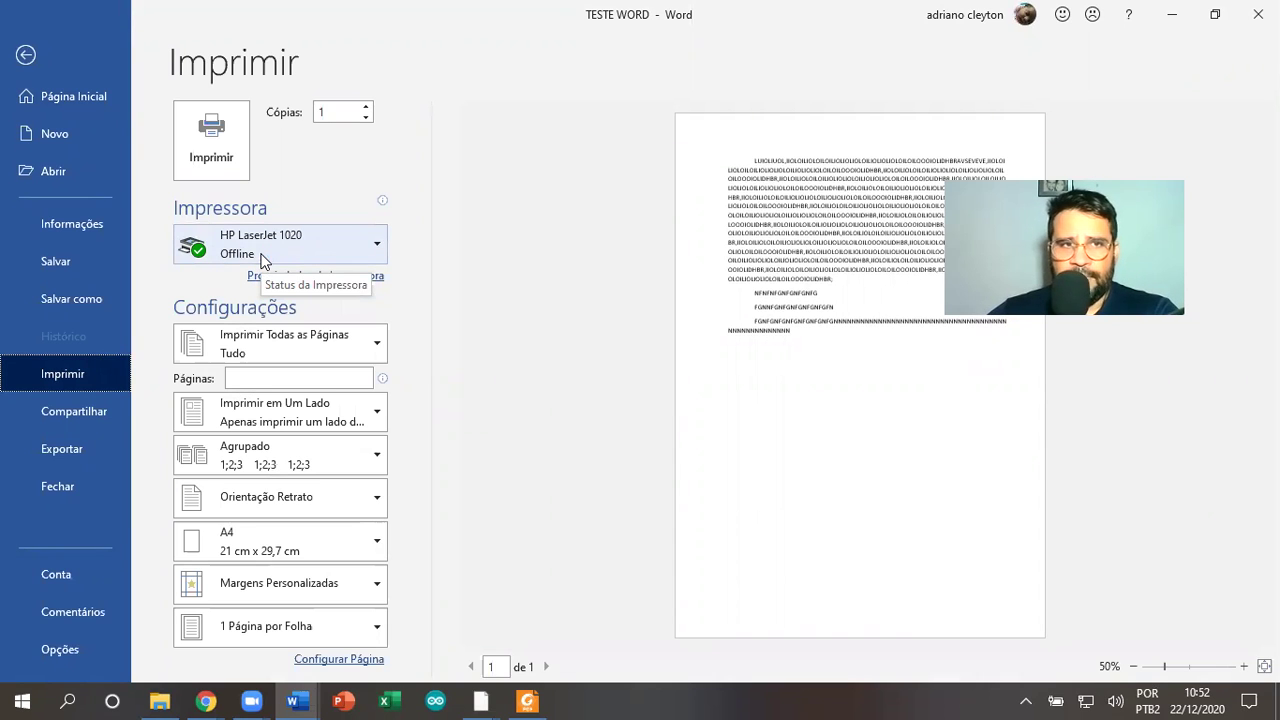
left_click(263, 259)
left_click(180, 257)
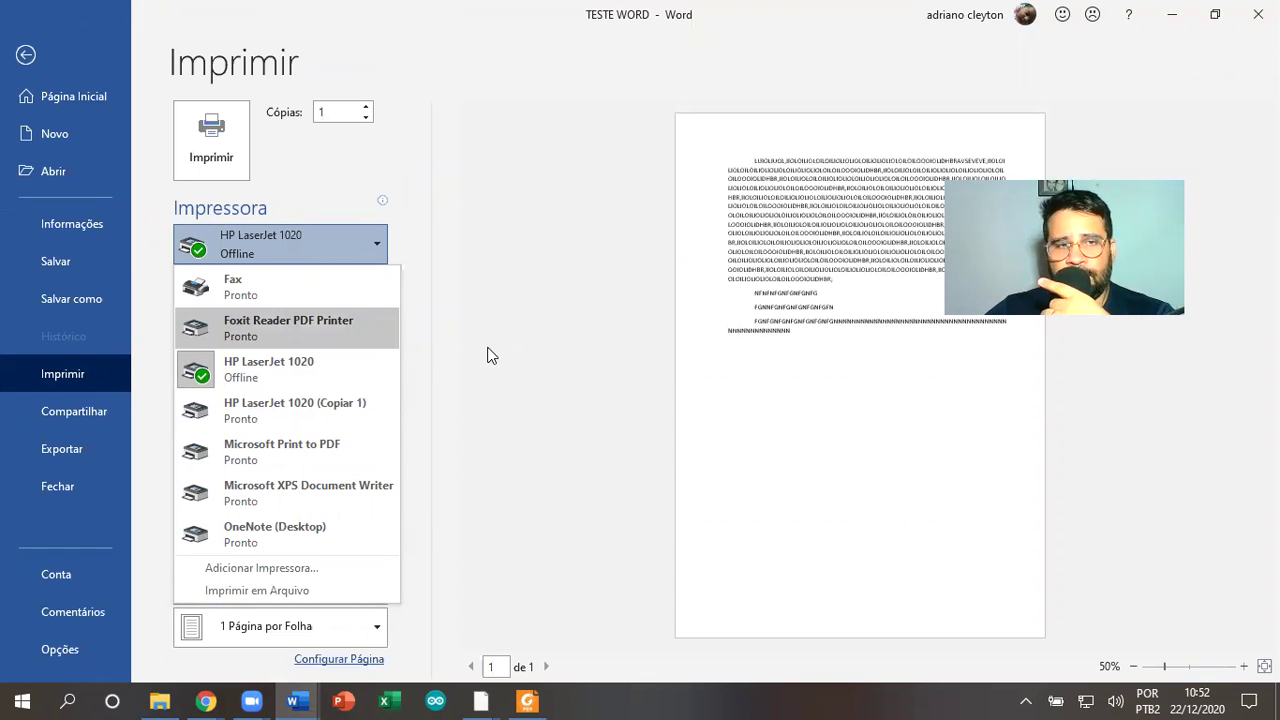
left_click(304, 452)
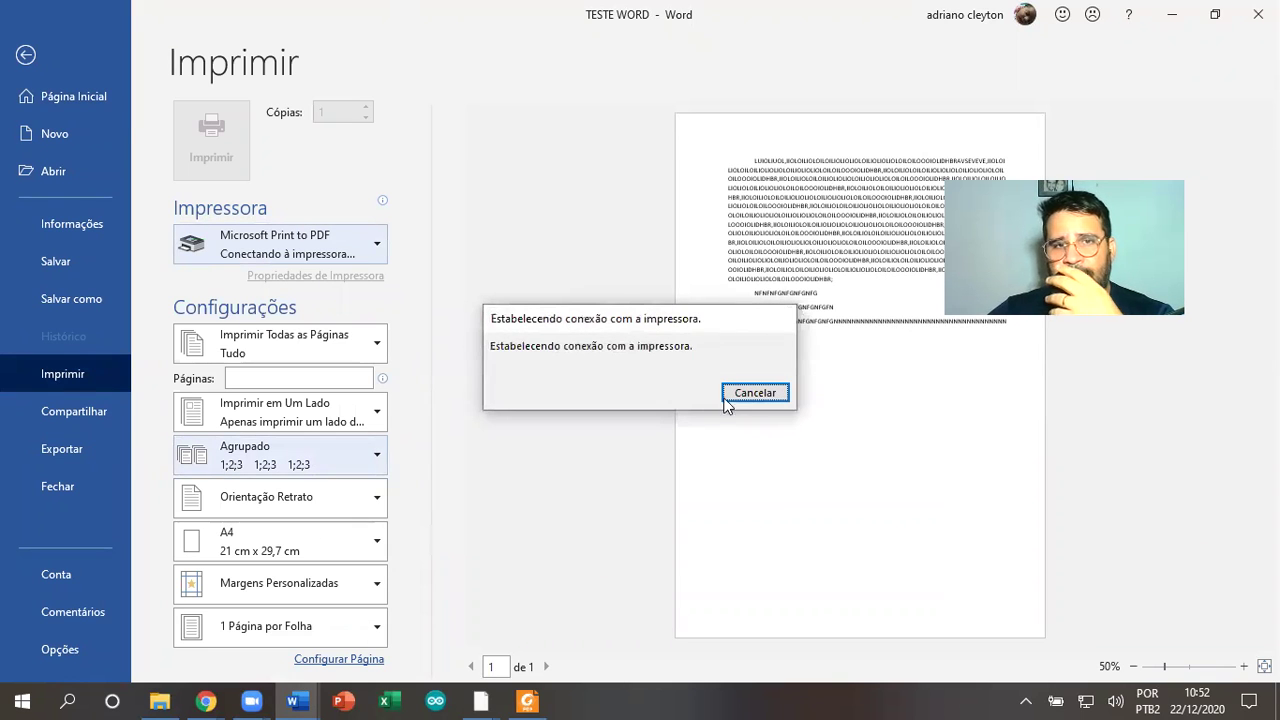
left_click(726, 400)
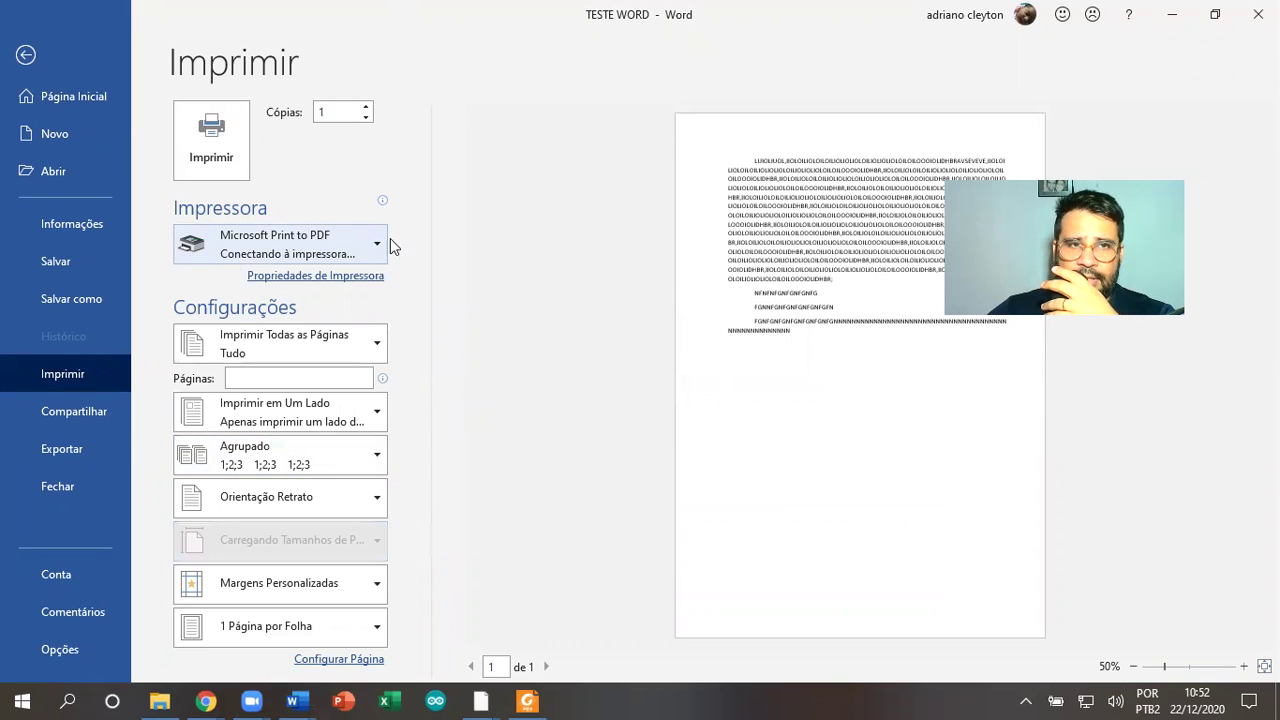
left_click(211, 160)
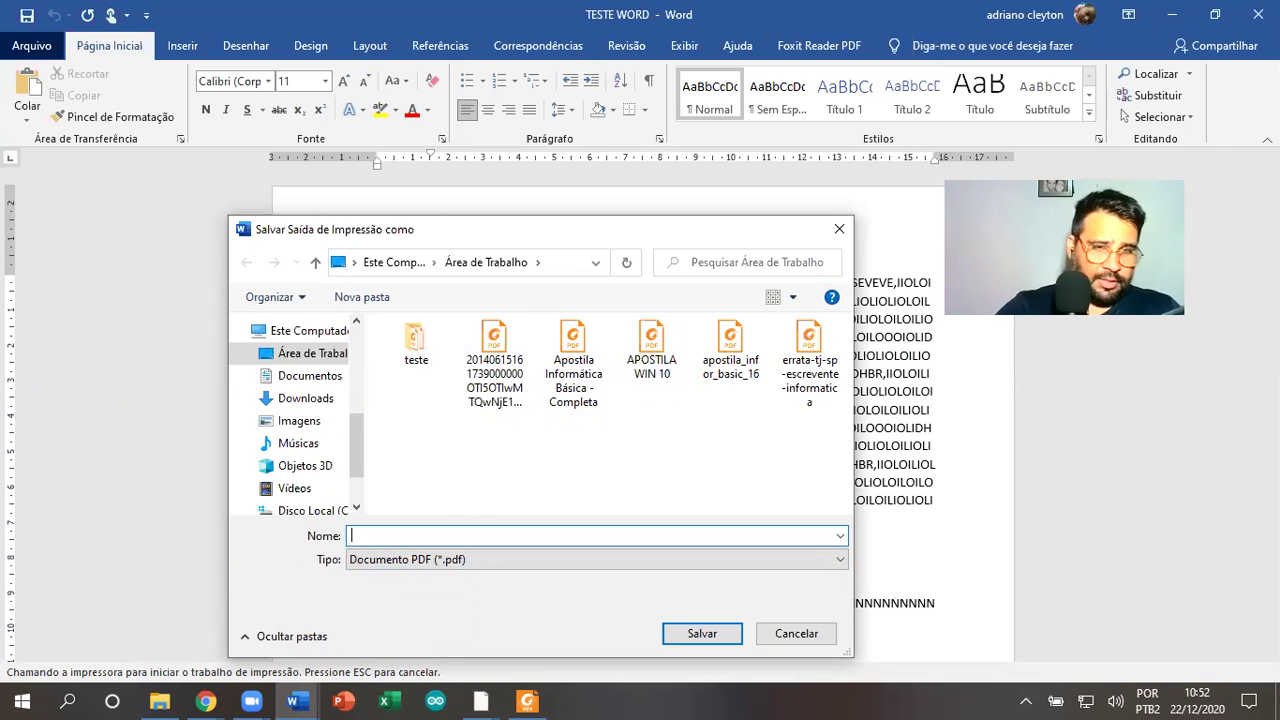
Save the PDF print output as 'TESTE 03' in the desktop teste folder
type("TESTE")
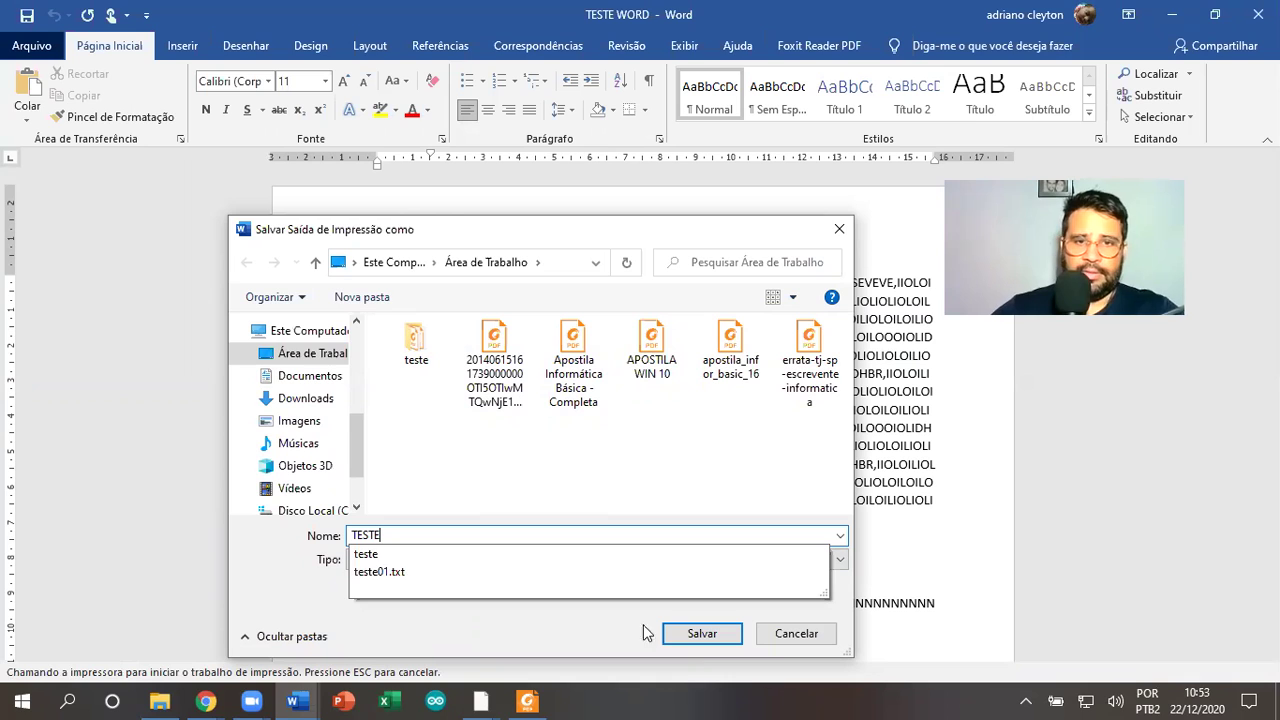
left_click(695, 636)
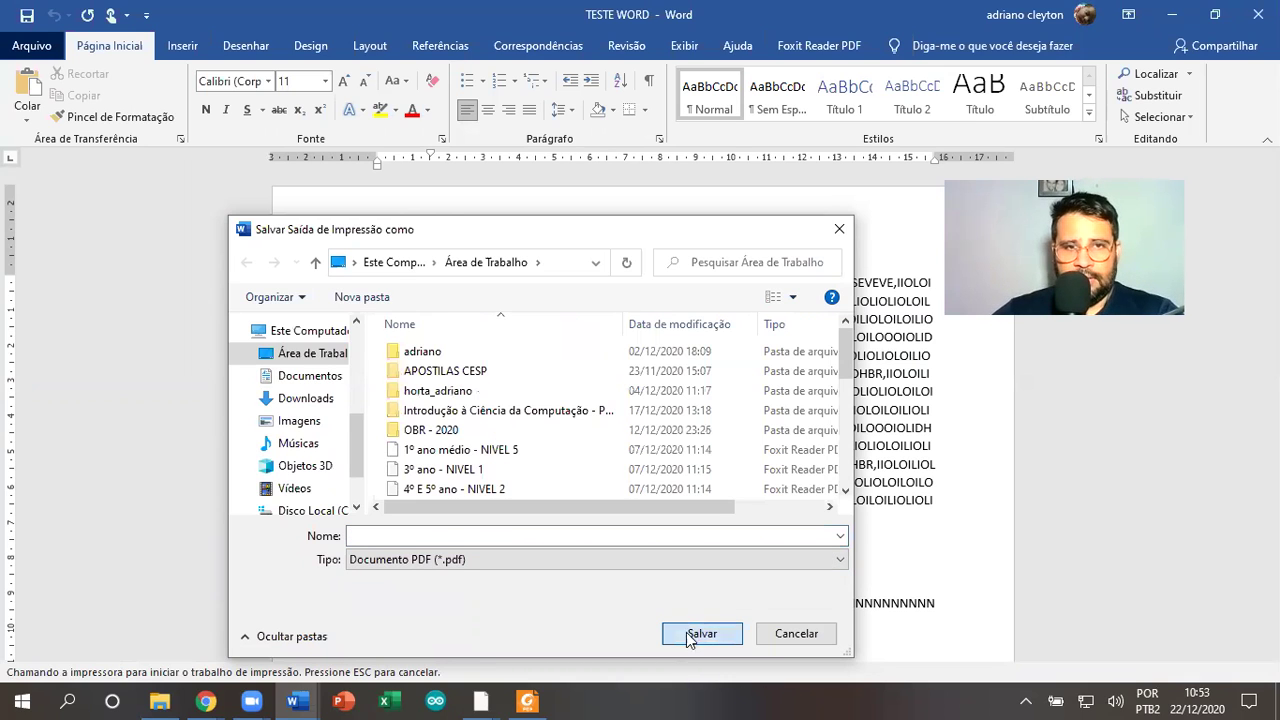
left_click(453, 535)
type("TE")
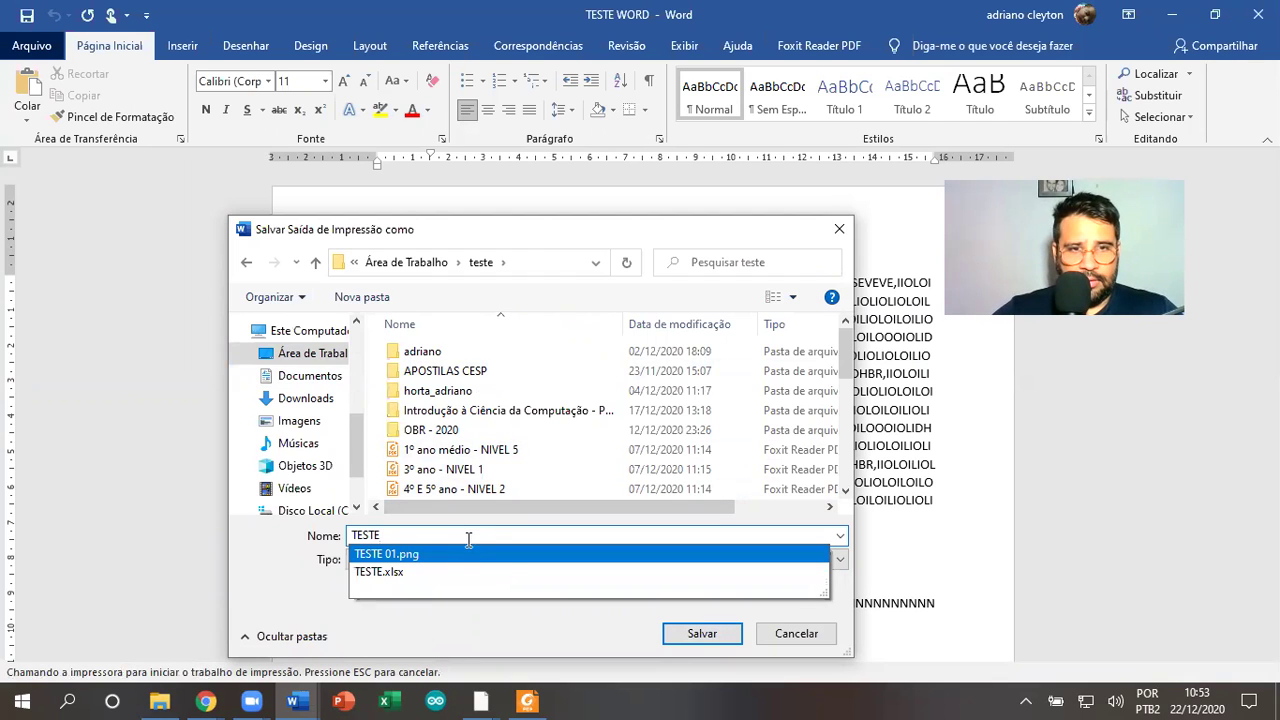
type("STE ")
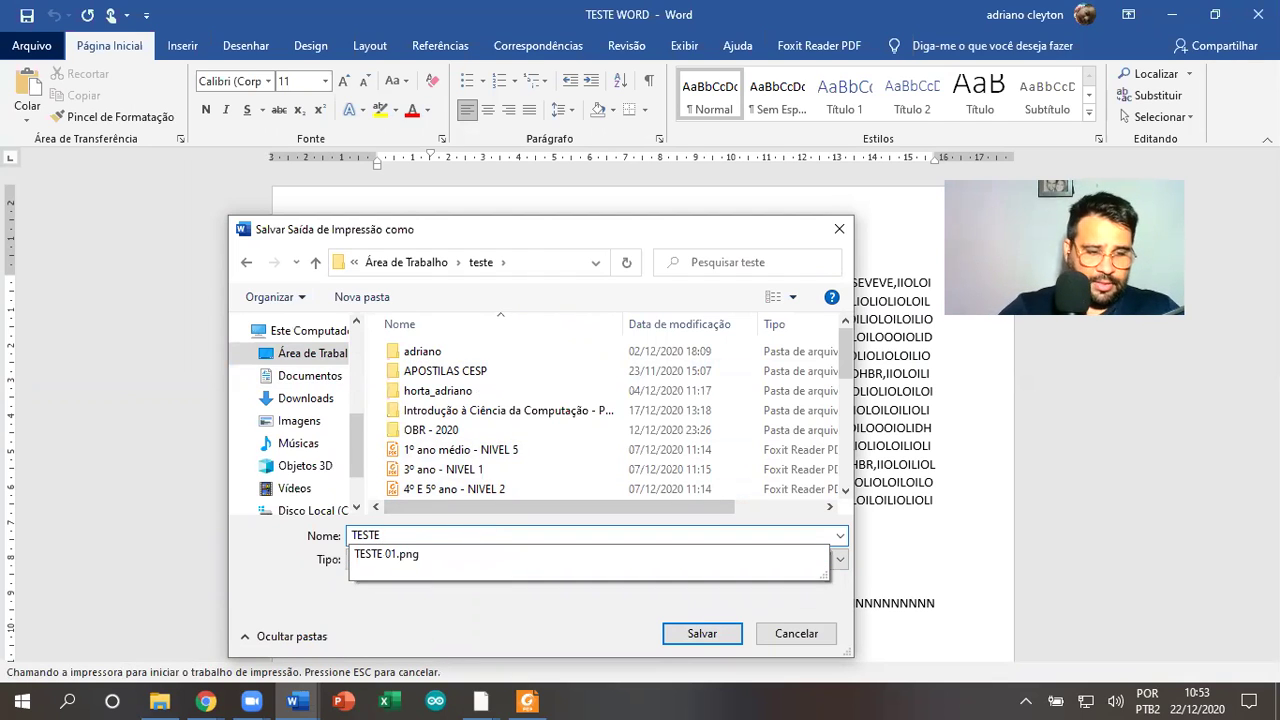
type("03")
left_click(690, 638)
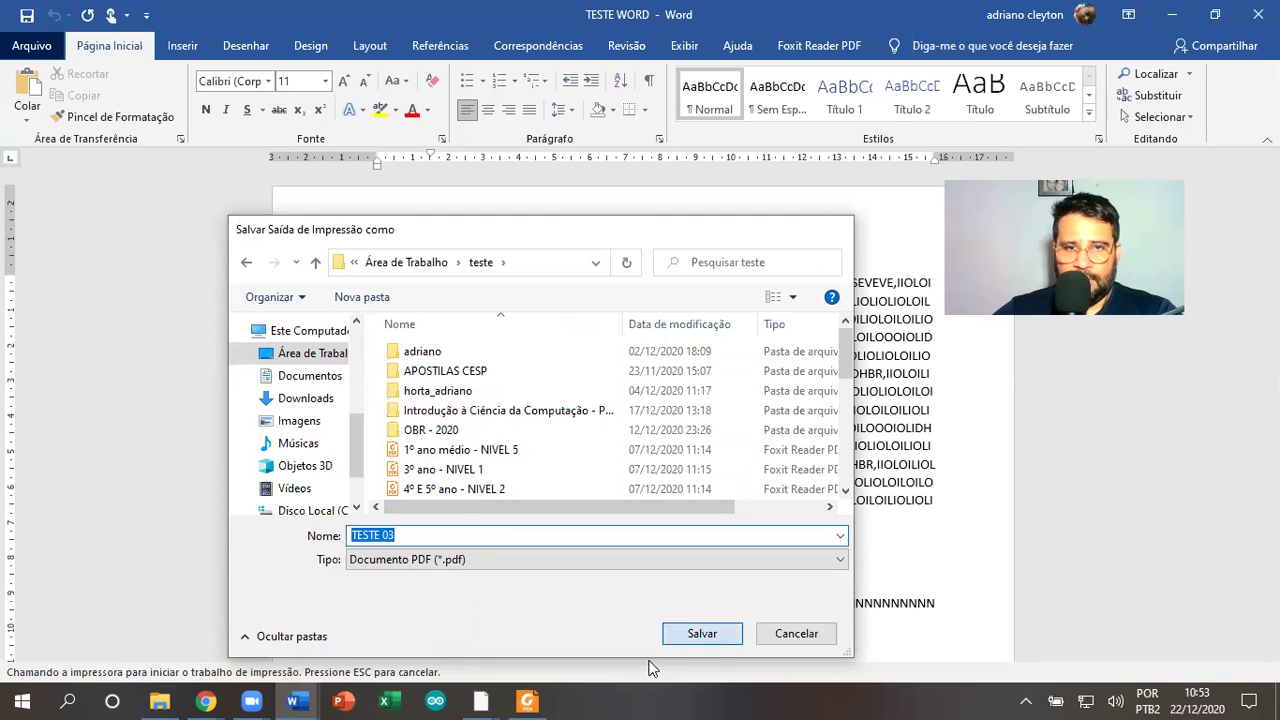
Open File Explorer on the desktop folder, then switch back to the TESTE WORD 2 document
left_click(159, 701)
left_click(68, 218)
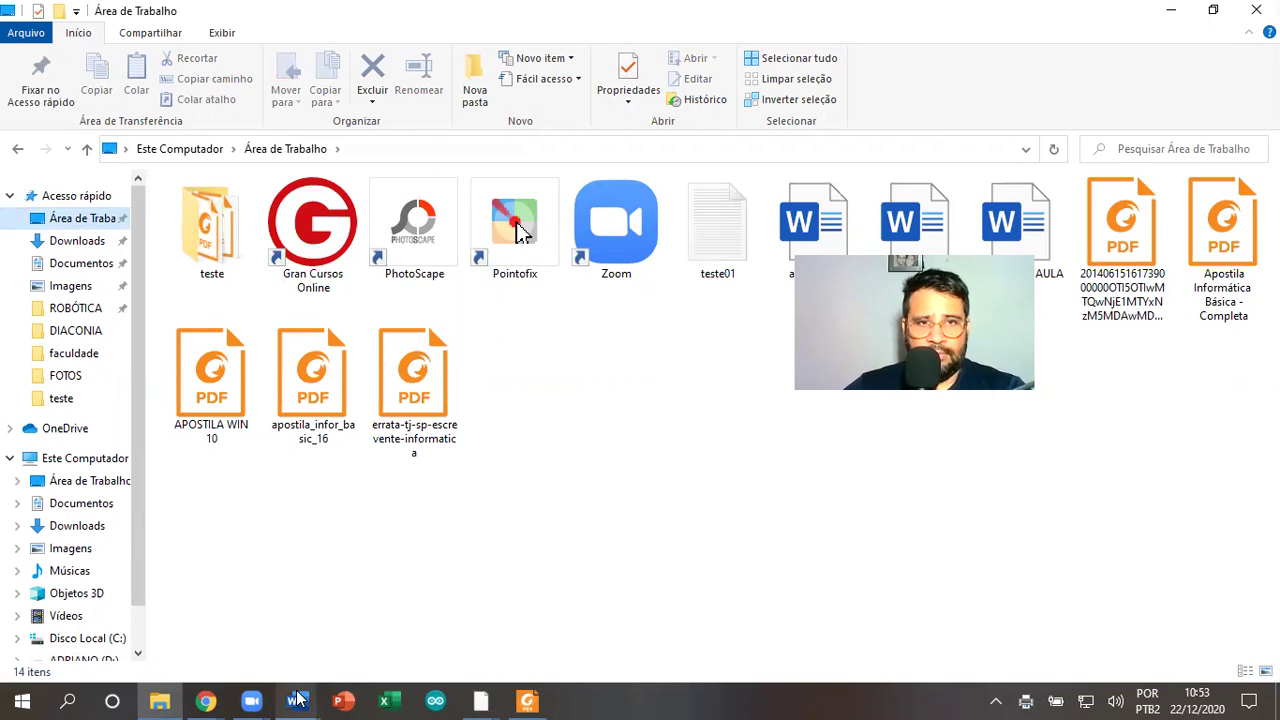
mouse_move(292, 701)
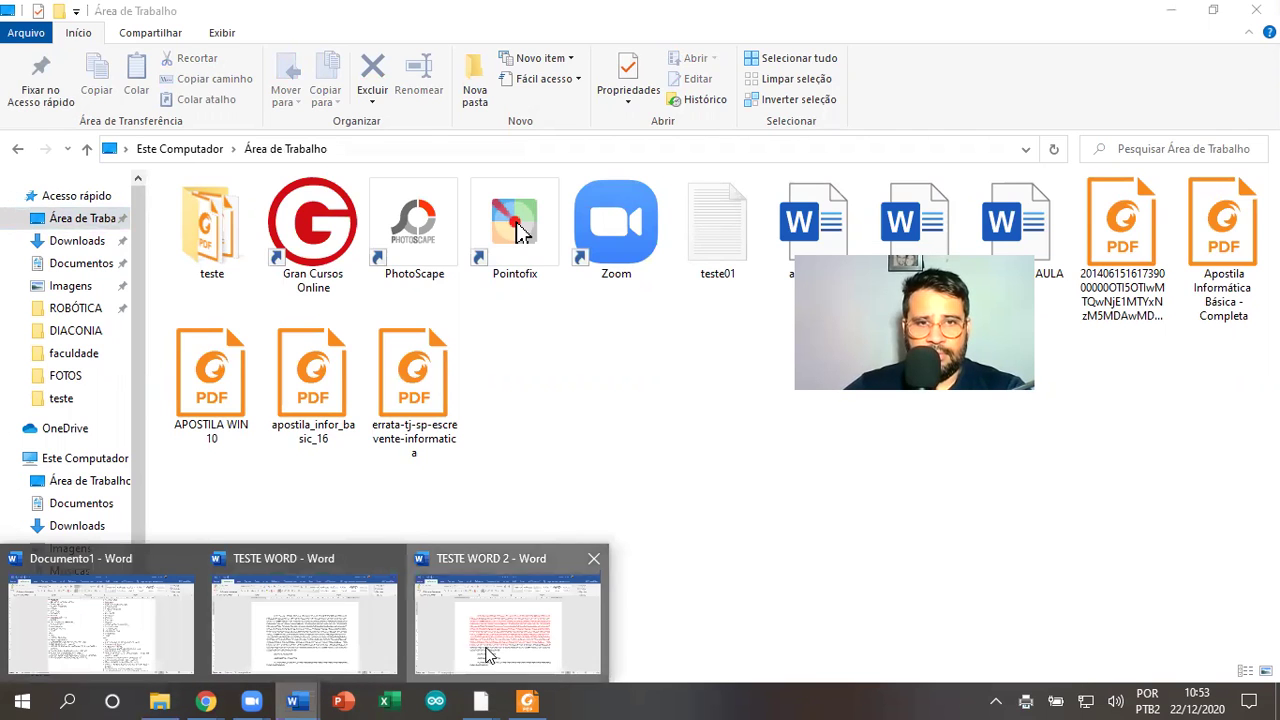
left_click(455, 660)
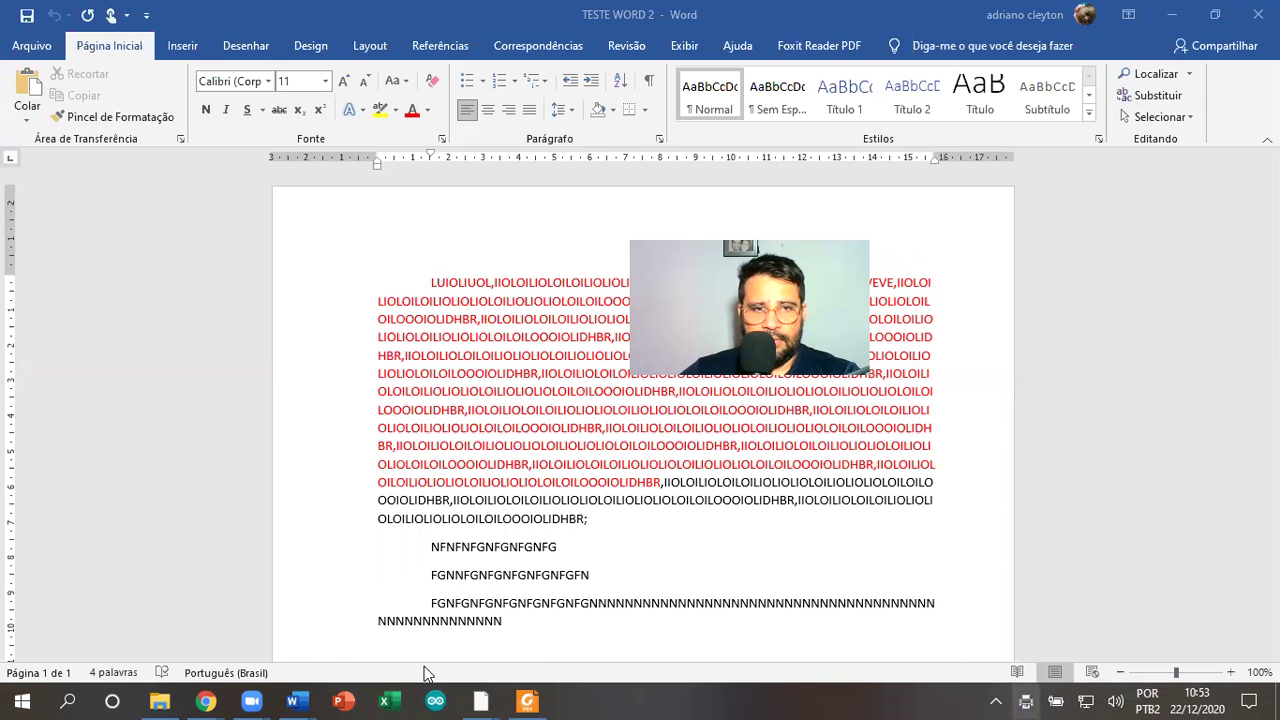
Return to File Explorer, look inside the desktop teste folder and go back to Área de Trabalho
left_click(159, 701)
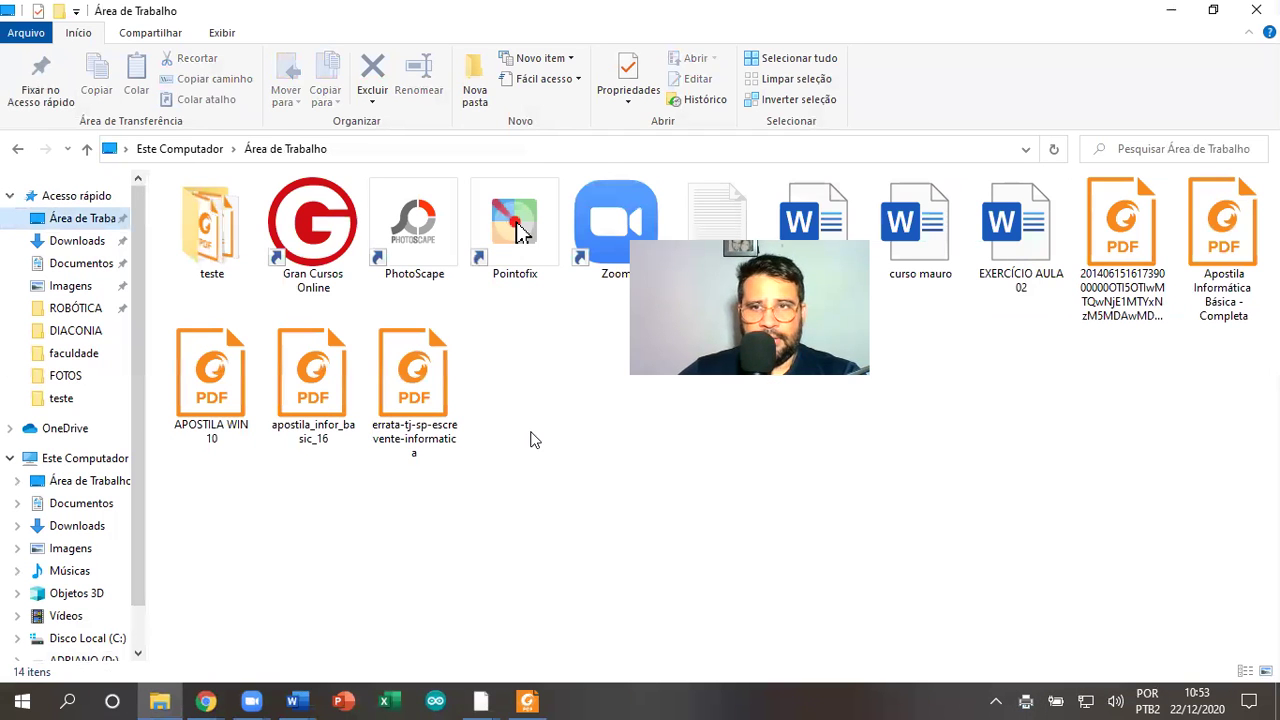
left_click_drag(724, 326, 828, 566)
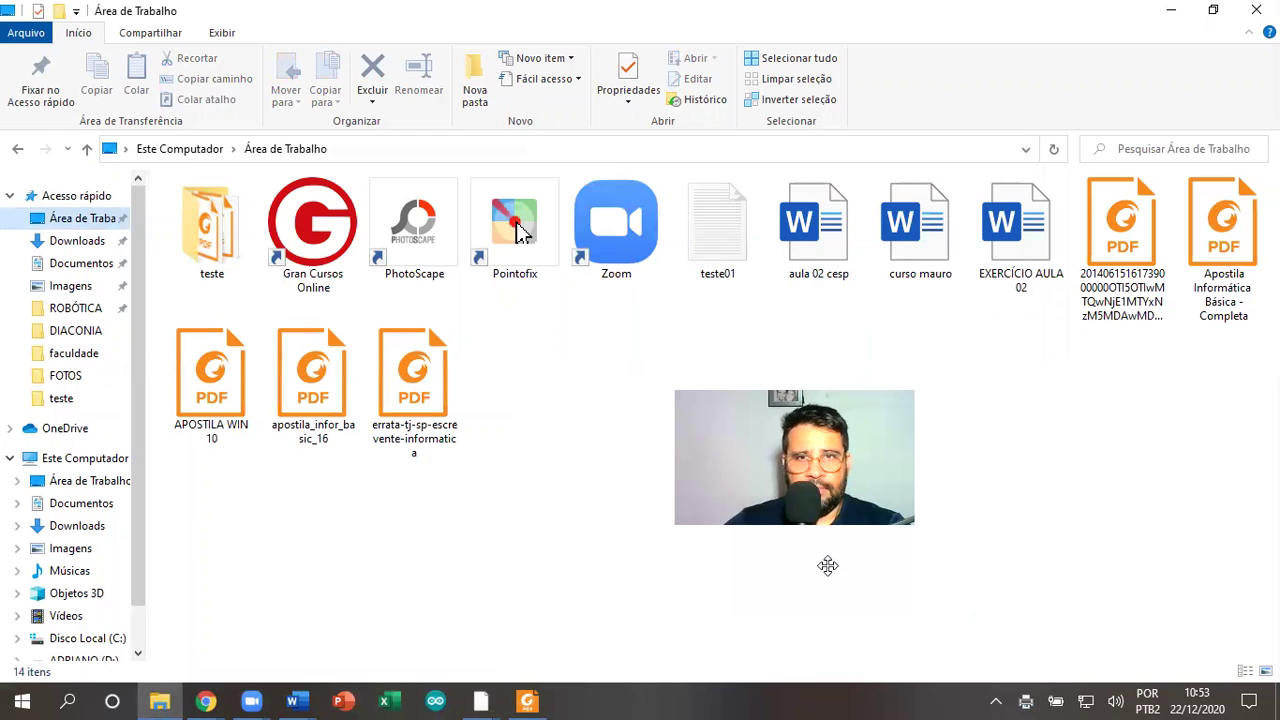
double_click(215, 240)
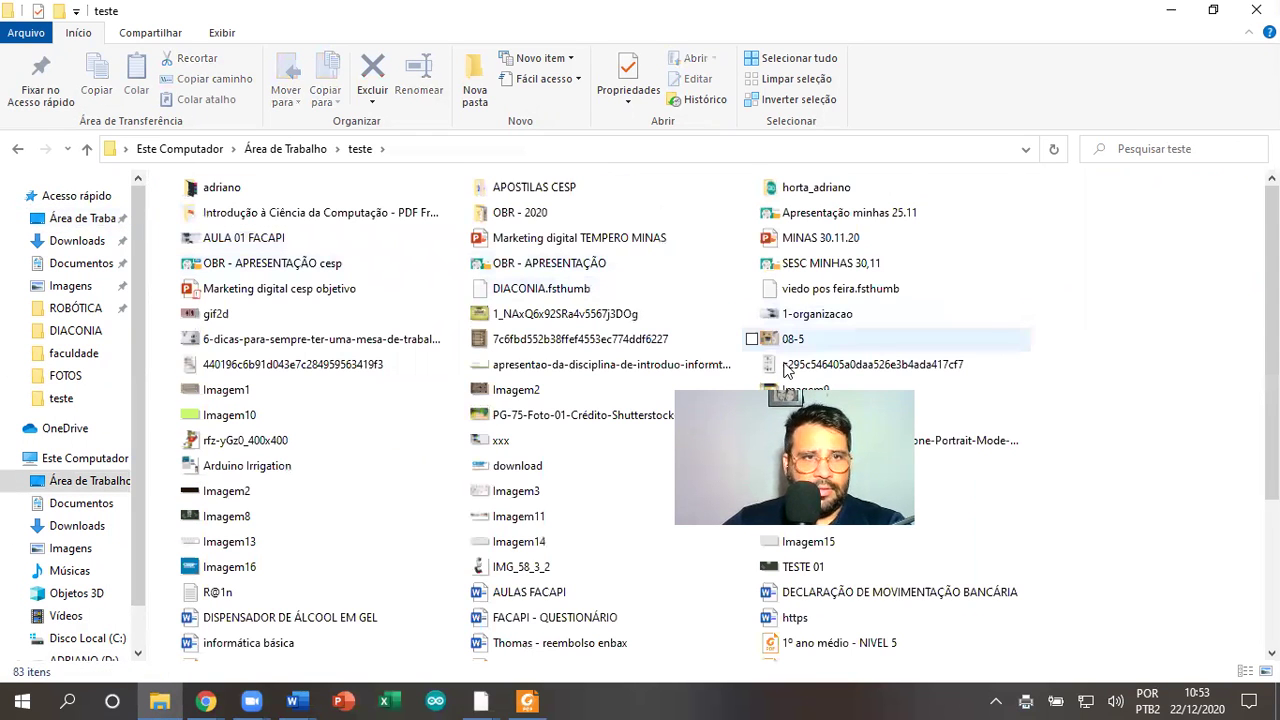
left_click(84, 218)
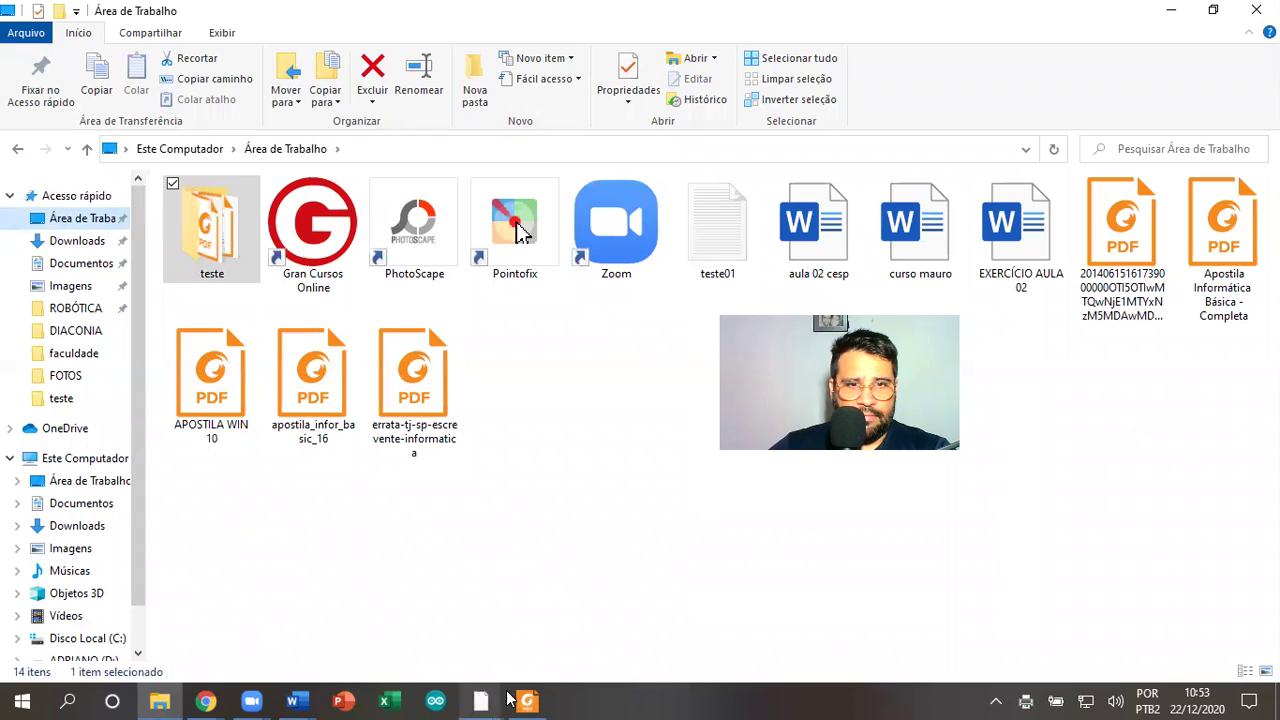
mouse_move(292, 699)
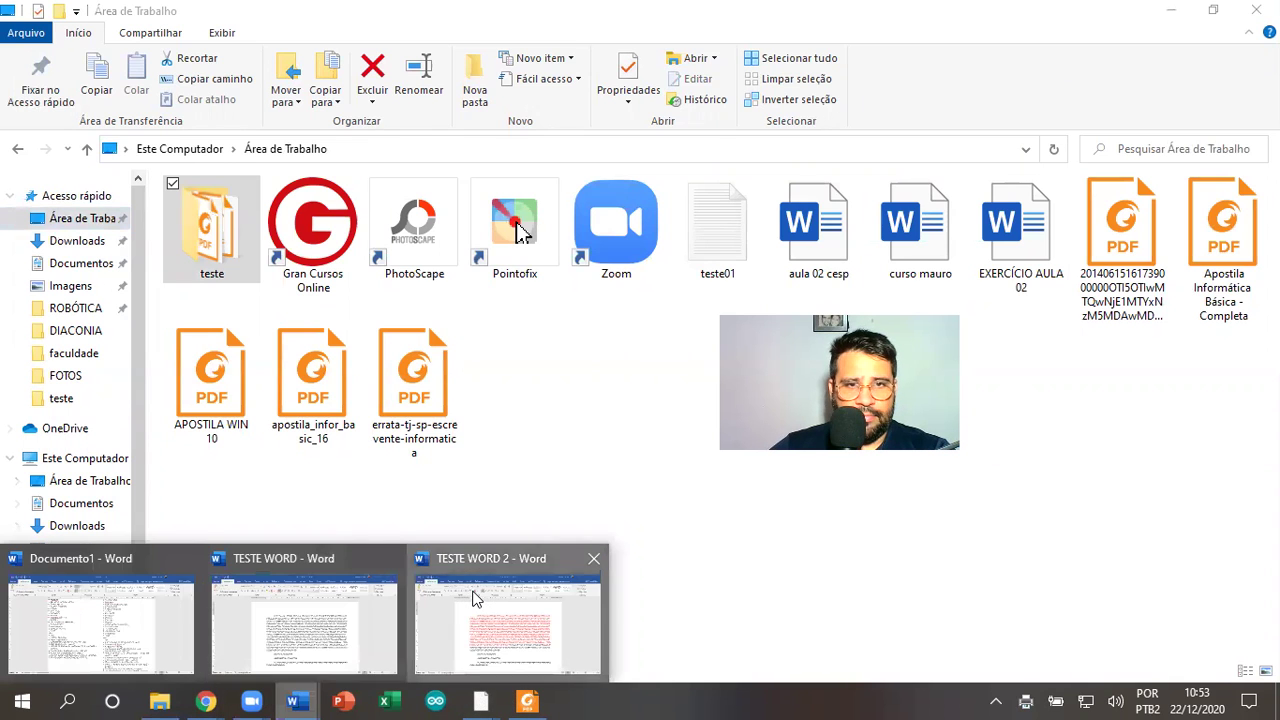
left_click(520, 663)
left_click(31, 46)
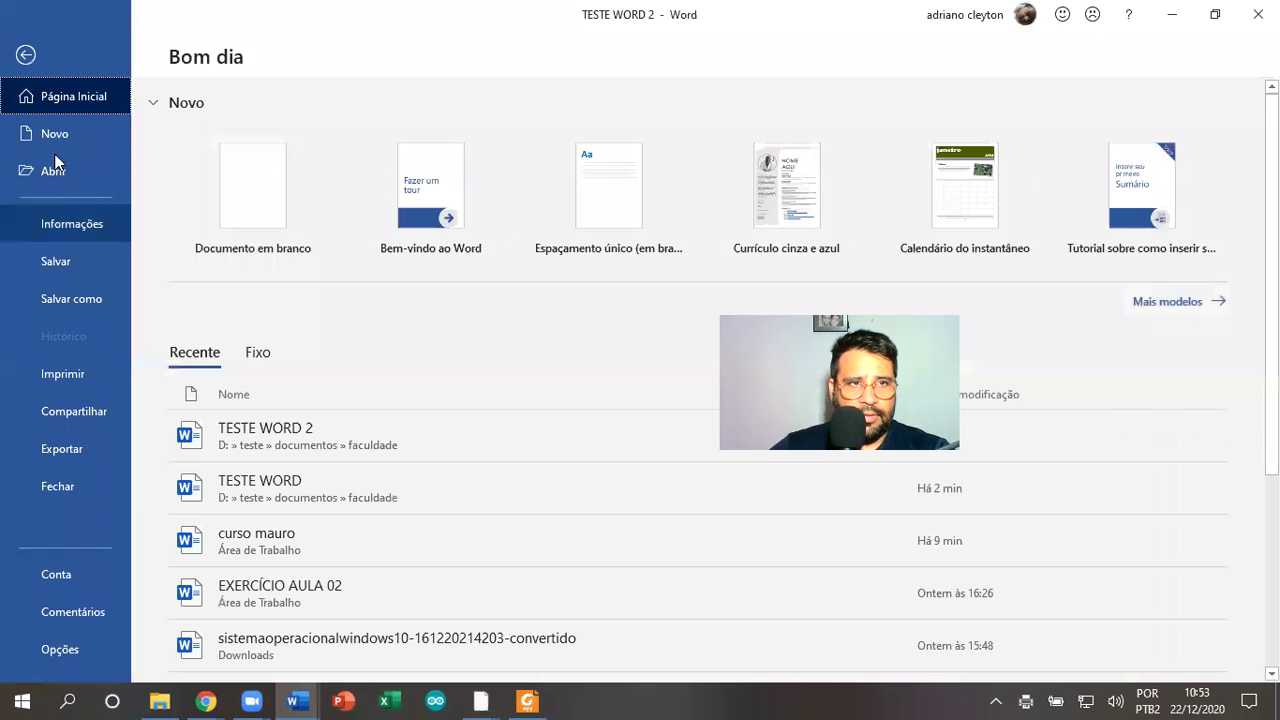
left_click(64, 374)
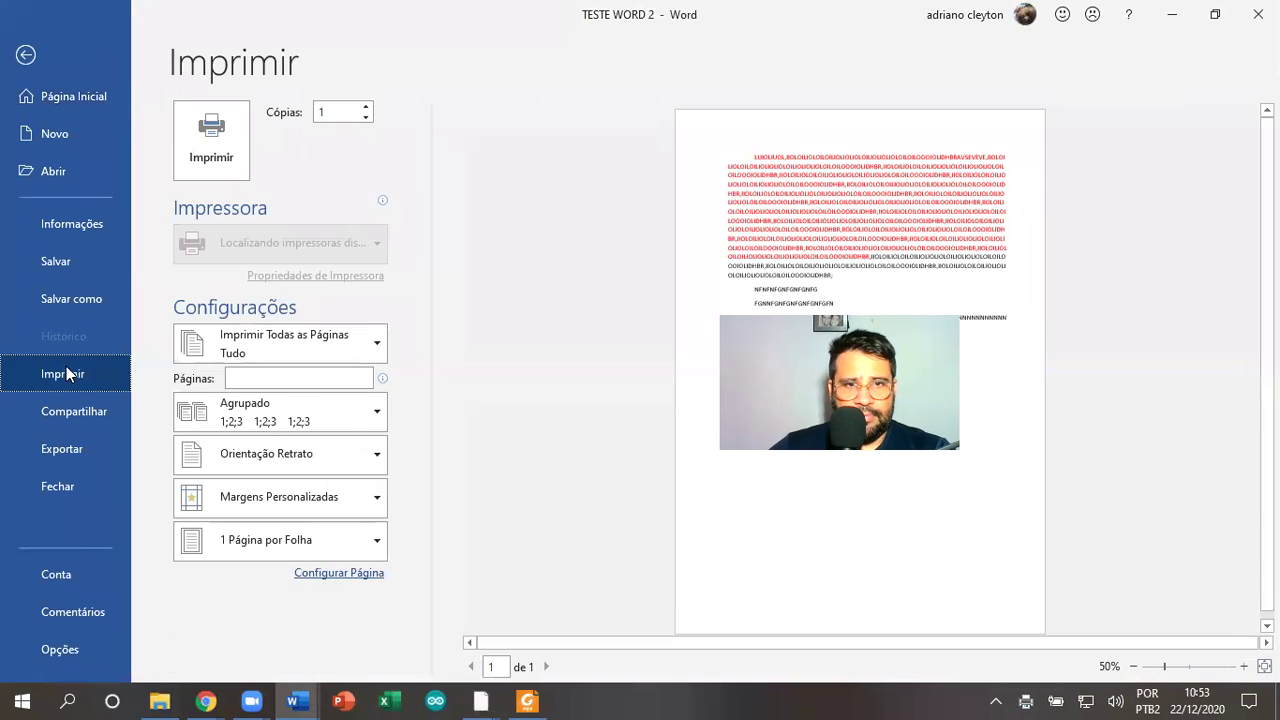
left_click(217, 163)
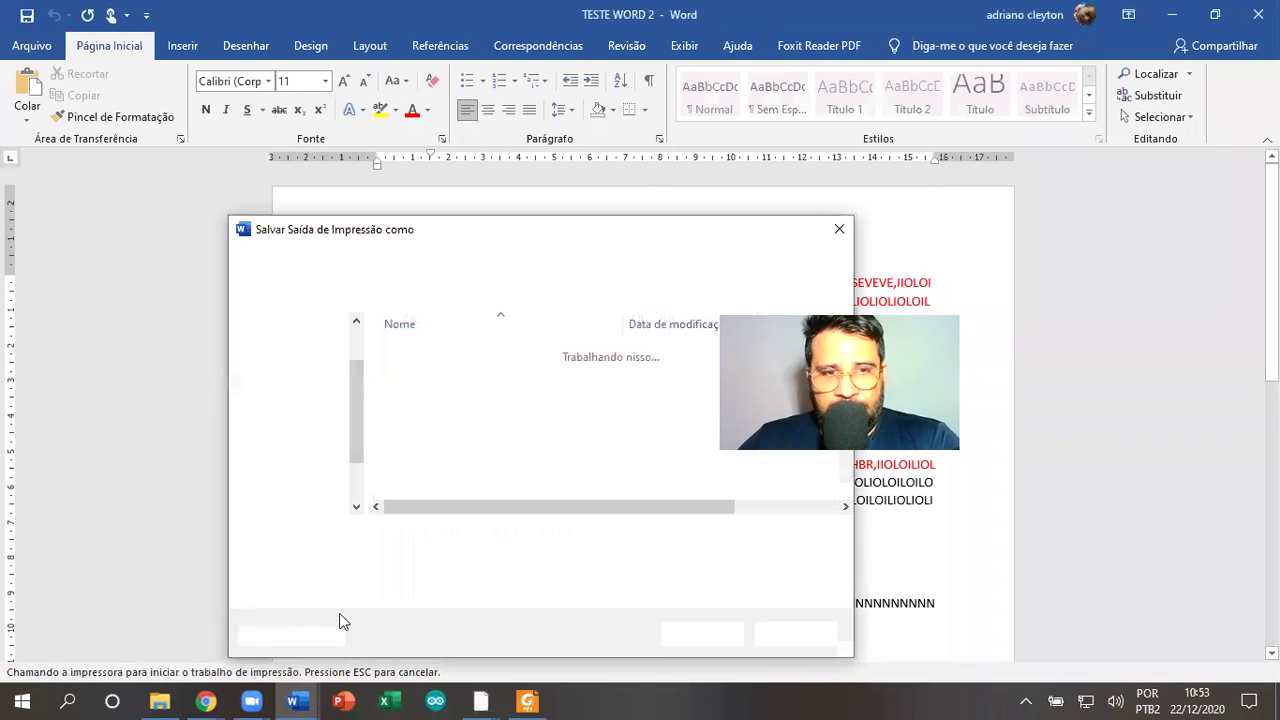
scroll(468, 432, "down", 4)
scroll(470, 433, "up", 3)
scroll(468, 432, "down", 3)
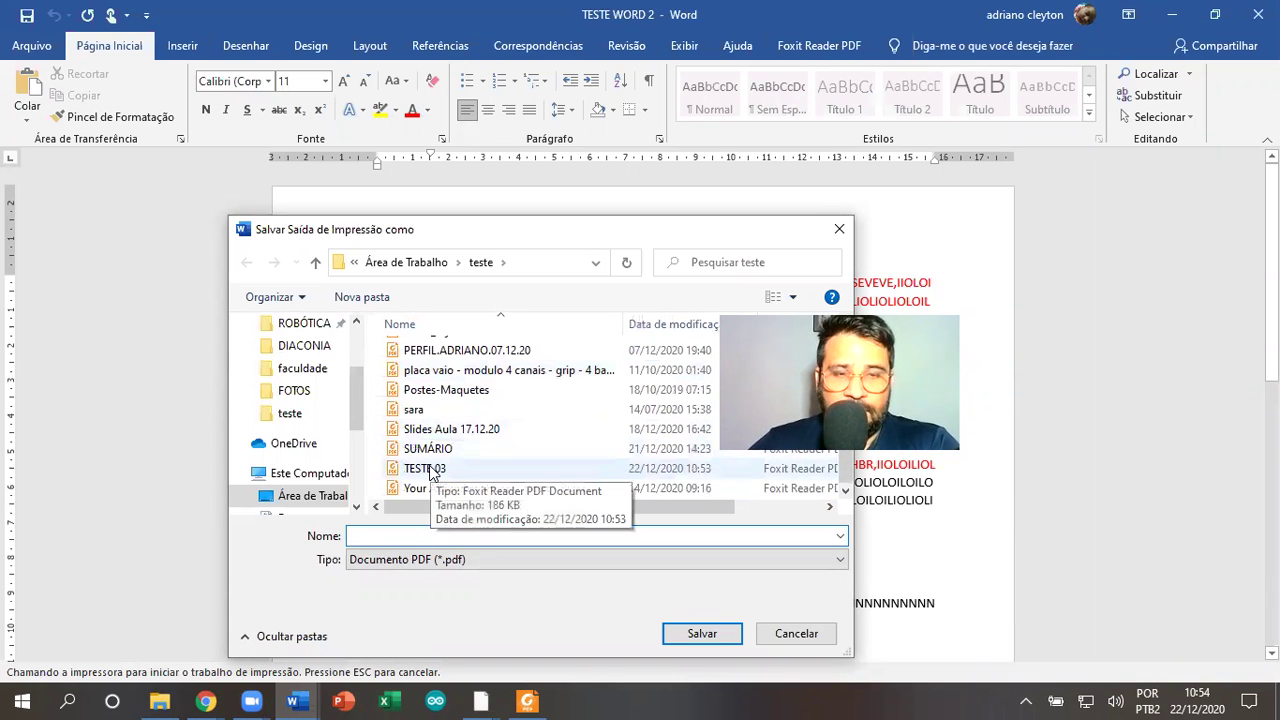
left_click(796, 634)
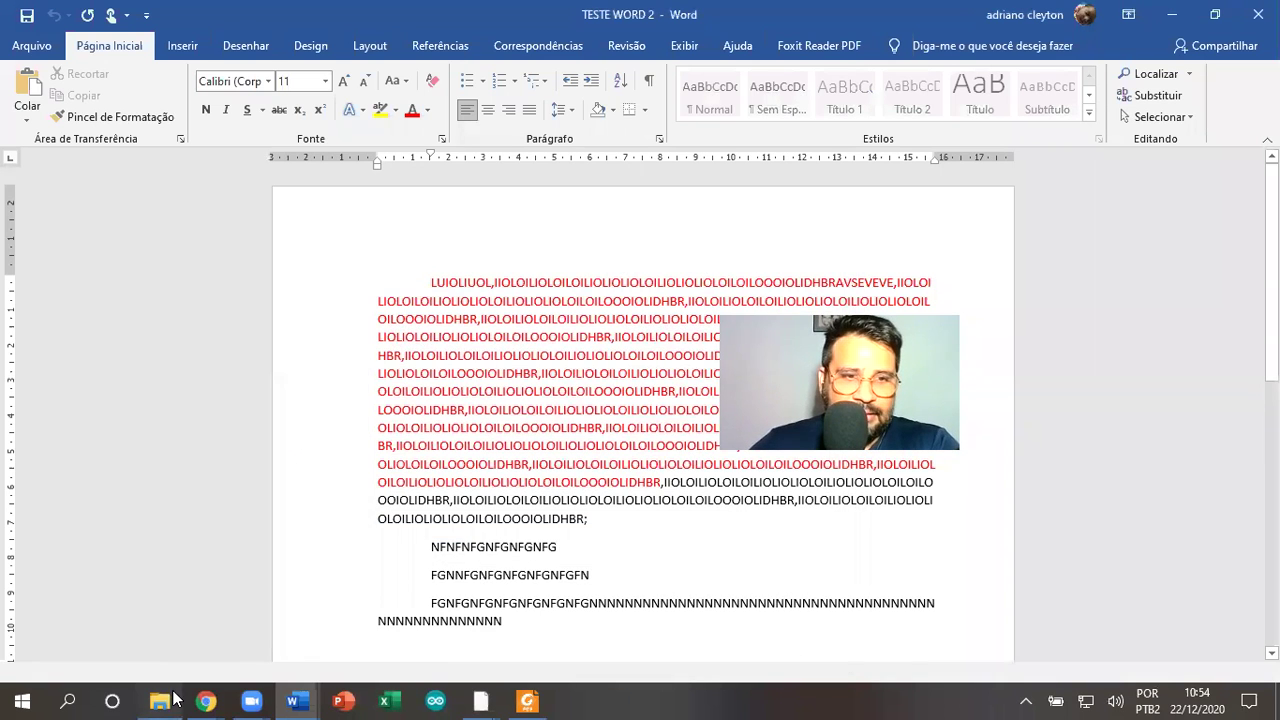
Open TESTE 03.pdf from the desktop teste folder in Foxit Reader
left_click(162, 700)
double_click(222, 245)
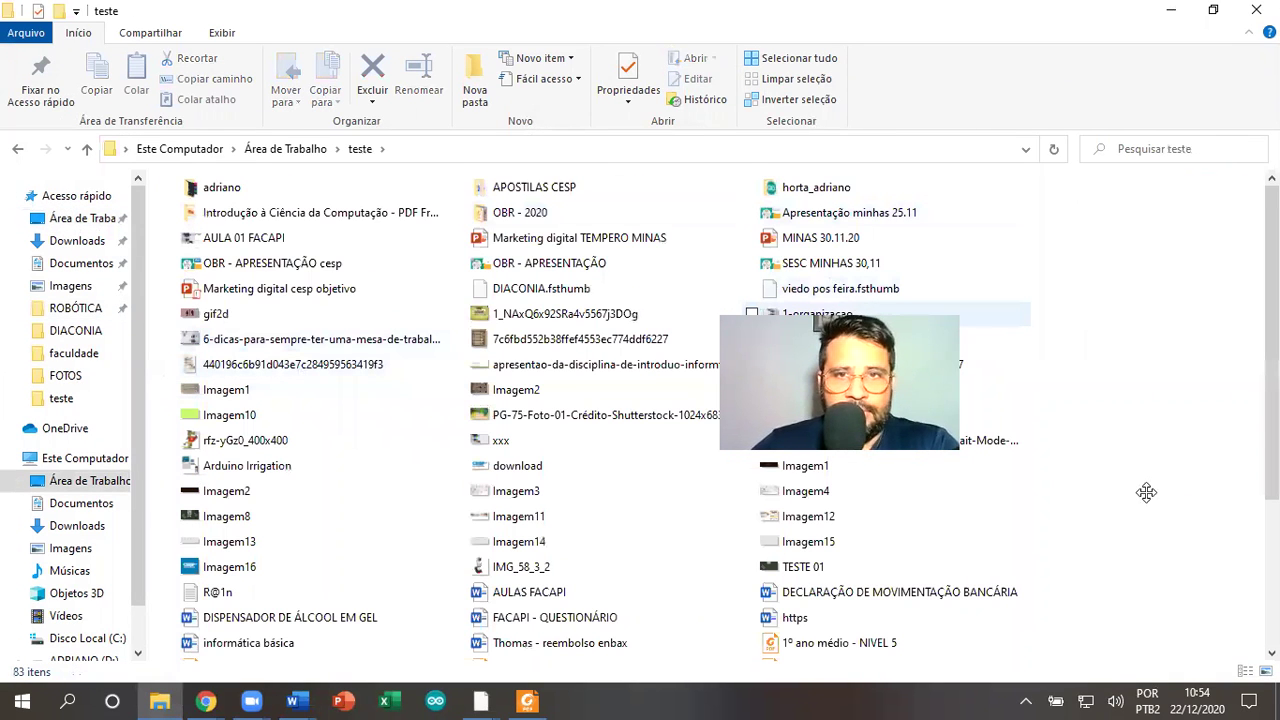
left_click_drag(832, 447, 1146, 492)
scroll(480, 615, "down", 3)
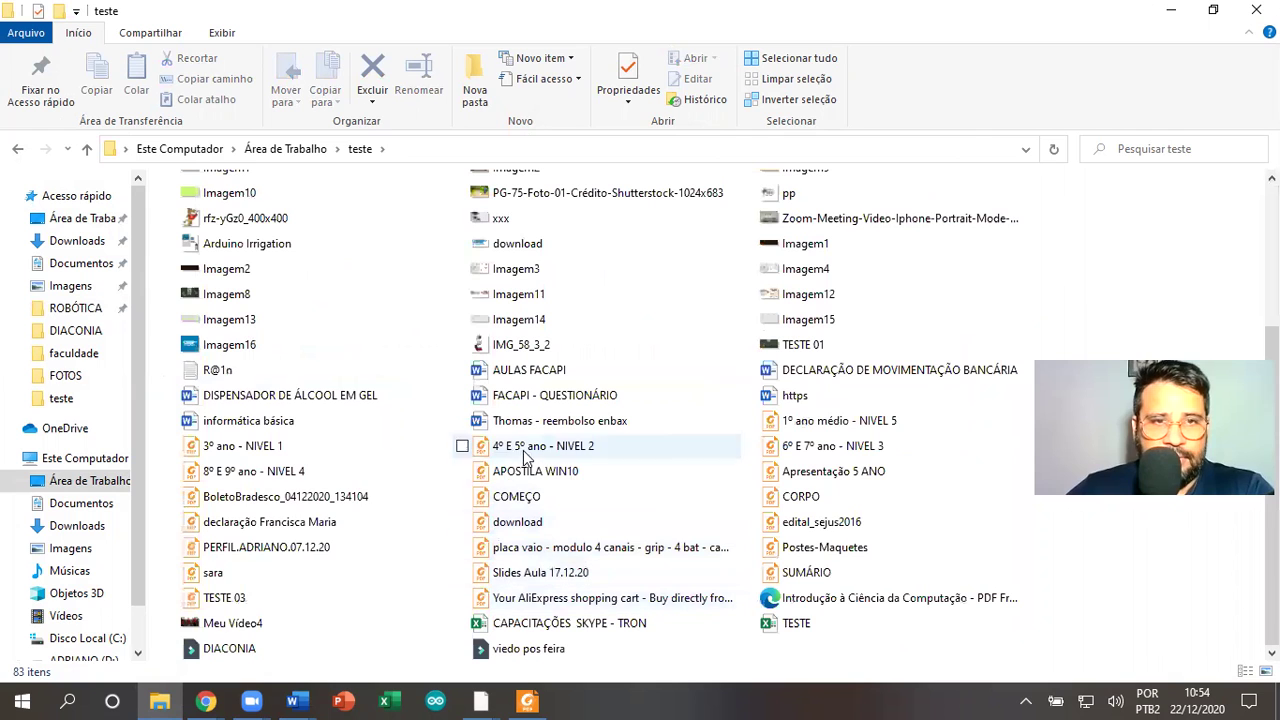
double_click(240, 605)
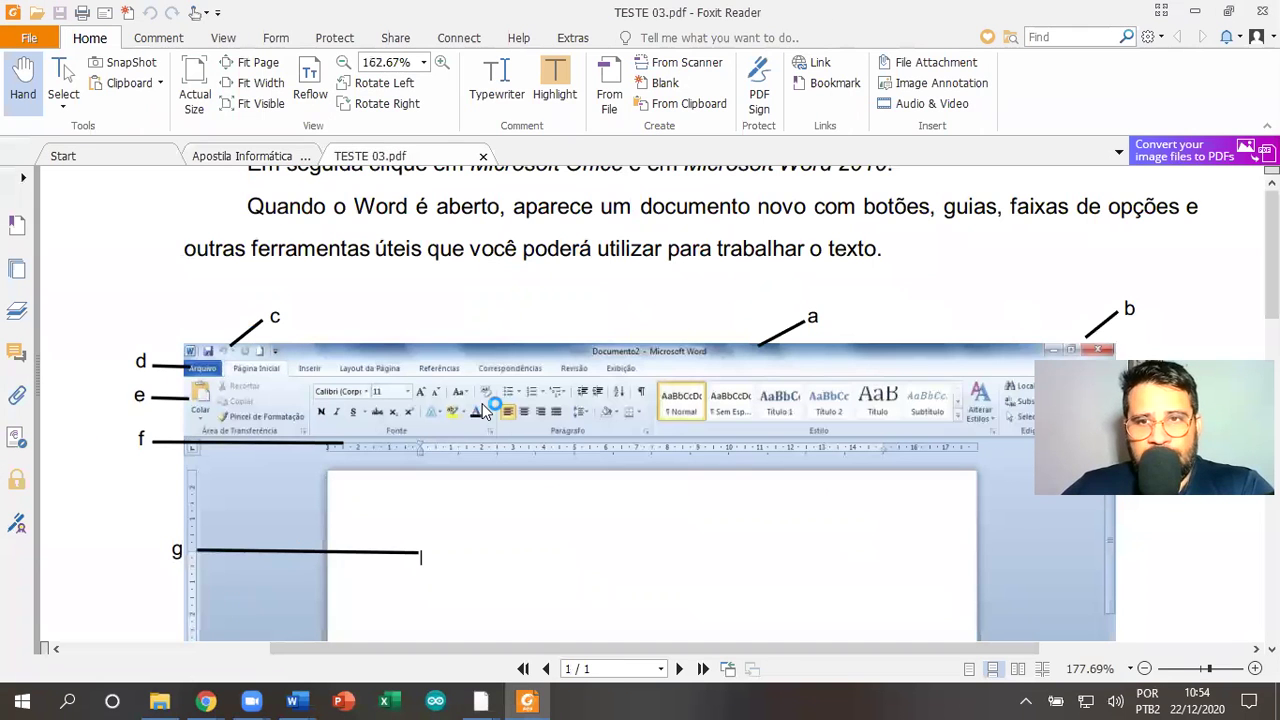
Scroll through TESTE 03.pdf, then close only that document in Foxit Reader
scroll(509, 395, "down", 5)
scroll(509, 395, "down", 3)
scroll(509, 394, "up", 3)
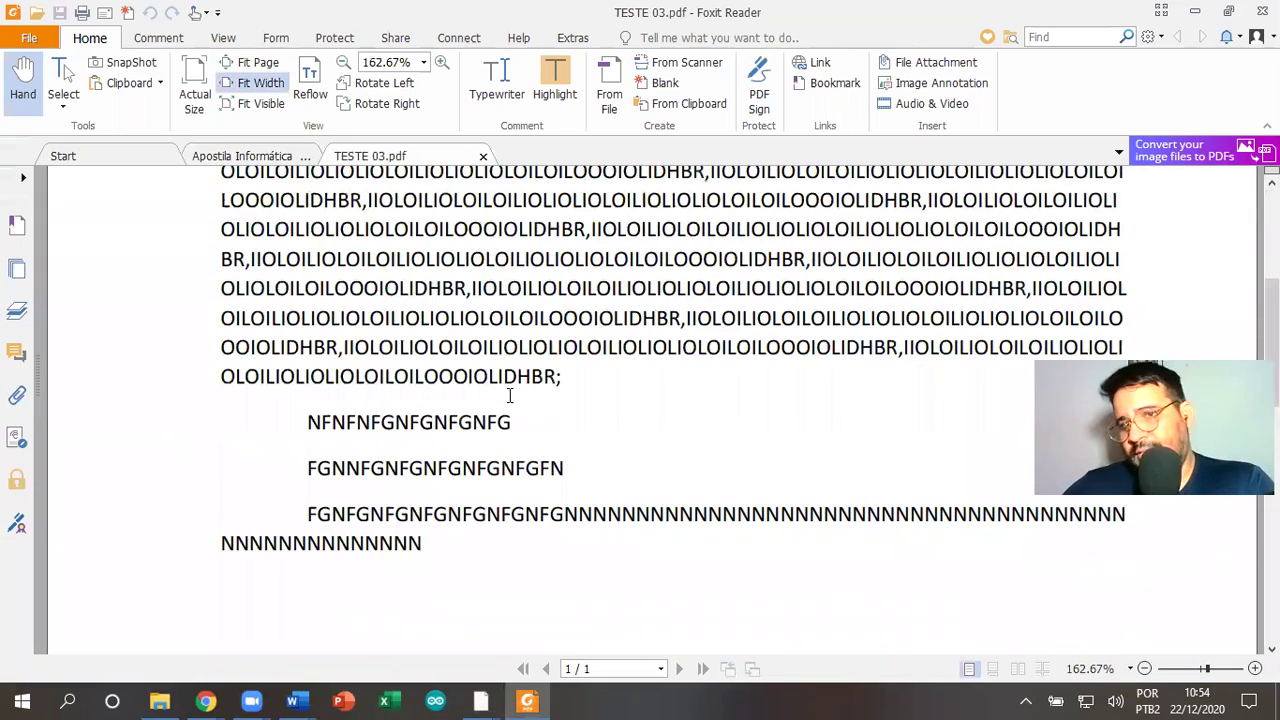
scroll(531, 400, "up", 4)
left_click(1262, 10)
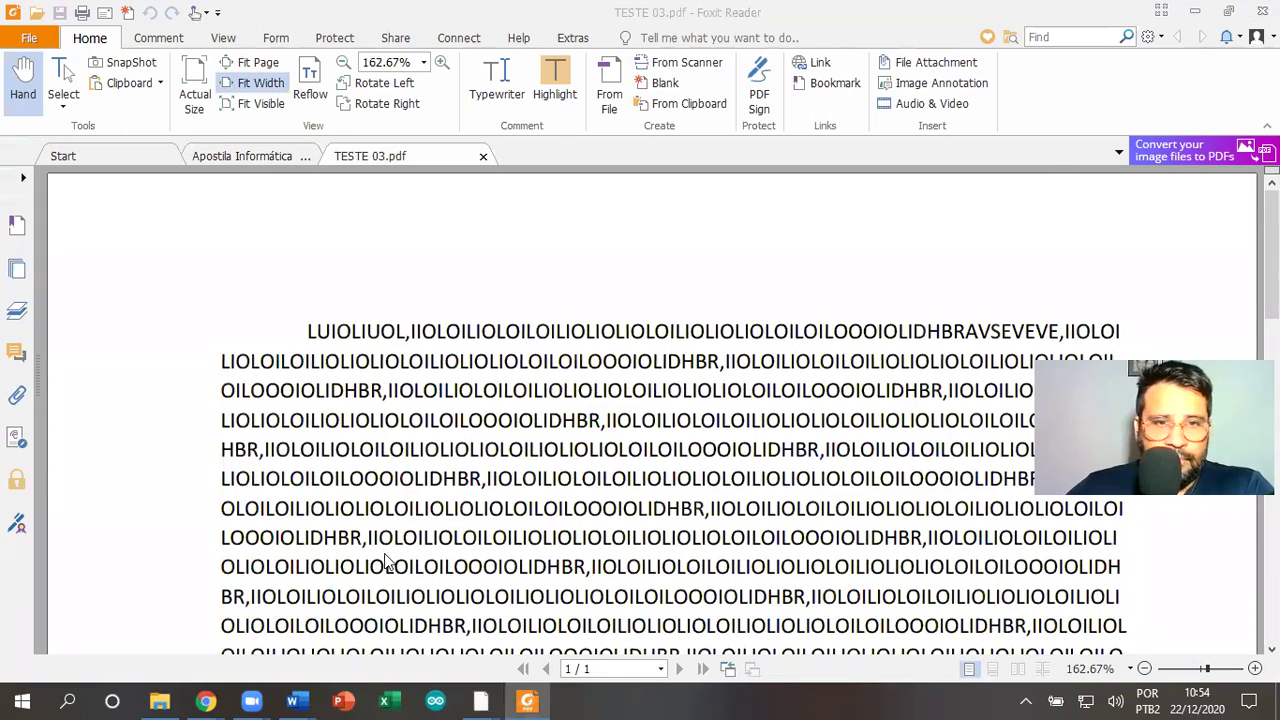
left_click(752, 362)
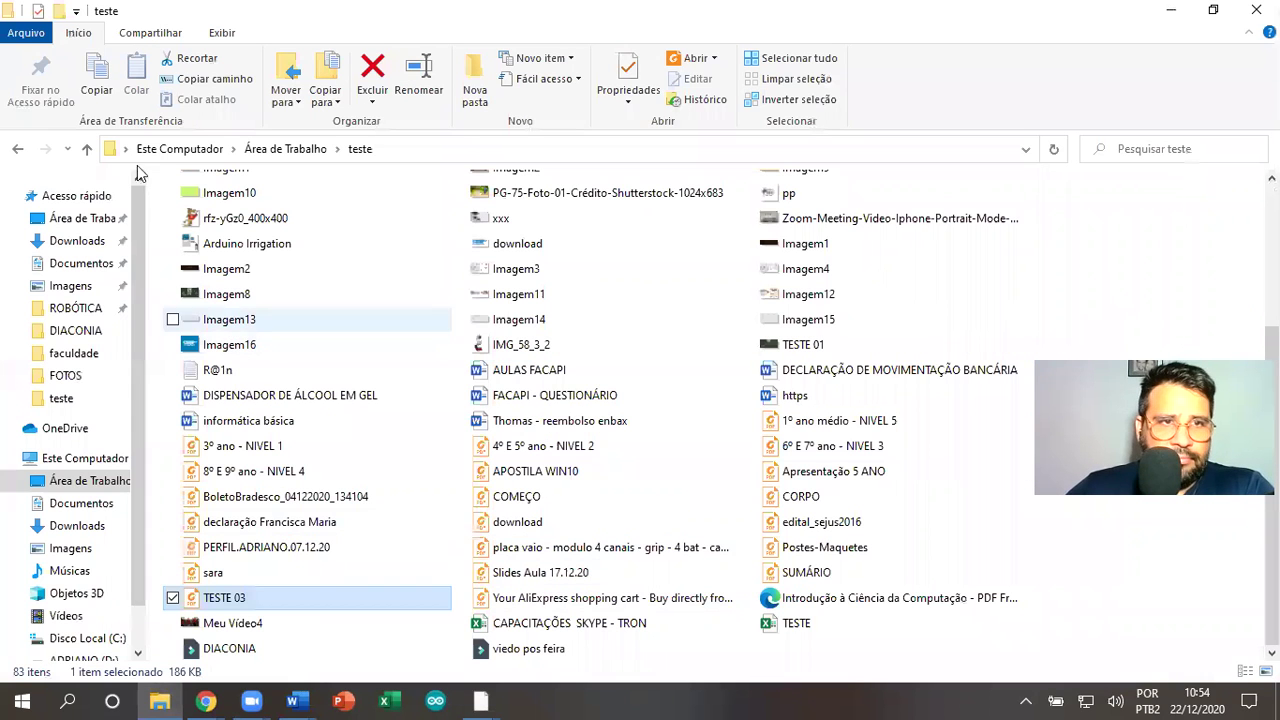
Open the 'Apostila Informática Básica - Completa' PDF from the desktop folder at page 54
left_click(87, 148)
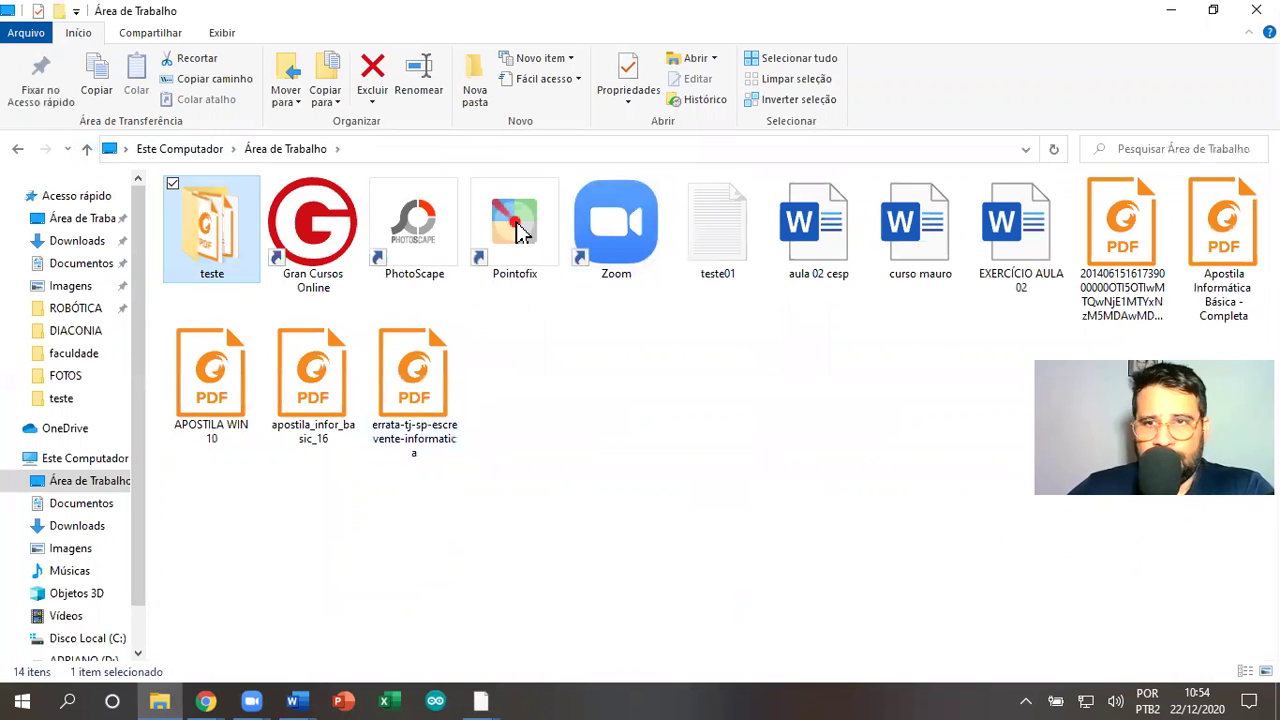
double_click(1234, 245)
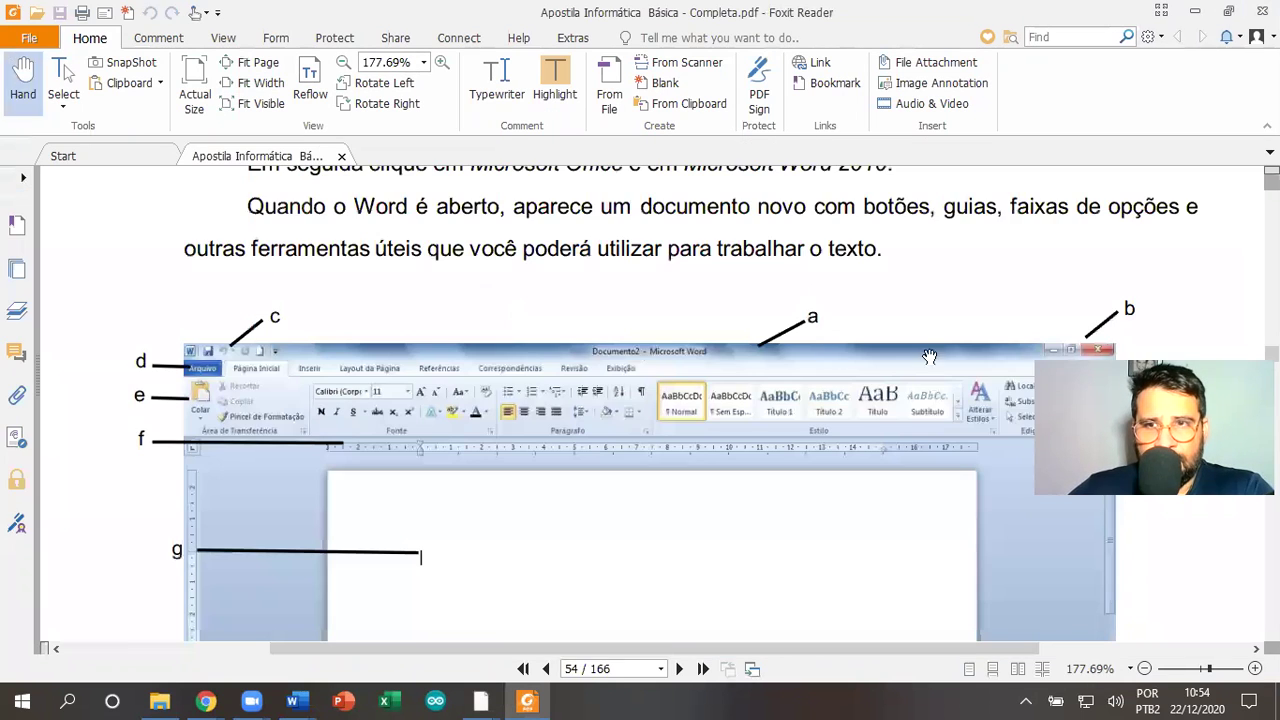
scroll(808, 361, "up", 3)
scroll(808, 361, "down", 5)
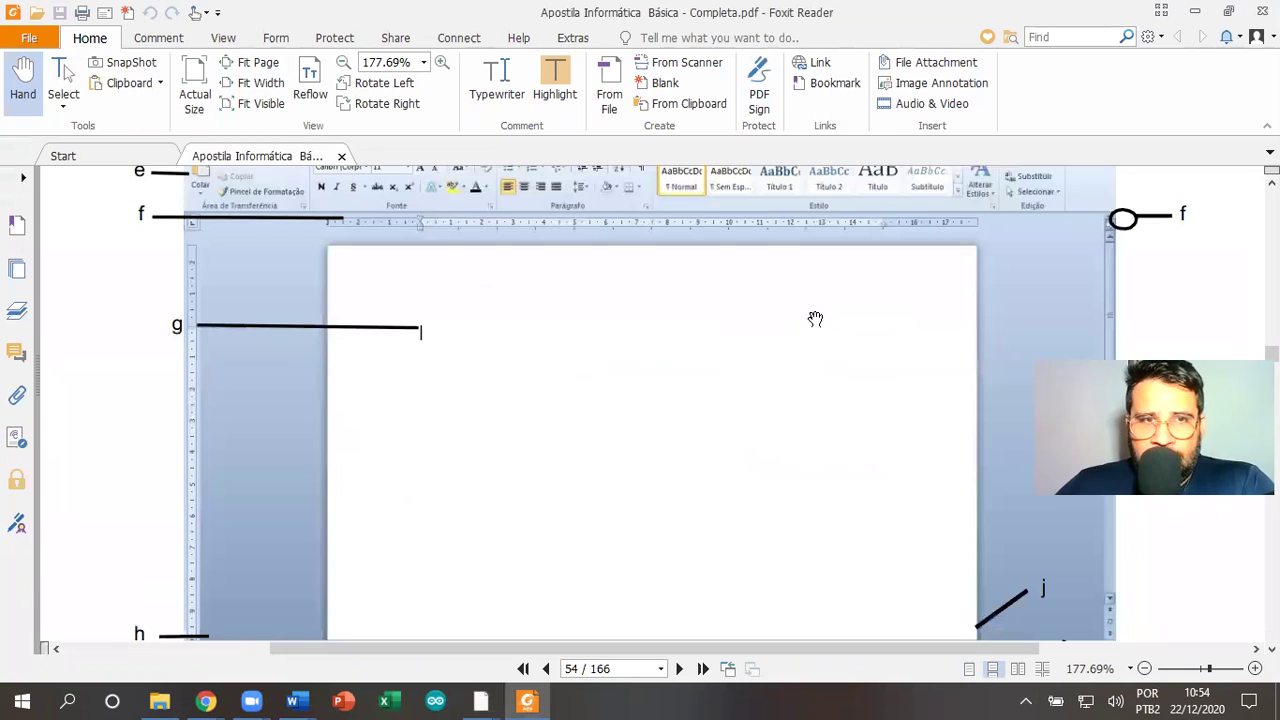
scroll(814, 320, "up", 3)
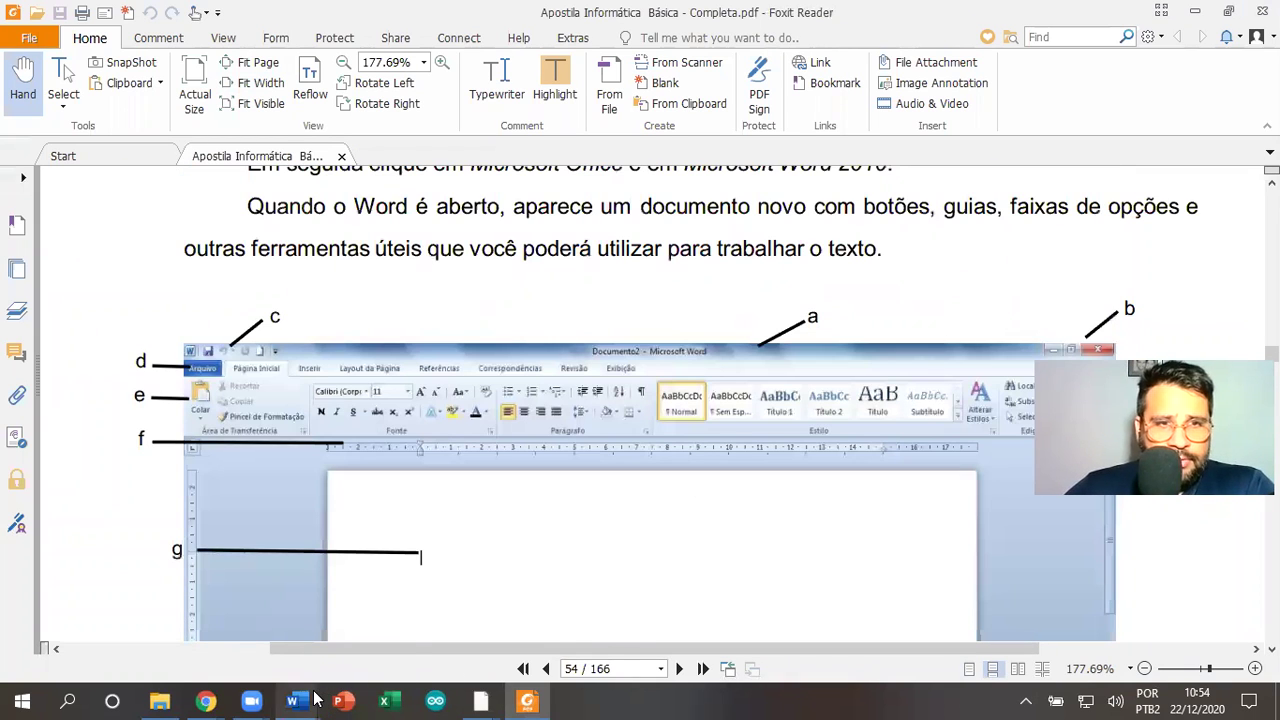
left_click(292, 700)
Bring the TESTE WORD 2 document back to the front from the taskbar
left_click(462, 643)
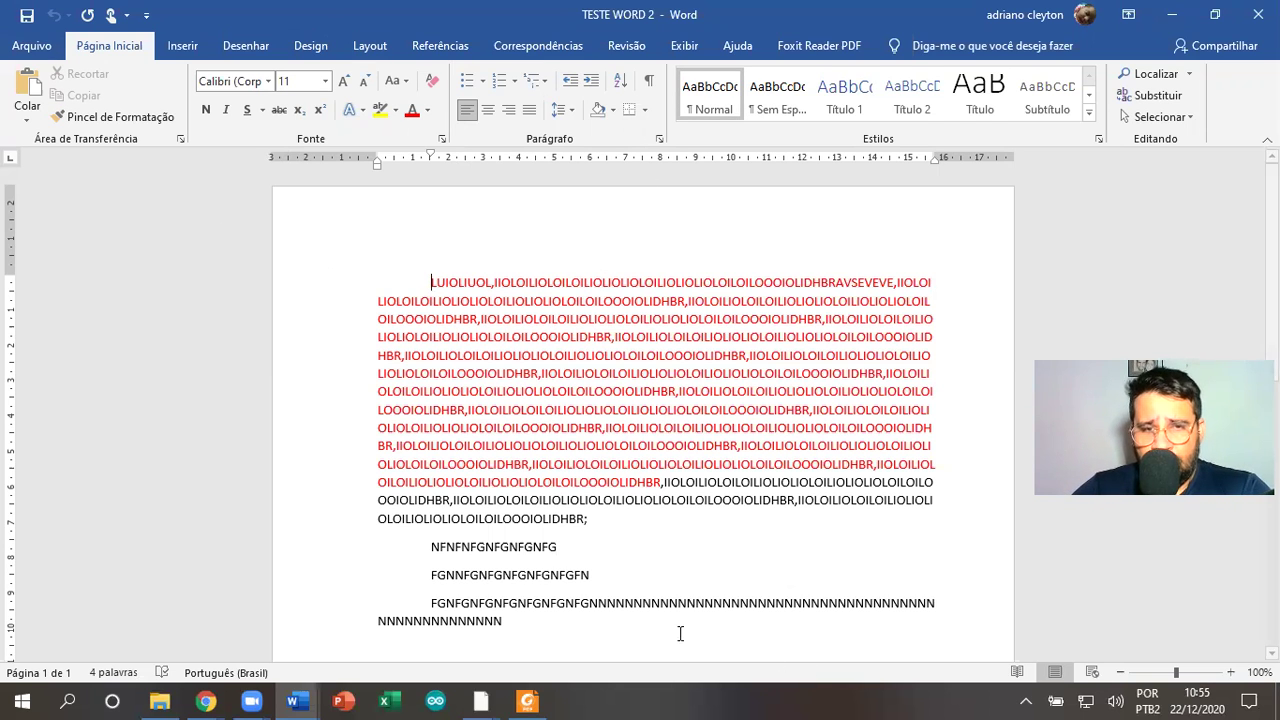
Delete all the old text and set the typing font to Arial
triple_click(309, 209)
key("Delete")
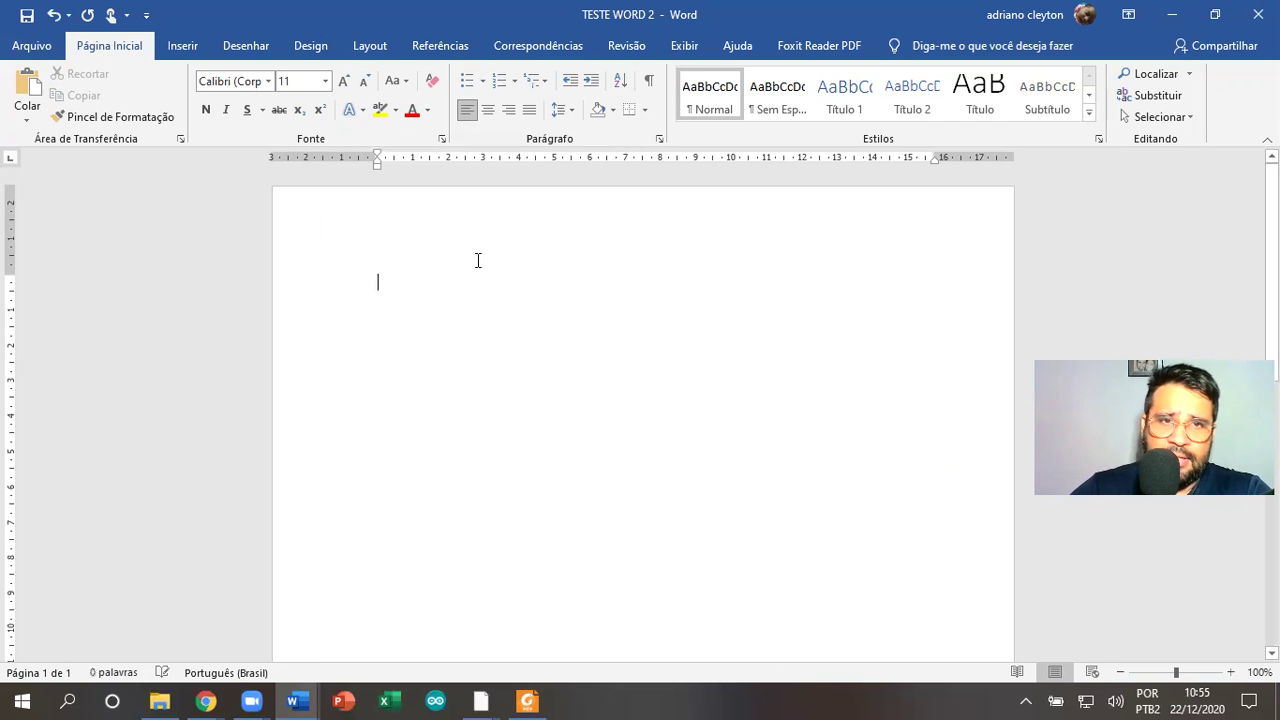
left_click(268, 81)
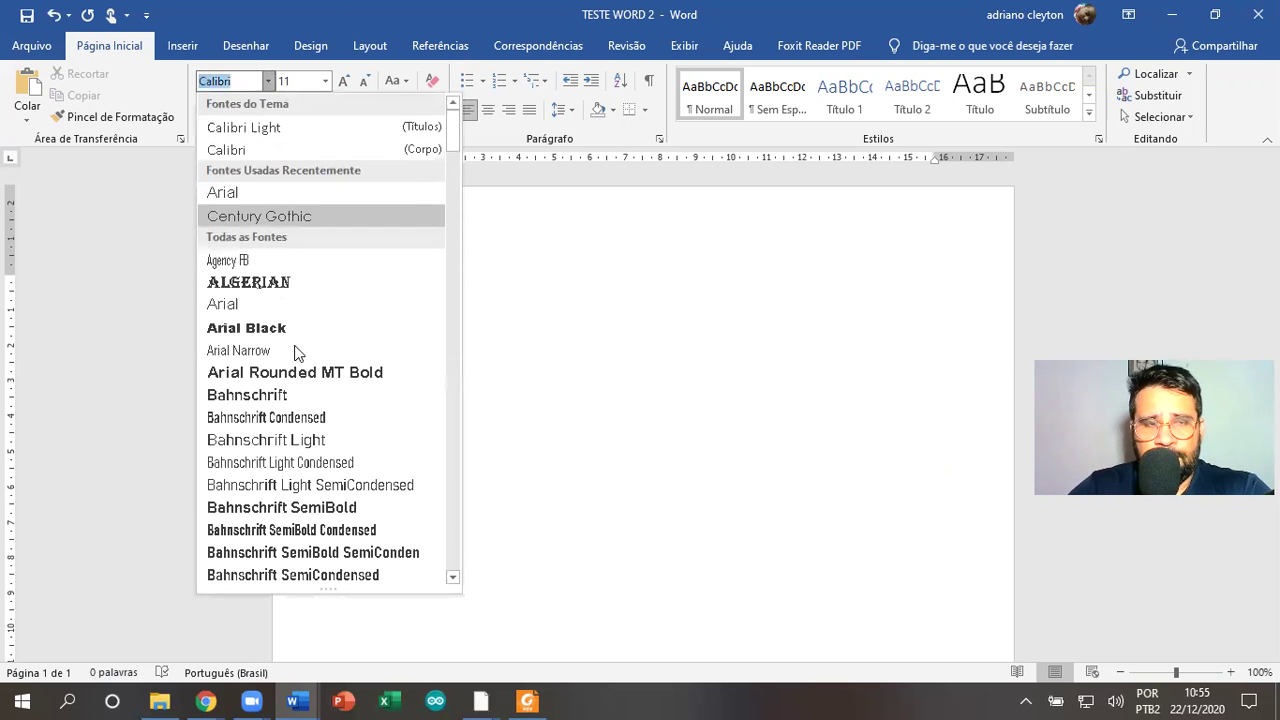
left_click(540, 291)
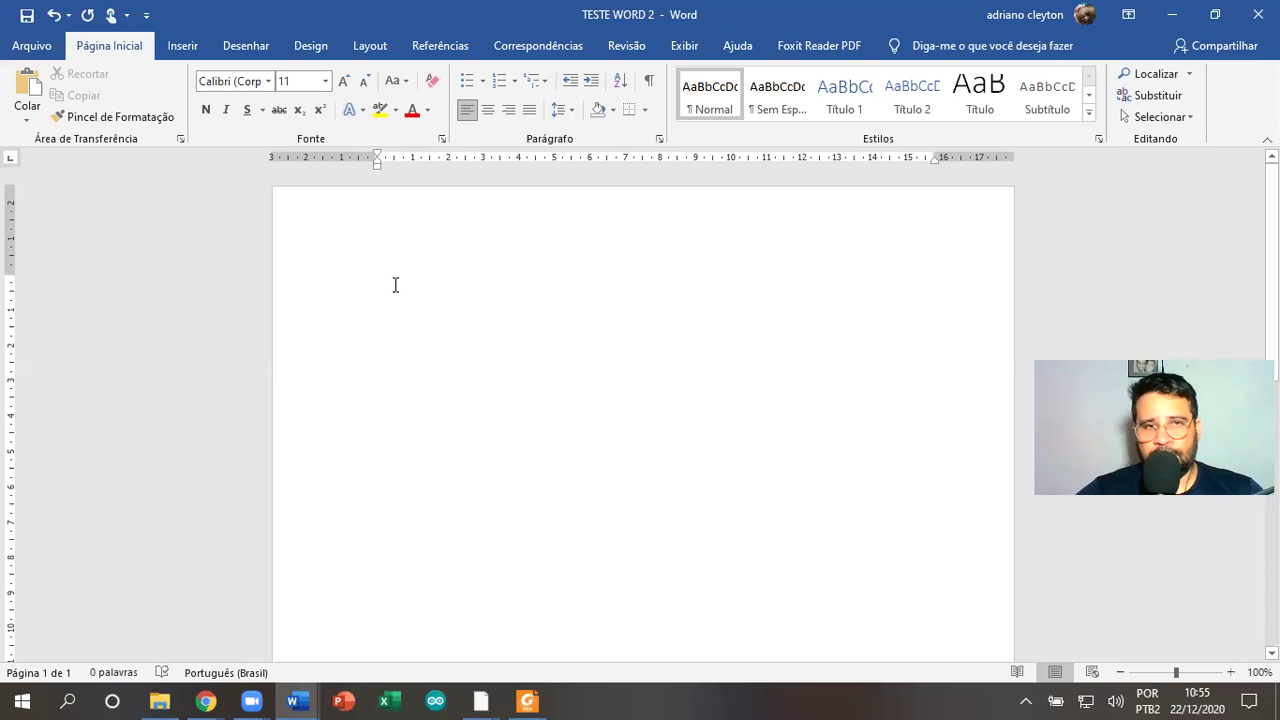
left_click(268, 81)
left_click(258, 193)
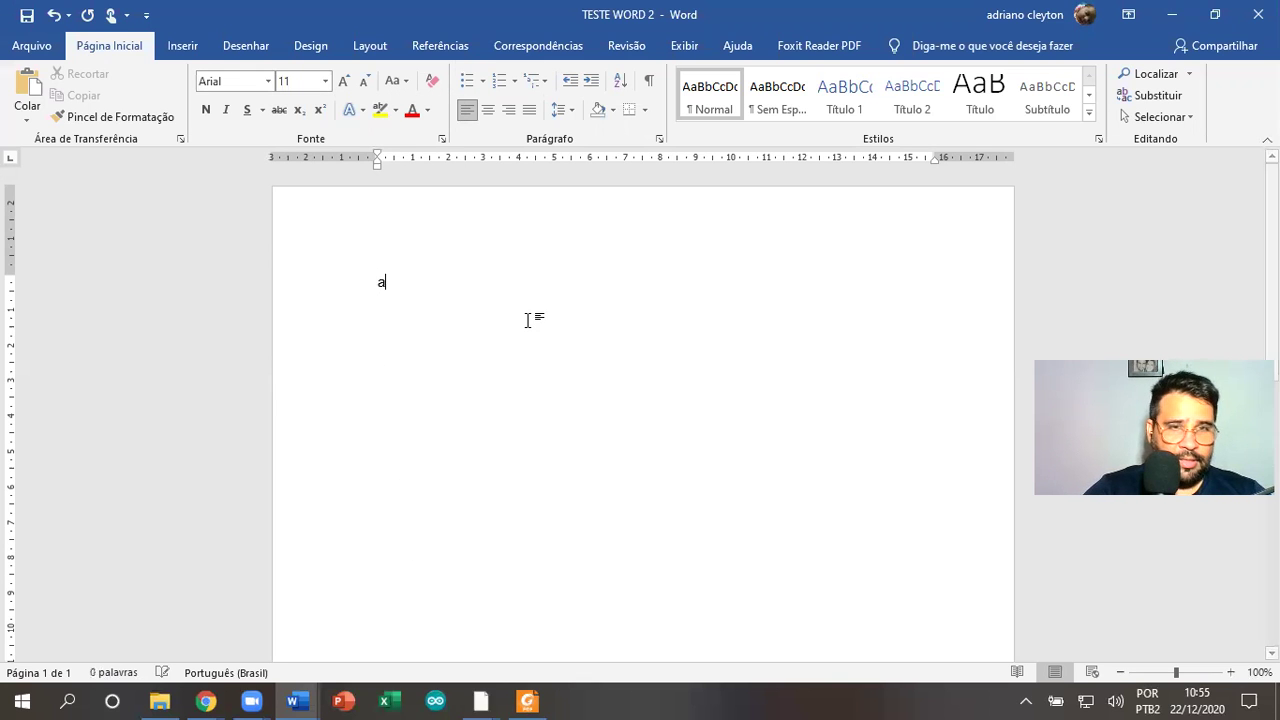
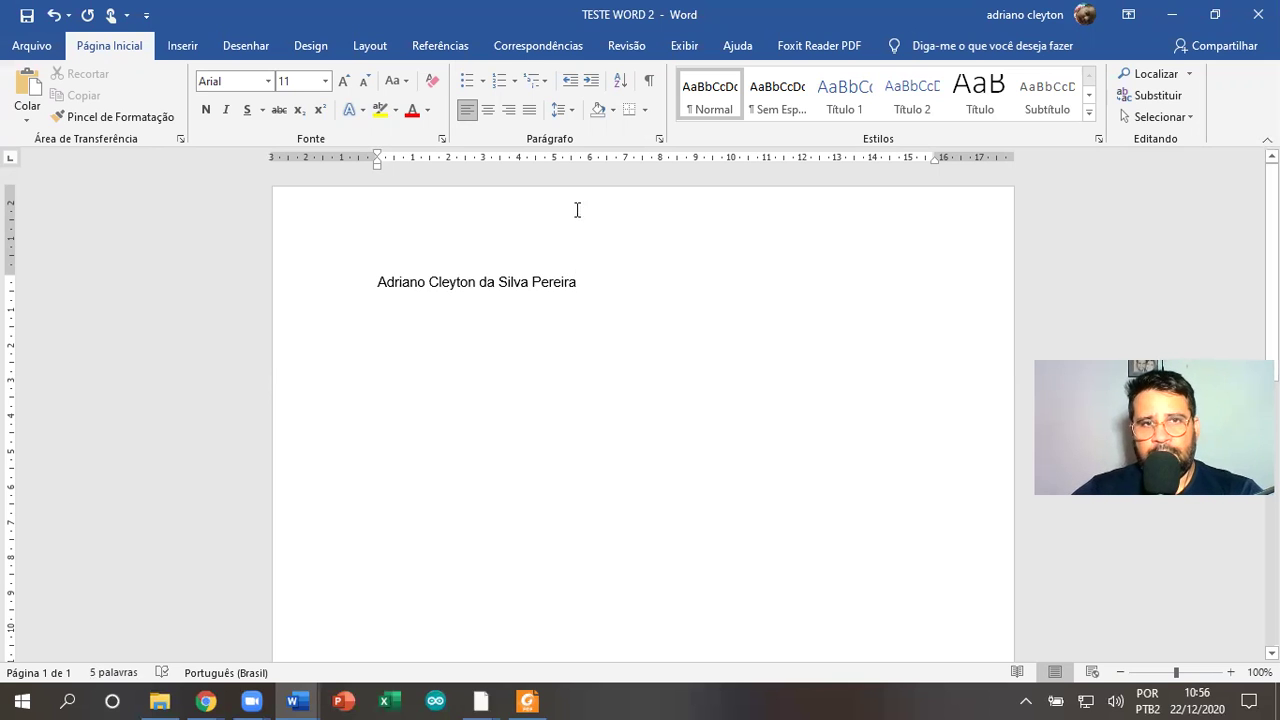
Type the person's full name on the empty page and select the line
left_click(329, 289)
left_click(427, 364)
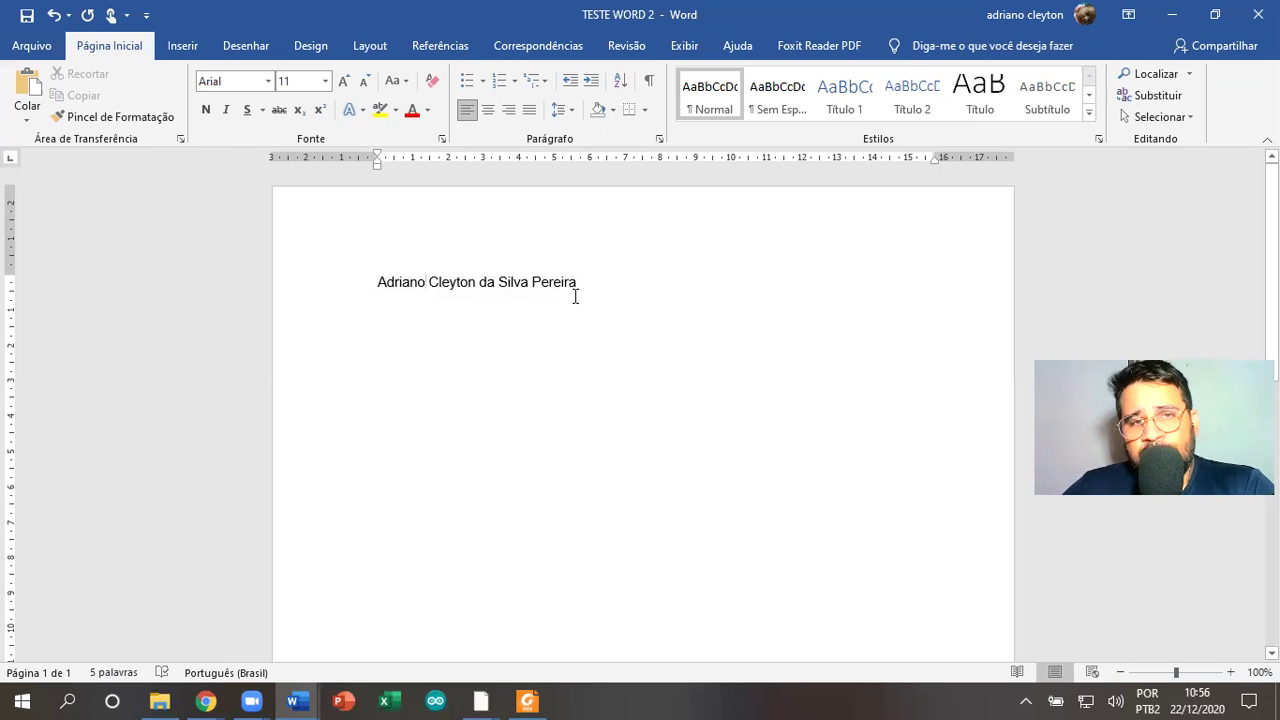
left_click(289, 277)
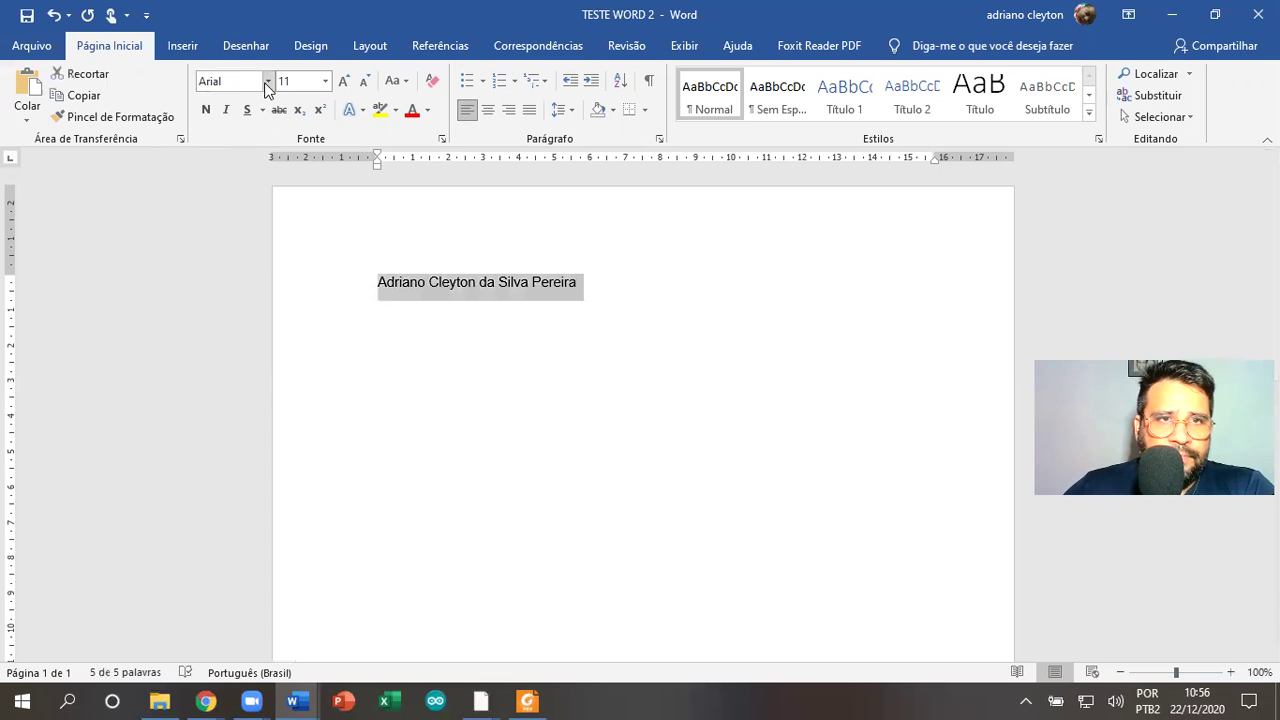
Set the name line in Algerian at font size 20
left_click(267, 81)
left_click(690, 344)
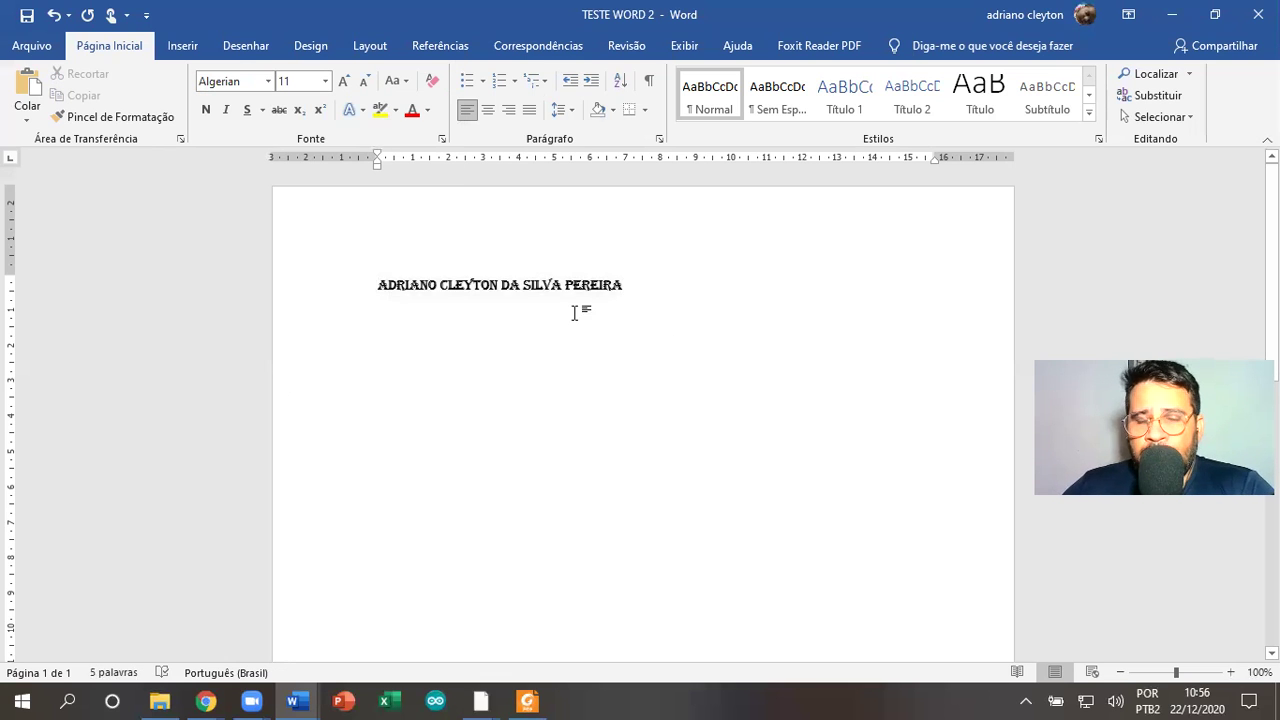
left_click_drag(643, 288, 400, 285)
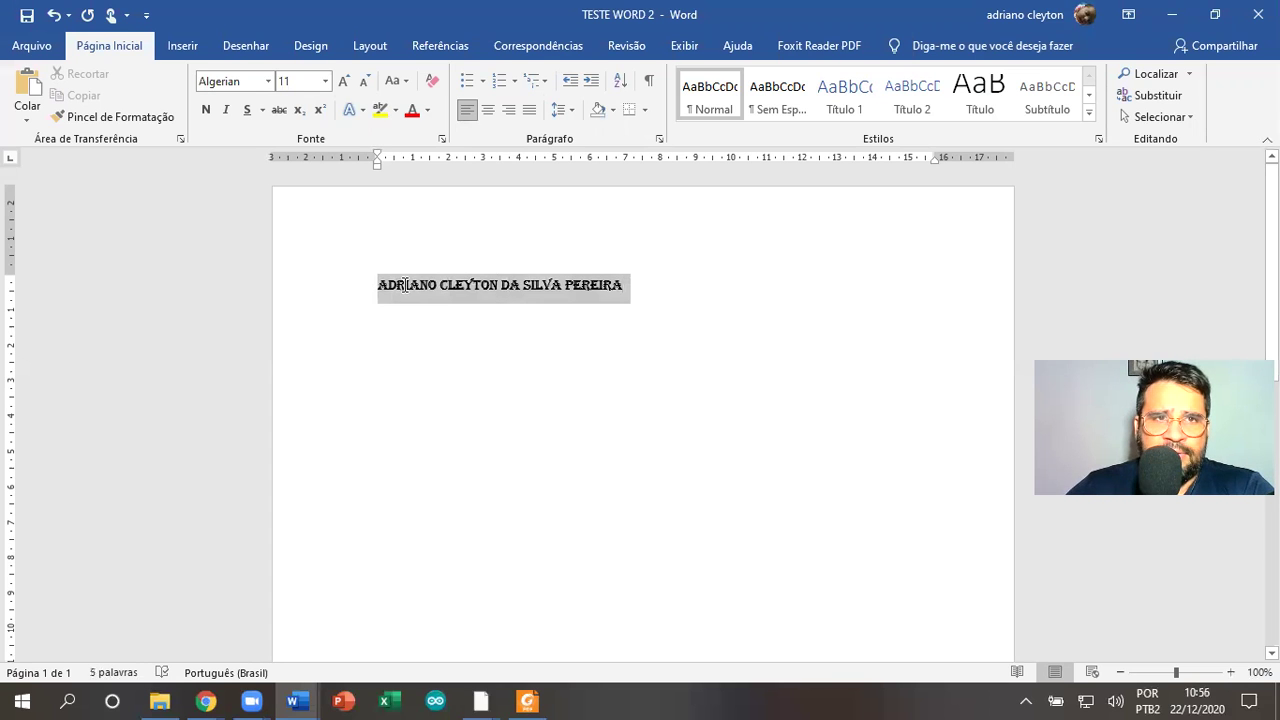
left_click(324, 84)
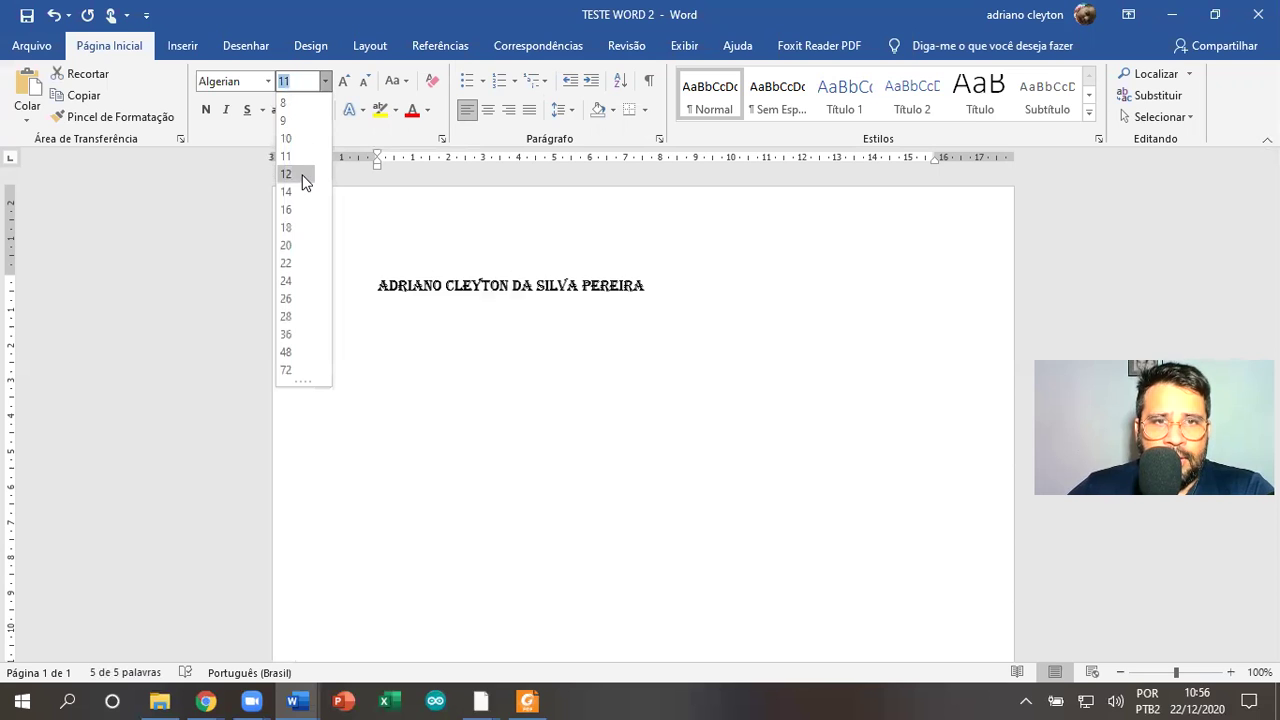
left_click(296, 246)
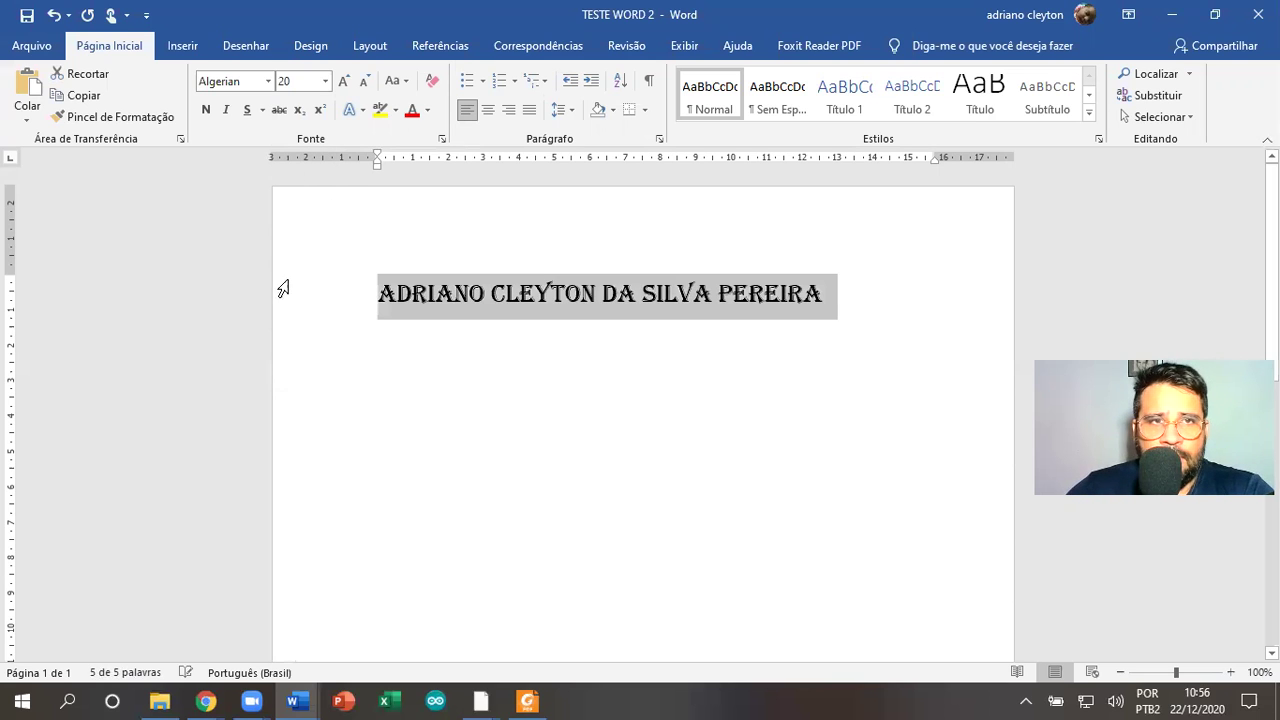
left_click(437, 252)
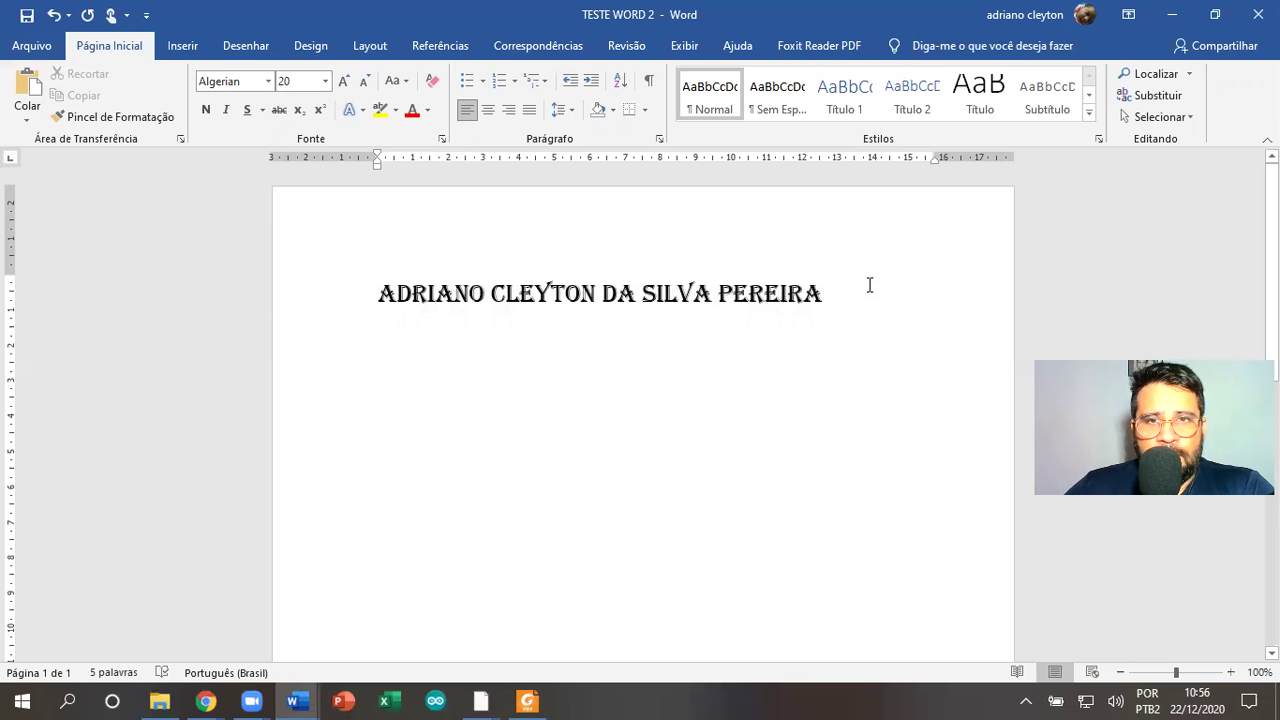
Grow then shrink the name to size 18, toggling Bold on and off
left_click_drag(869, 288, 400, 272)
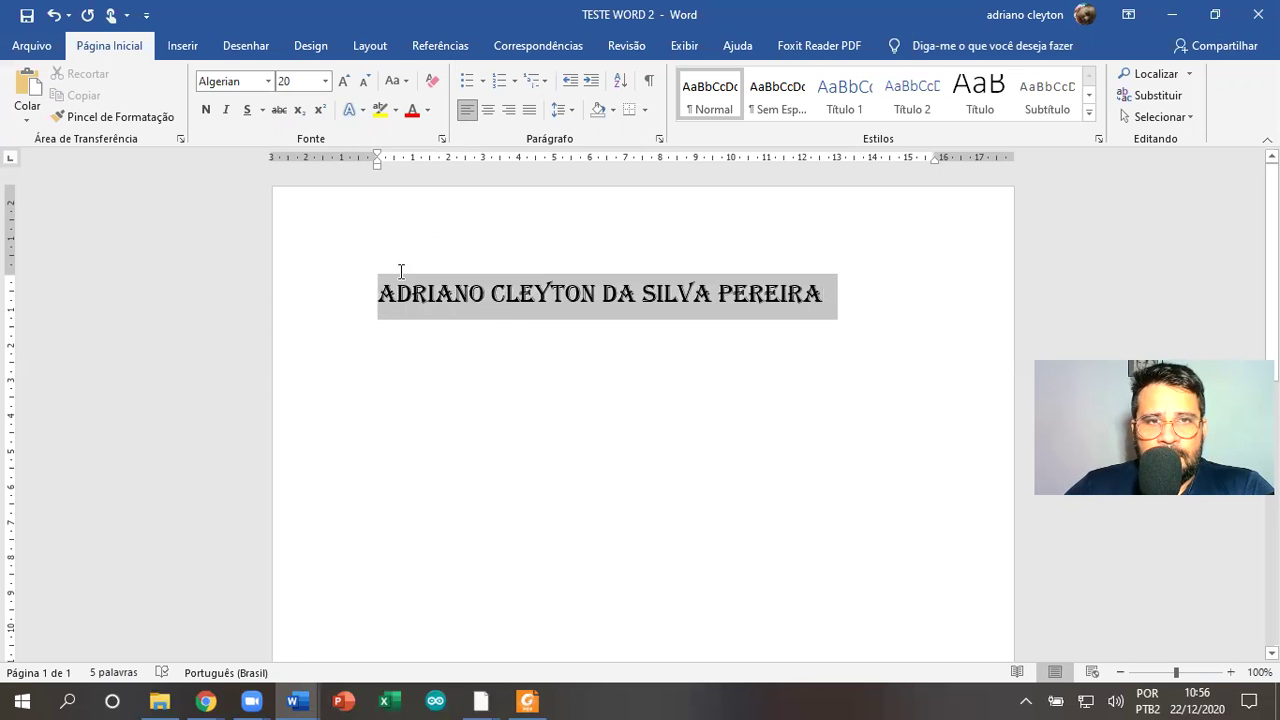
left_click(344, 81)
left_click(344, 81)
left_click(344, 81)
left_click(344, 81)
left_click(365, 82)
left_click(365, 82)
left_click(365, 82)
left_click(365, 82)
left_click(365, 82)
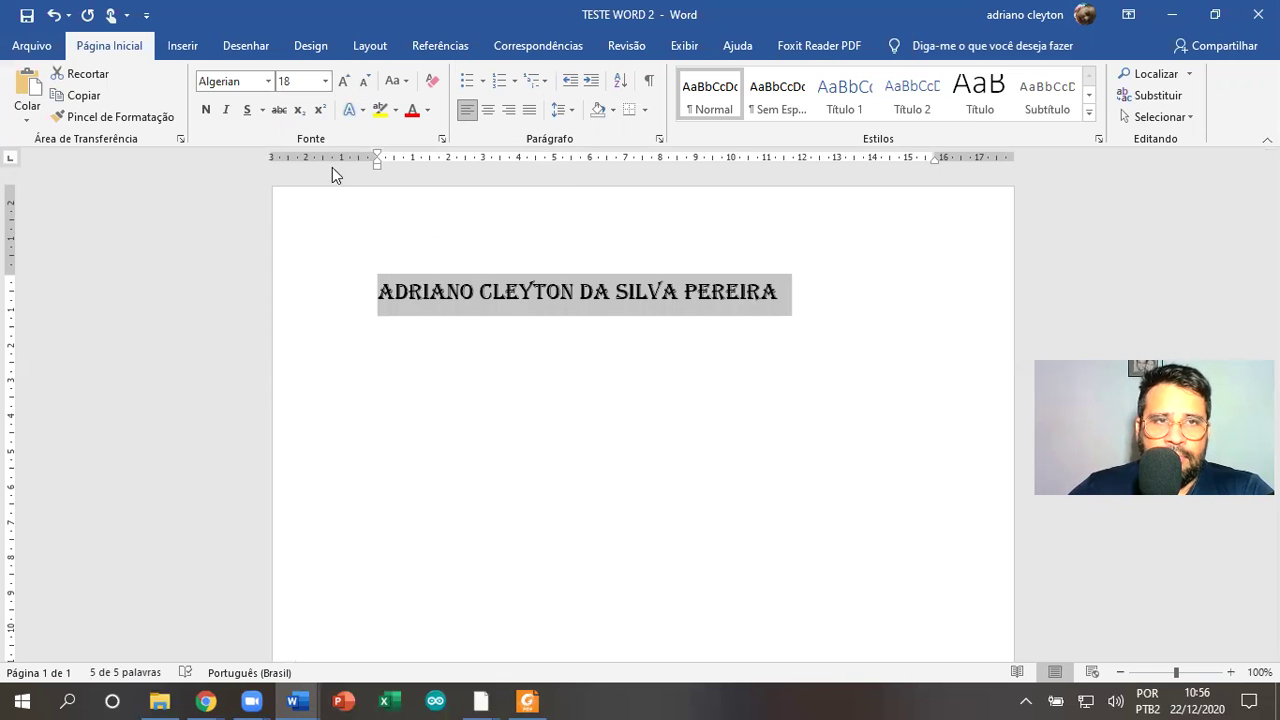
left_click(208, 110)
left_click(208, 110)
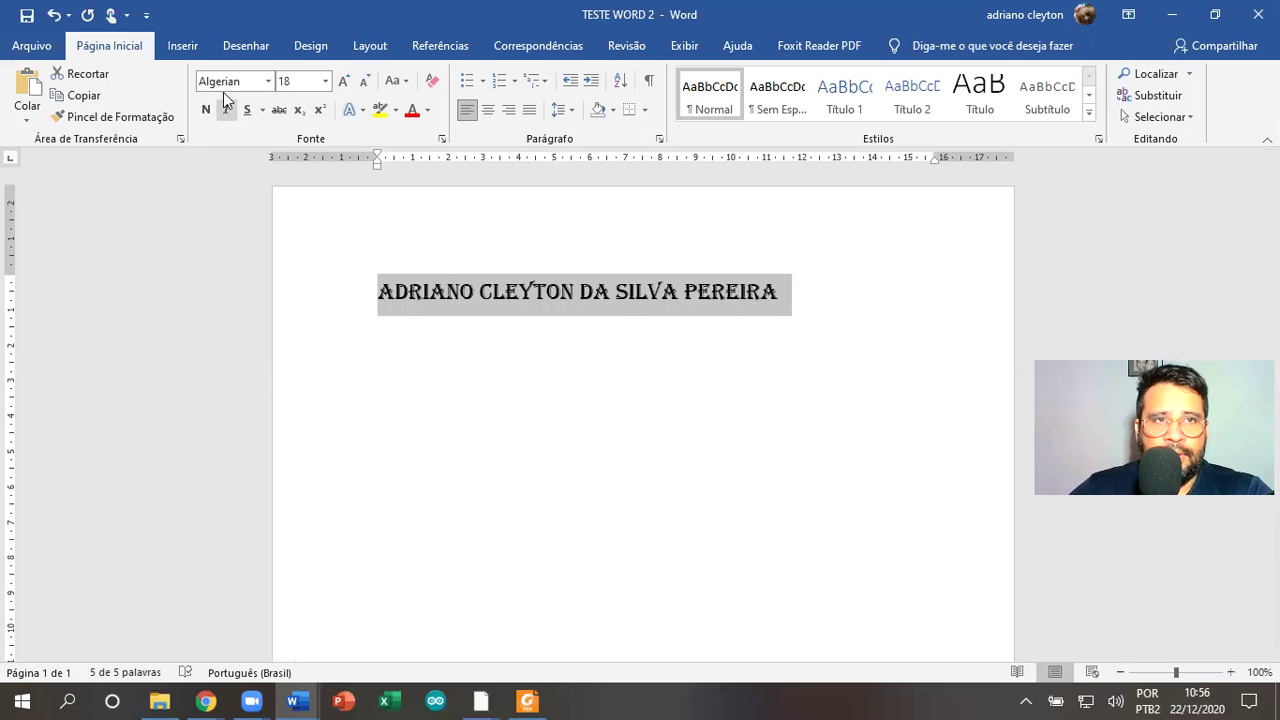
left_click(268, 81)
Switch the name to Arial, trying Bold, Italic and Underline and removing each
left_click(264, 214)
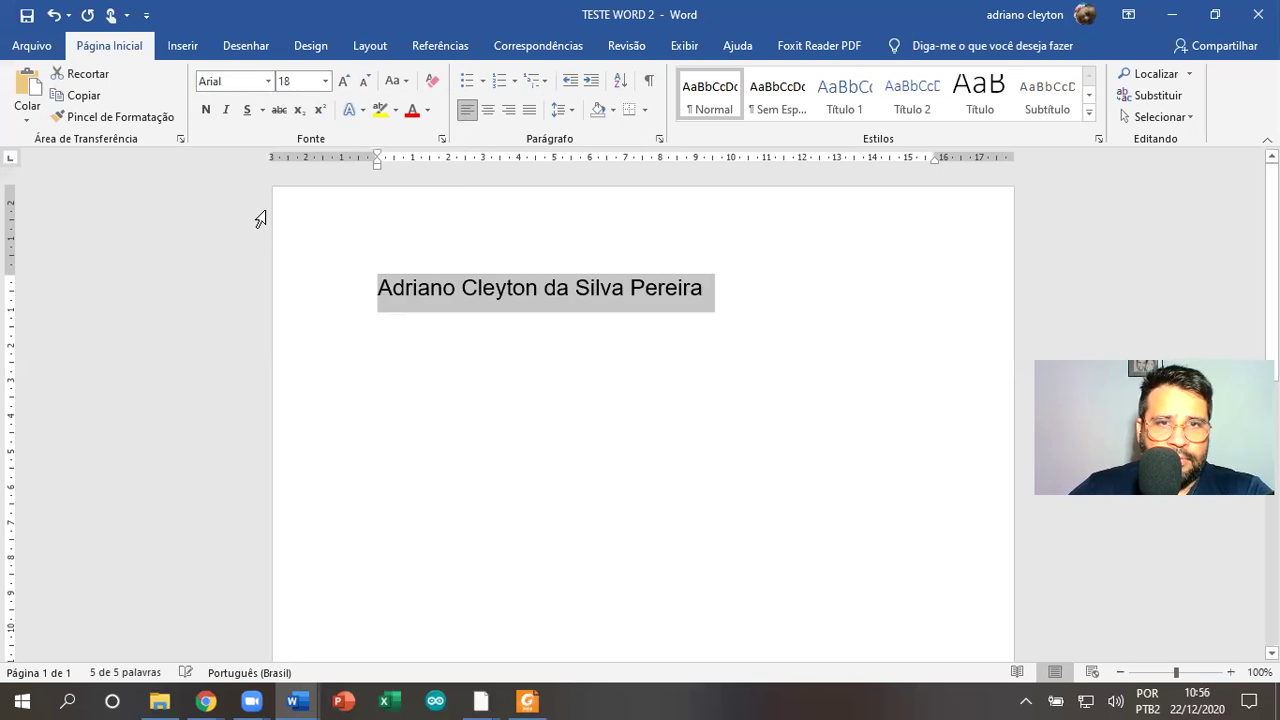
left_click(204, 111)
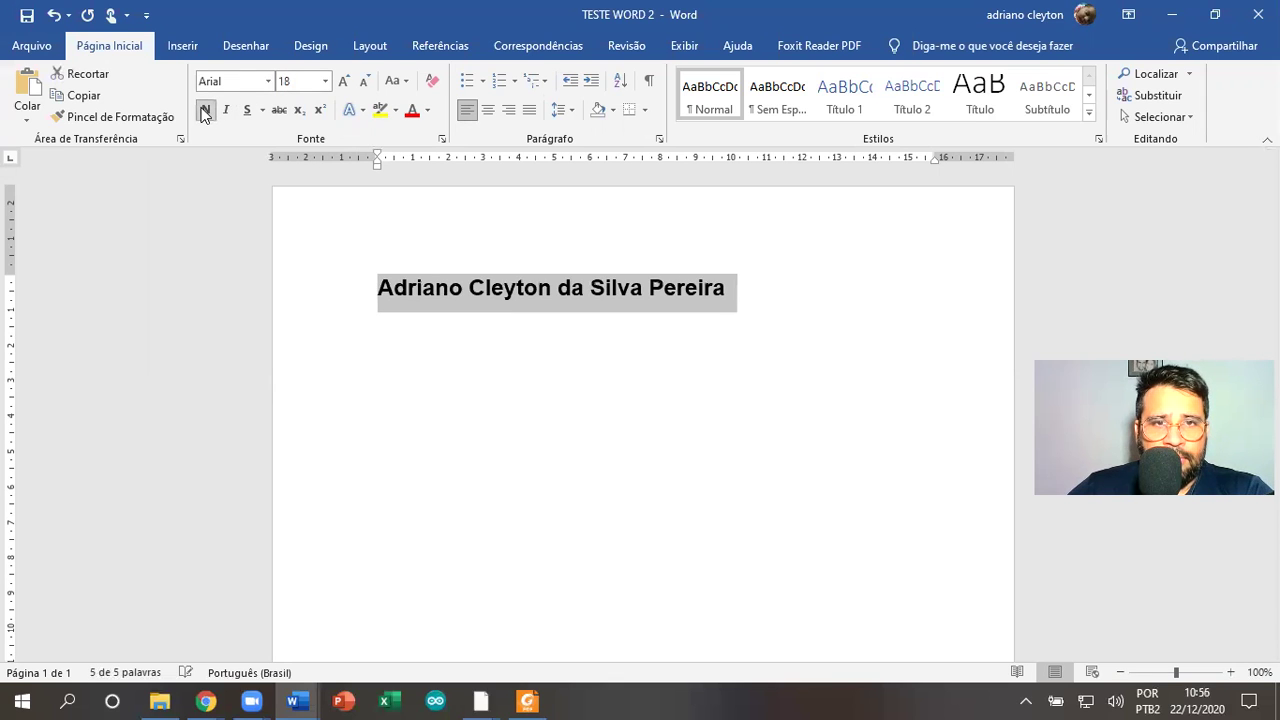
left_click(204, 111)
left_click(228, 111)
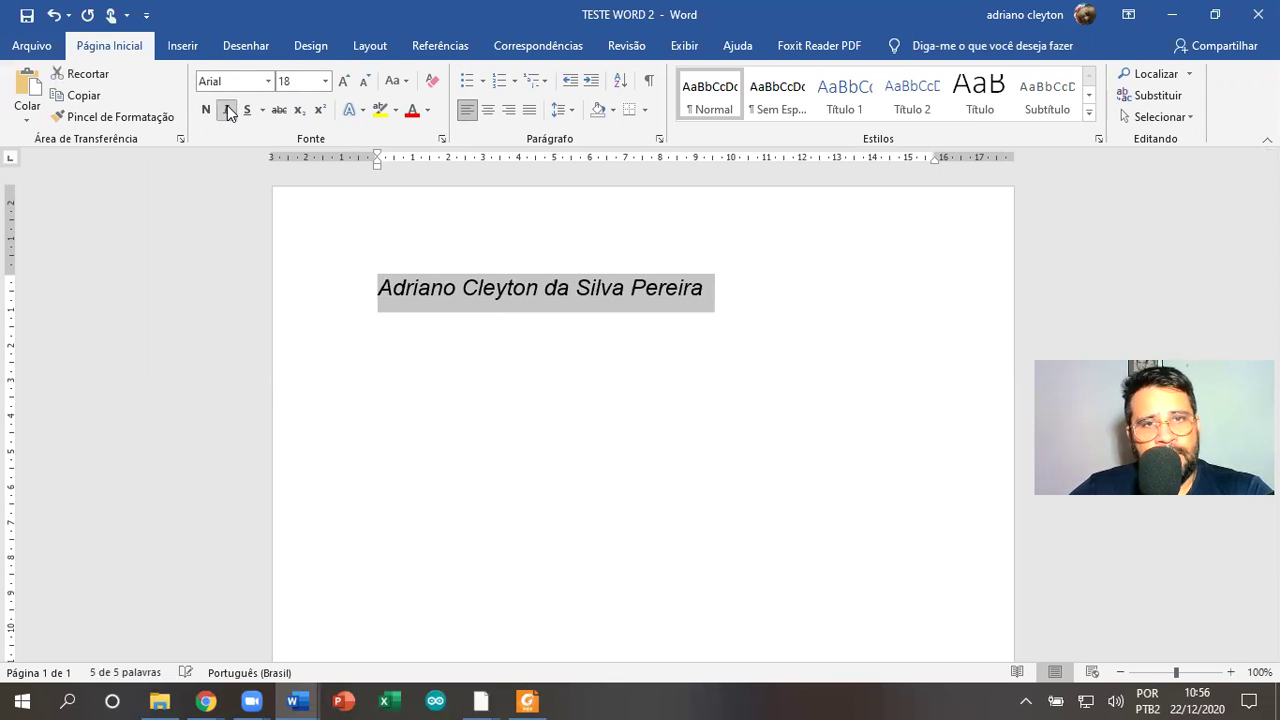
left_click(228, 111)
left_click(246, 110)
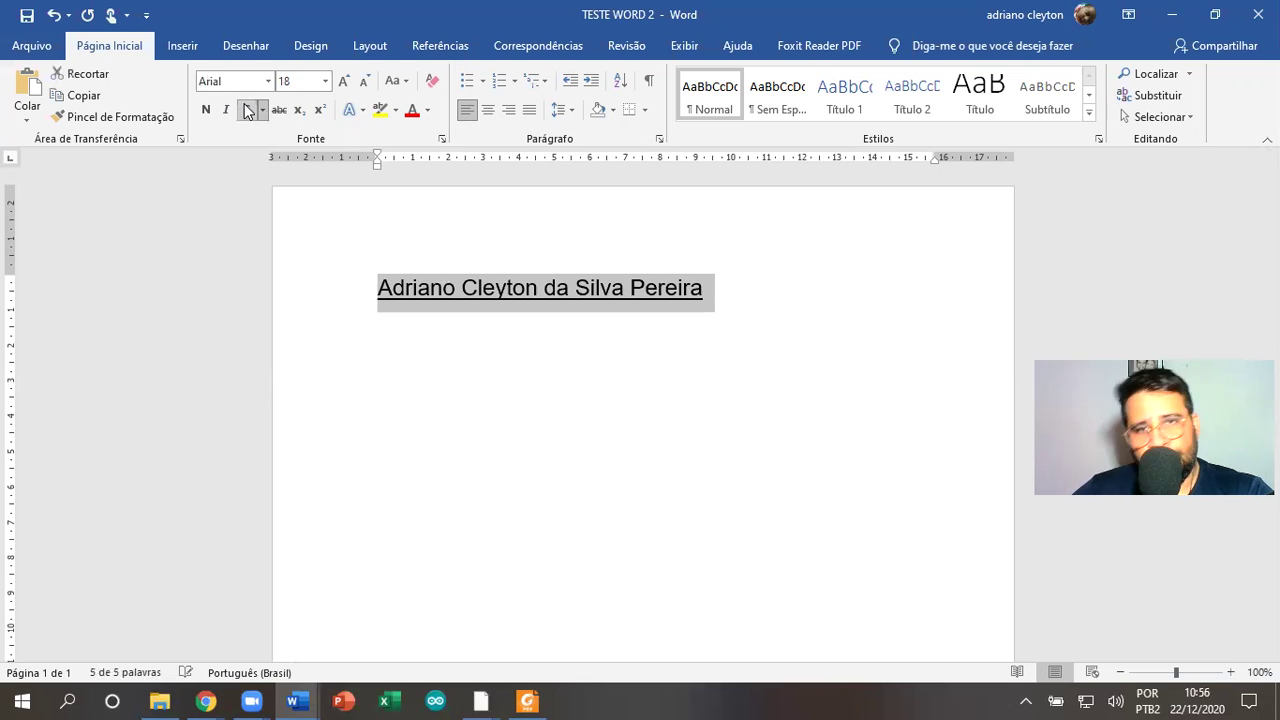
left_click(246, 110)
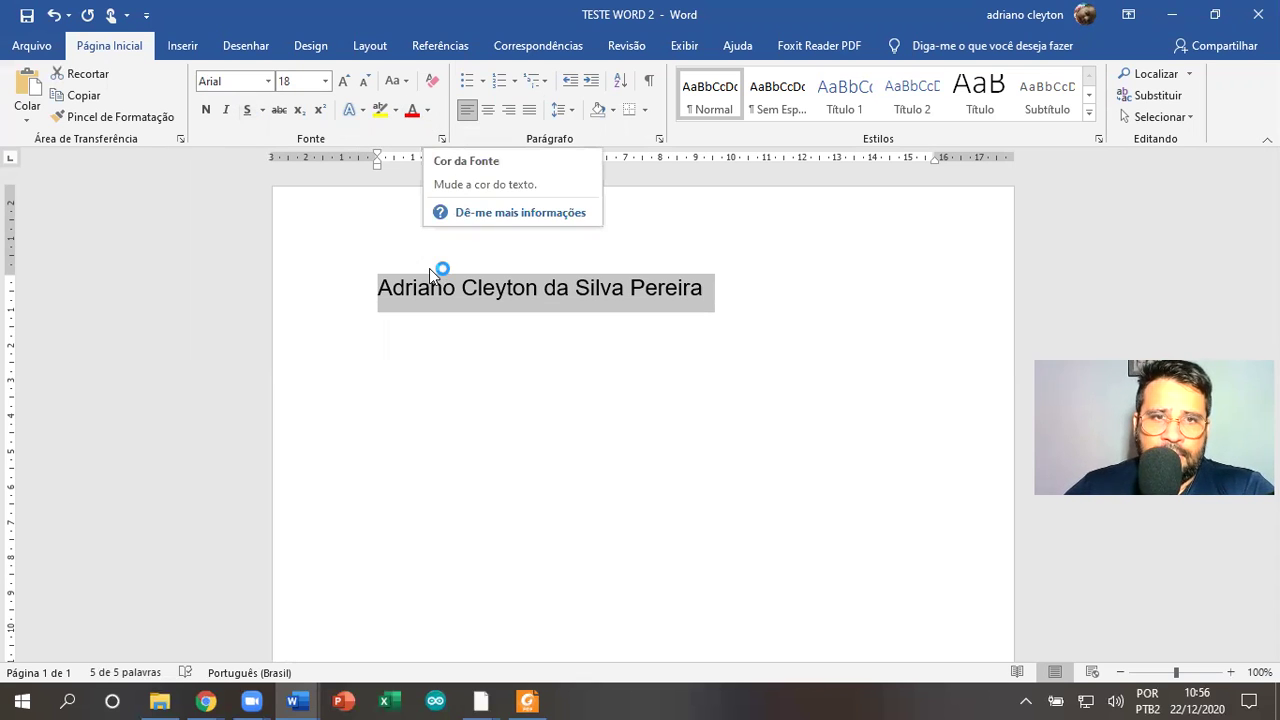
Colour the second word of the name blue
left_click(499, 228)
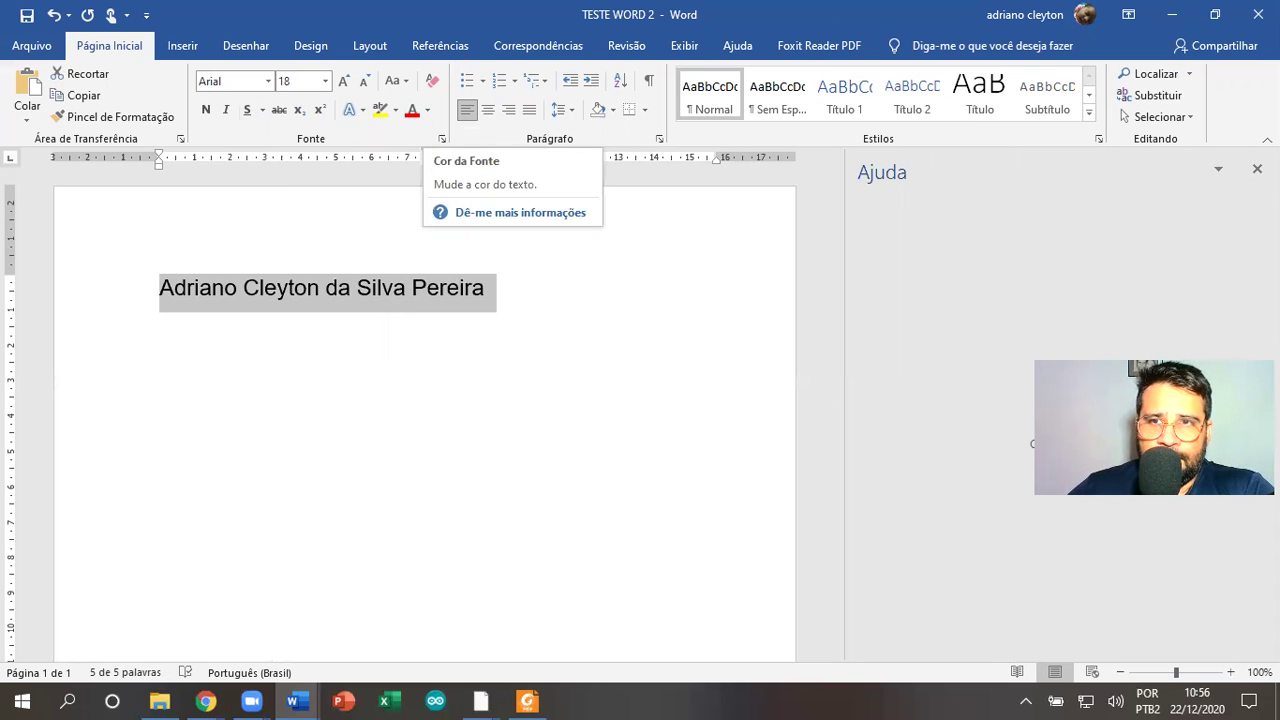
left_click(1257, 169)
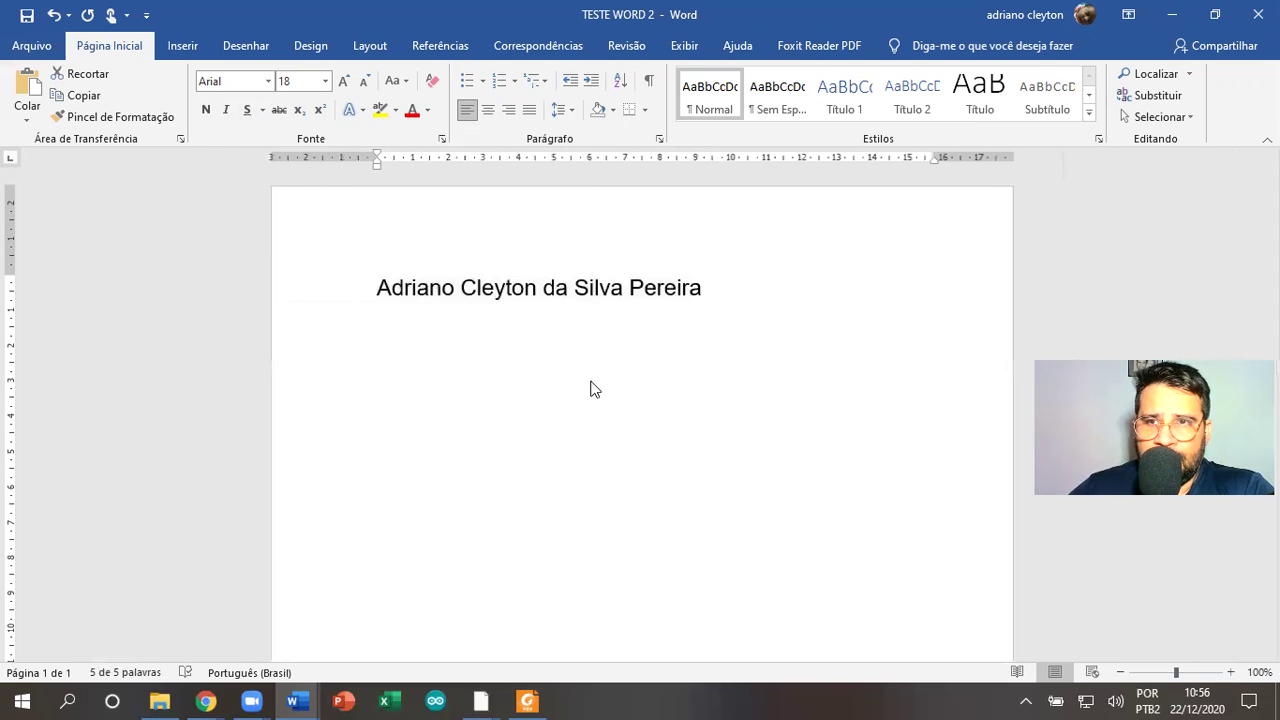
double_click(498, 289)
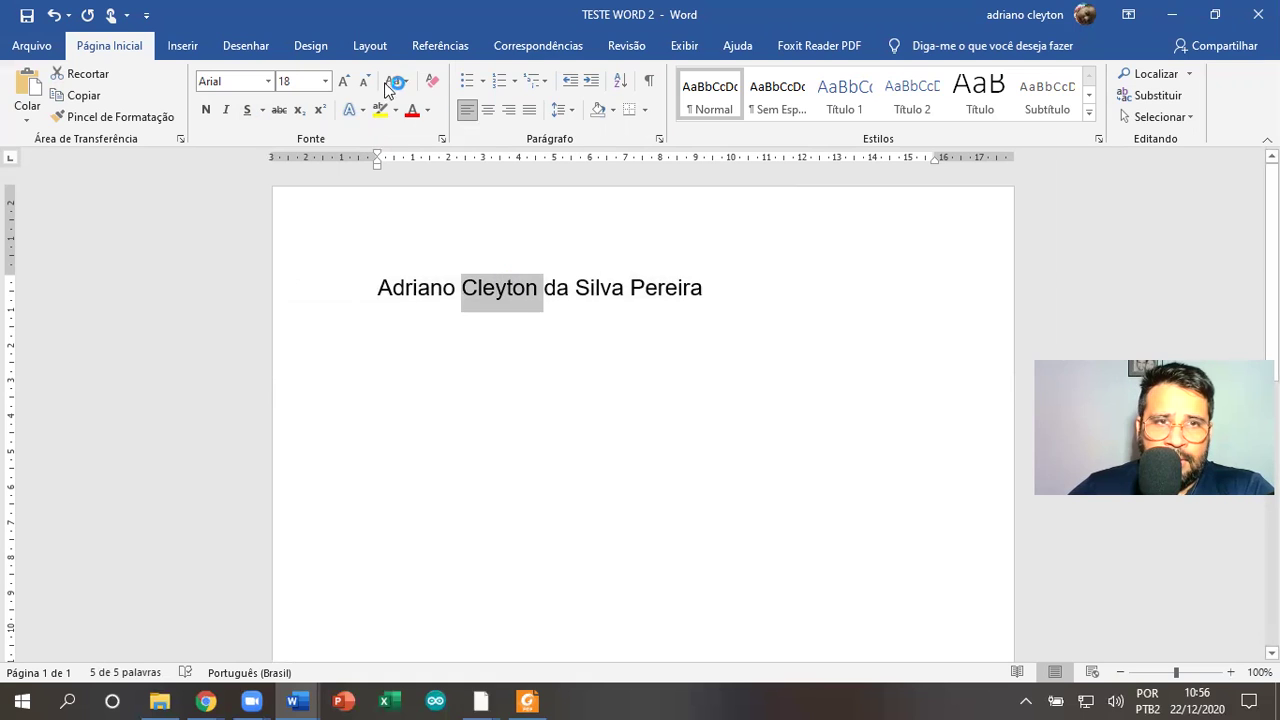
left_click(429, 111)
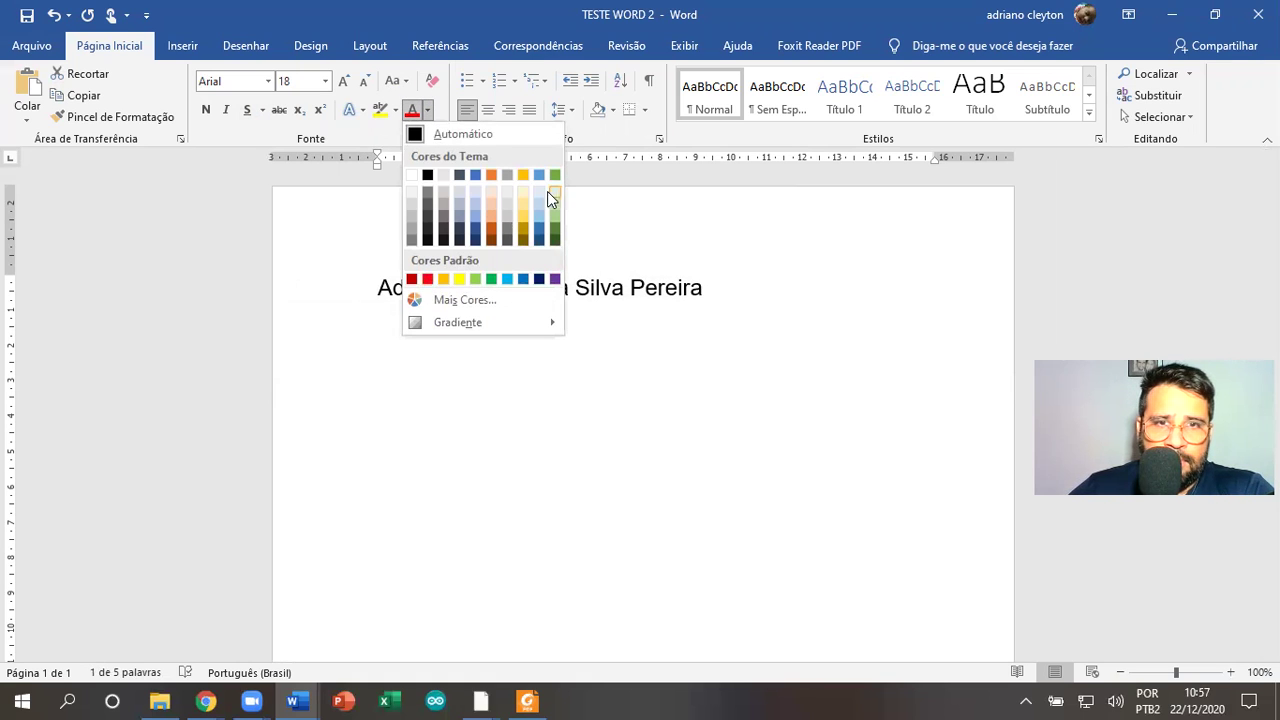
left_click(538, 228)
left_click(679, 288)
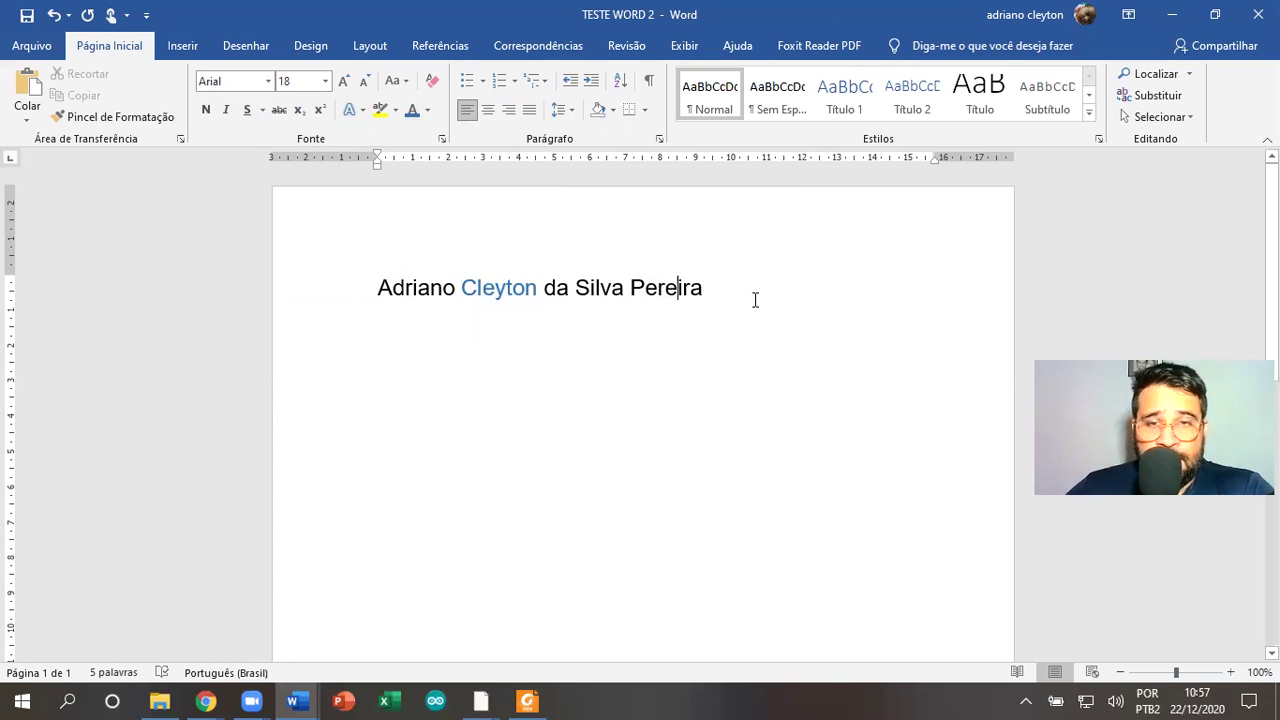
Highlight the whole name line in yellow, then undo the highlight
left_click_drag(744, 292, 374, 289)
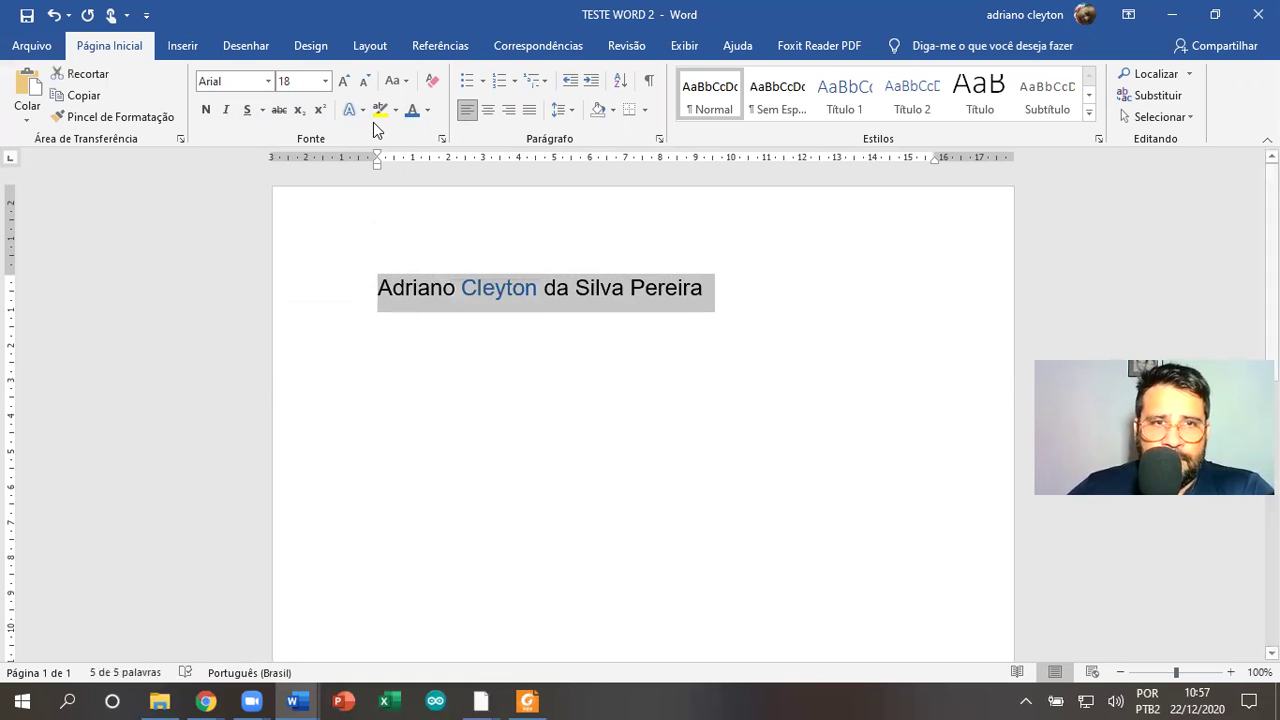
left_click(379, 110)
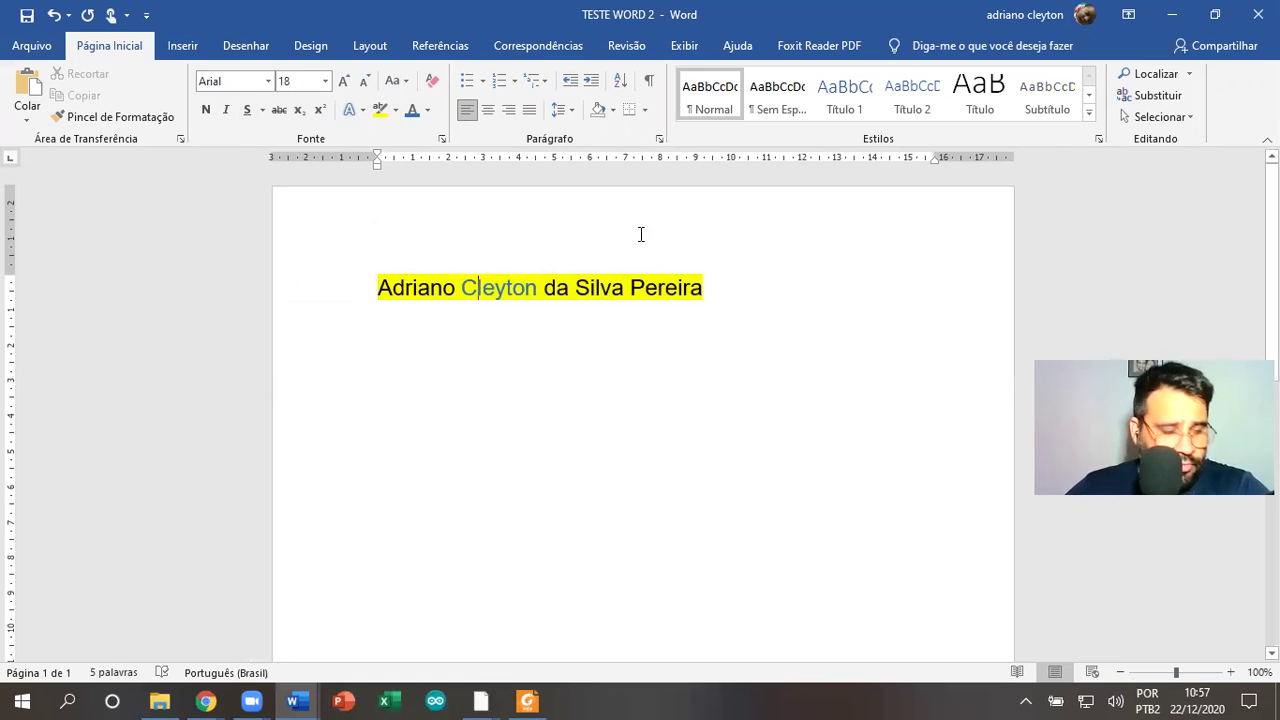
key("ctrl+z")
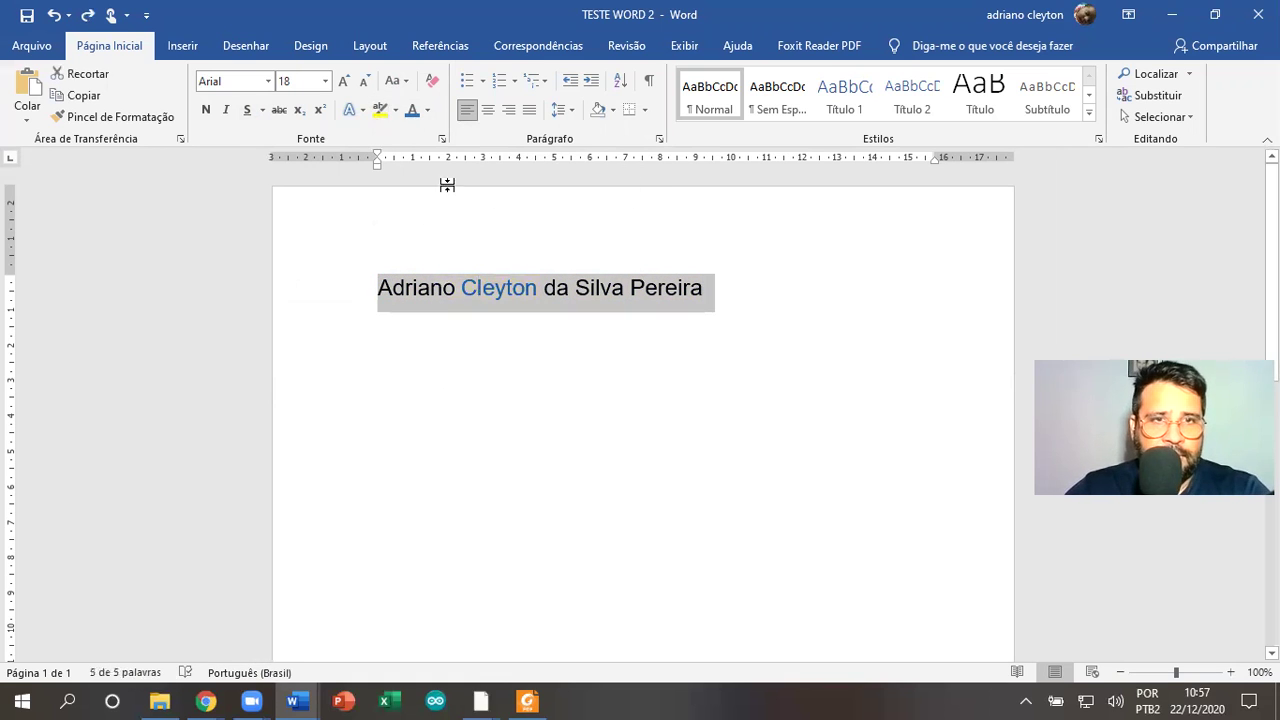
left_click(466, 287)
left_click(379, 110)
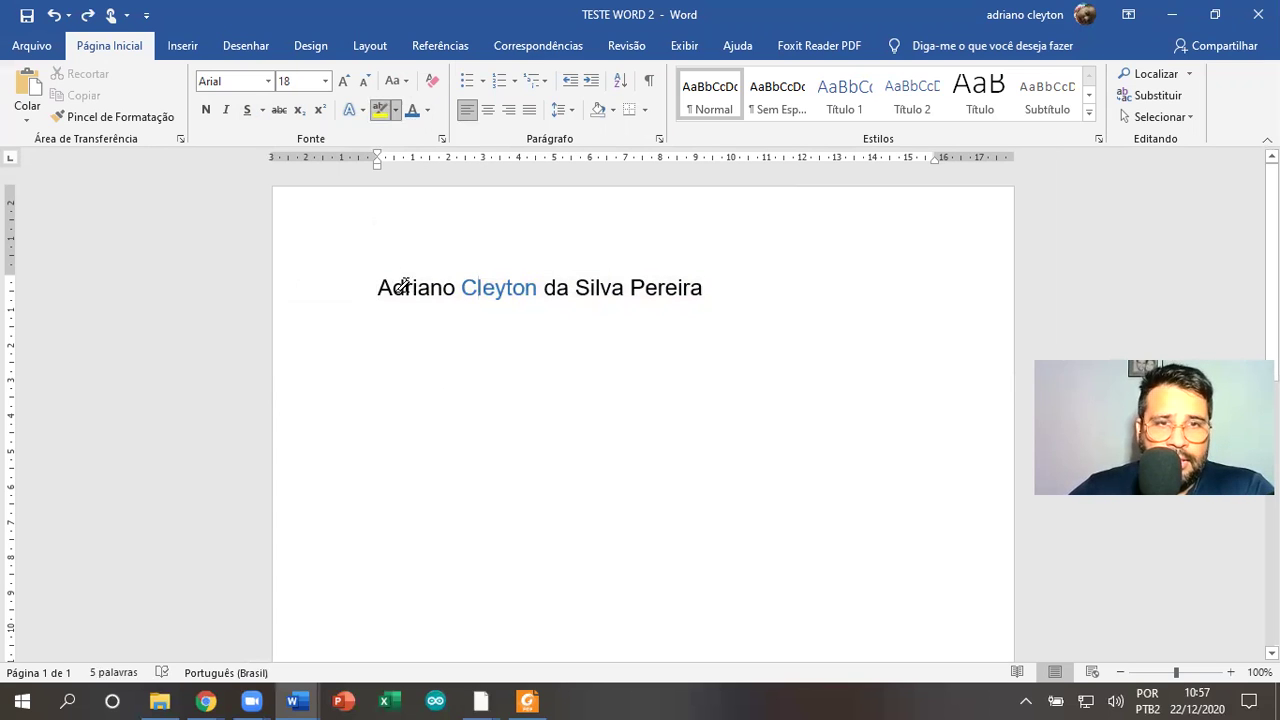
Highlight the first word of the name with the highlighter pen
mouse_move(386, 283)
left_mouse_down()
mouse_move(643, 283)
mouse_move(445, 285)
mouse_move(610, 283)
left_mouse_up()
left_click_drag(457, 281, 456, 281)
left_click_drag(379, 284, 546, 279)
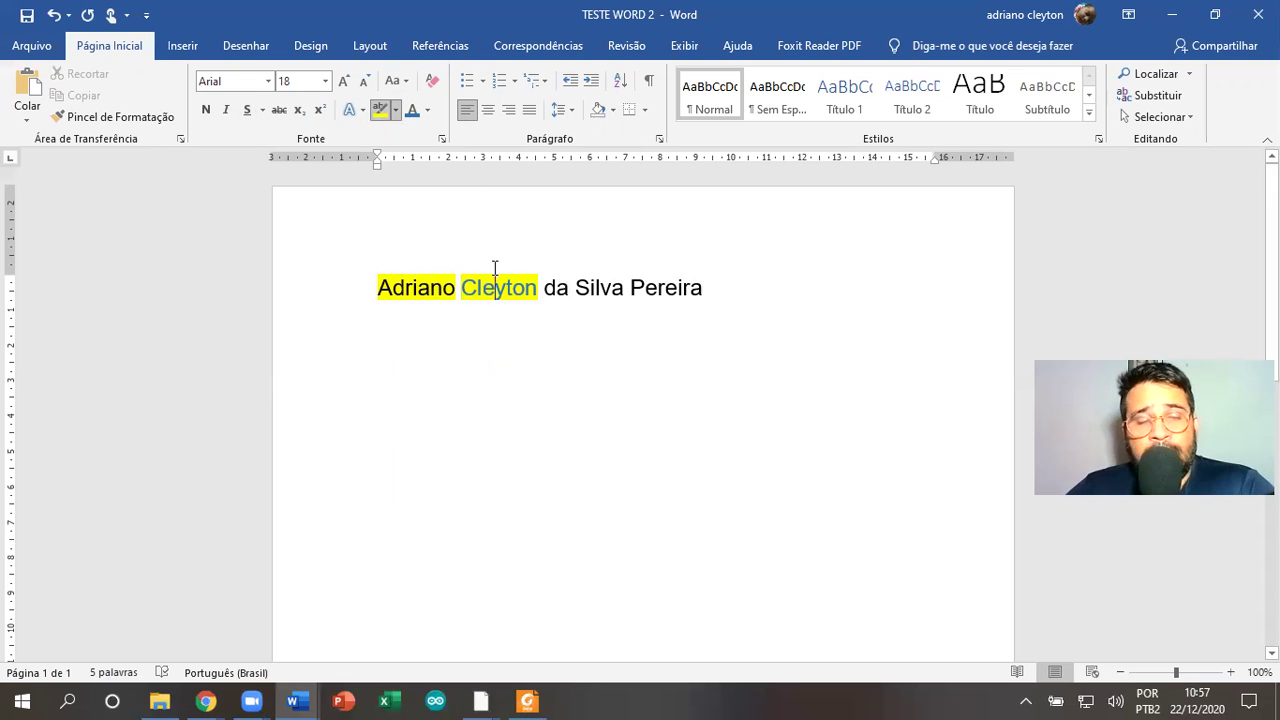
left_click(382, 111)
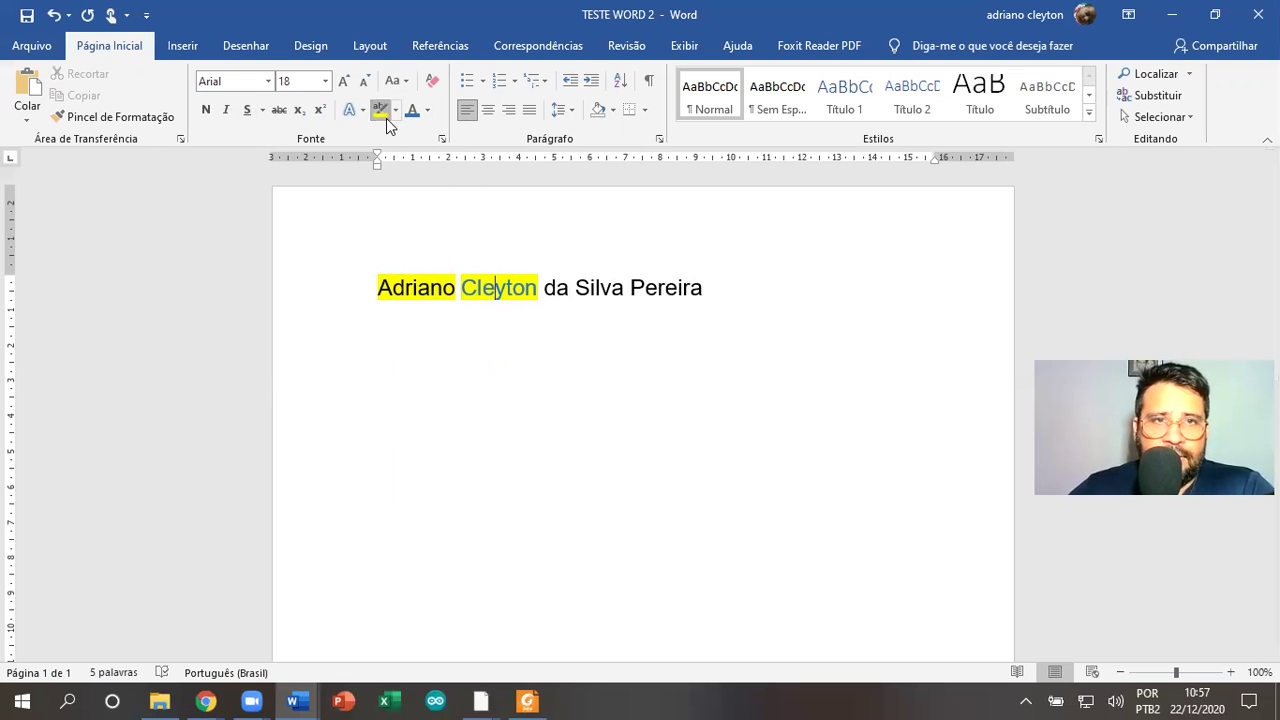
Set highlight to No Color and reset the whole line's font colour to Automatic
left_click_drag(378, 287, 590, 298)
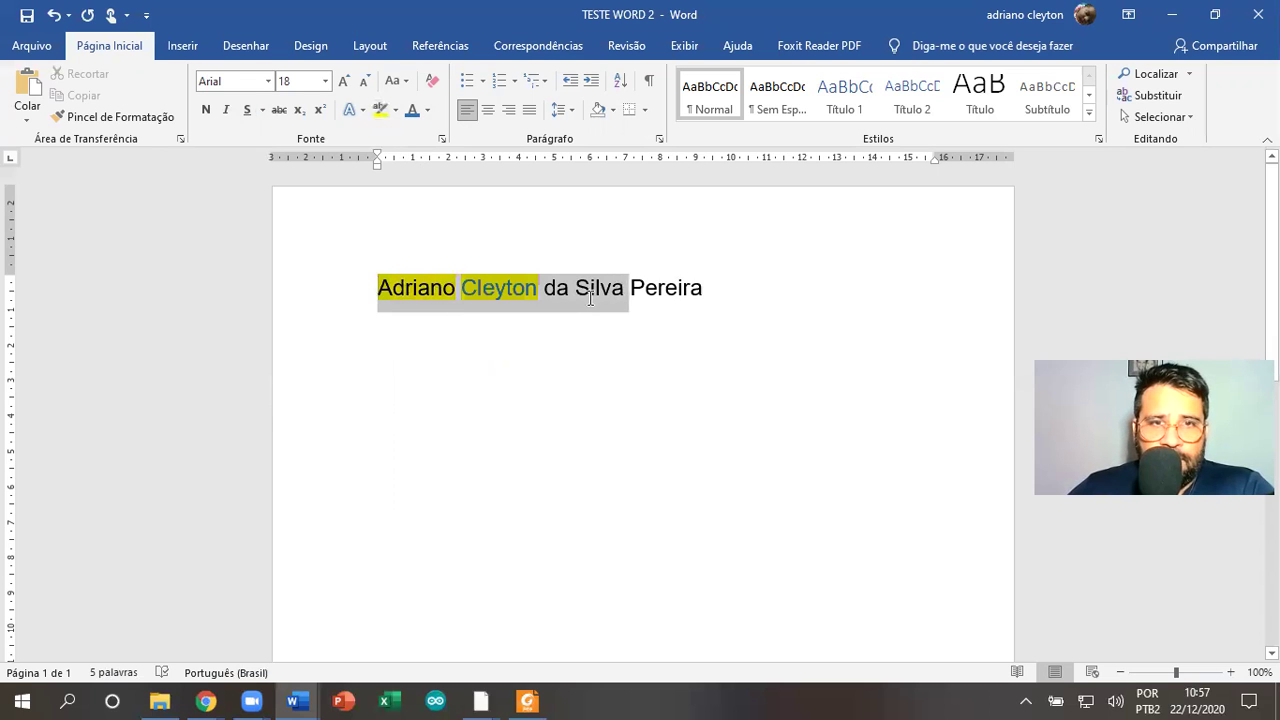
left_click(396, 110)
left_click(409, 218)
left_click(571, 237)
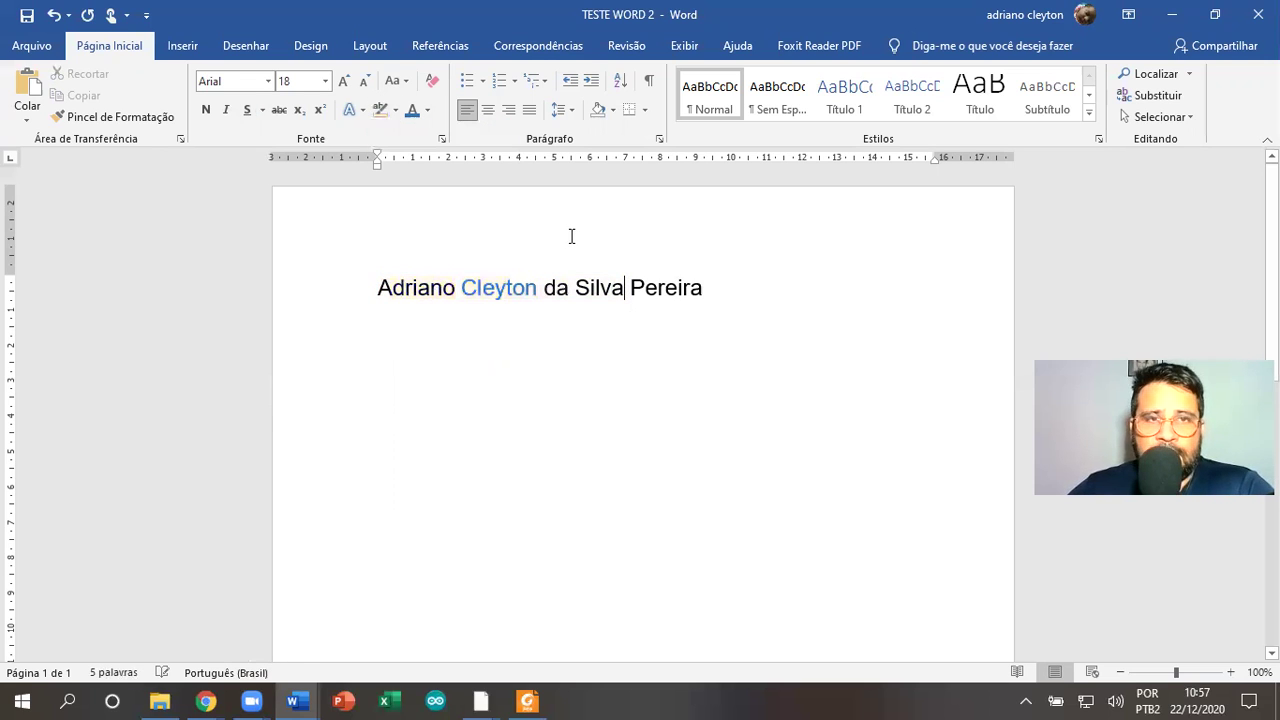
left_click_drag(688, 287, 341, 266)
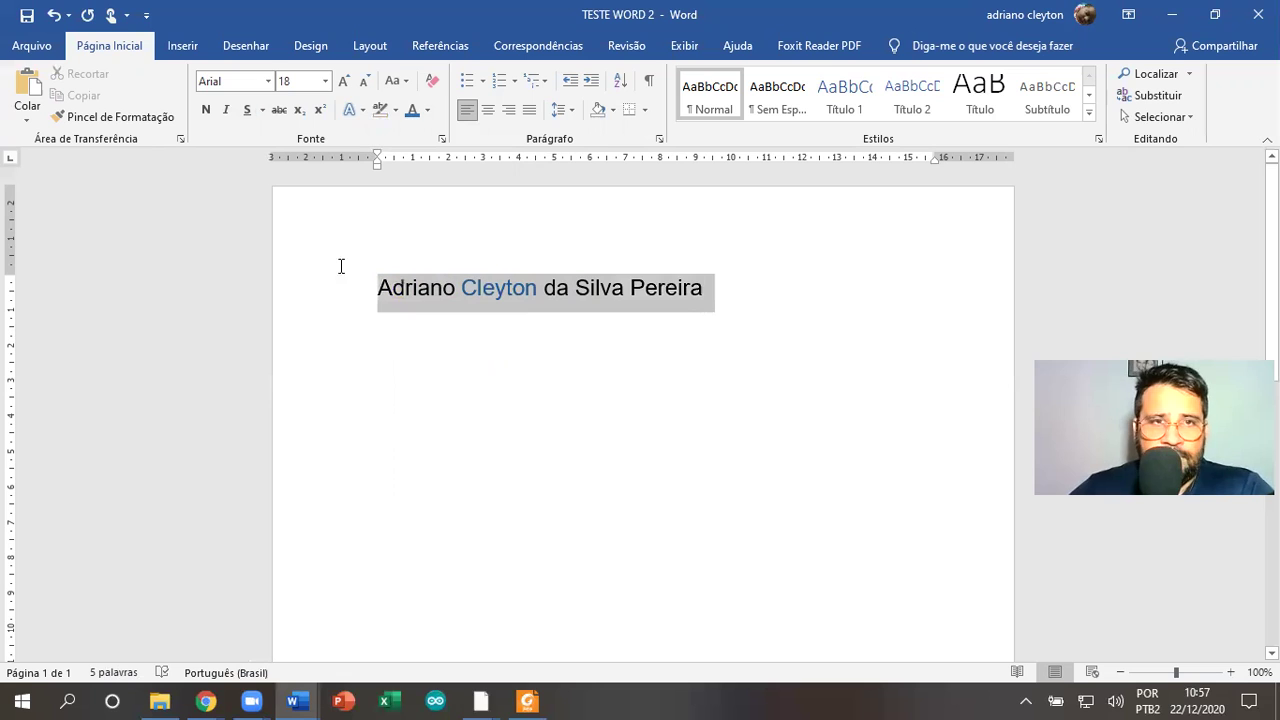
left_click(427, 110)
left_click(421, 143)
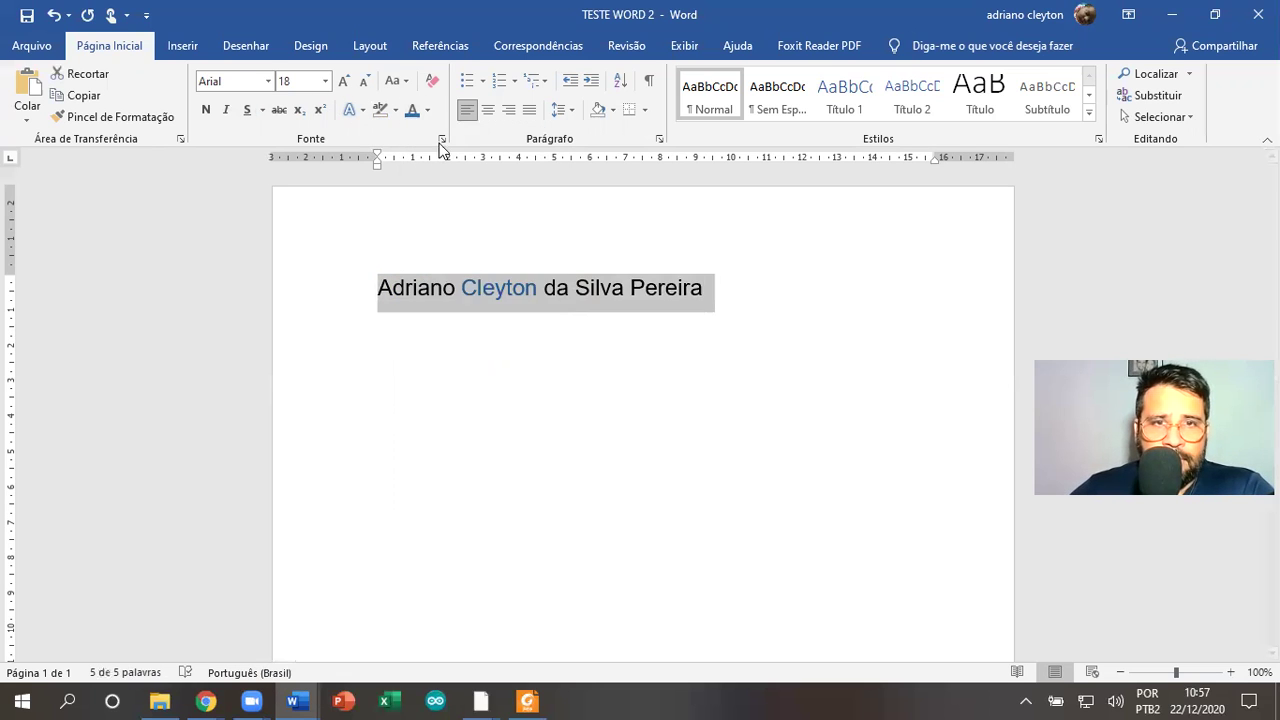
left_click(637, 251)
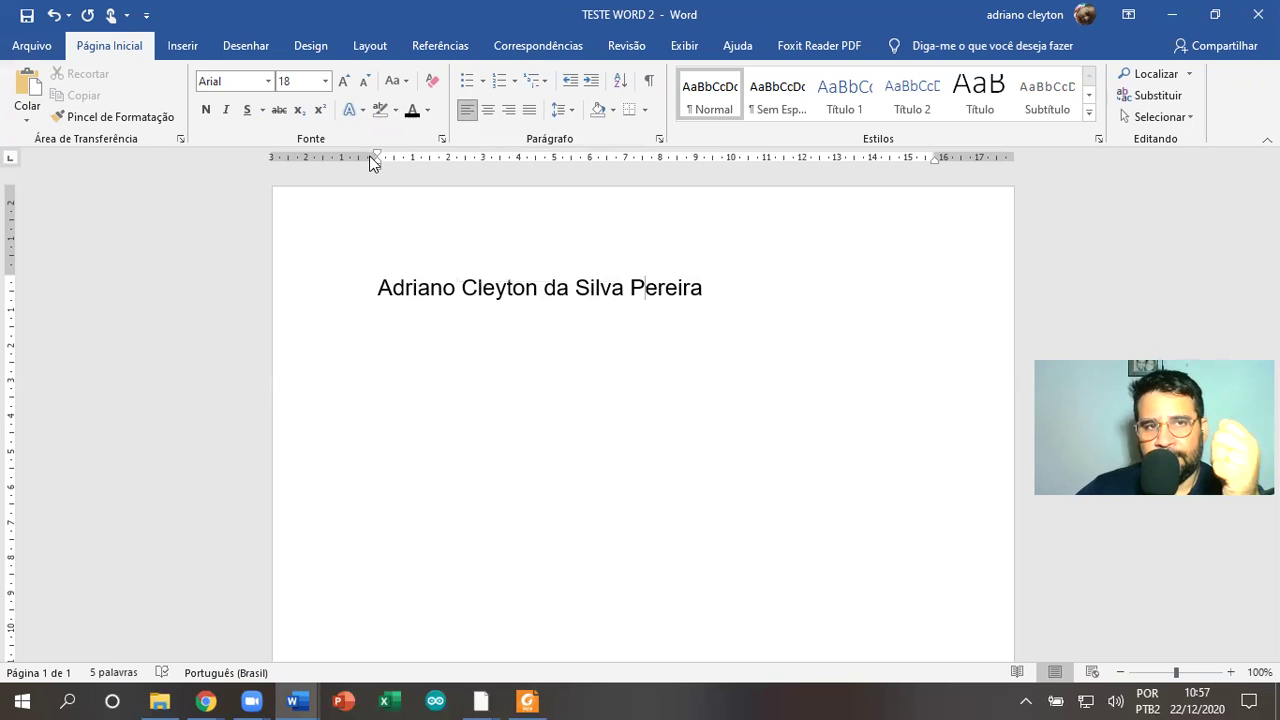
left_click(699, 293)
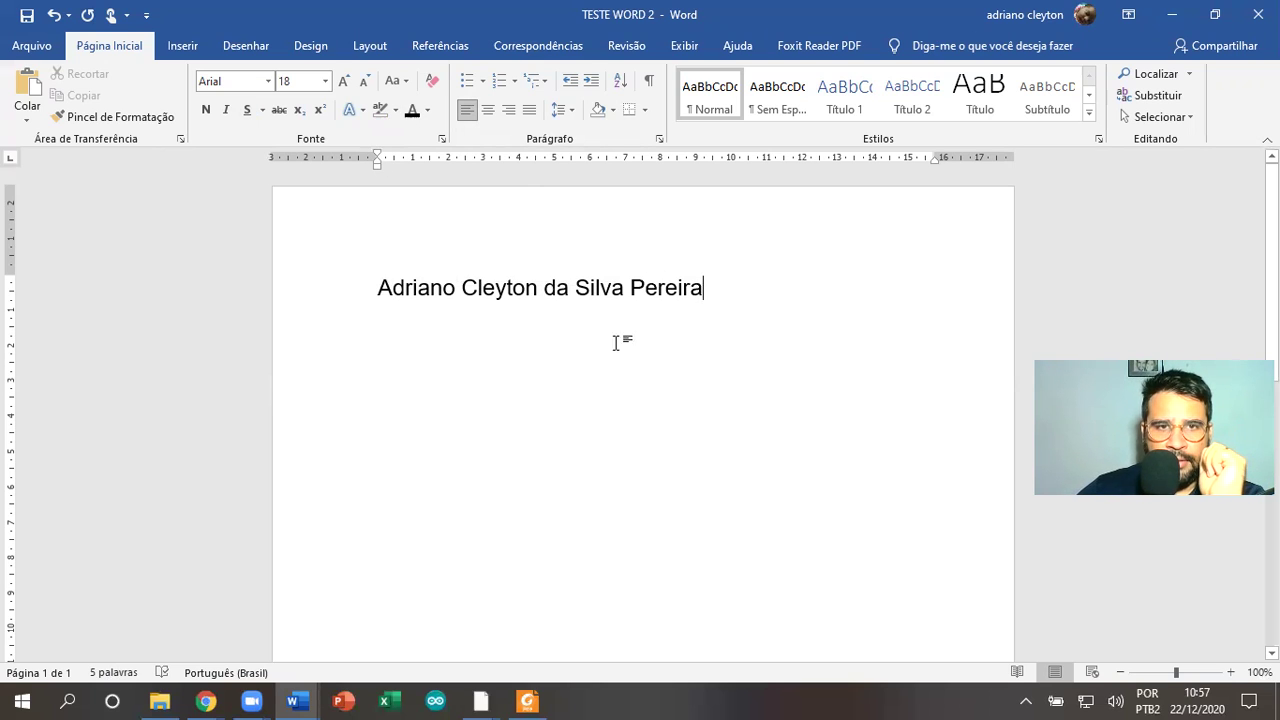
left_click_drag(704, 289, 575, 291)
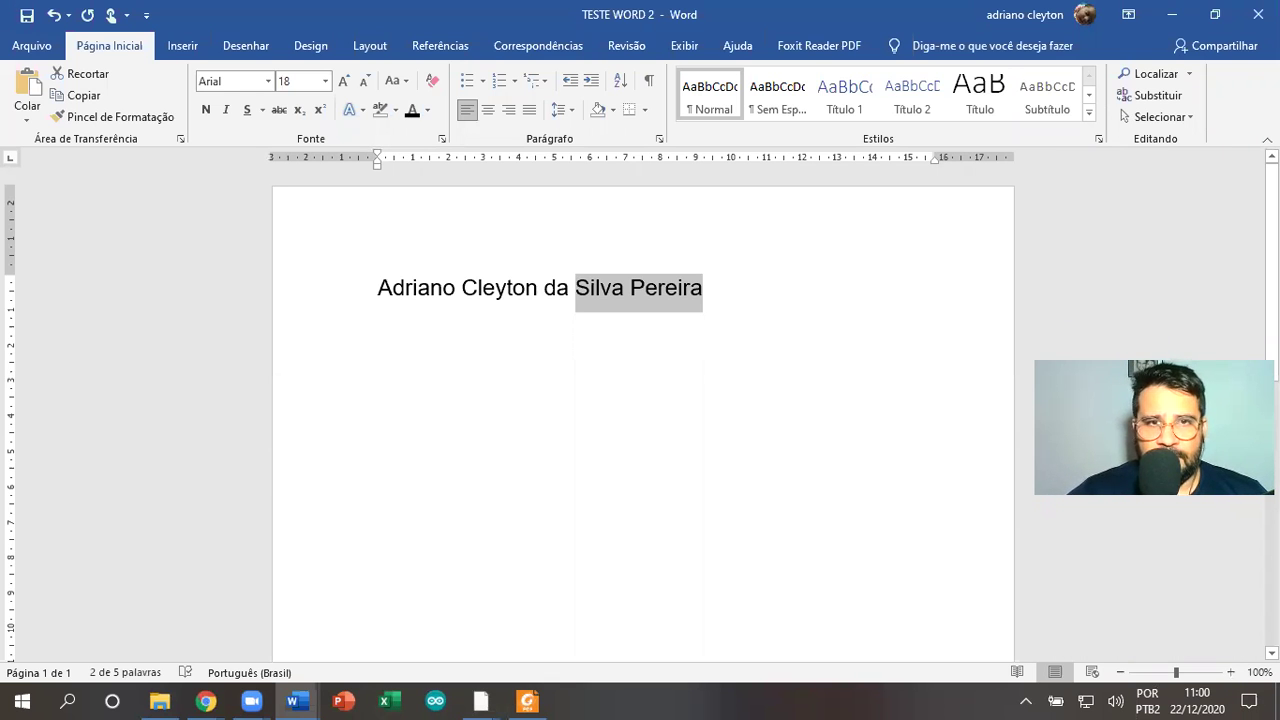
Copy the paragraphs from the PDF and paste them on a new line below the name
key("alt+Tab")
scroll(178, 405, "up", 3)
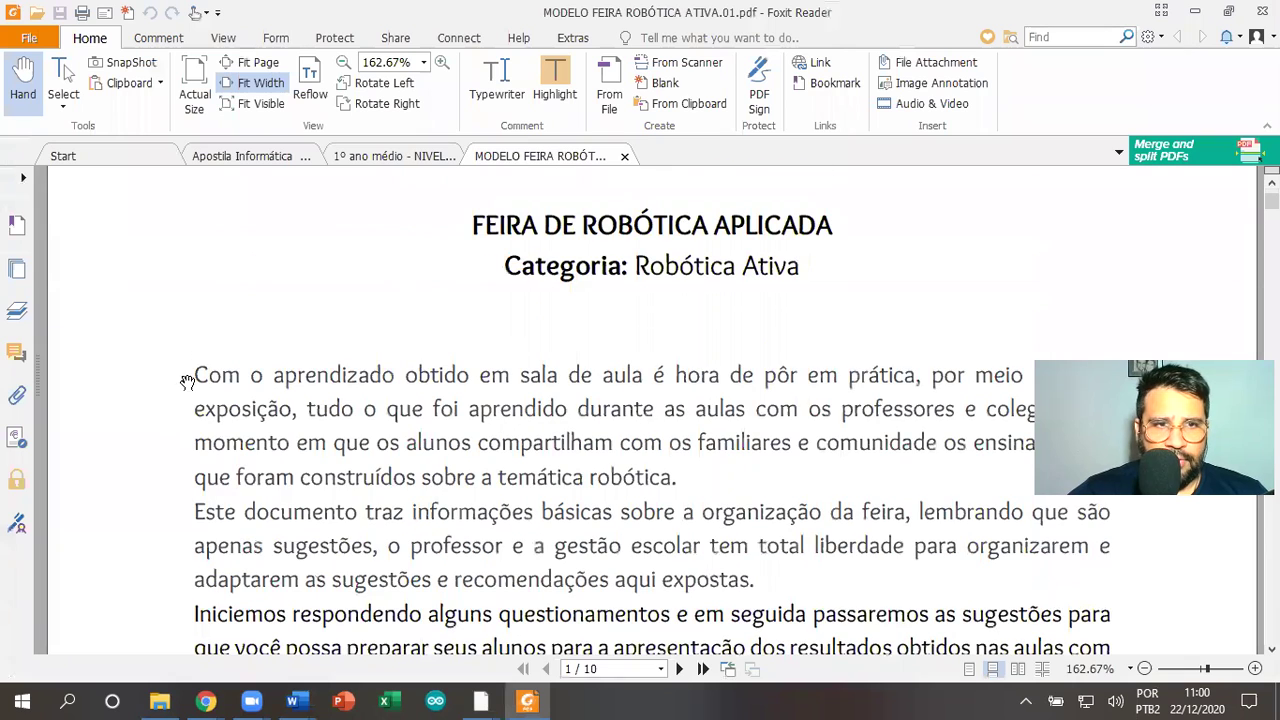
left_click_drag(194, 373, 792, 583)
key("ctrl+c")
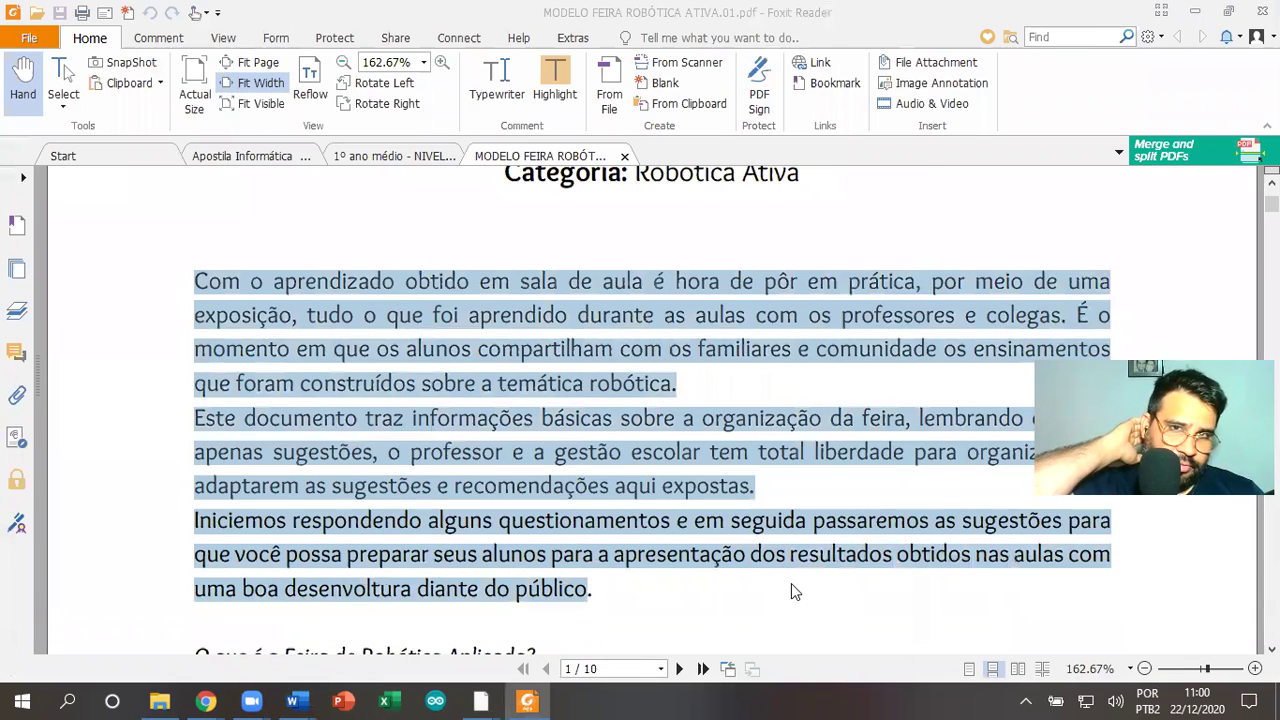
key("alt+Tab")
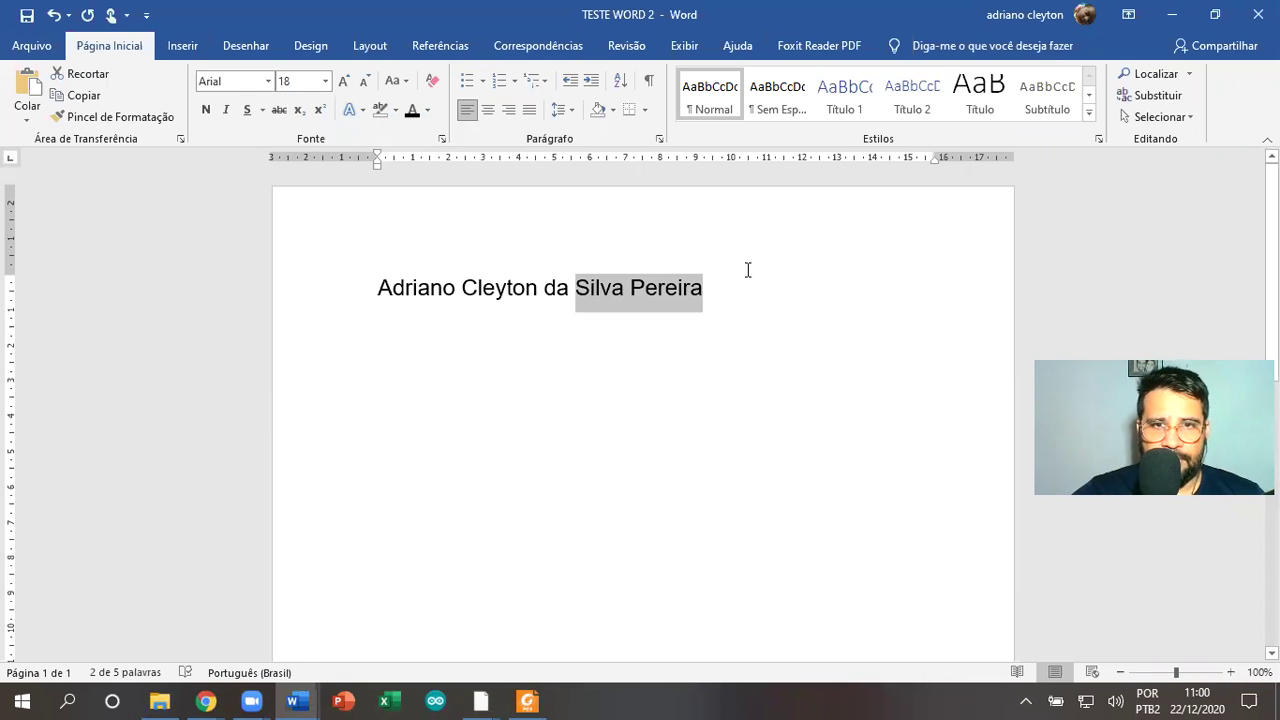
left_click(768, 266)
key("Return")
key("Return")
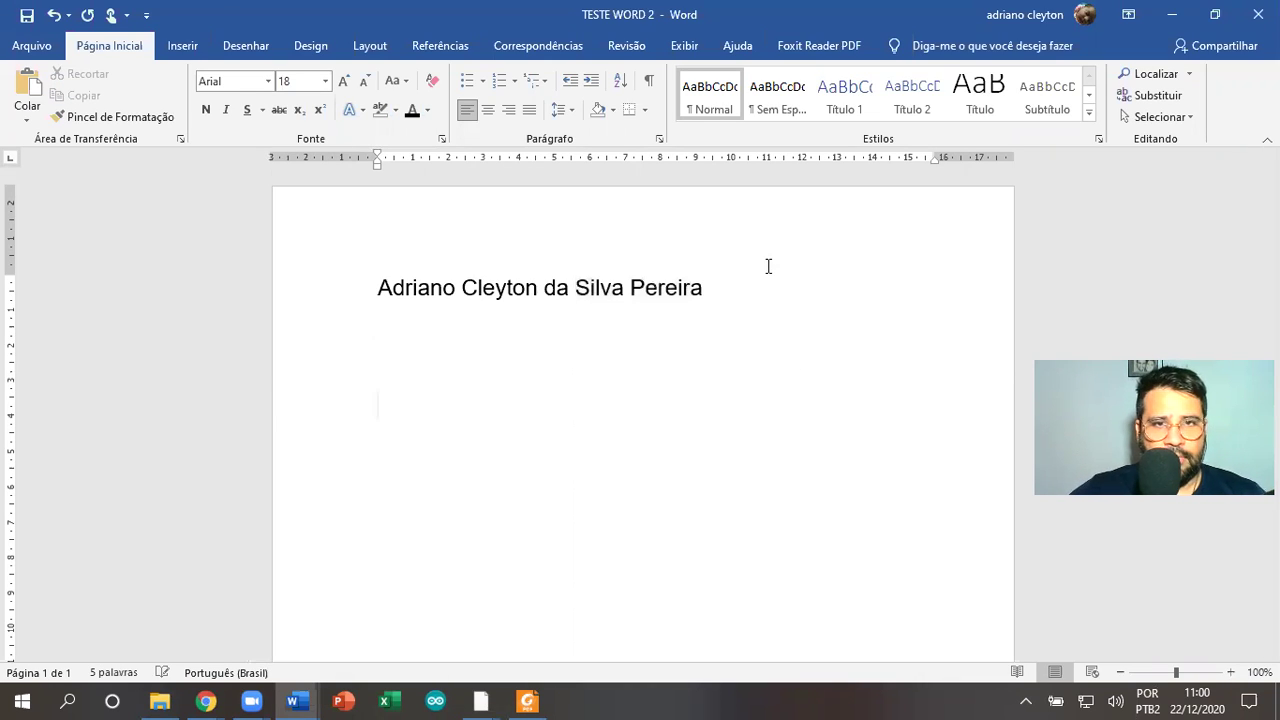
key("ctrl+v")
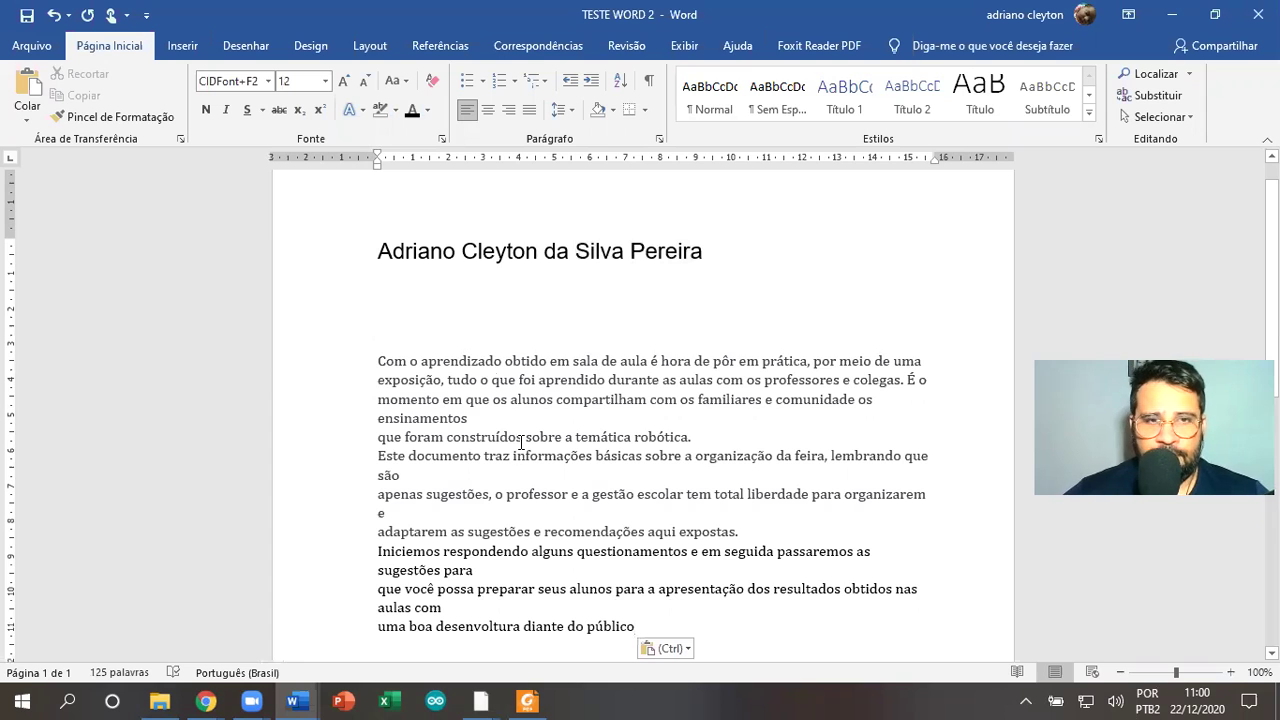
Justify the pasted body text, after trying right and centre alignment
left_click_drag(378, 364, 395, 480)
left_click(393, 384)
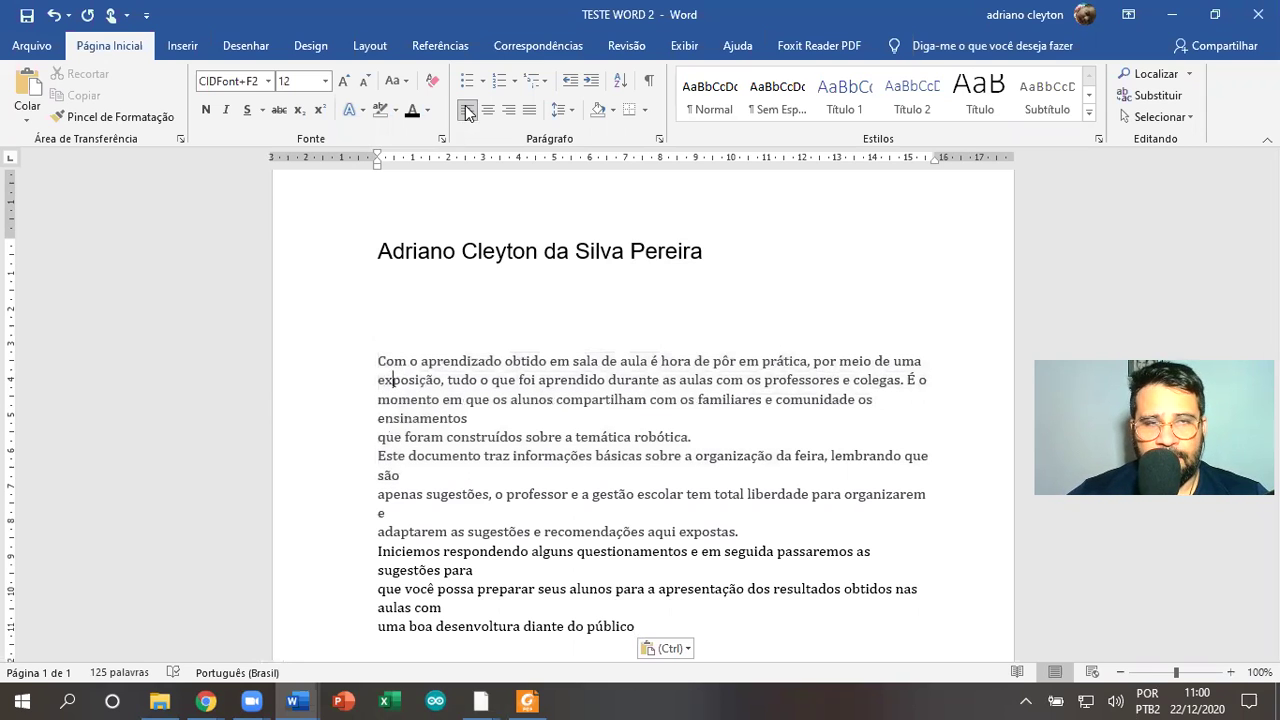
left_click_drag(379, 364, 636, 628)
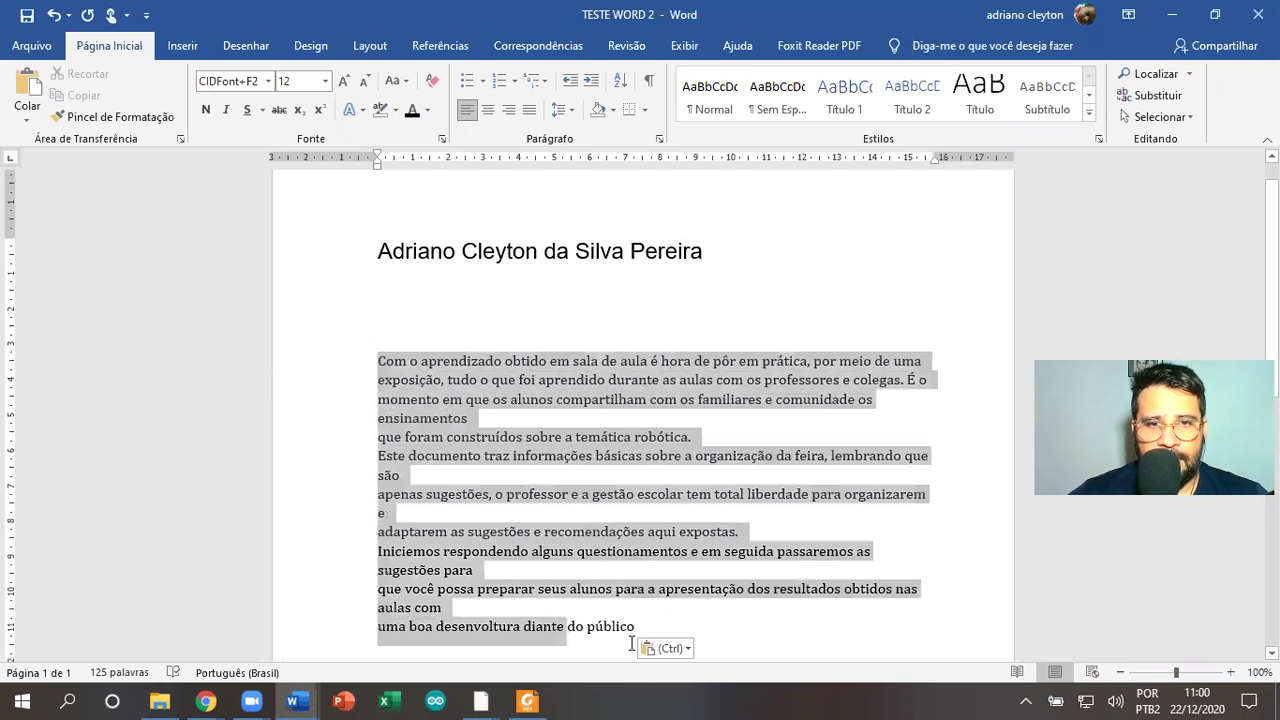
left_click(530, 111)
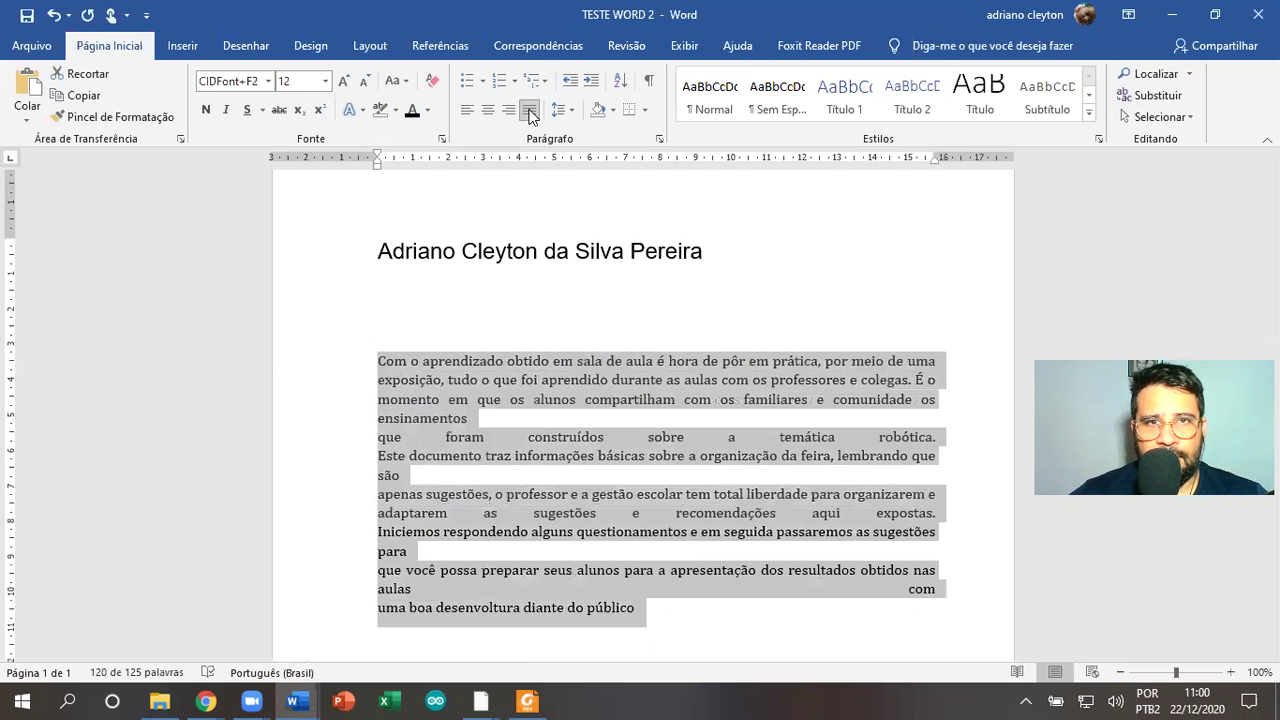
left_click(509, 110)
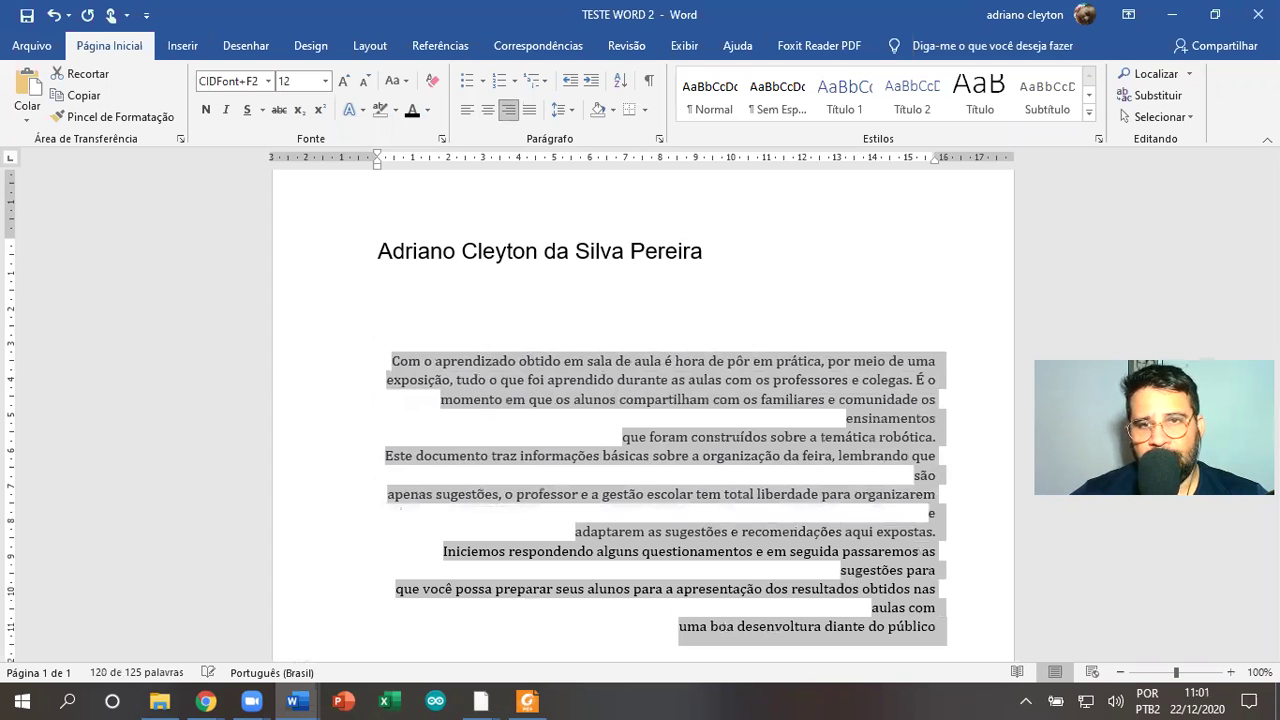
left_click(488, 110)
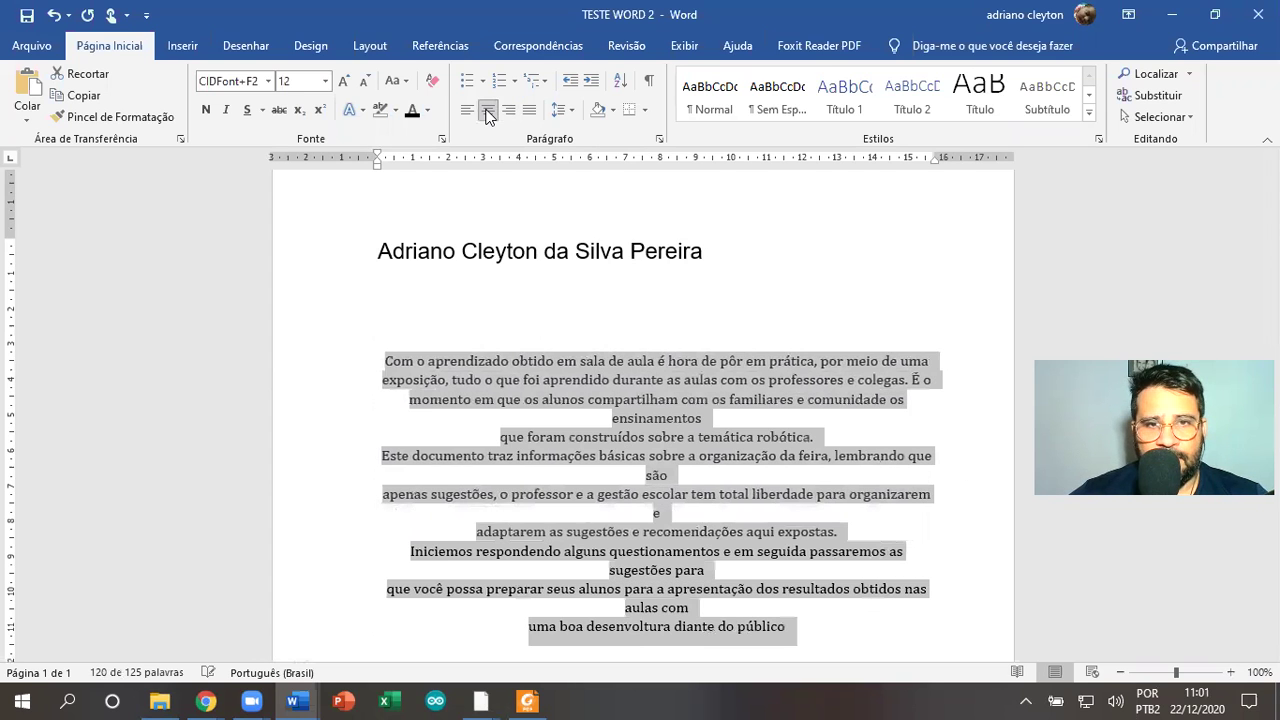
left_click(532, 114)
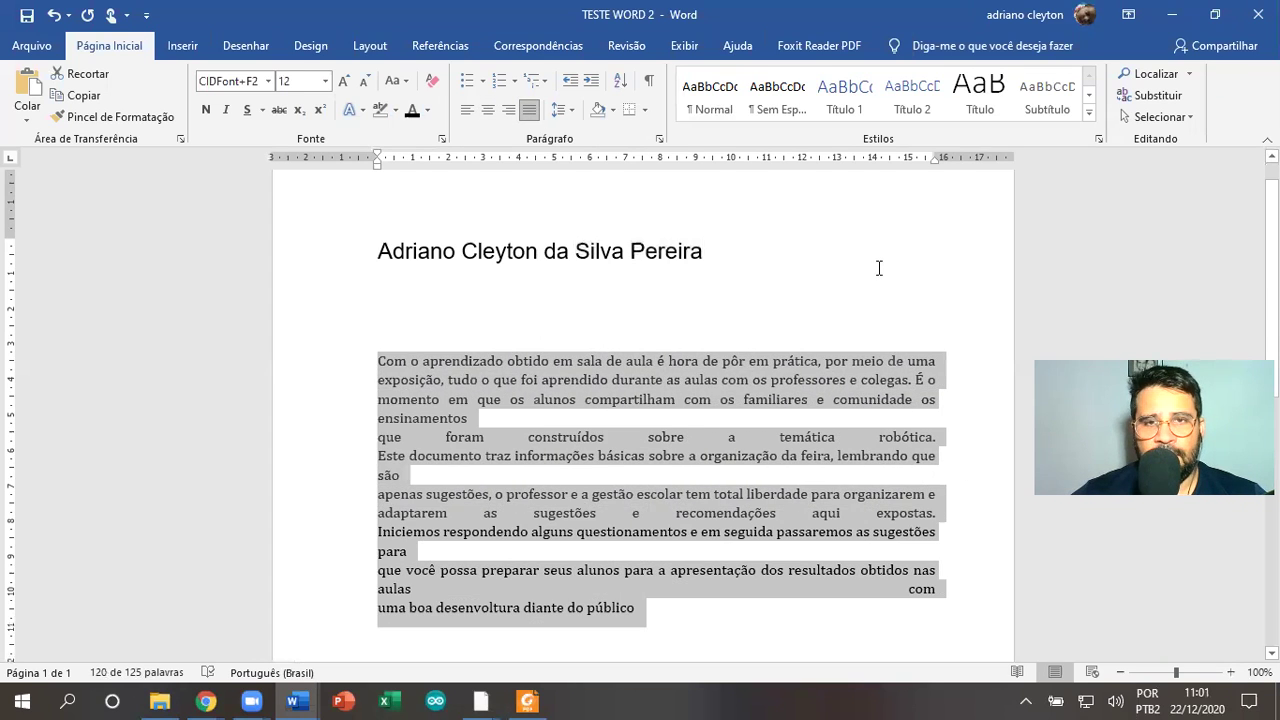
left_click(880, 267)
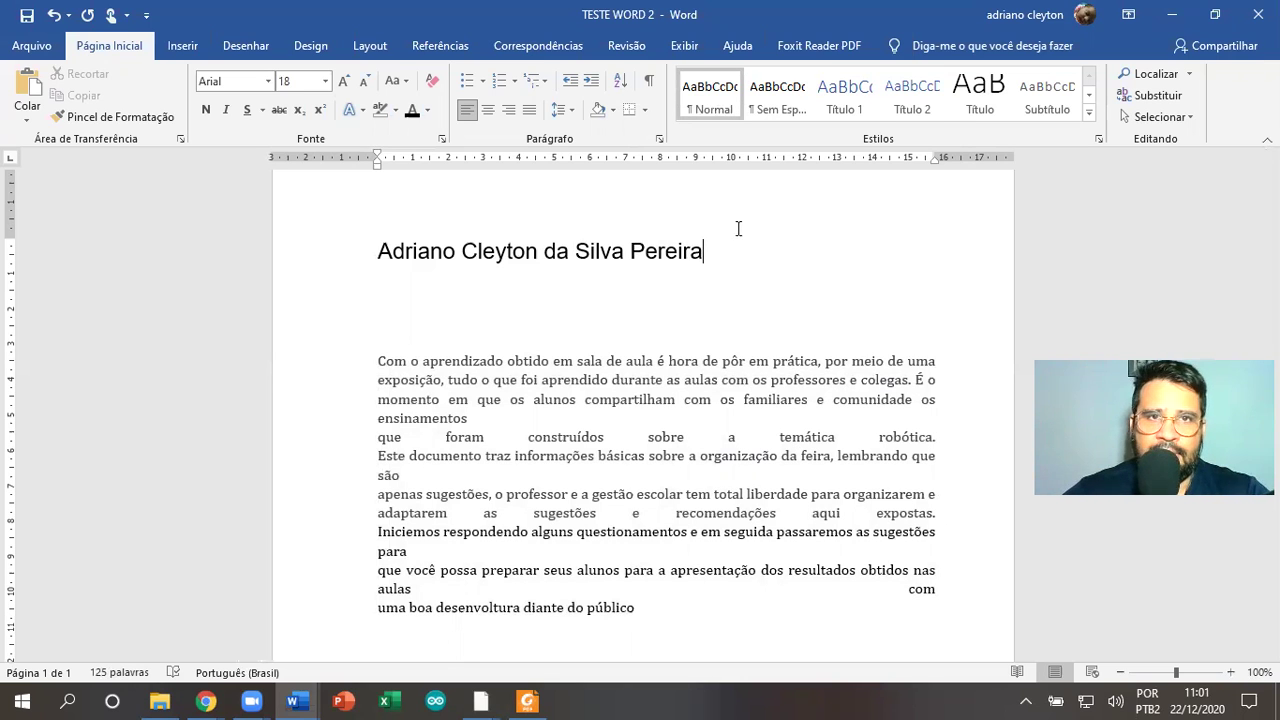
Replace the pasted paragraphs with a 'Tipos de Marcações:' line under the name
left_click_drag(660, 605, 346, 334)
key("Delete")
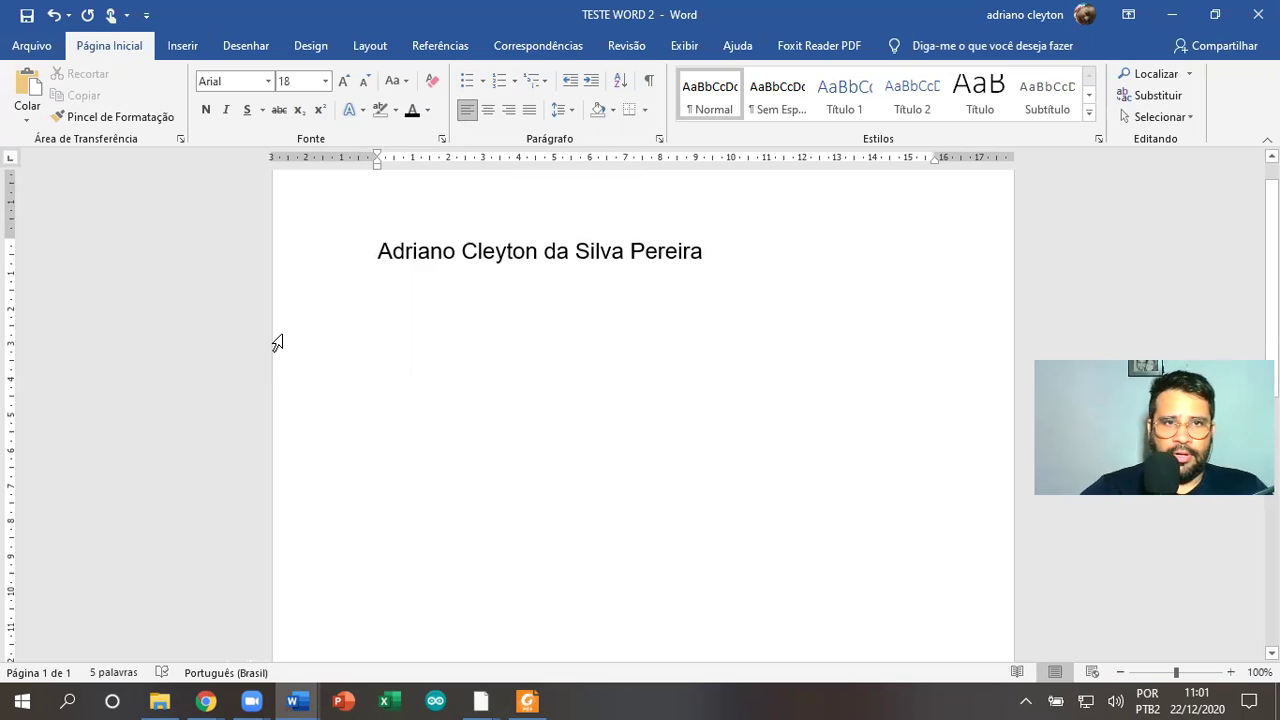
type("tipos de")
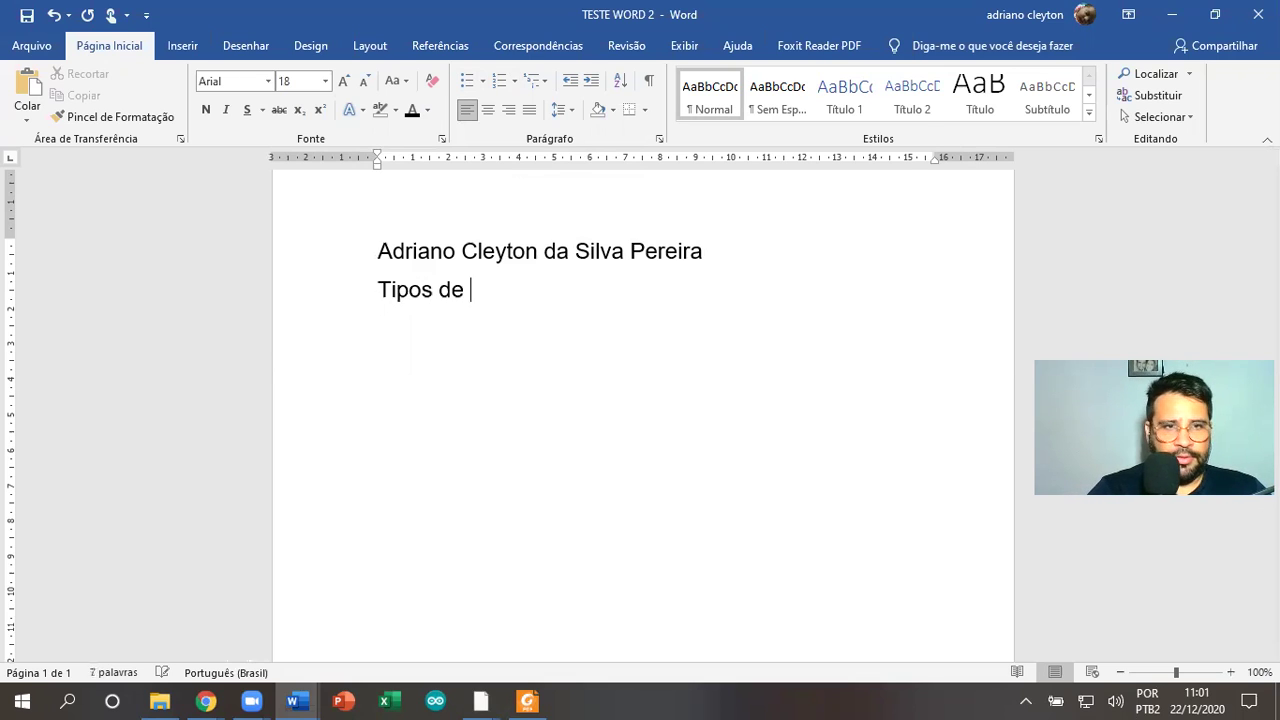
type(" Marc")
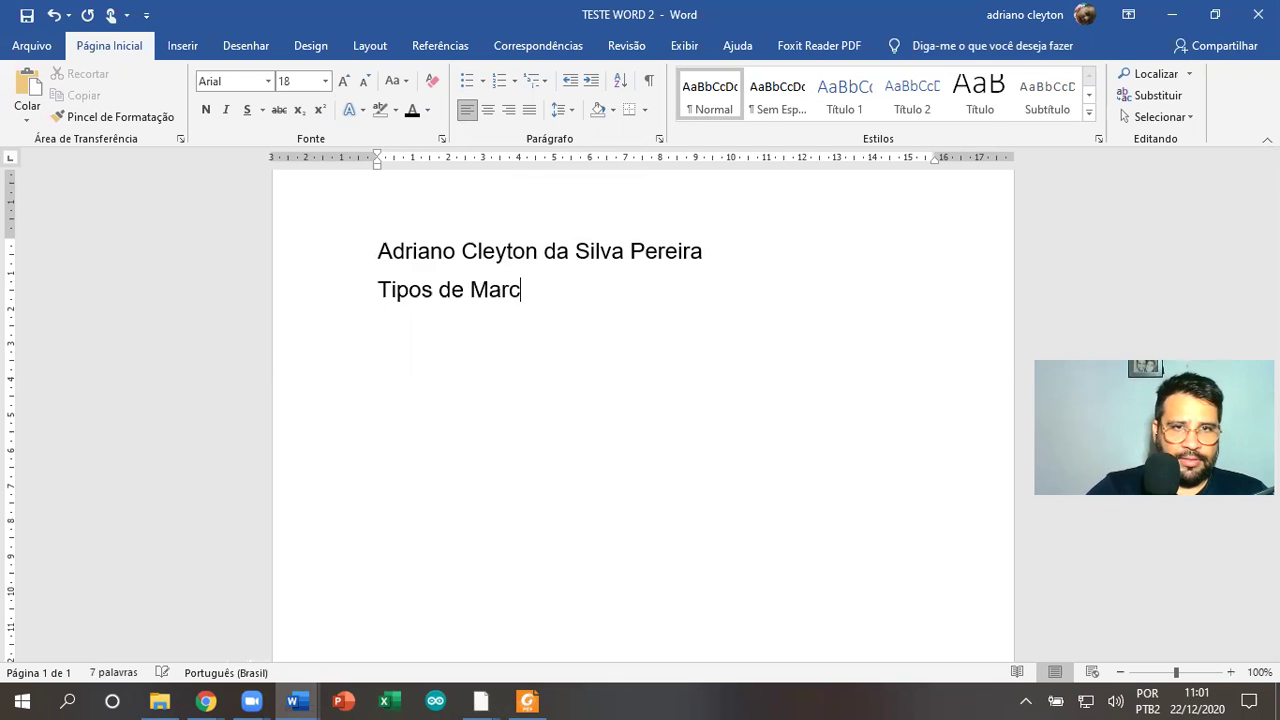
type("ações:")
key("Return")
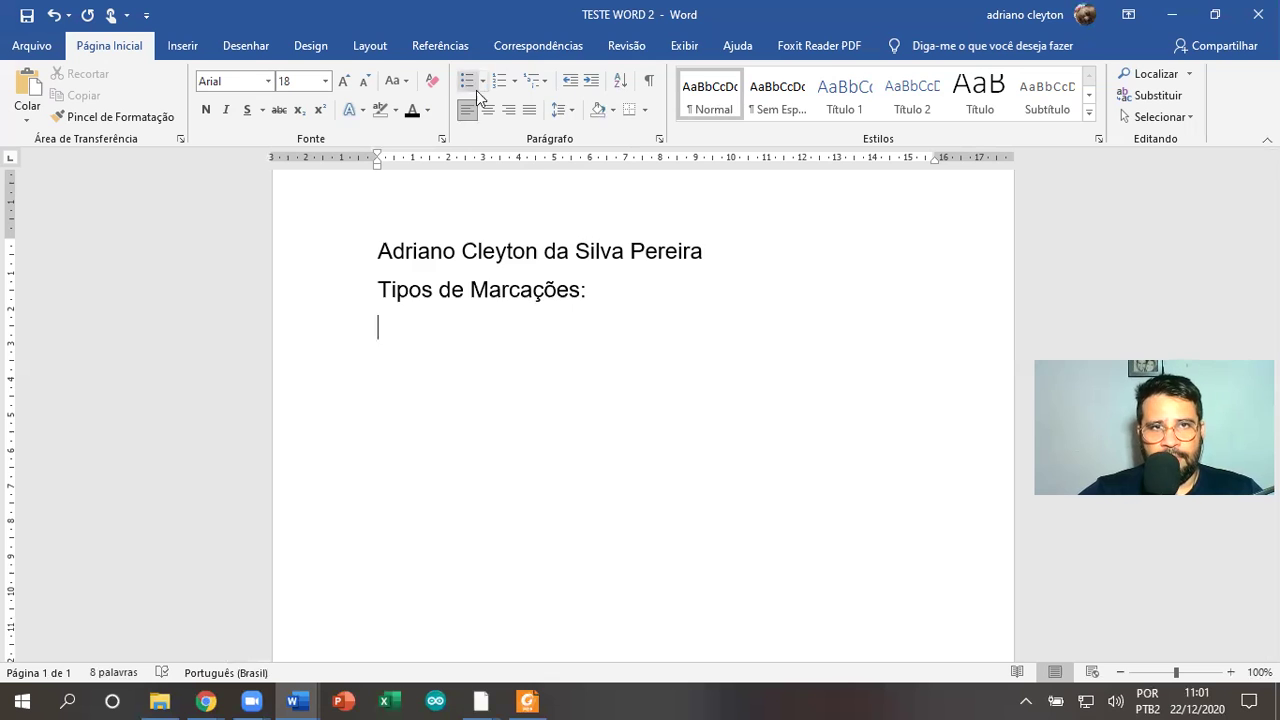
left_click(482, 80)
Build a filled-circle bullet list of sample items under 'Tipos de Marcações:'
left_click(526, 137)
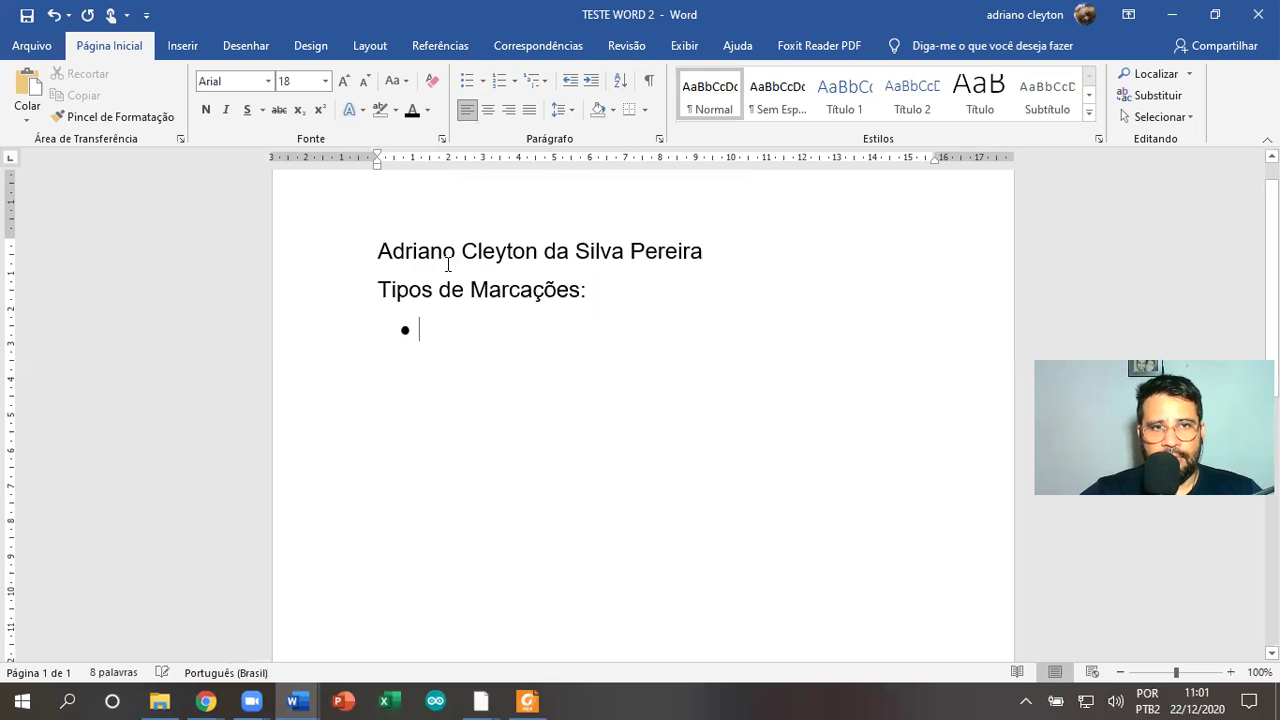
type("edcbwecbweihc")
key("Return")
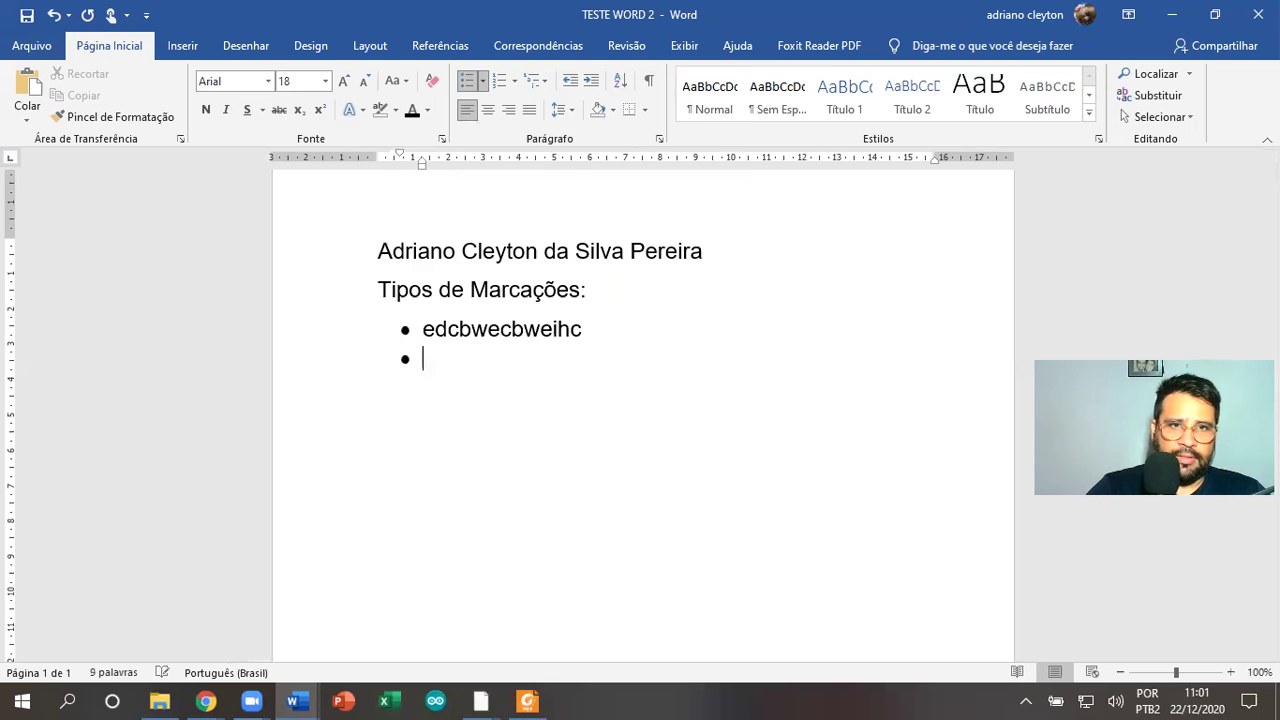
type("cwecwecwecwe")
key("Return")
type("cwecwecwecwe")
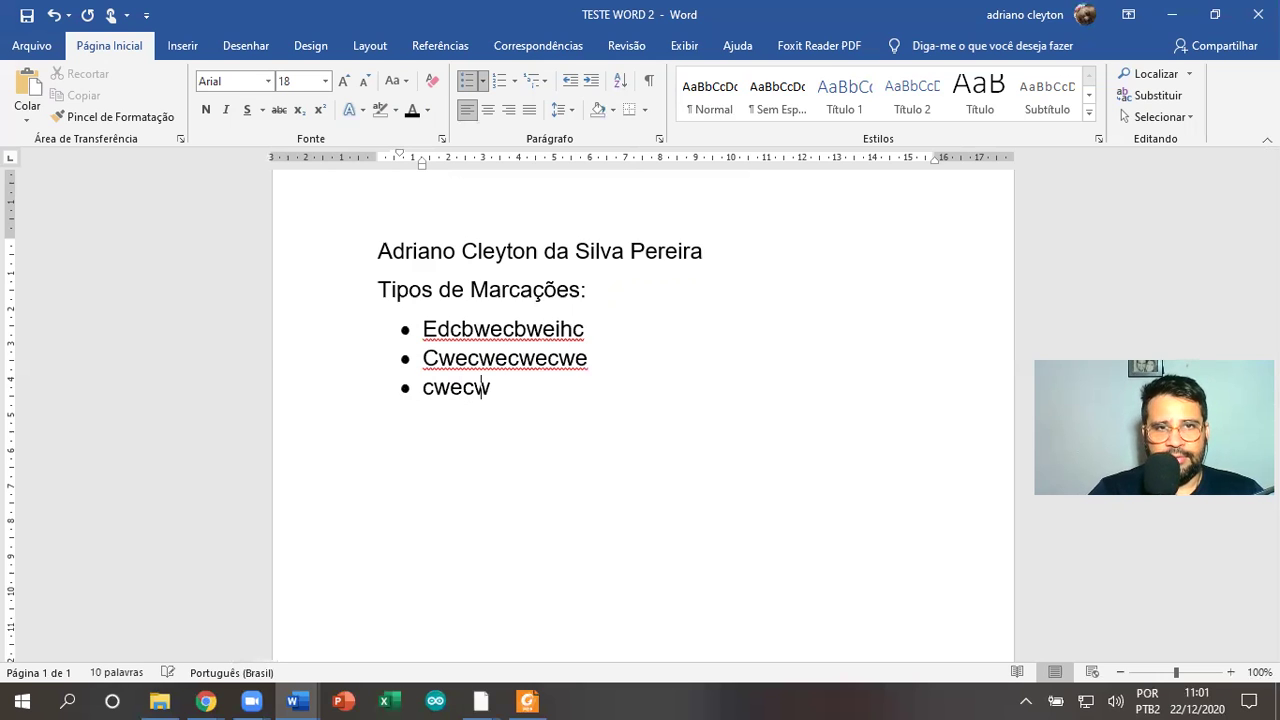
key("Return")
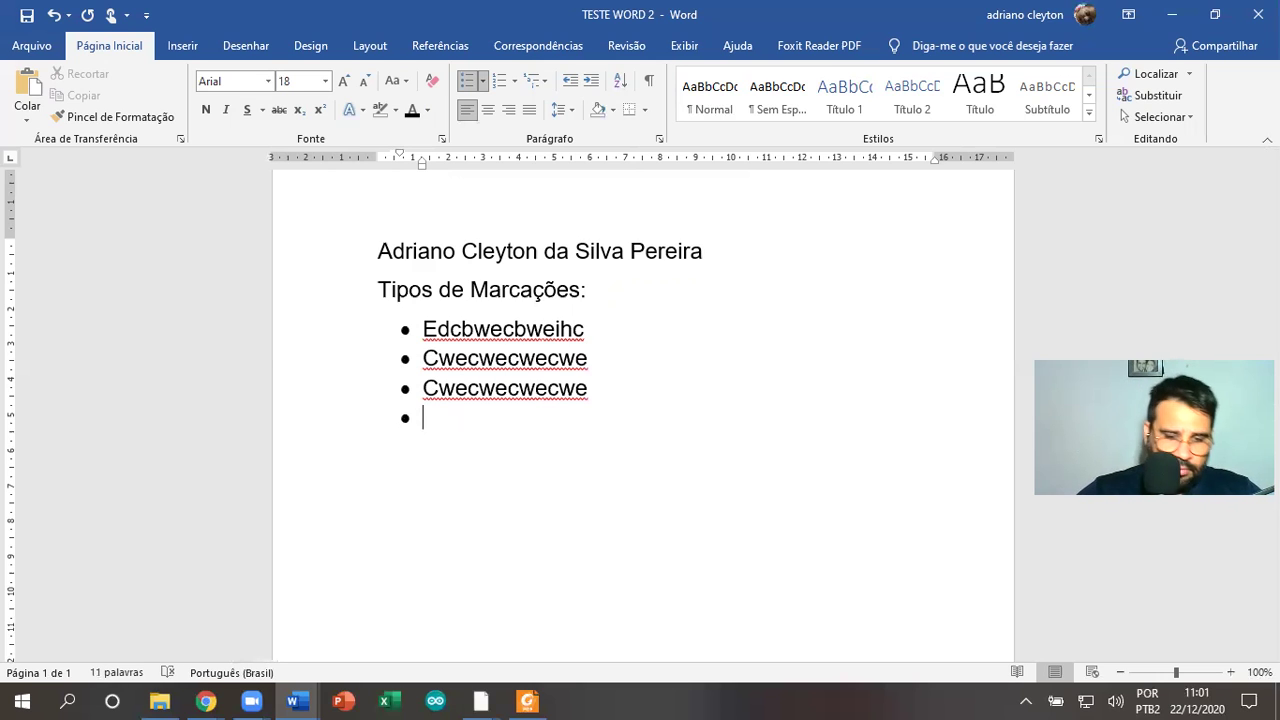
key("BackSpace")
key("BackSpace")
key("Return")
key("Return")
Add a numbered list of three sample items below the bullets
left_click(499, 80)
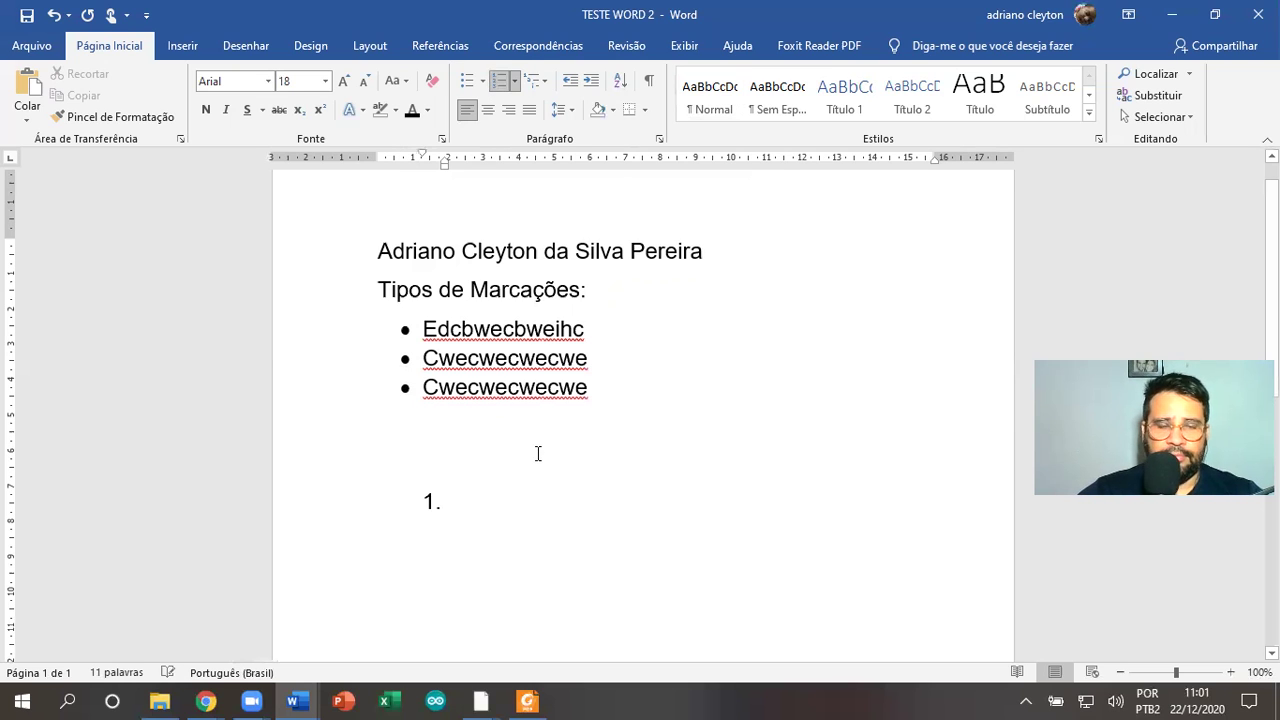
type("ngdbndbdf")
key("Return")
type("dfbdfbdfbdf")
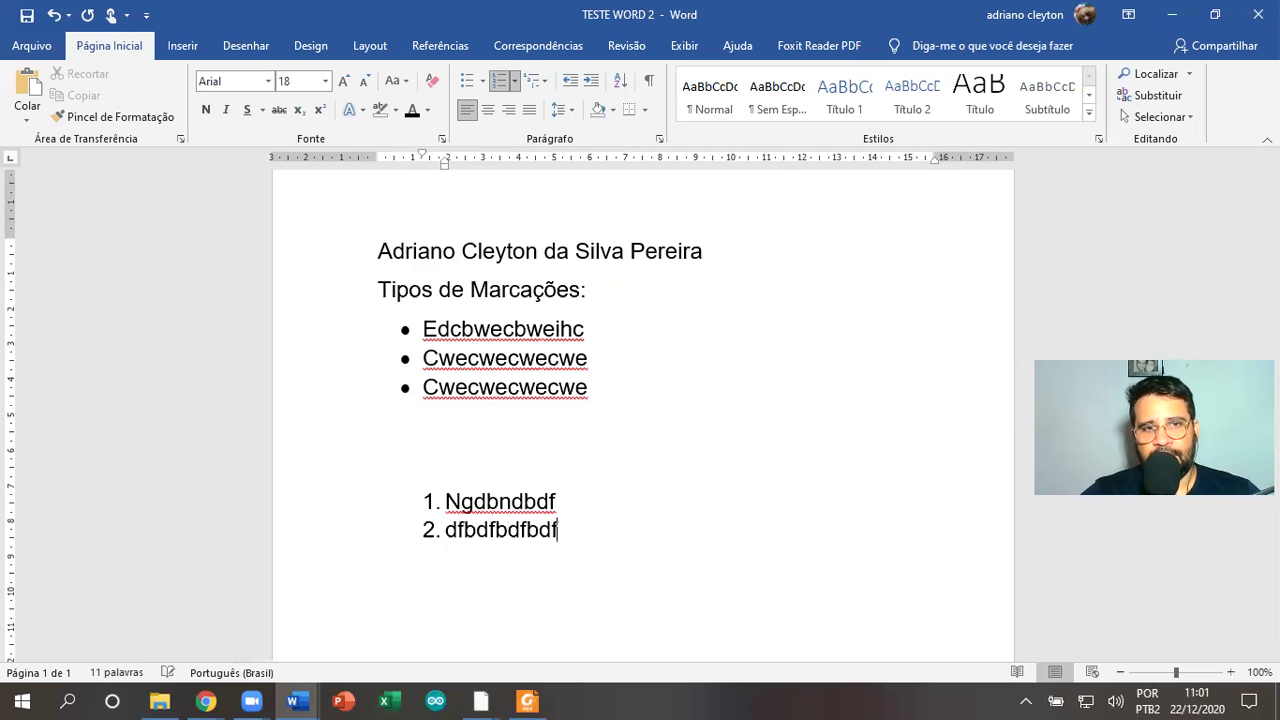
key("Return")
type("dbfbdfbfdf")
key("Return")
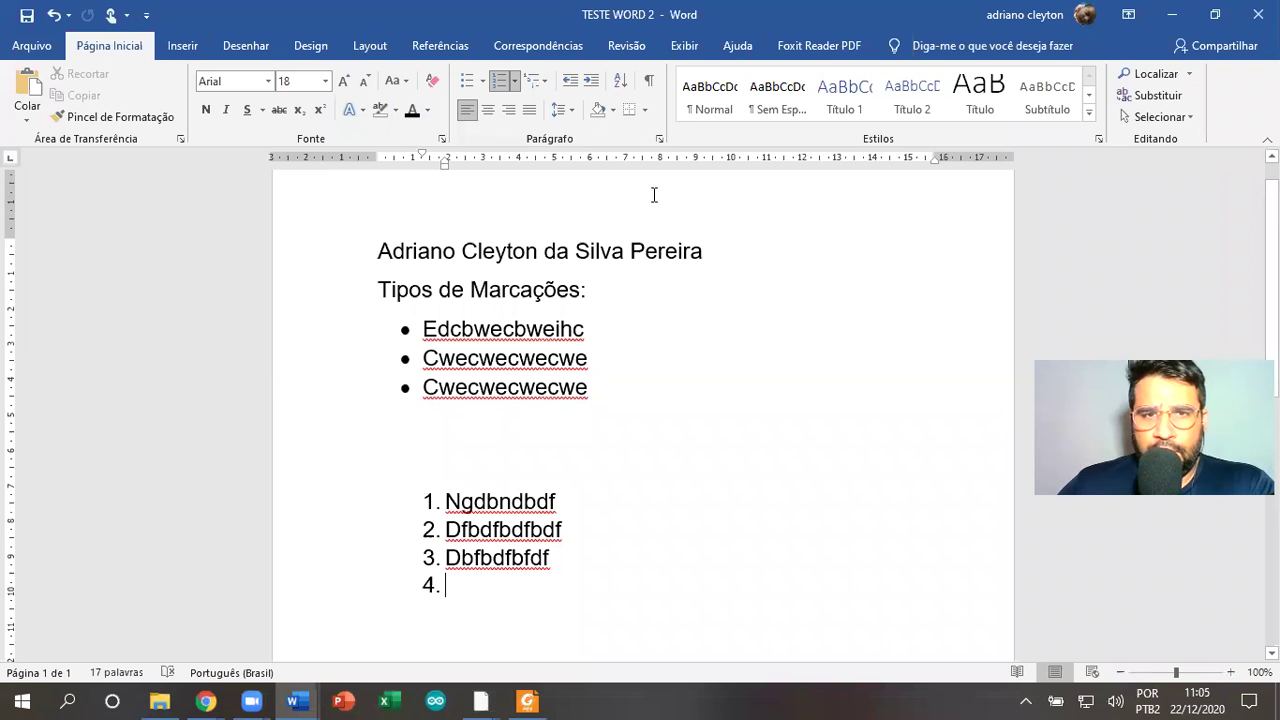
left_click(708, 234)
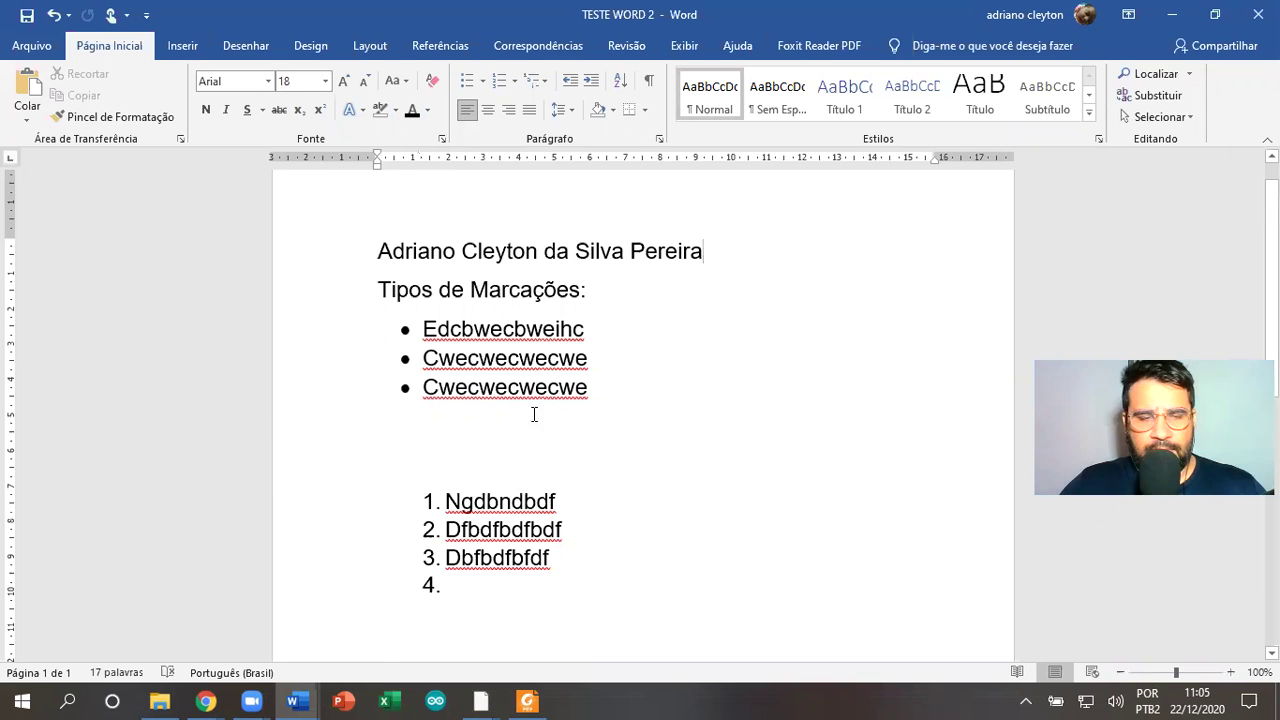
key("alt+Tab")
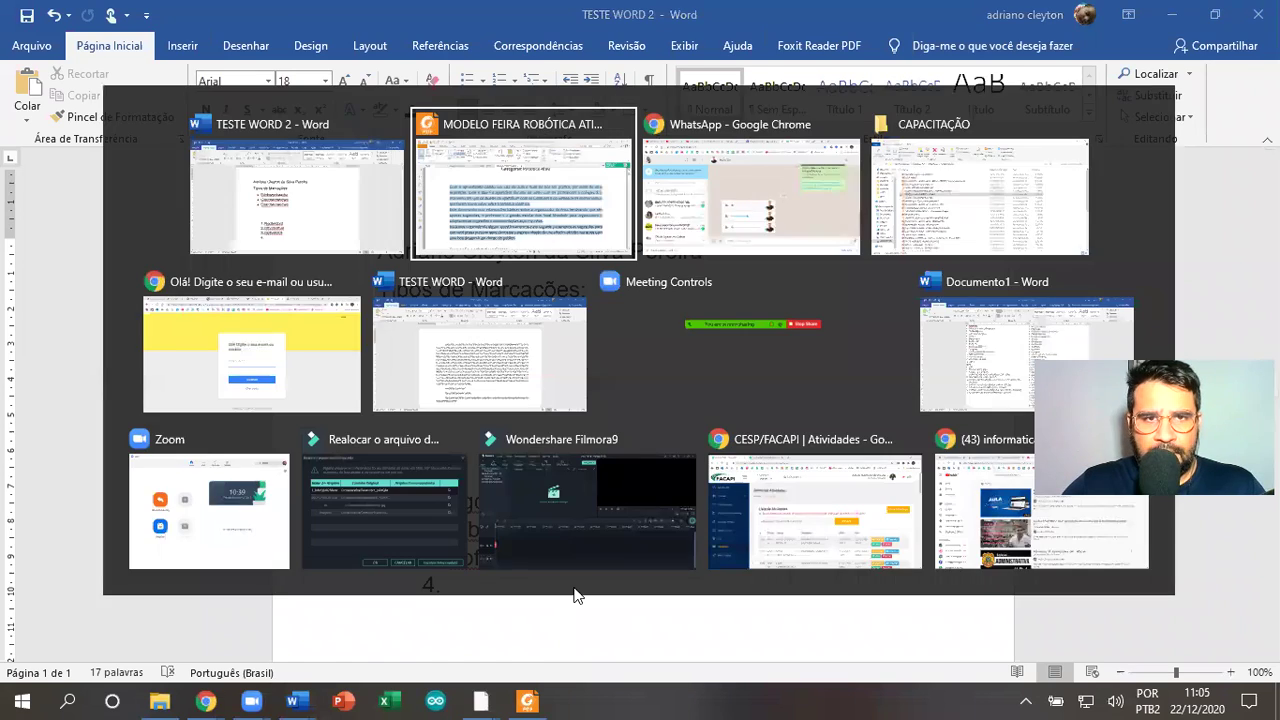
Replace the lists with the copied robotics fair text and join 'ensinamentos' to the next line
key("alt+Tab")
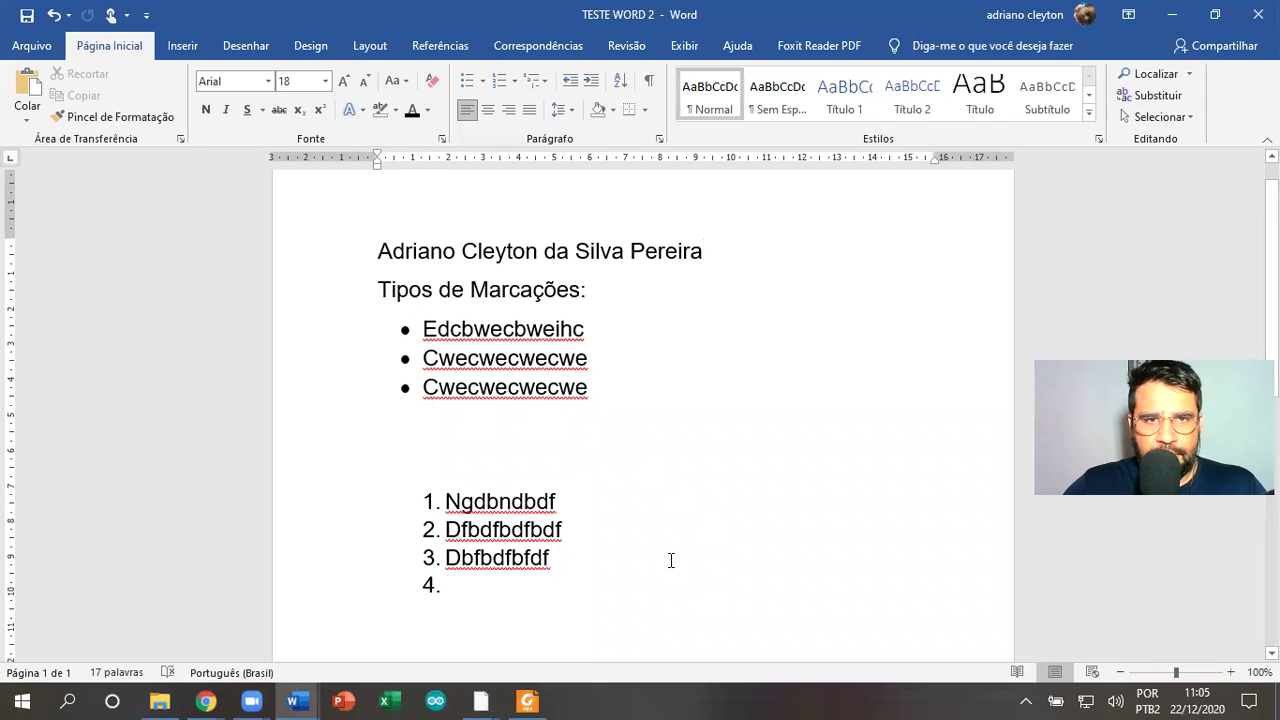
key("ctrl+a")
type("Com o aprendizado obtido em sala de aula é hora de pôr em prática, por meio de uma exposição, tudo o que foi aprendido durante as aulas com os professores e colegas. É o momento em que os alunos compartilham com os familiares e comunidade os ensinamentos que foram construídos sobre a temática robótica. Este documento traz informações básicas sobre a organização da feira, lembrando que são apenas sugestões, o professor e a gestão escolar tem total liberdade para organizarem e adaptarem as sugestões e recomendações aqui expostas. Iniciemos respondendo alguns questionamentos e em seguida passaremos as sugestões para que você possa preparar seus alunos para a apresentação dos resultados obtidos nas aulas com uma boa desenvoltura diante do público")
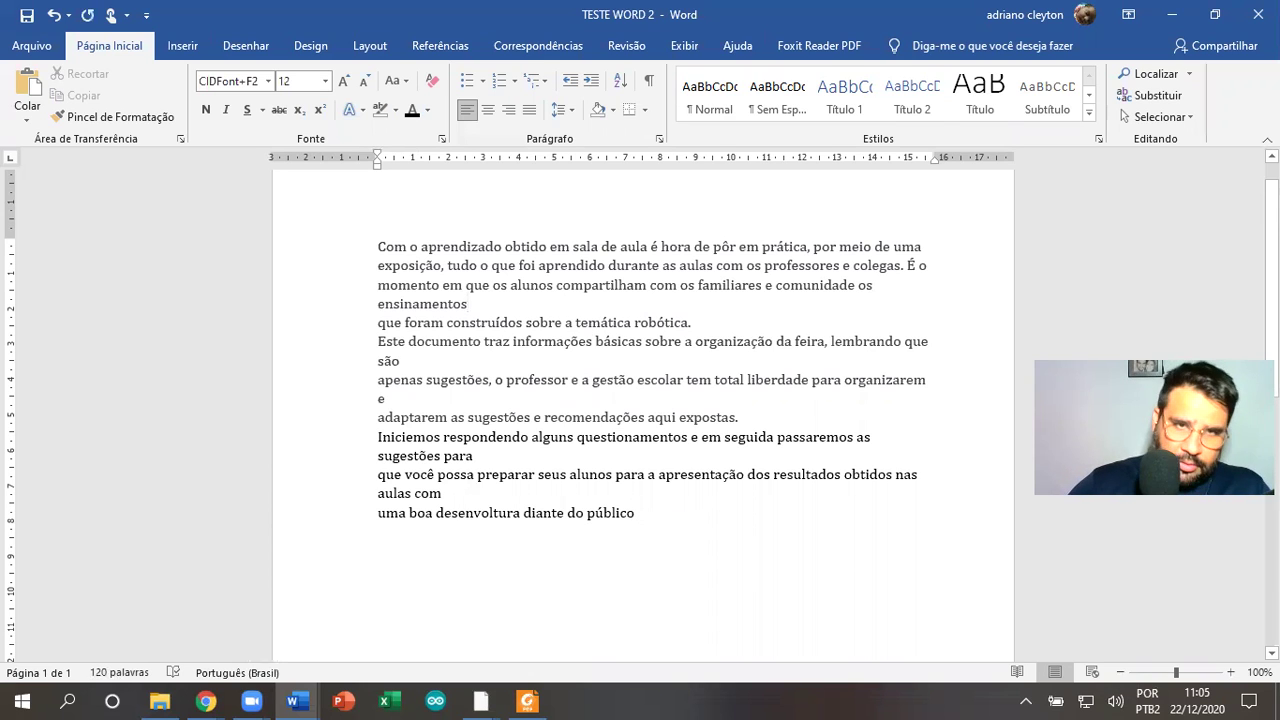
key("Delete")
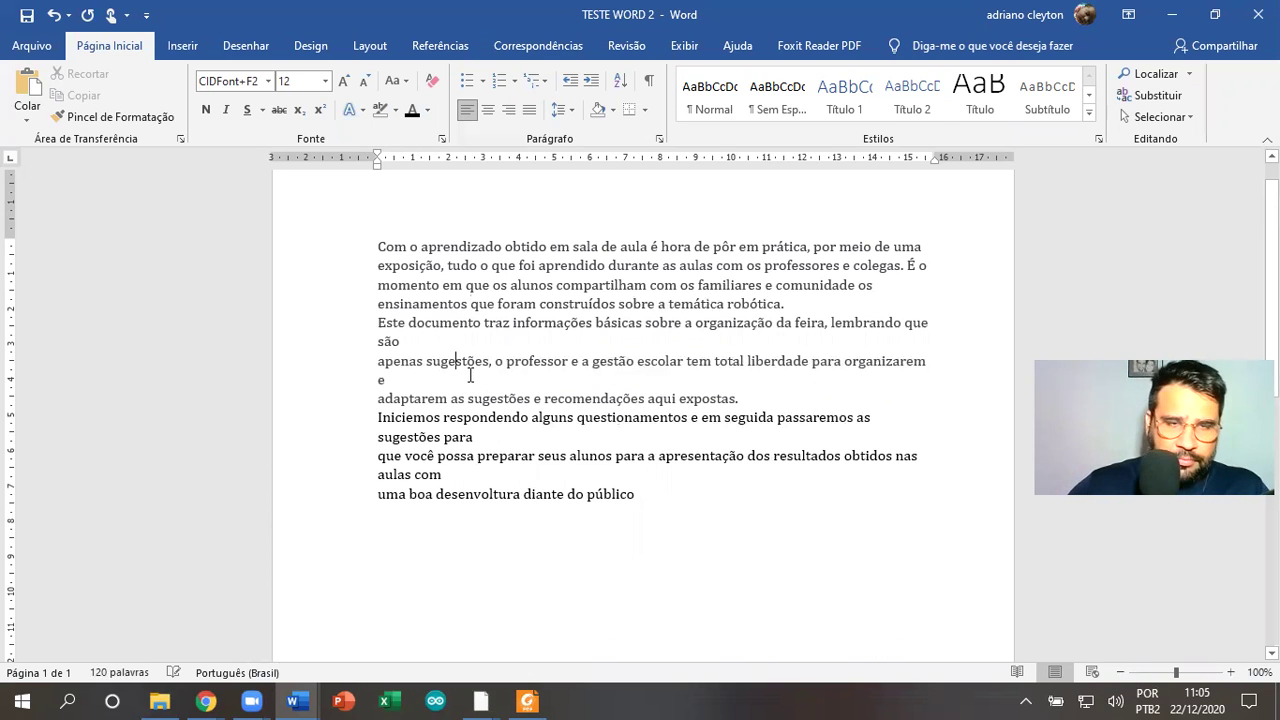
Remove the stray line breaks after 'são', 'organizarem e', 'sugestões para' and 'aulas com'
scroll(470, 375, "up", 1)
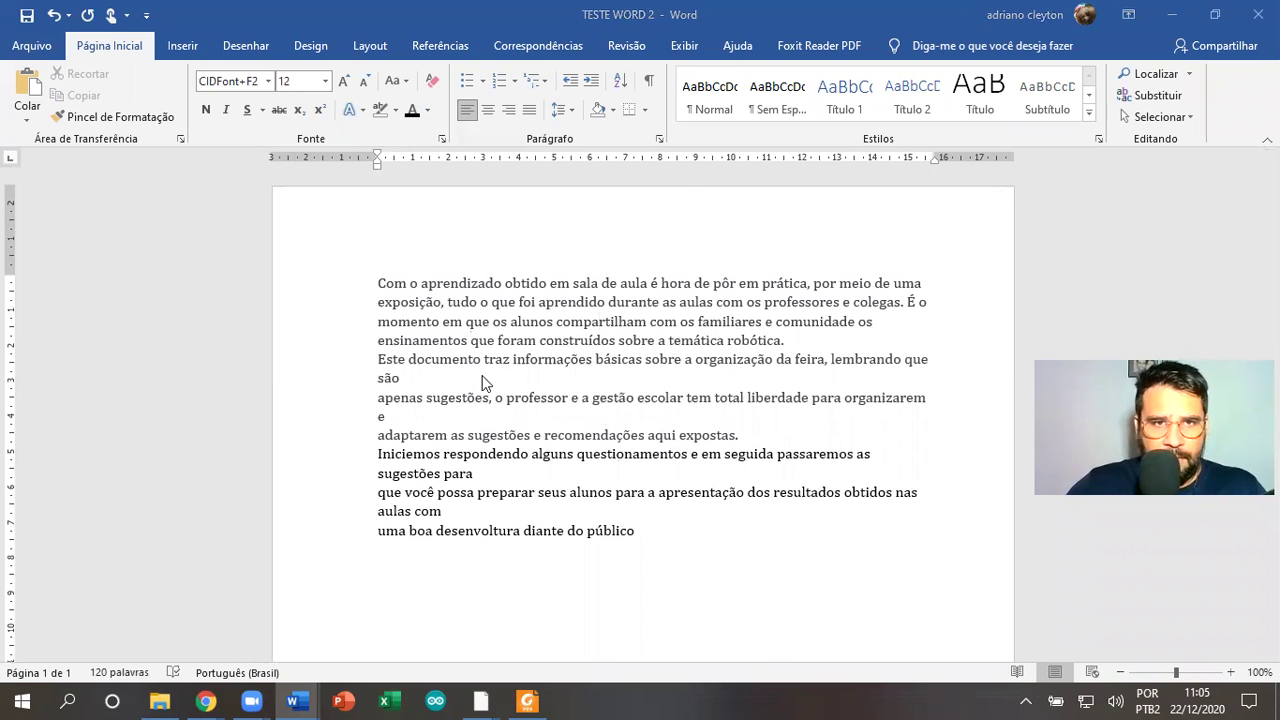
left_click(476, 378)
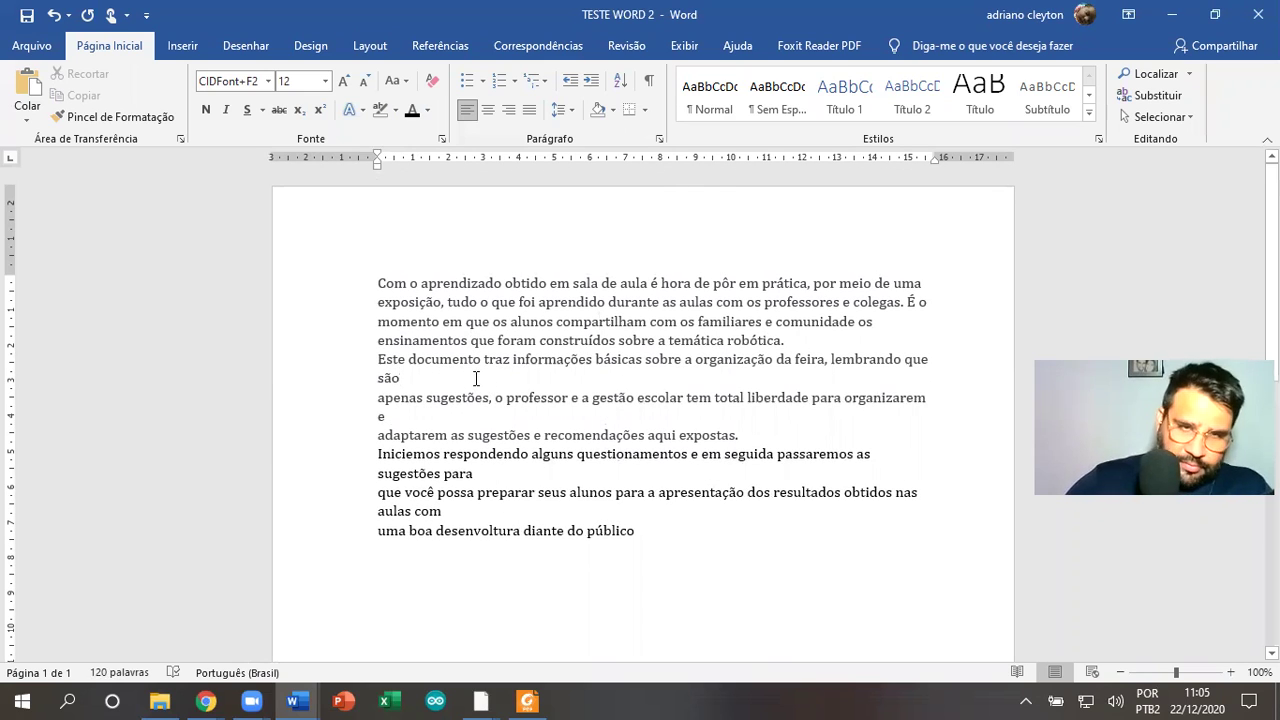
key("Delete")
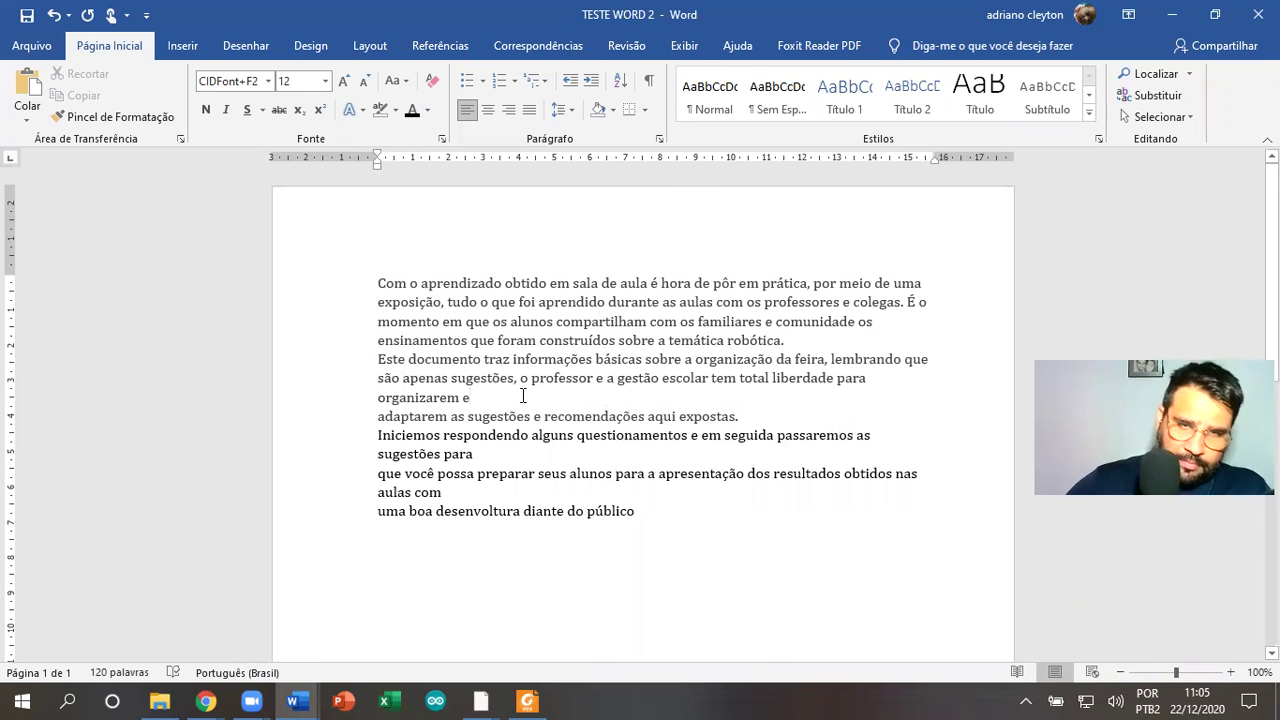
left_click(522, 396)
key("Delete")
left_click(475, 435)
key("Delete")
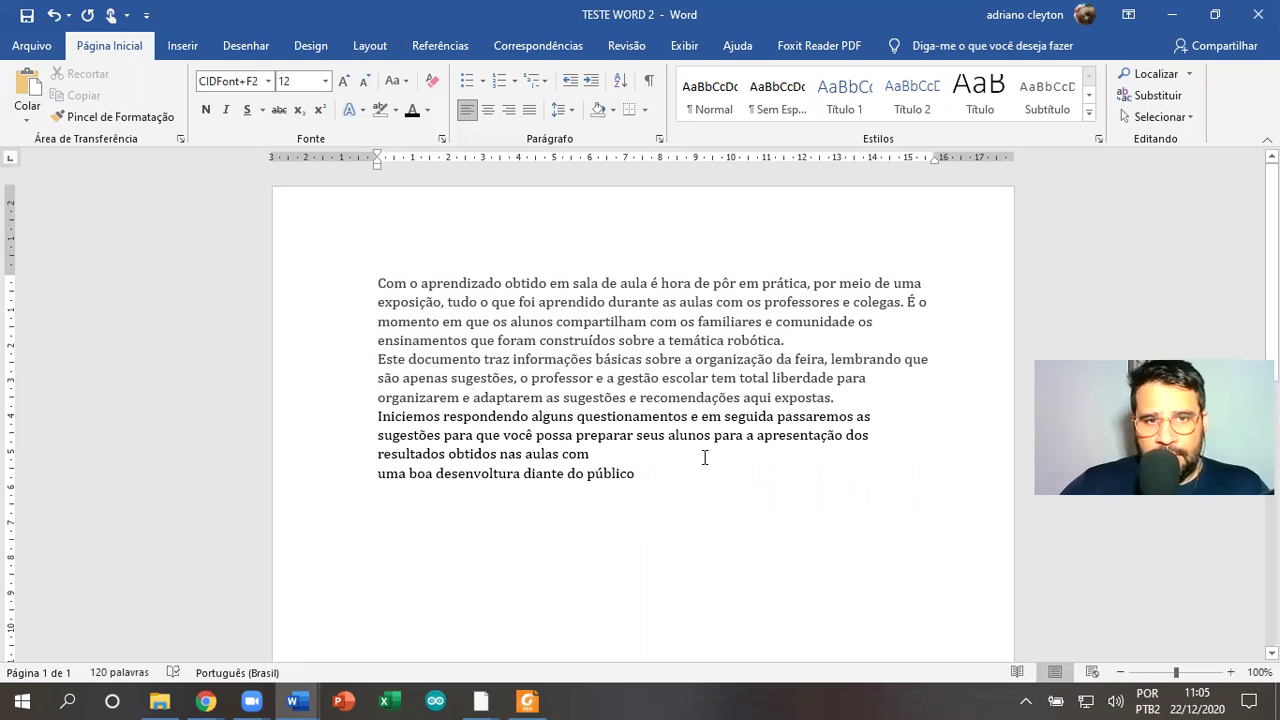
left_click(704, 457)
key("Delete")
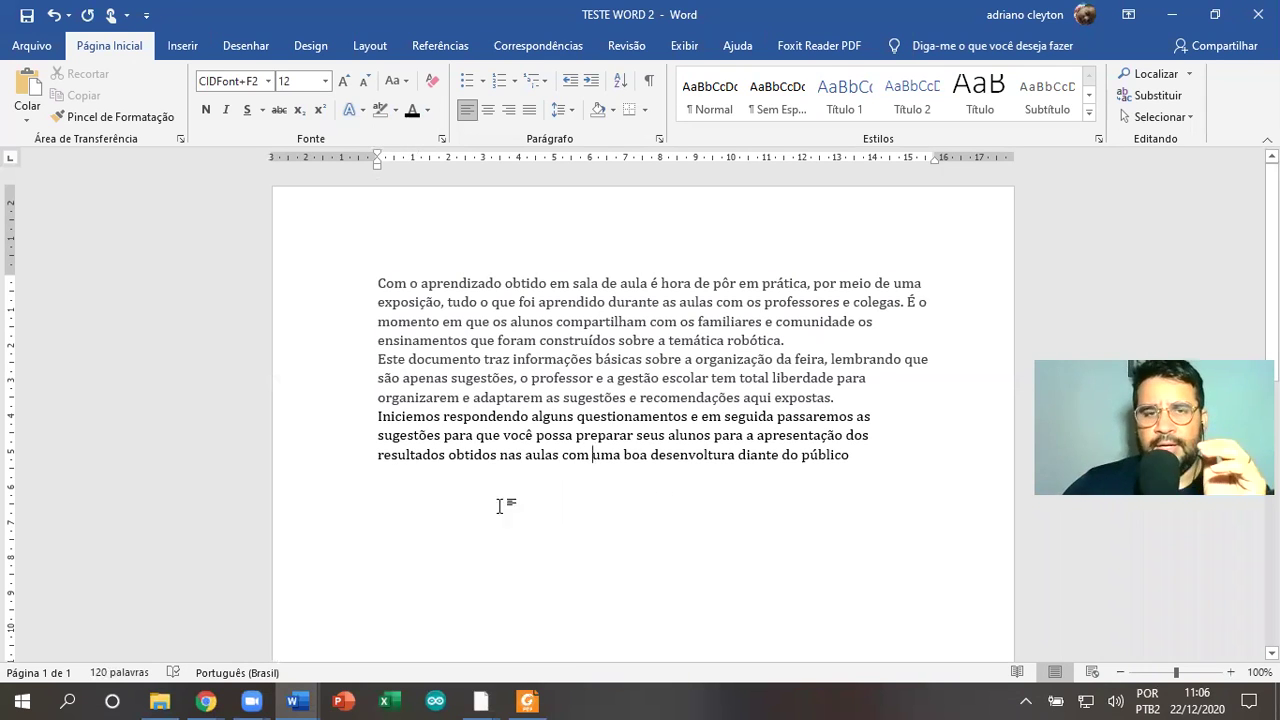
key("ctrl+a")
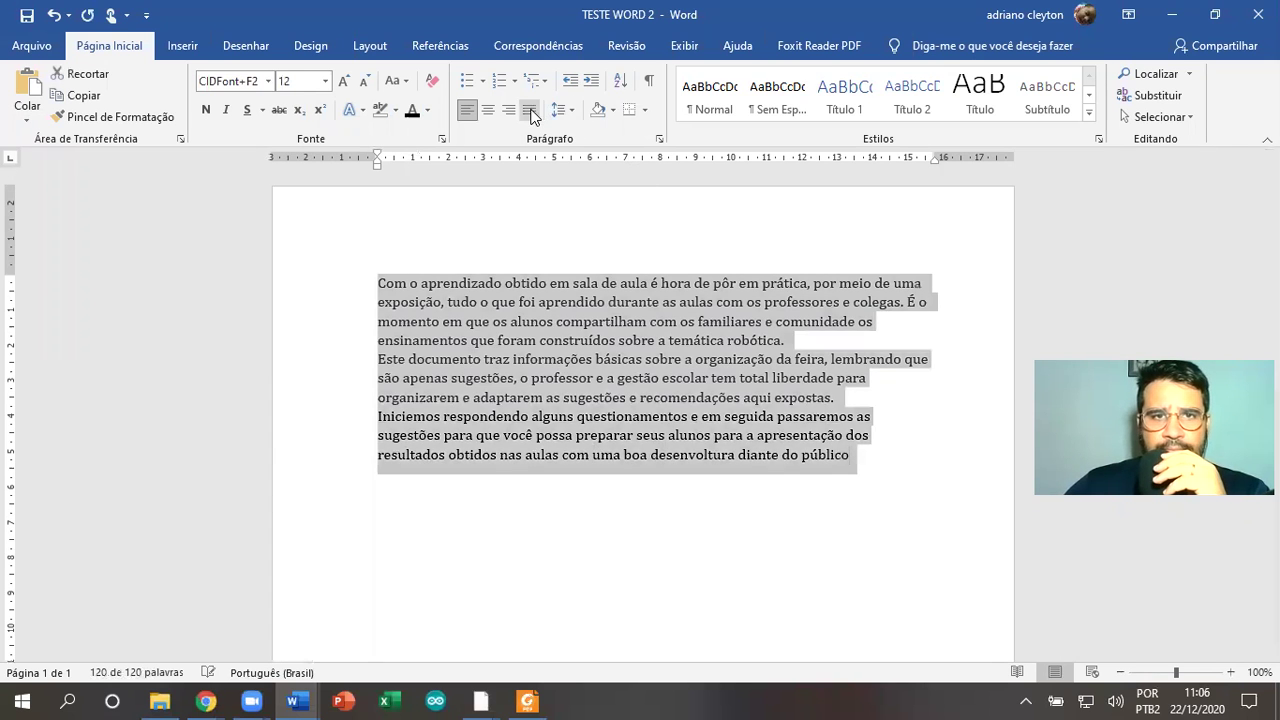
Justify the text and indent the paragraph's first line using the ruler
left_click(529, 109)
left_click(731, 404)
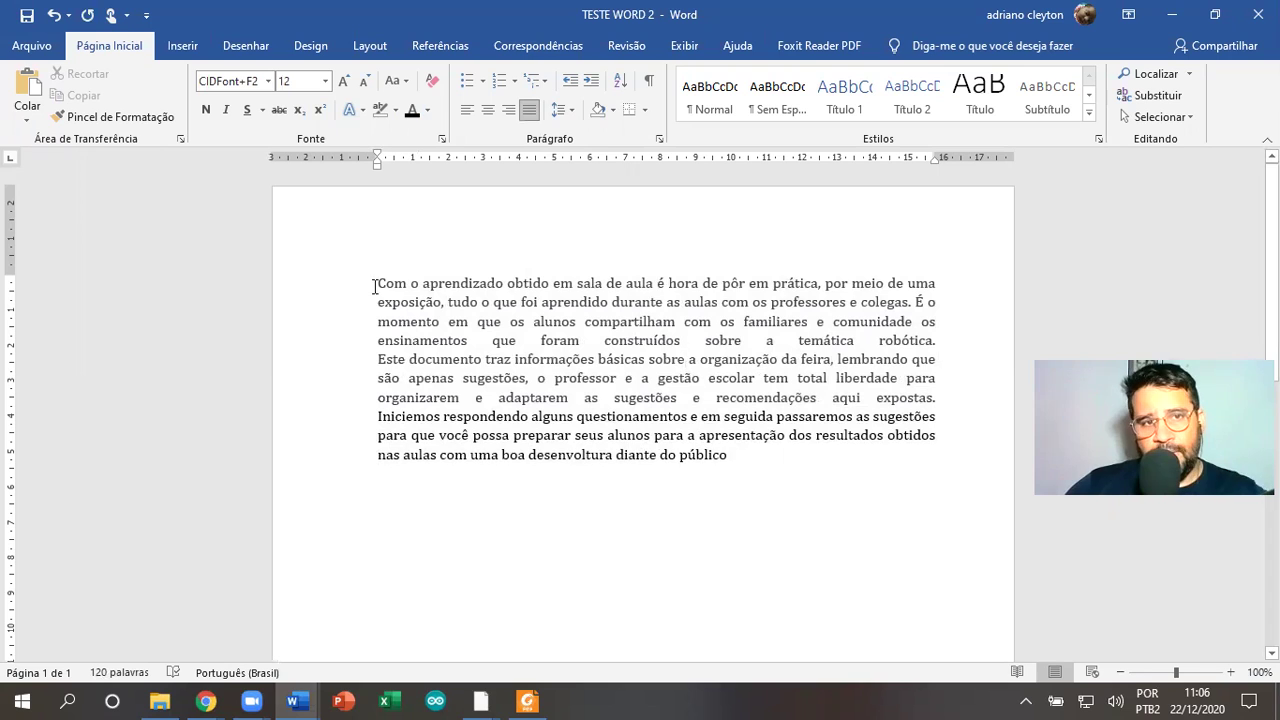
left_click_drag(378, 160, 457, 160)
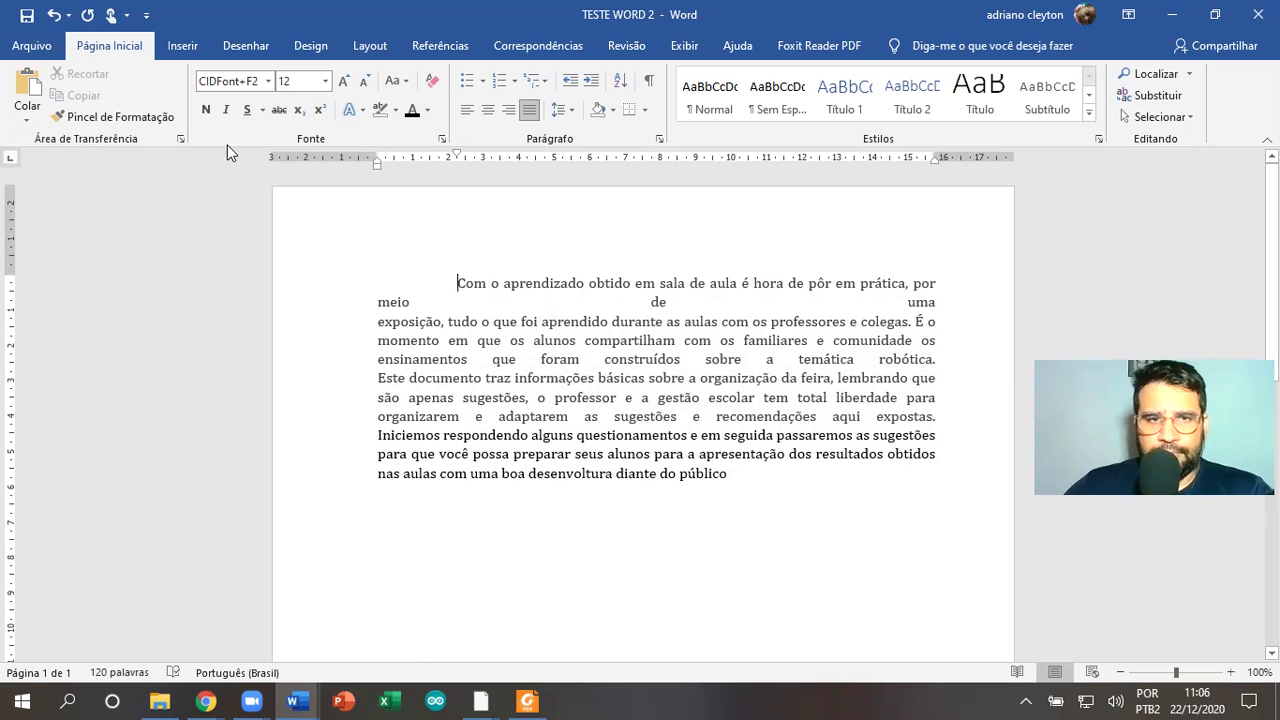
Apply 1.5 line spacing to the whole paragraph
key("ctrl+a")
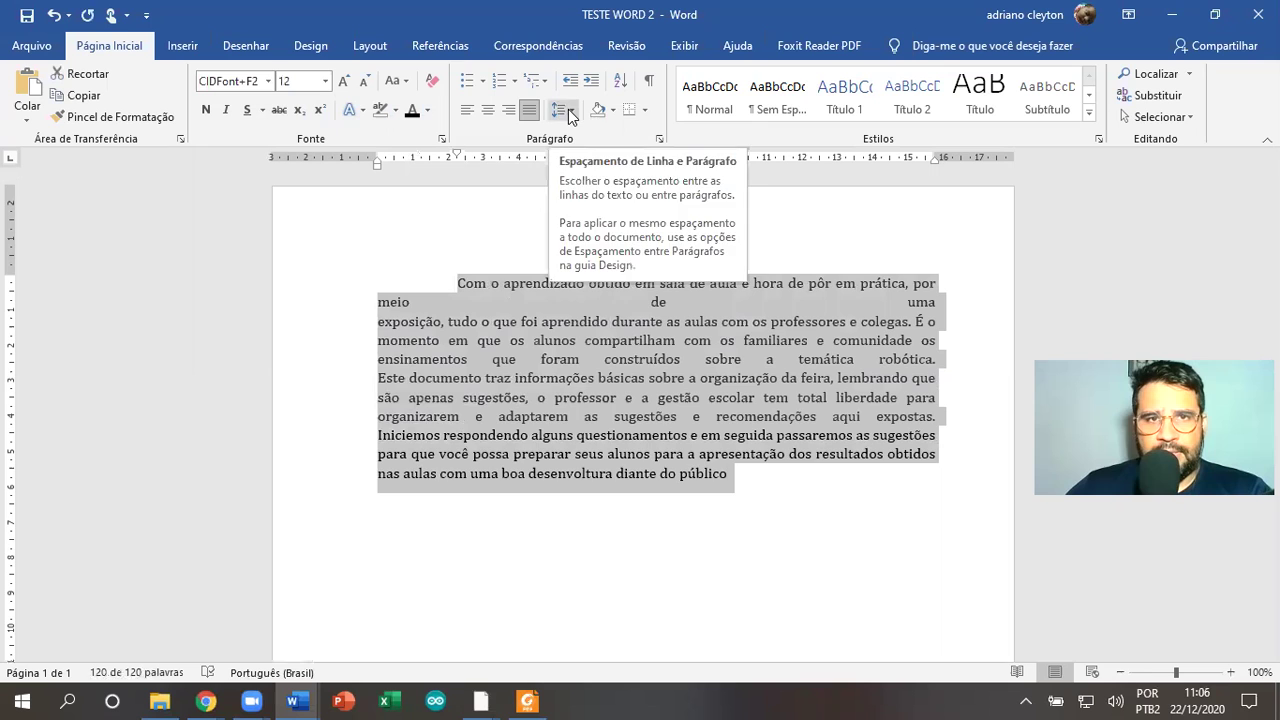
left_click(566, 110)
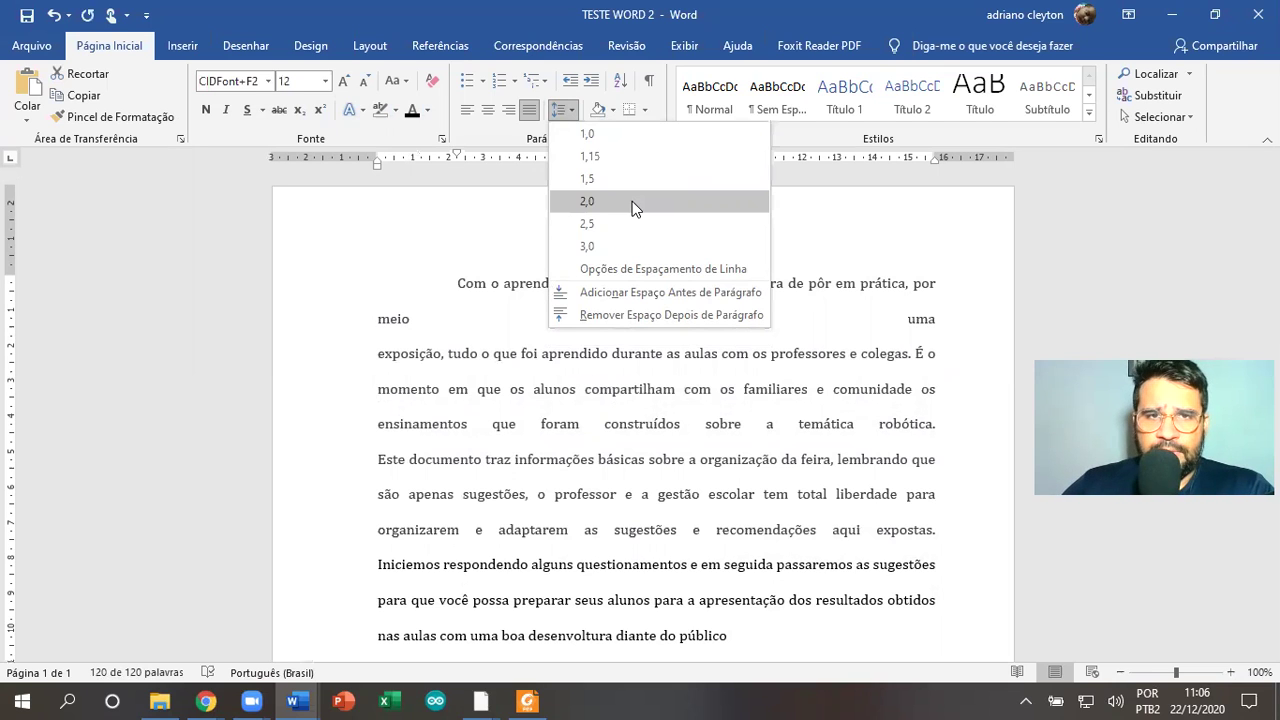
left_click(632, 180)
left_click(717, 336)
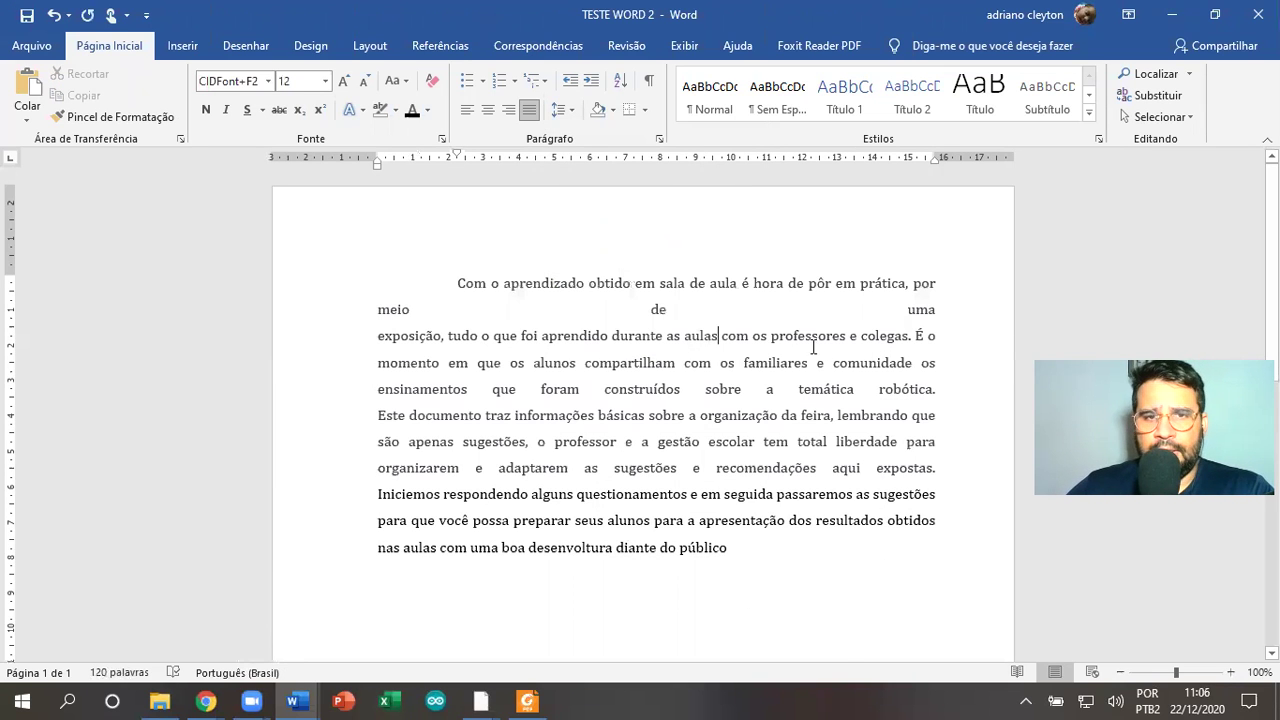
Try the Normal style on the paragraph, undo it, and browse the Styles gallery without choosing one
left_click(724, 100)
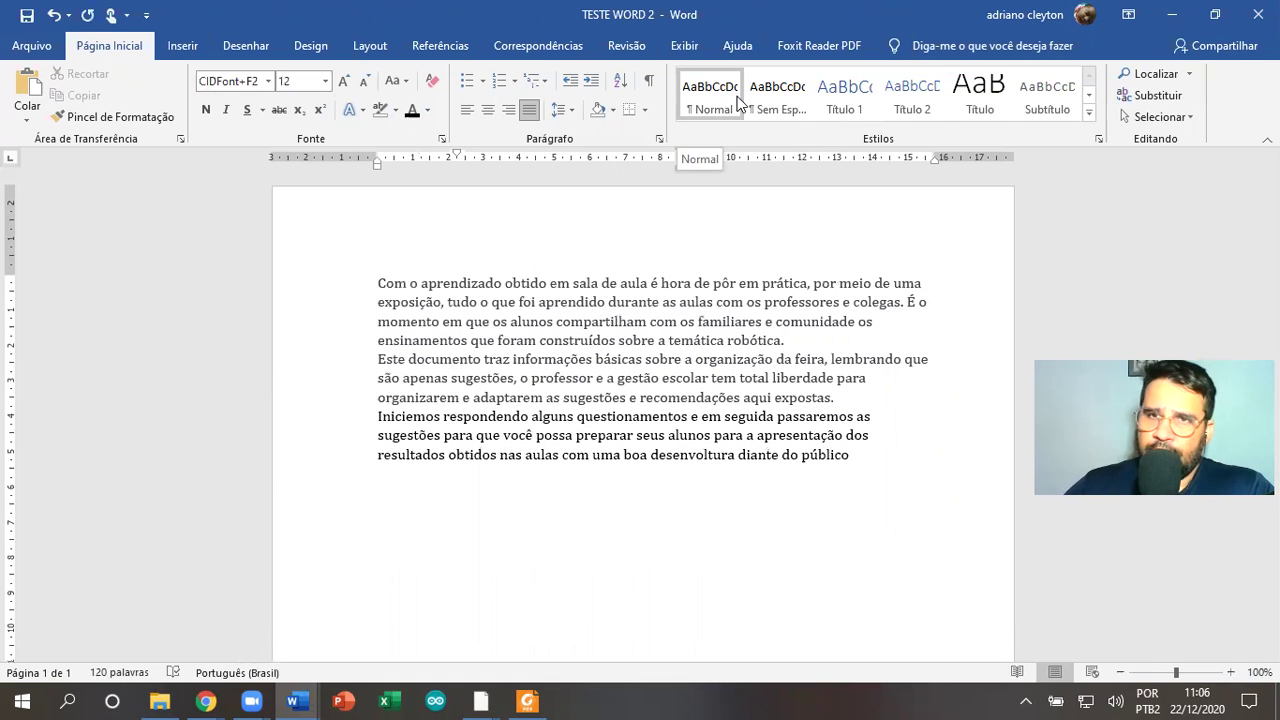
key("ctrl+z")
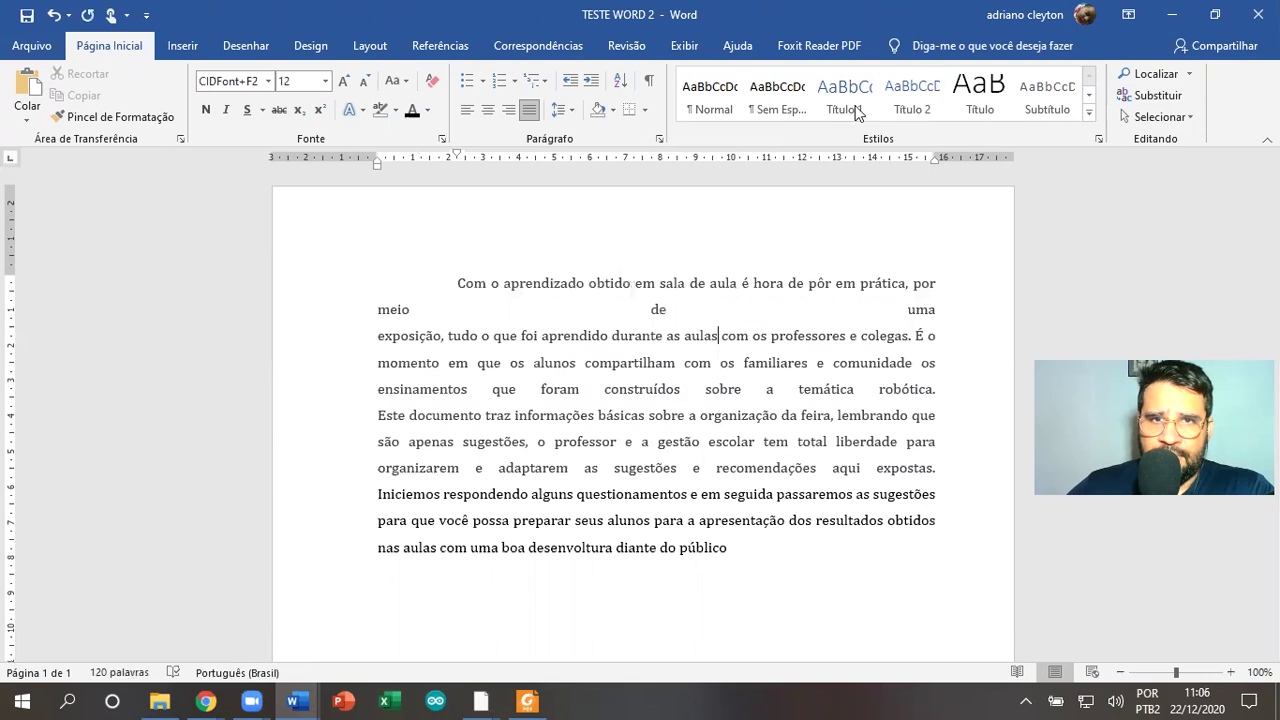
left_click(721, 92)
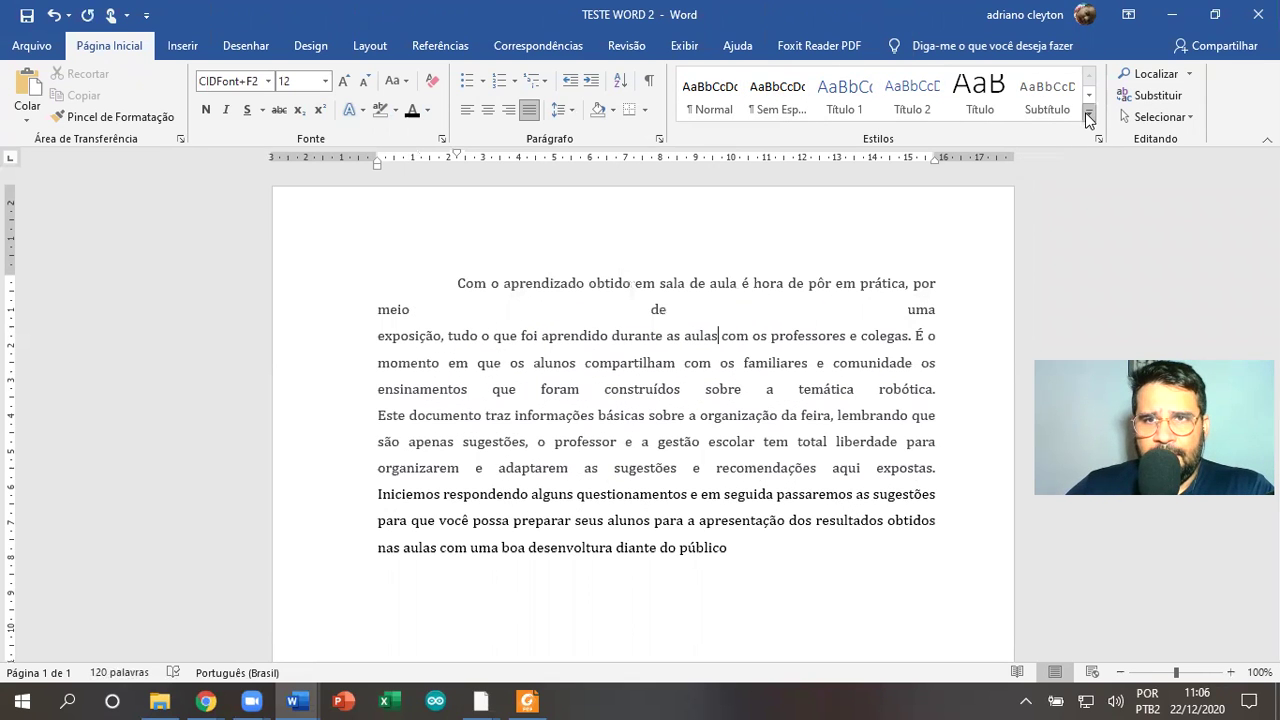
left_click(1089, 112)
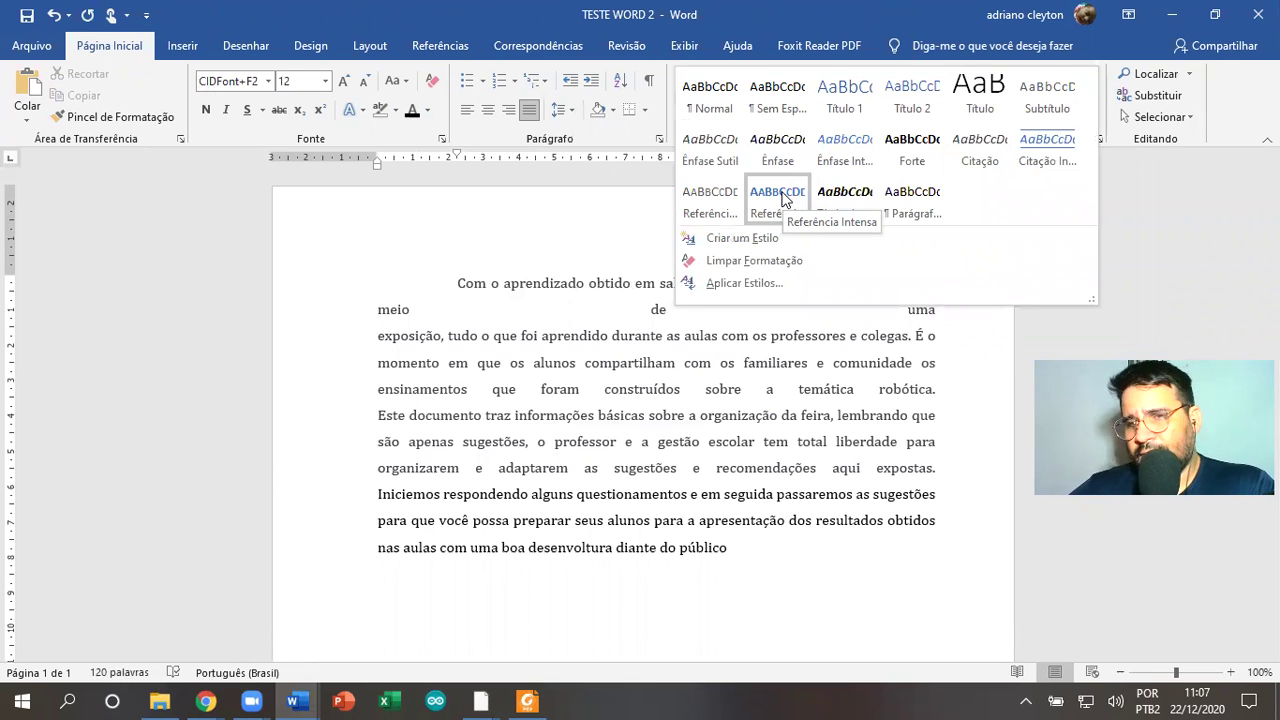
left_click(675, 364)
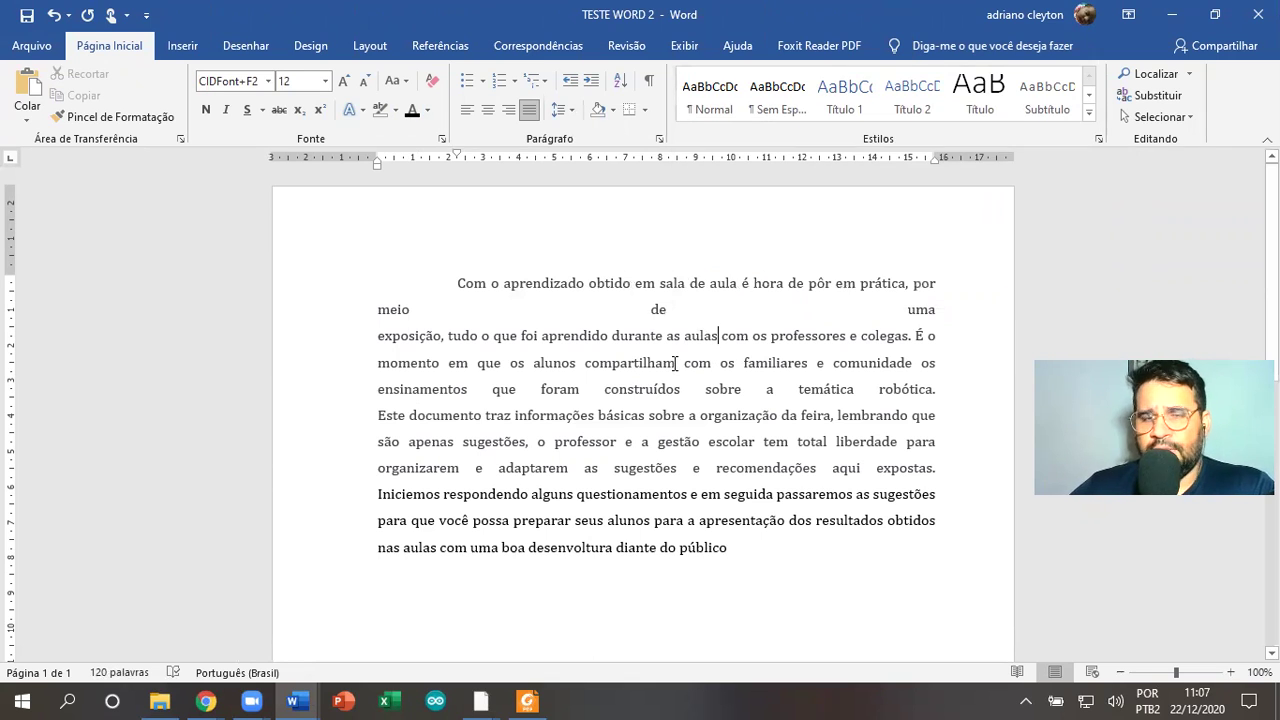
Delete the stray line breaks after "meio de uma" and "É o" so the paragraph flows
left_click(944, 313)
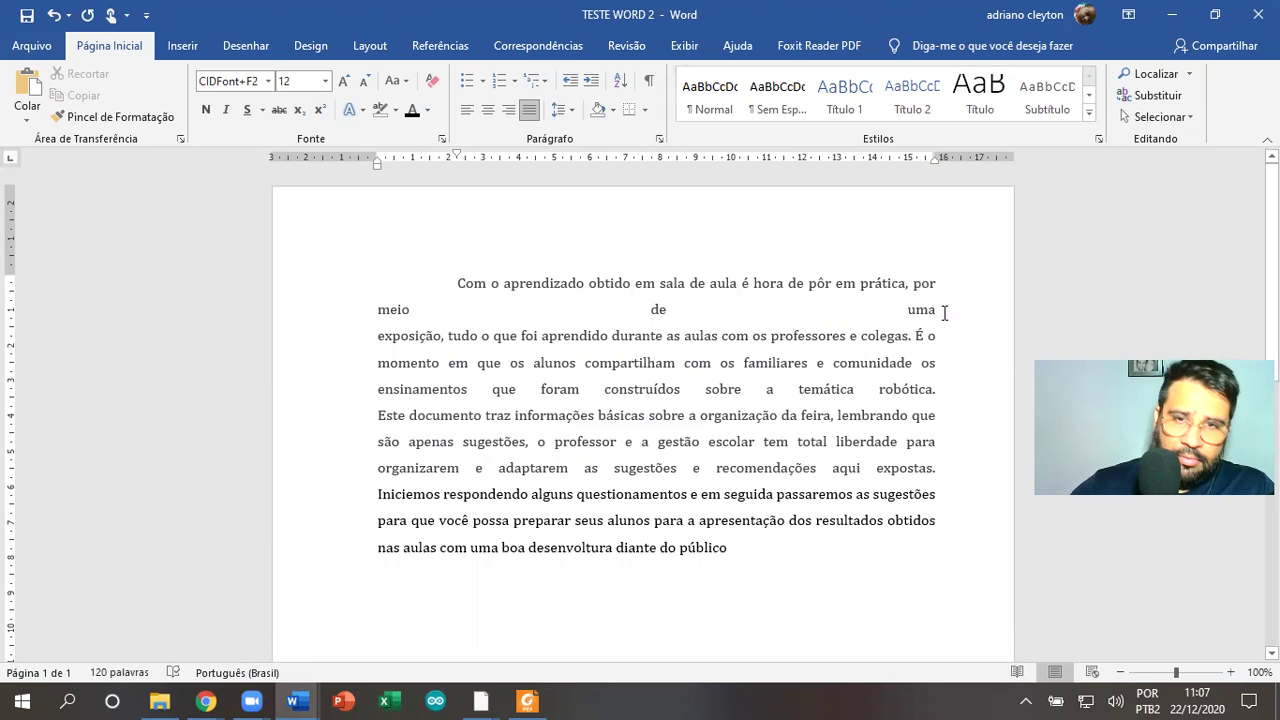
key("Delete")
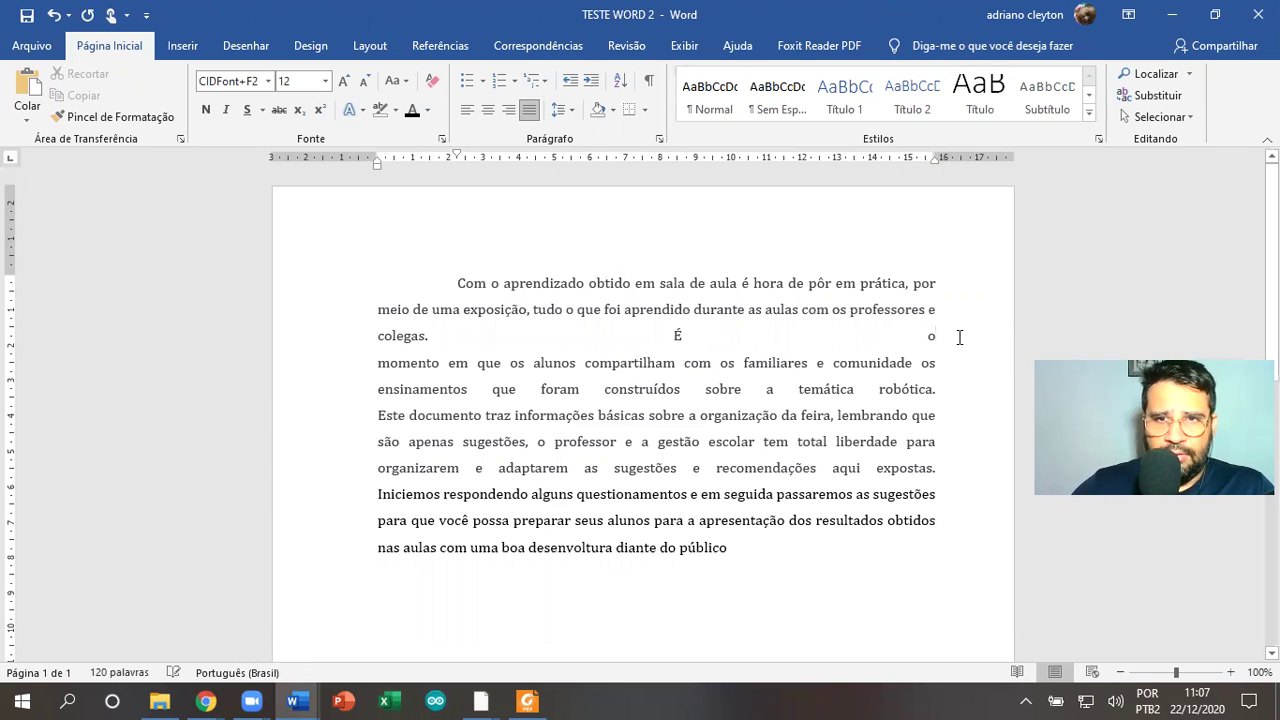
key("Delete")
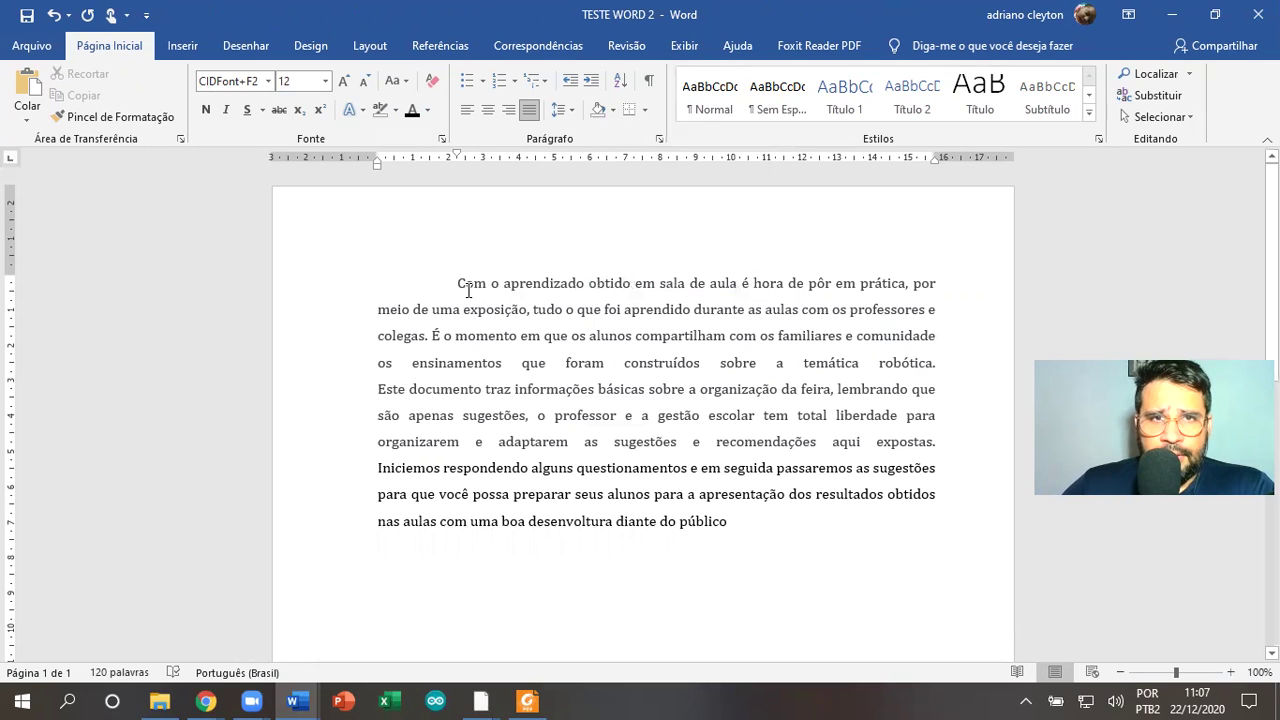
Shade "Com o aprendizado obtido em sala de aula é hora" green using the Paragraph Shading swatches
left_click_drag(458, 283, 806, 285)
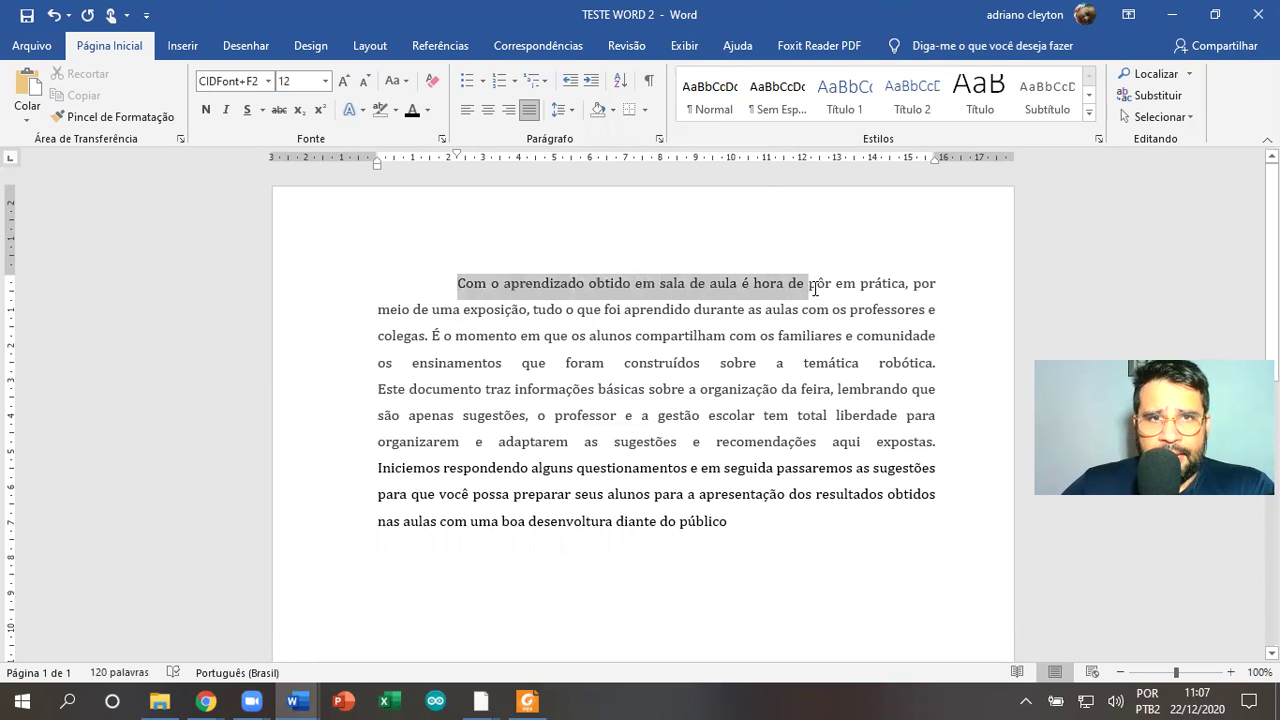
left_click(613, 111)
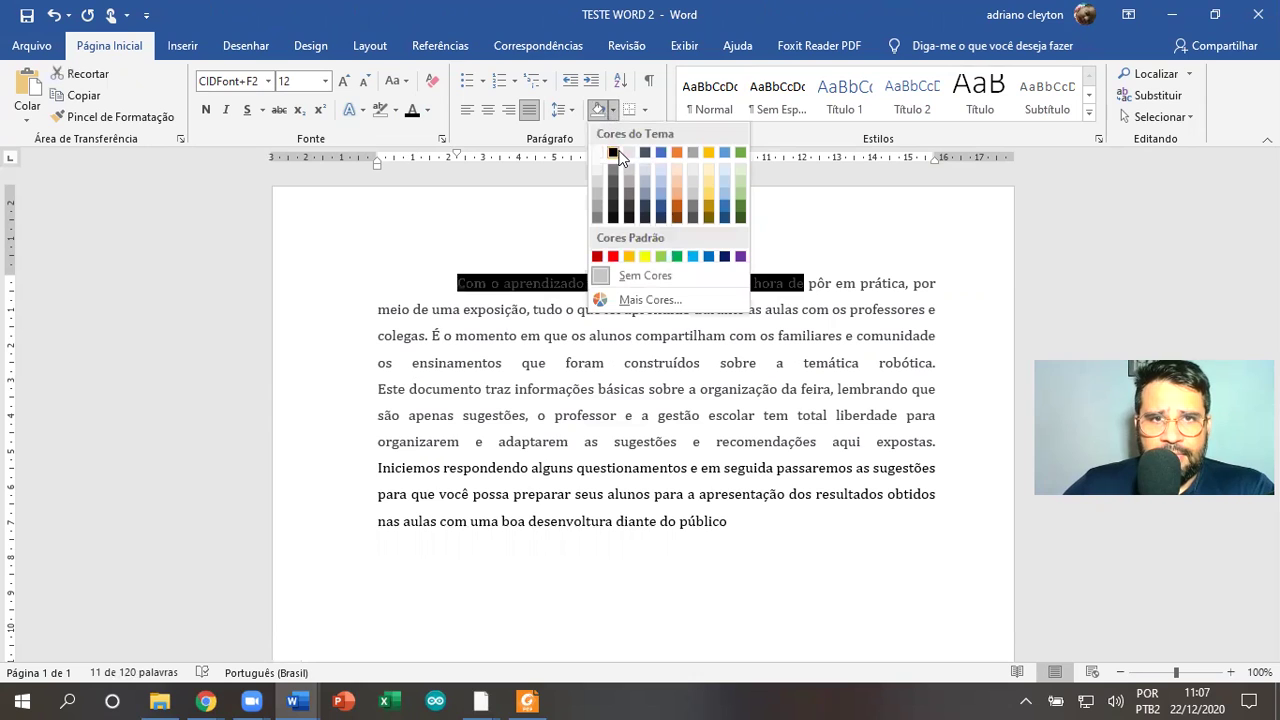
left_click(845, 246)
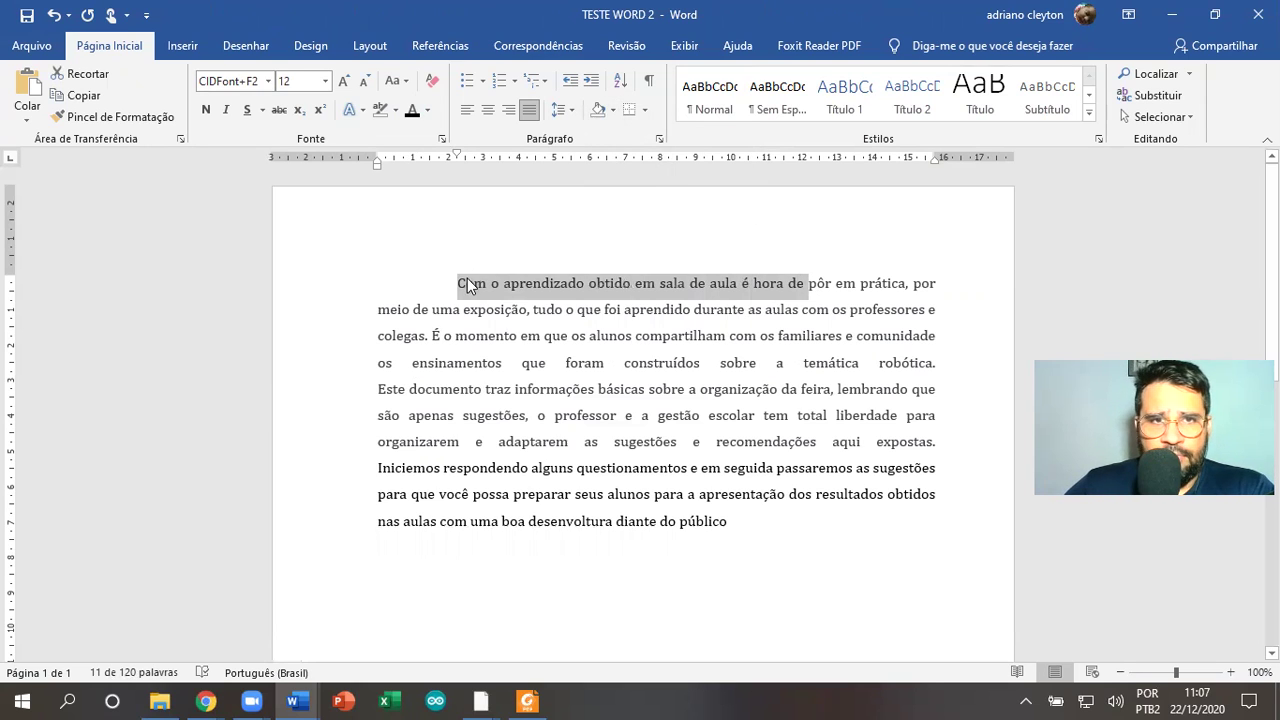
left_click_drag(458, 284, 663, 296)
left_click(663, 296)
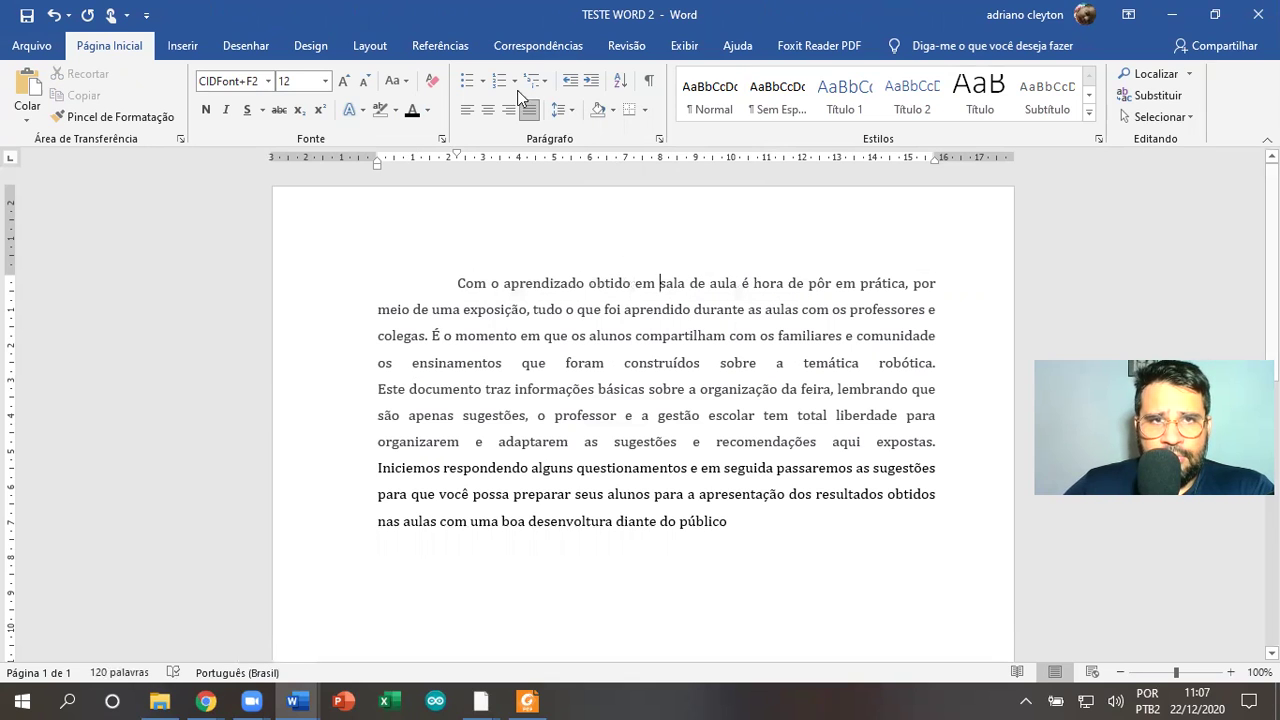
left_click_drag(456, 284, 786, 290)
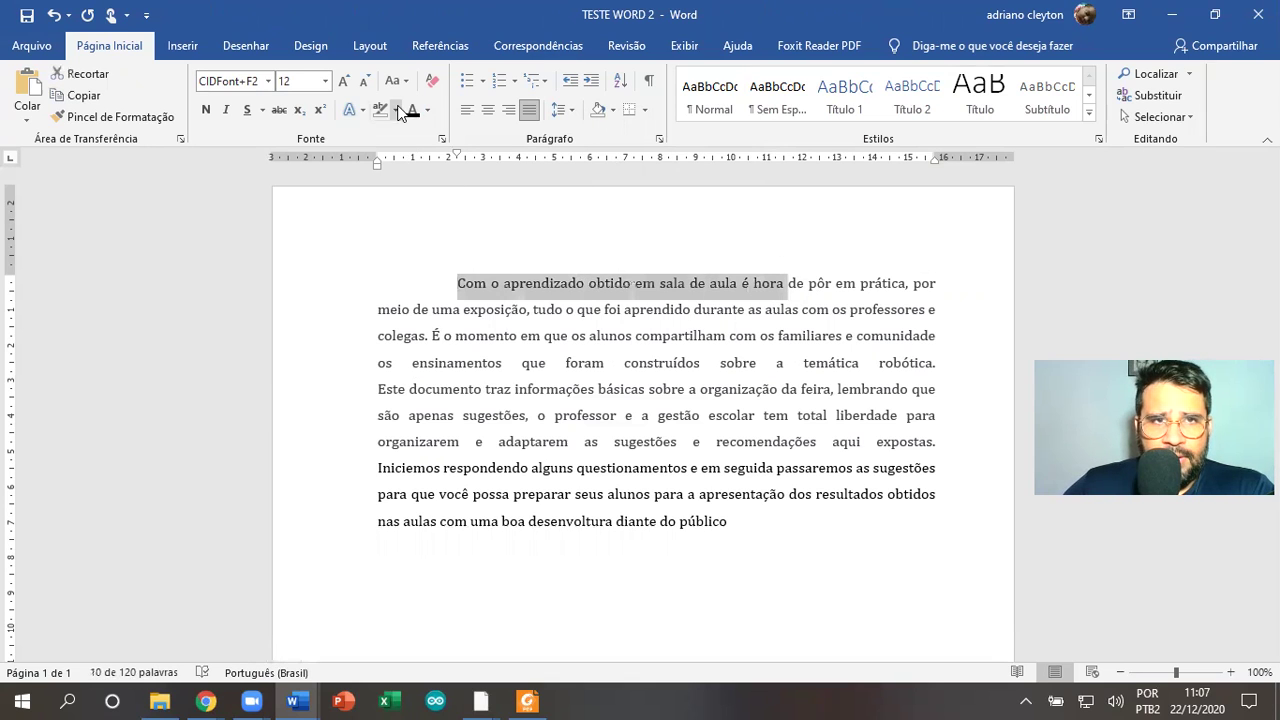
left_click(395, 110)
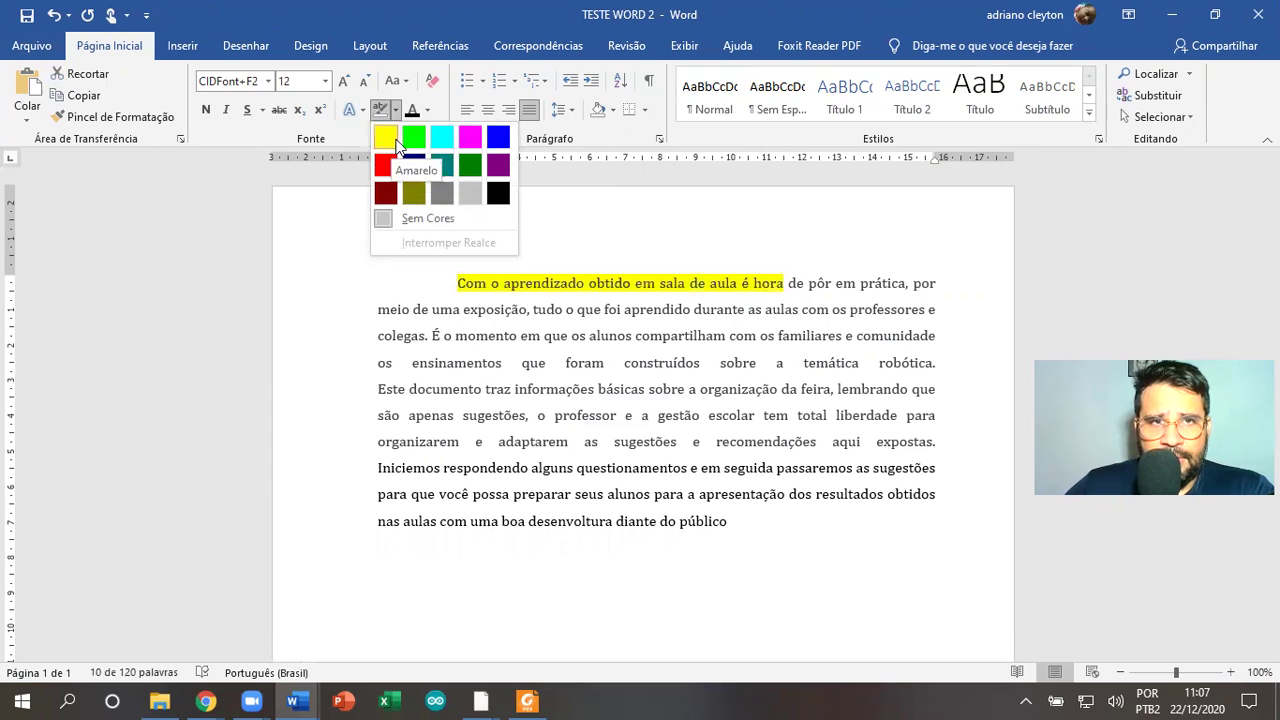
left_click(755, 233)
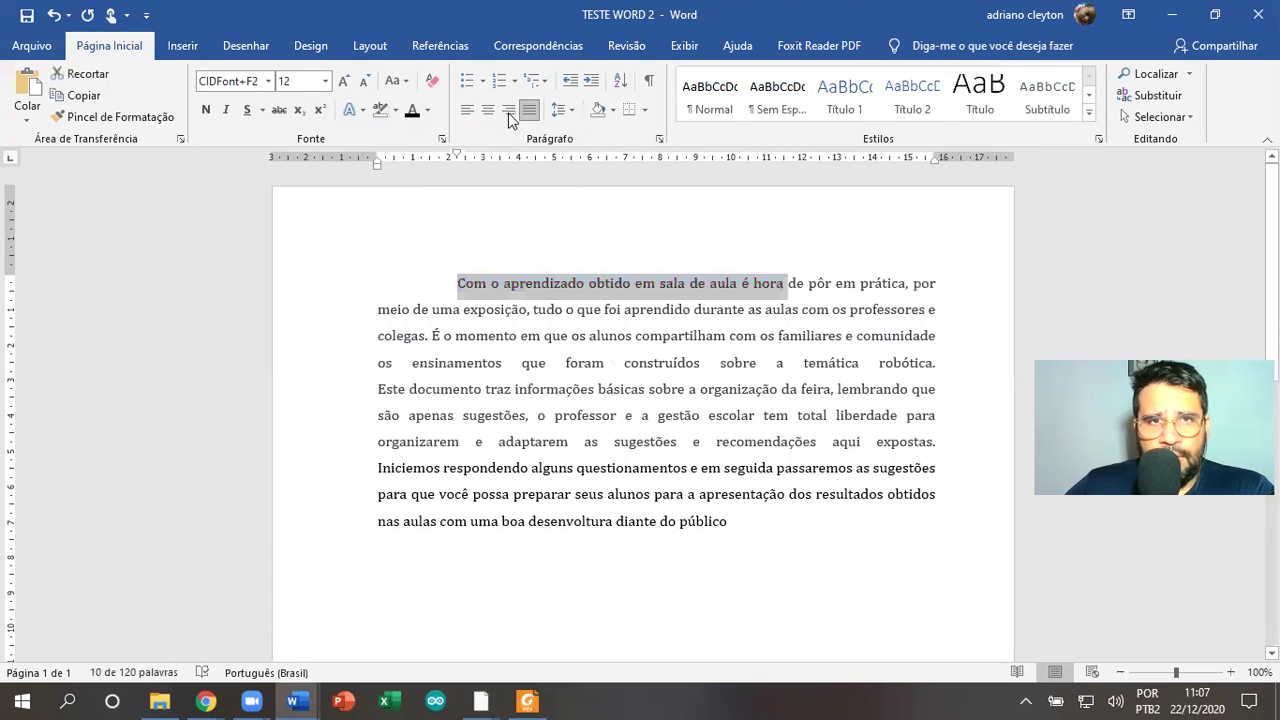
left_click(615, 110)
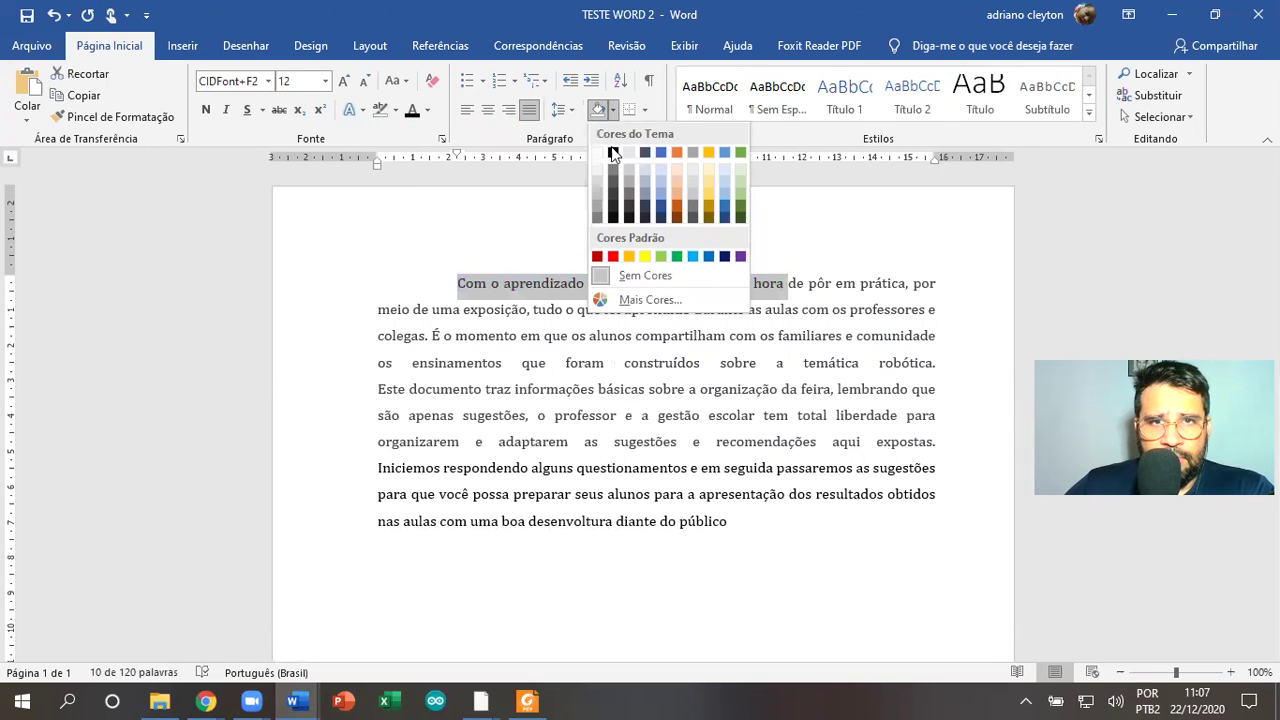
left_click(741, 205)
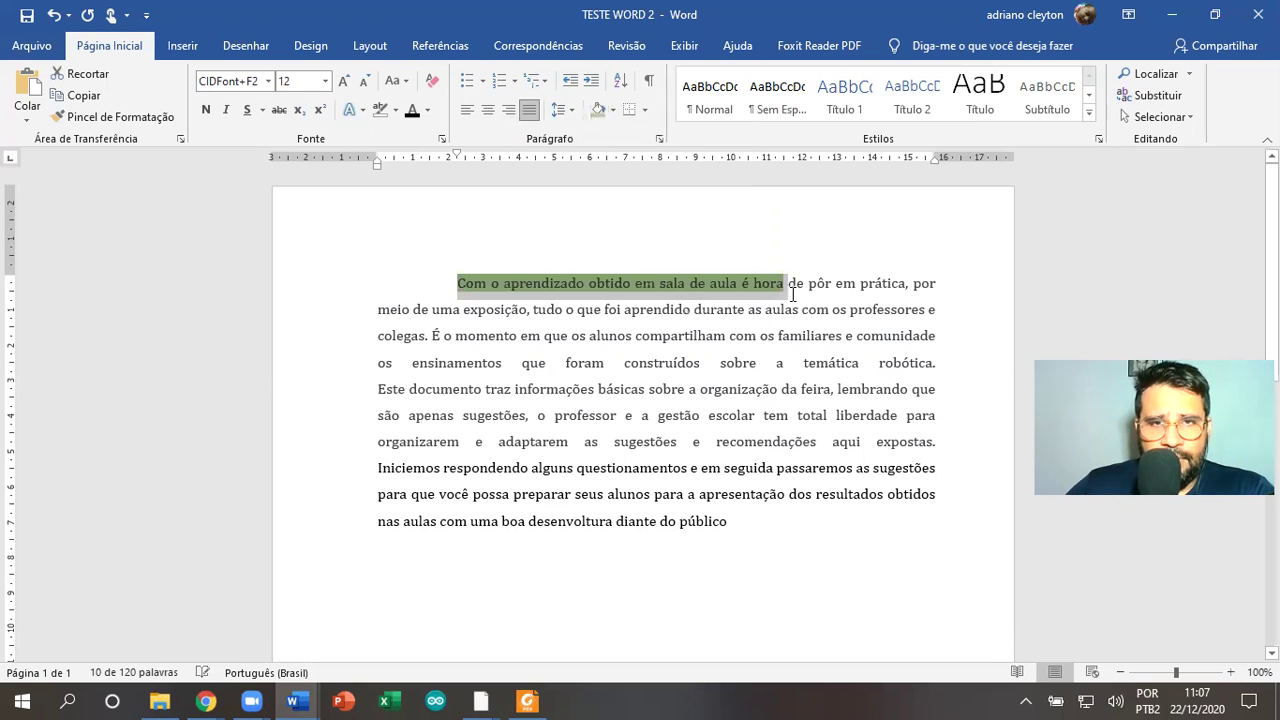
left_click(788, 283)
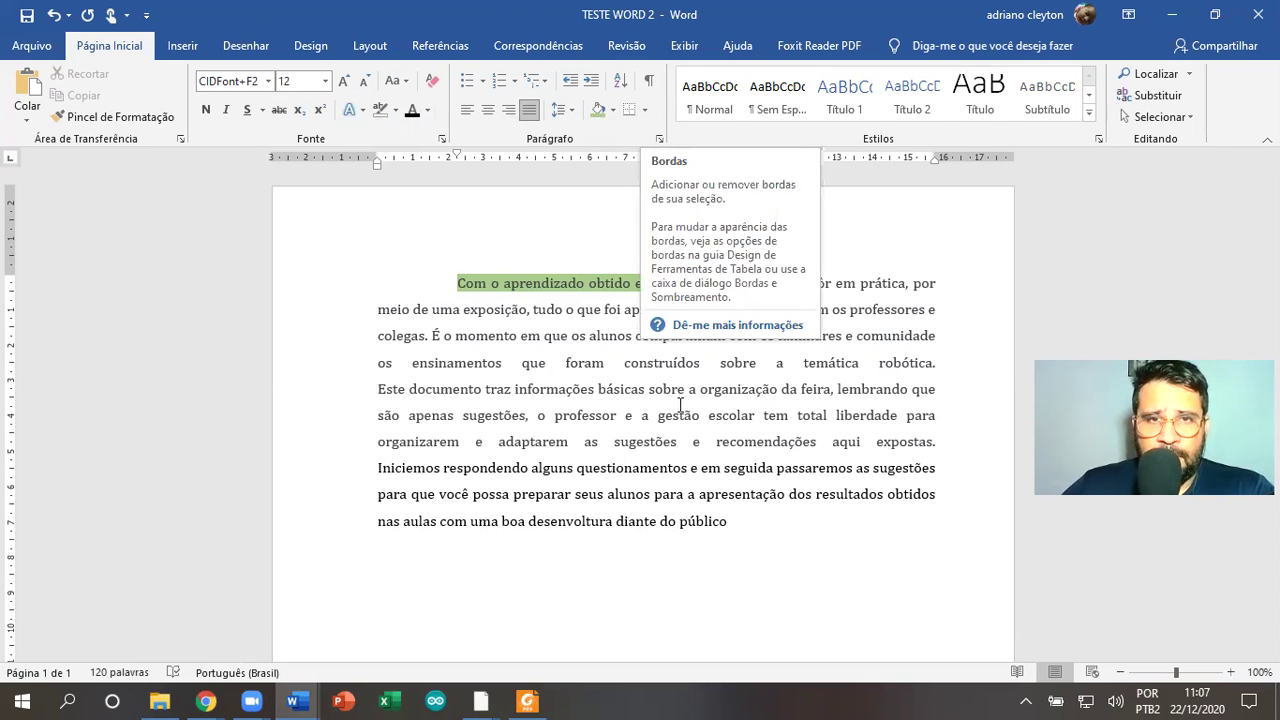
Add a blank paragraph below the text, leave borders unapplied, and open the Inserir > Tabela grid
key("Return")
key("Return")
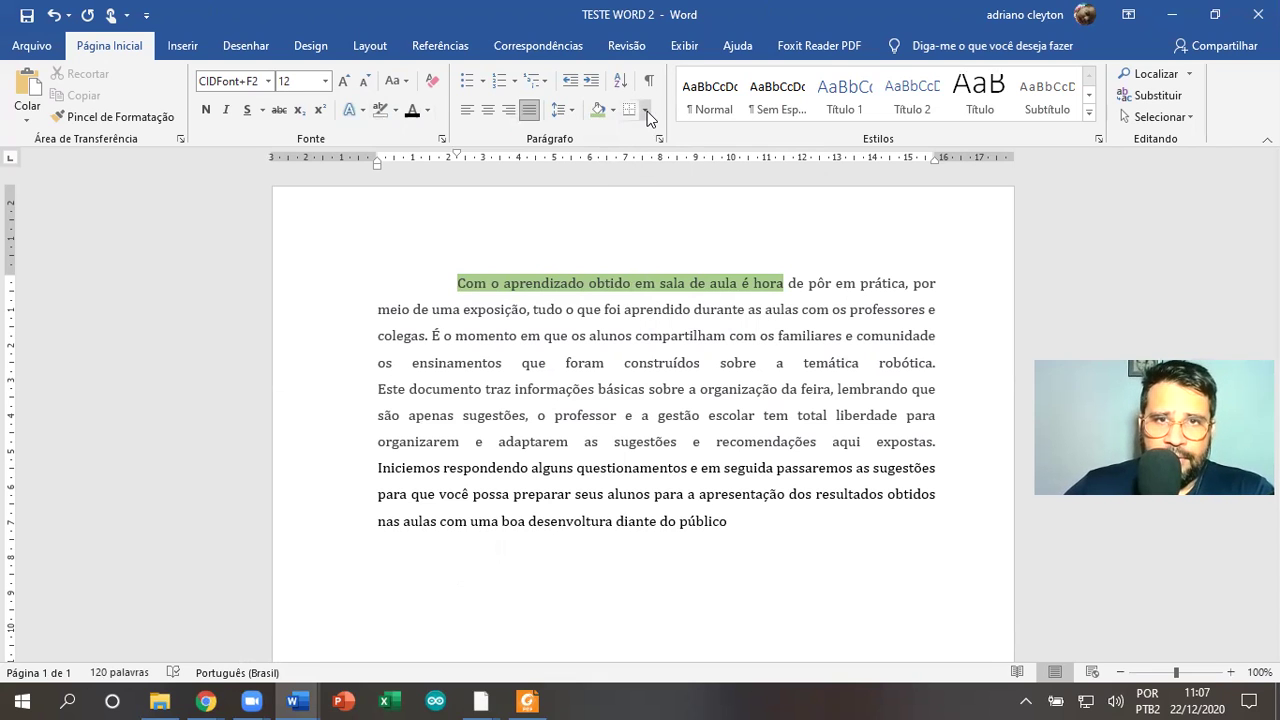
left_click(645, 110)
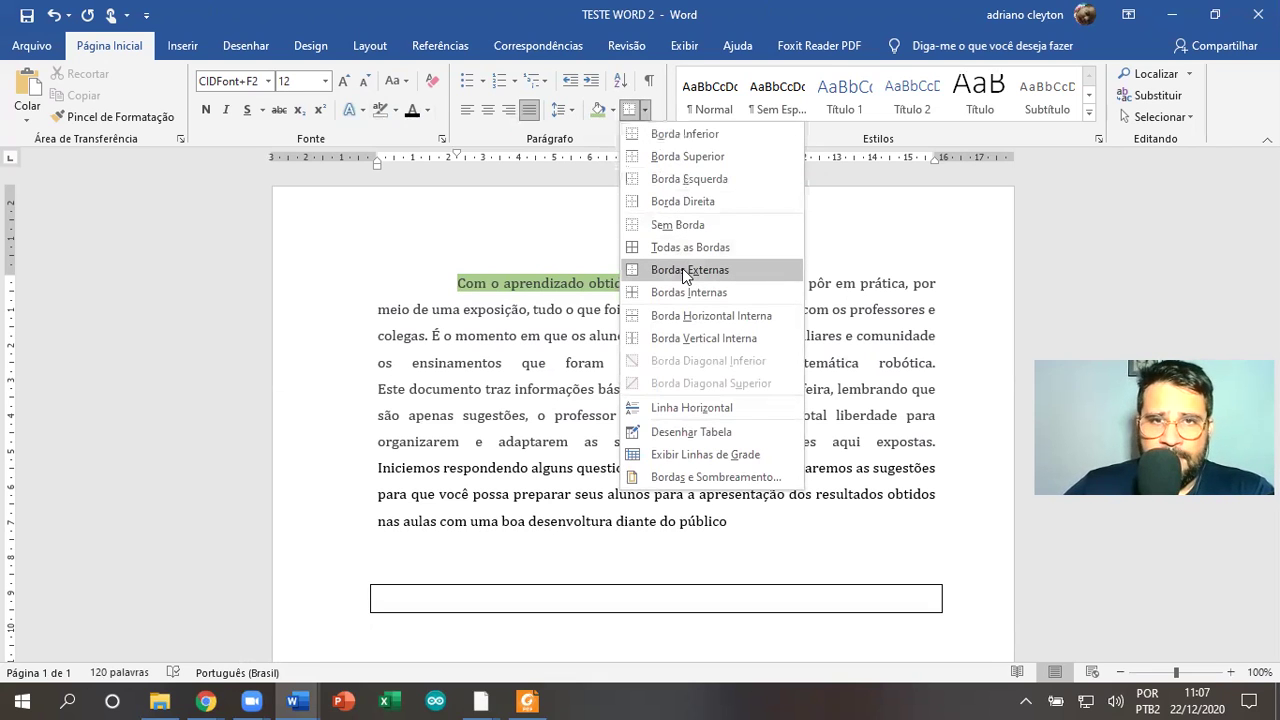
left_click(638, 112)
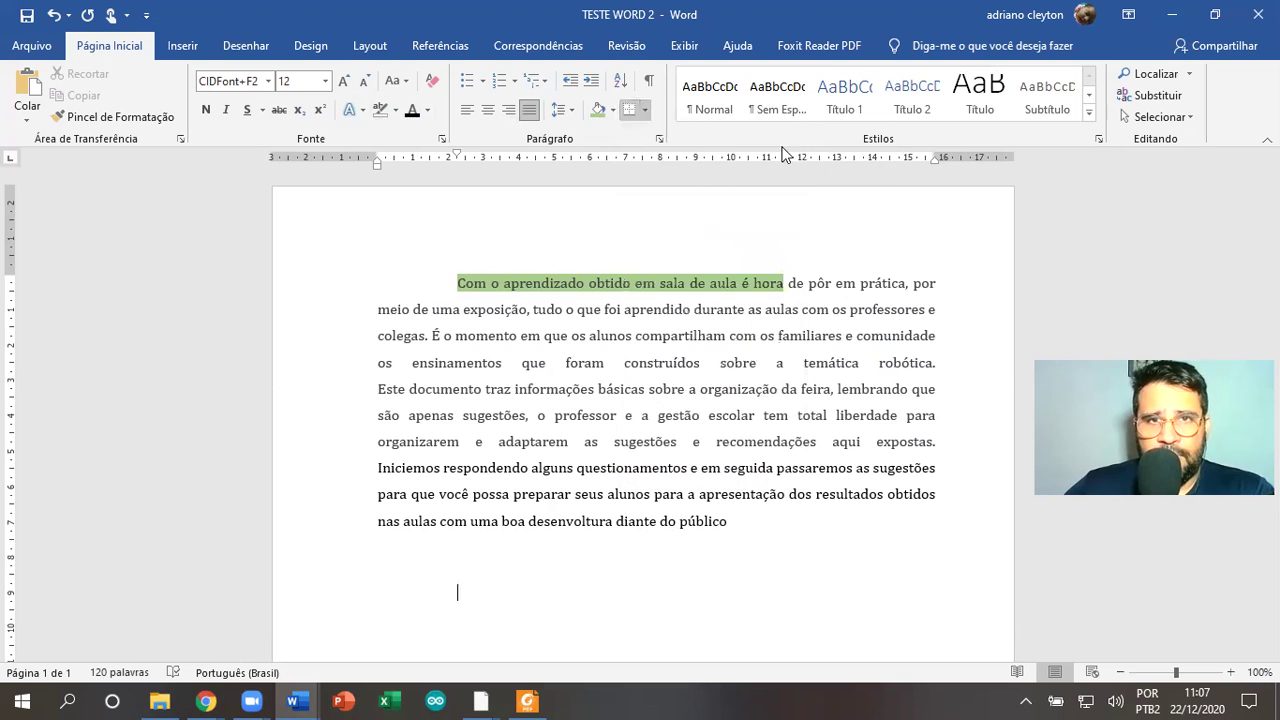
left_click(646, 111)
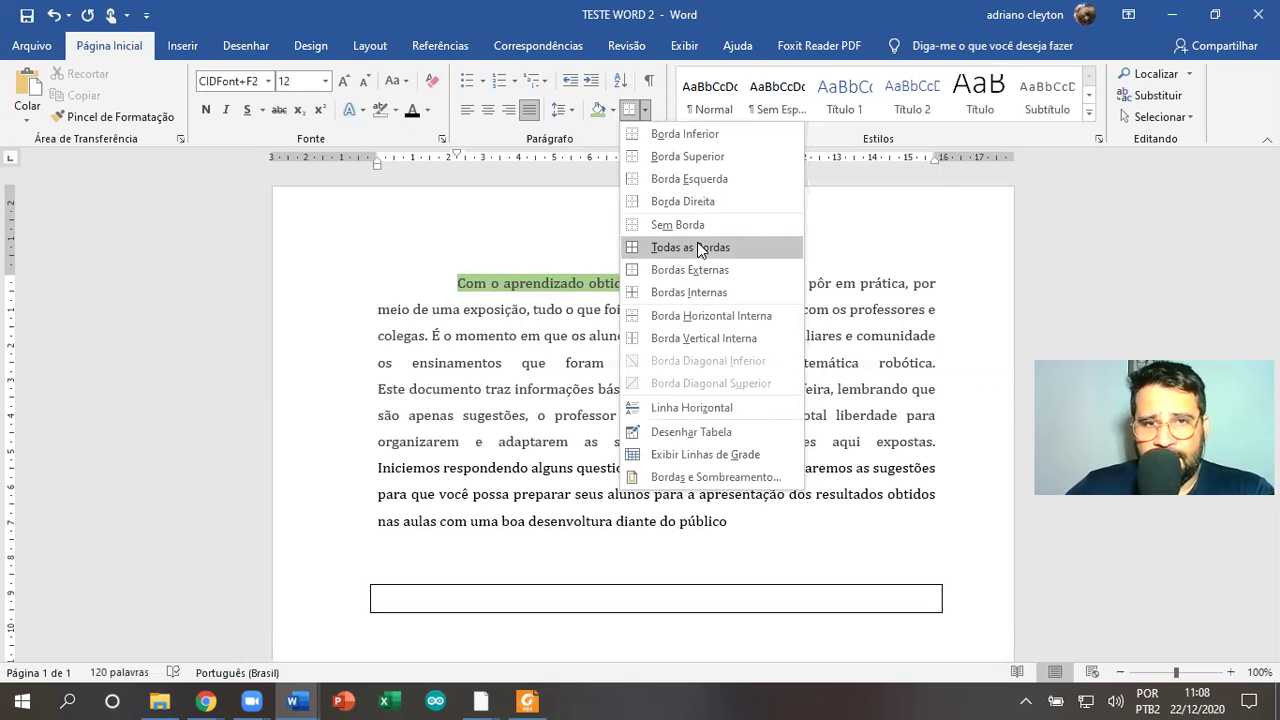
left_click(896, 230)
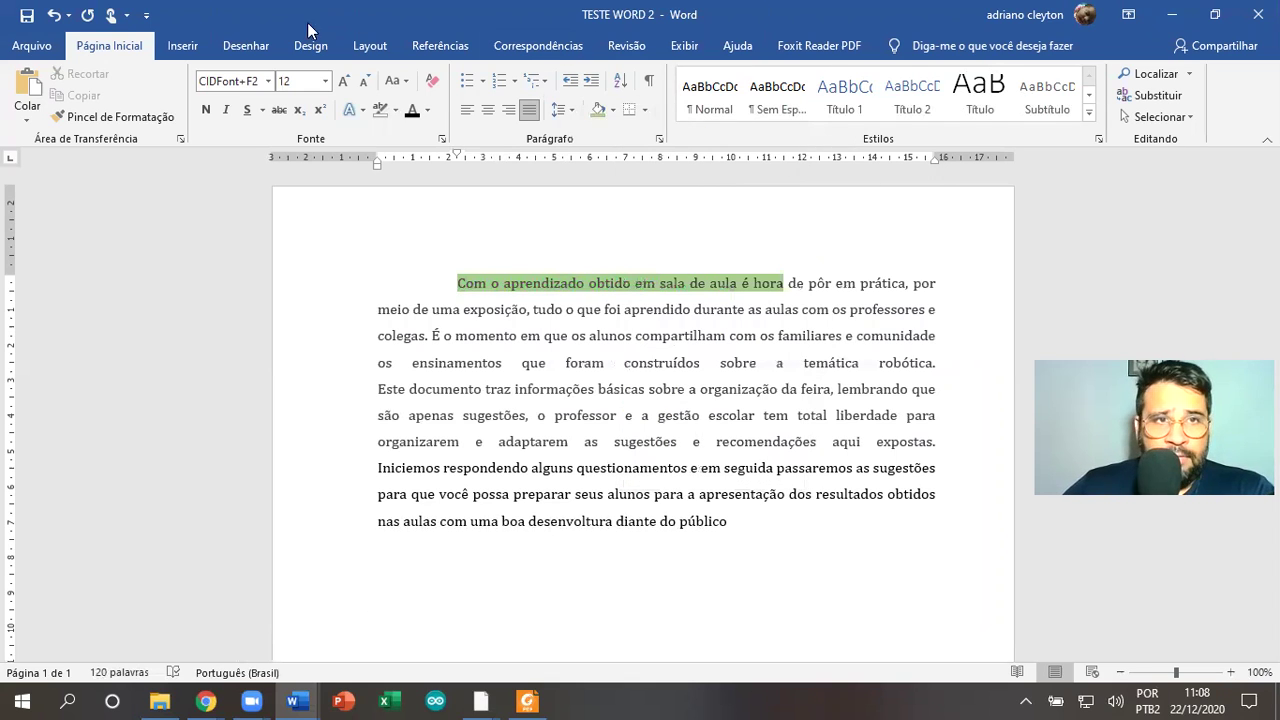
left_click(183, 52)
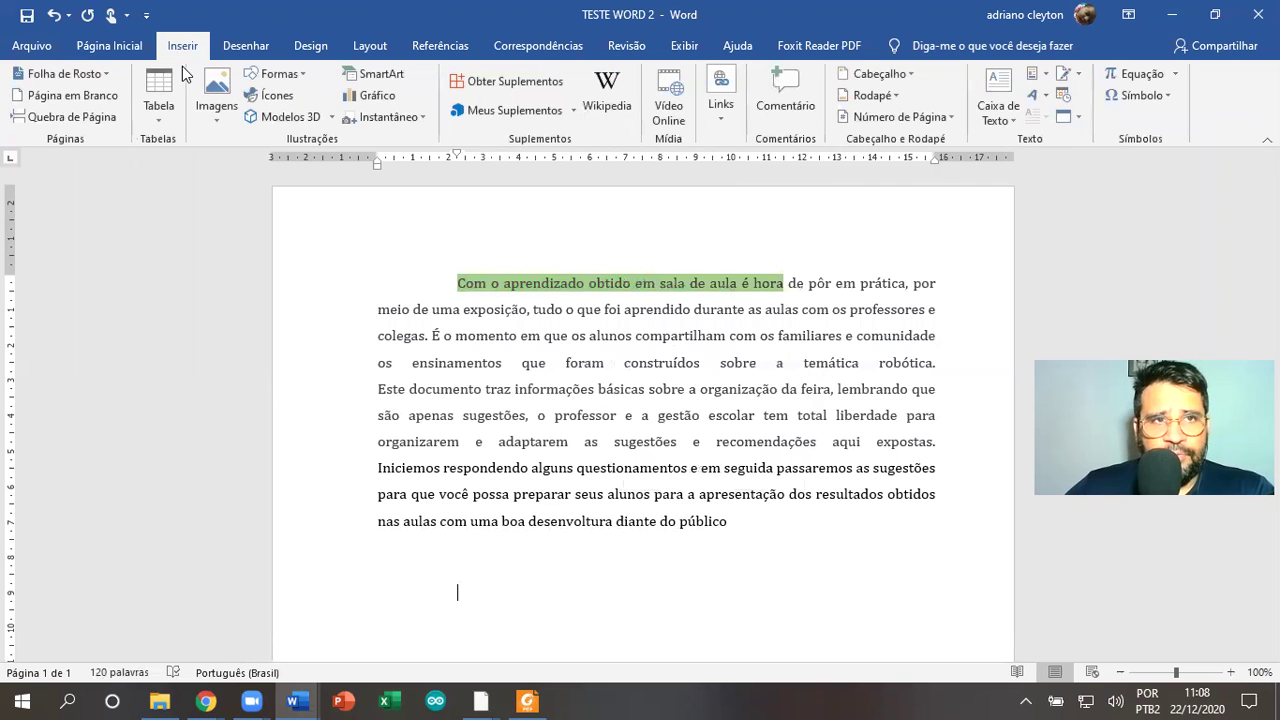
left_click(165, 122)
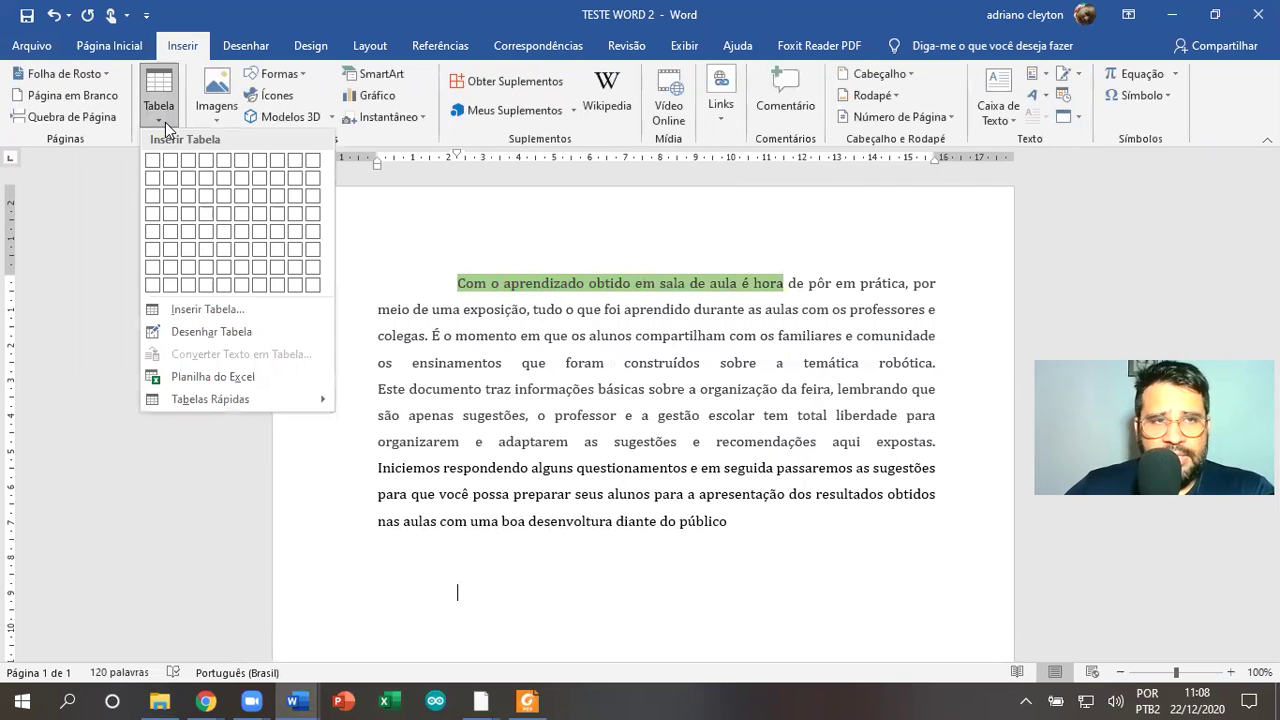
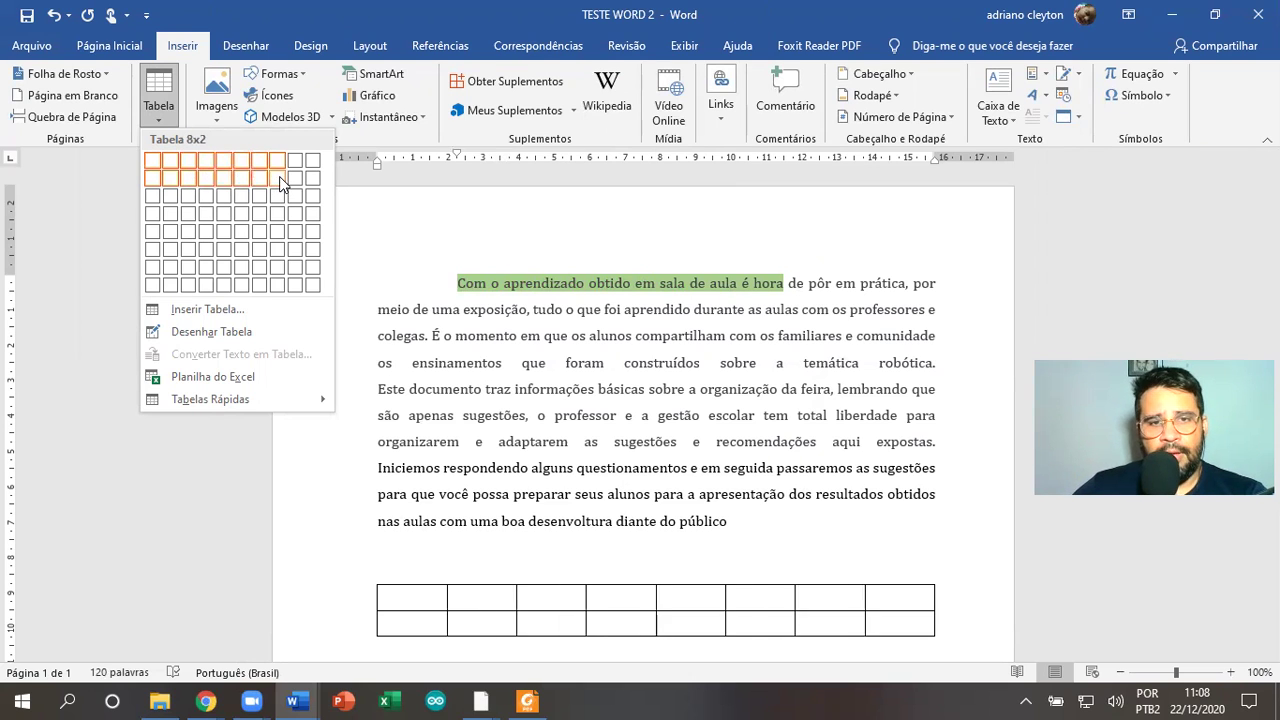
Insert an 8-column, 2-row table below the paragraph and shade its first two top-row cells green
left_click(281, 184)
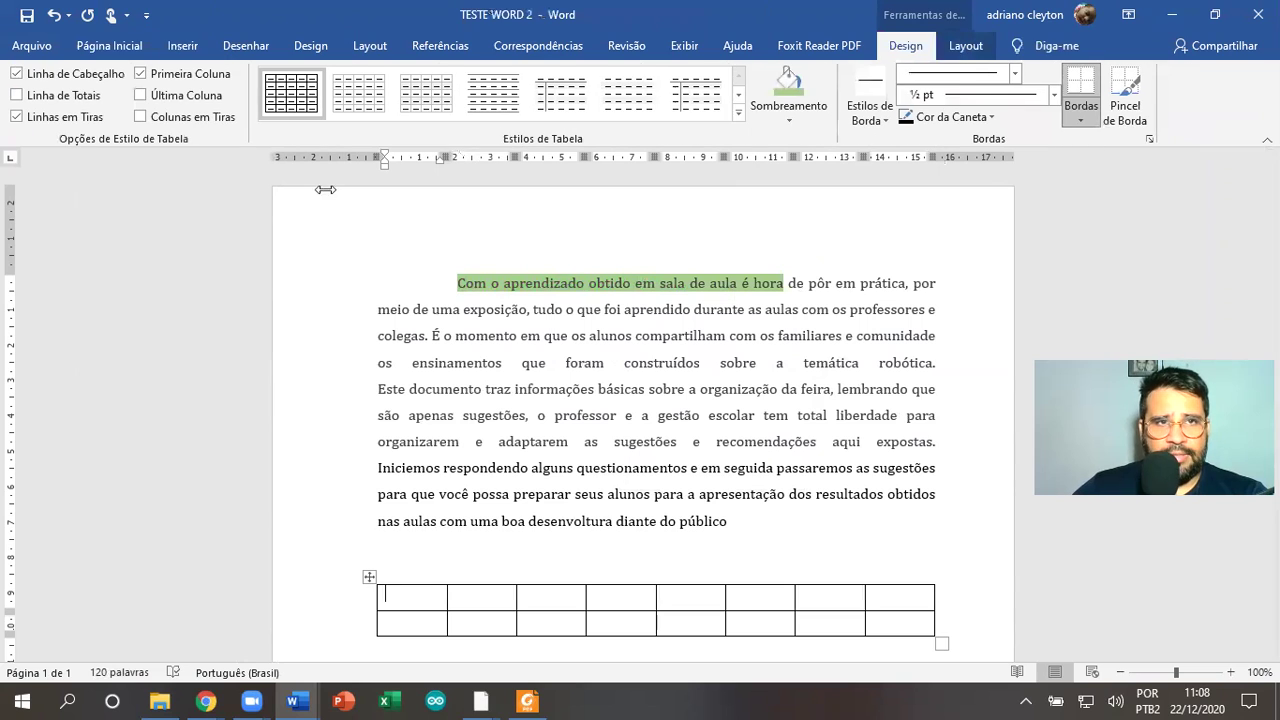
left_click(172, 42)
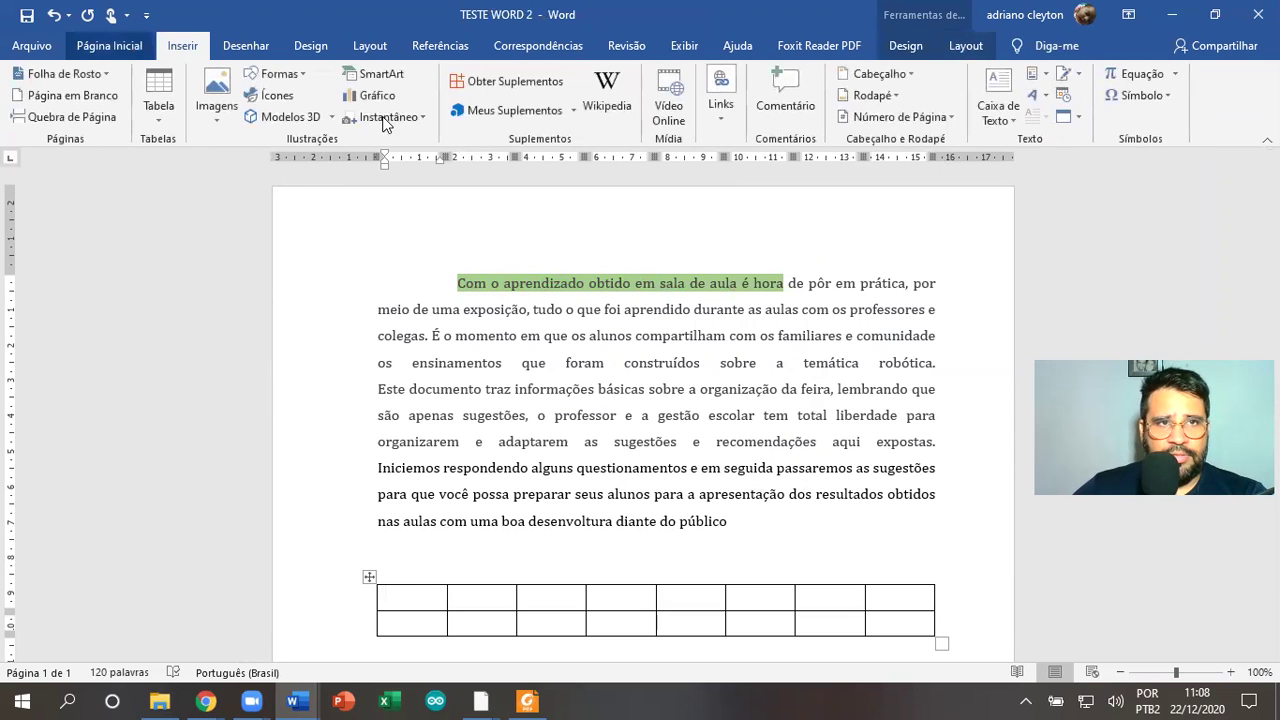
left_click(465, 594)
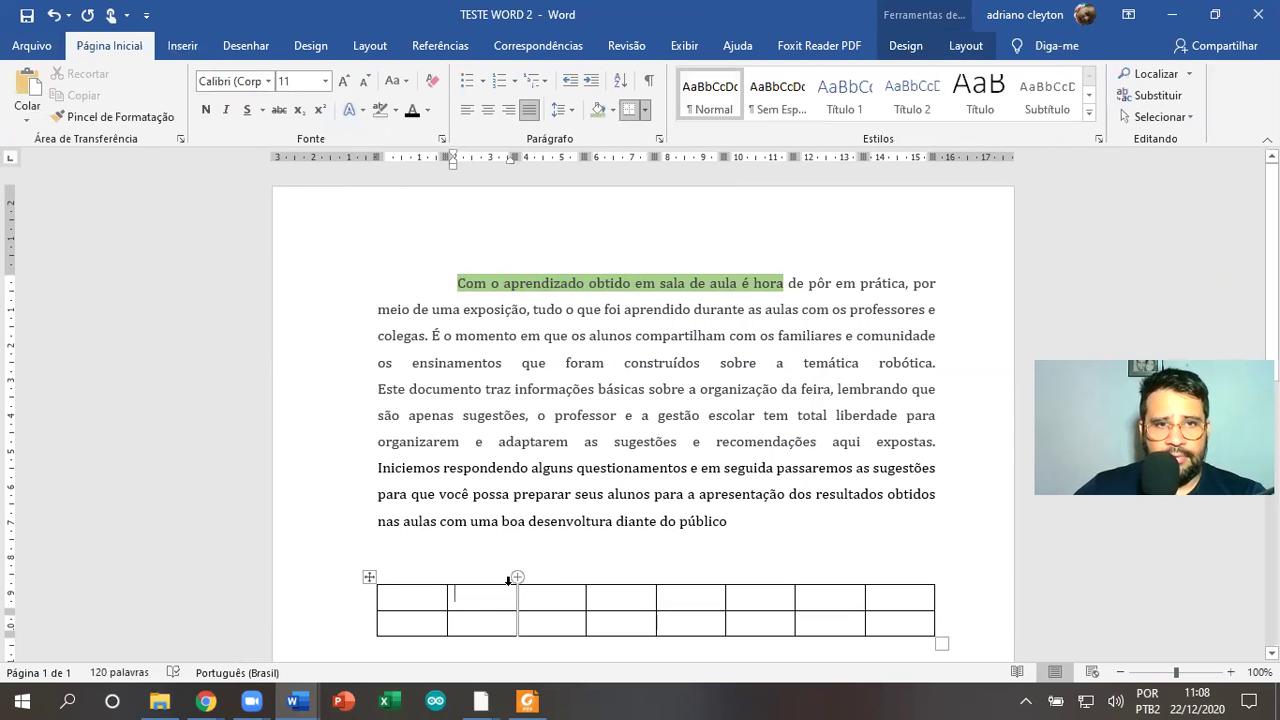
left_click_drag(463, 600, 415, 598)
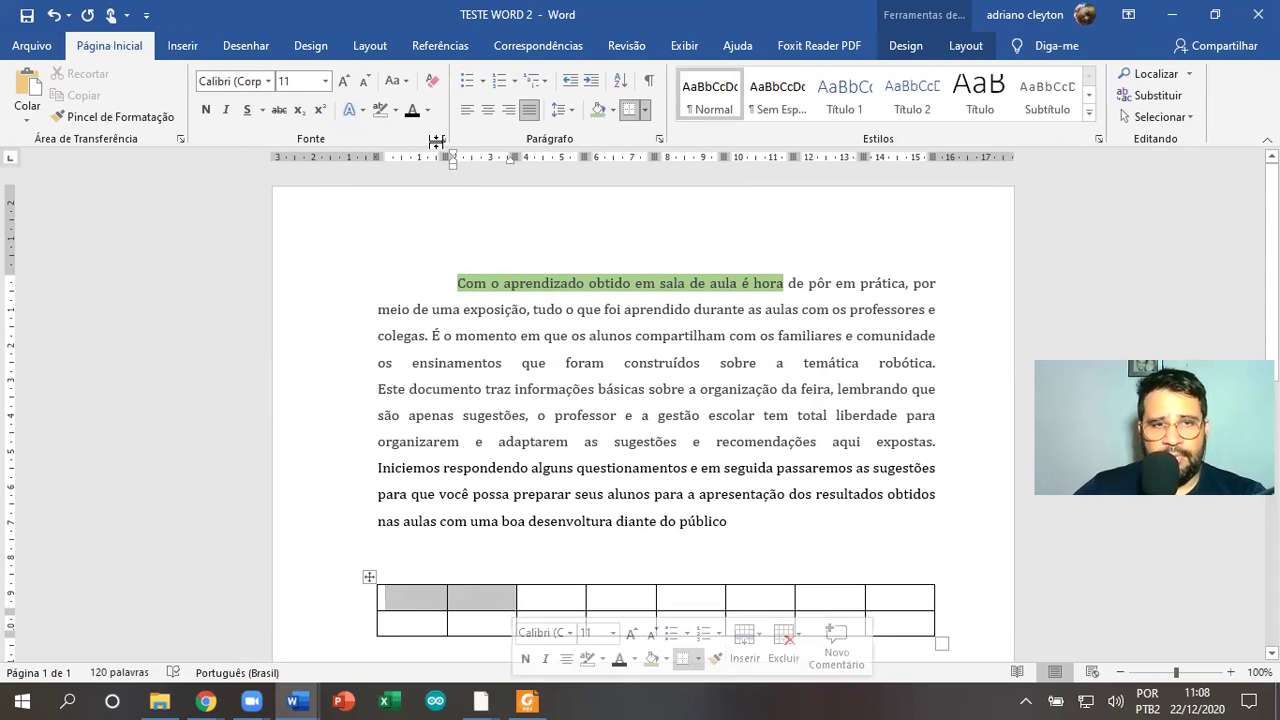
left_click(597, 112)
left_click(598, 445)
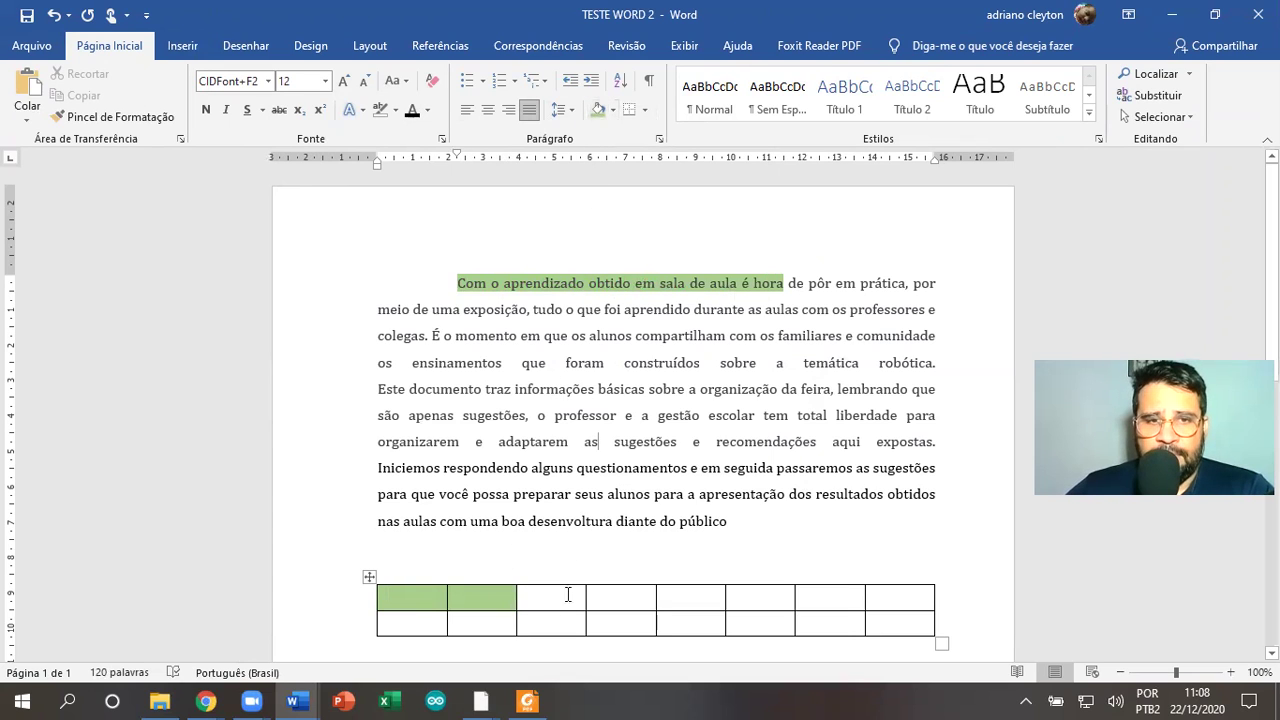
Shade the third and fourth top-row cells of the table orange
left_click_drag(530, 598, 606, 600)
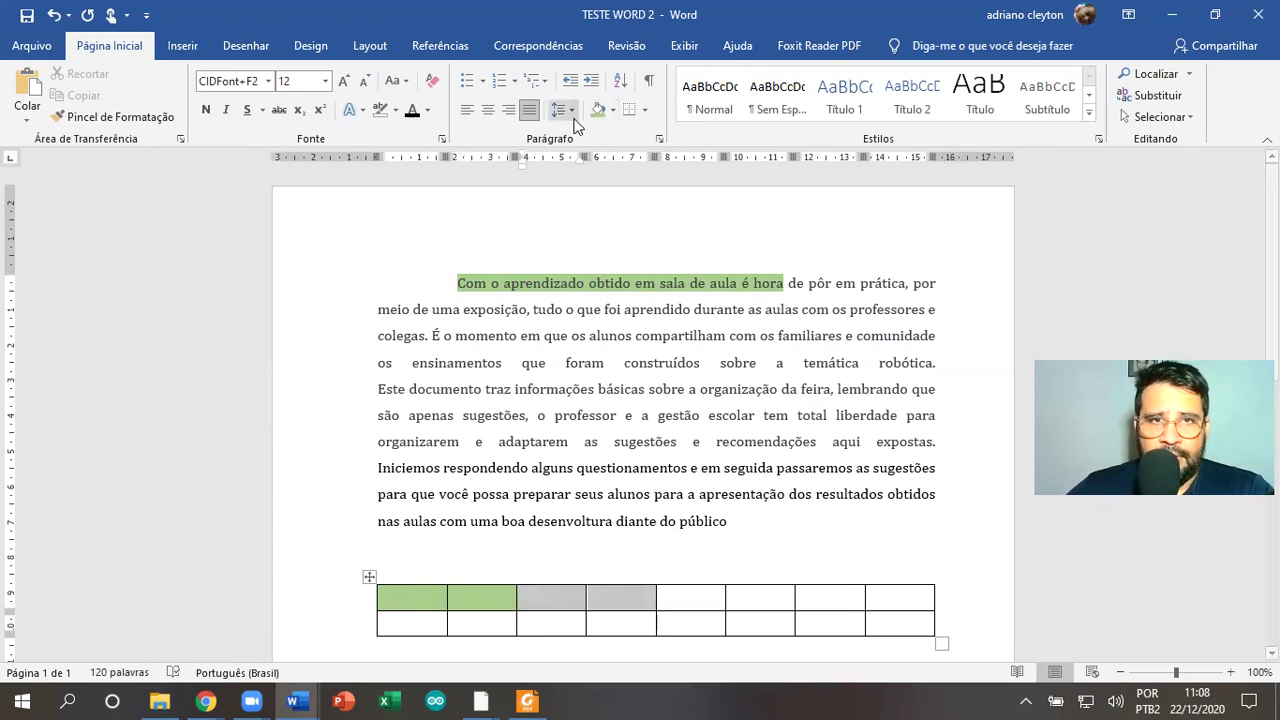
left_click(615, 107)
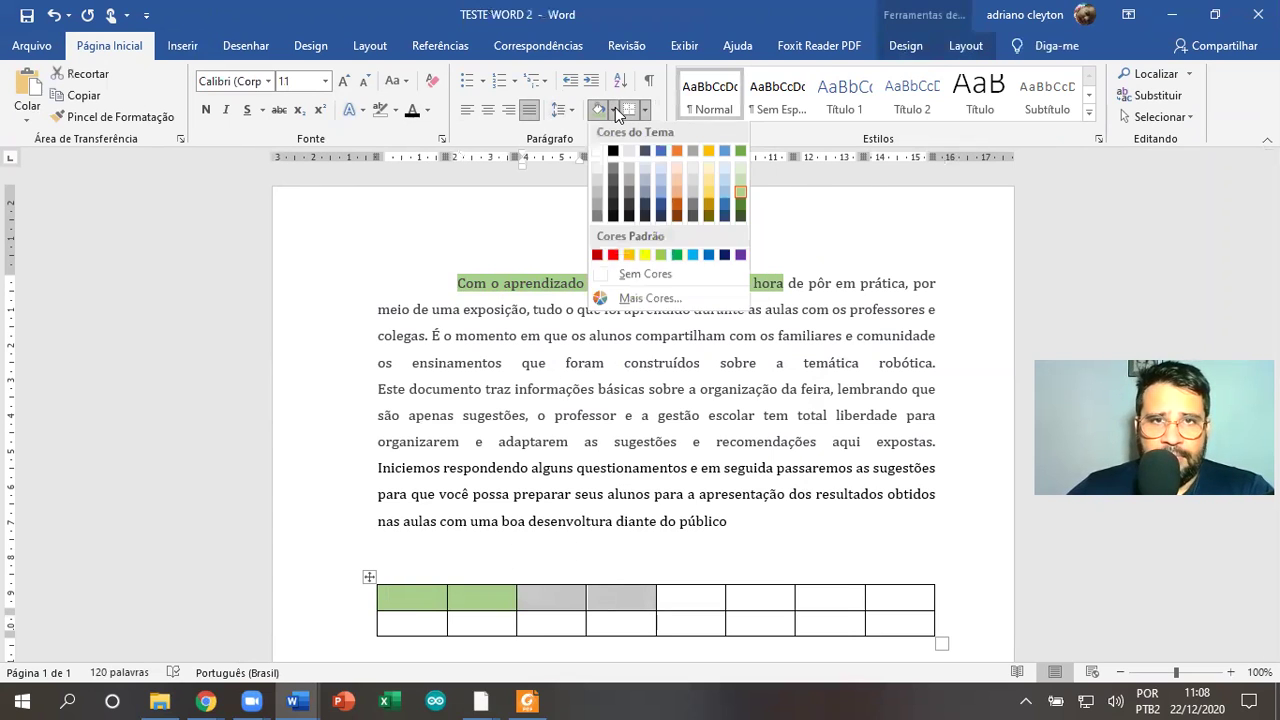
left_click(677, 194)
left_click(736, 497)
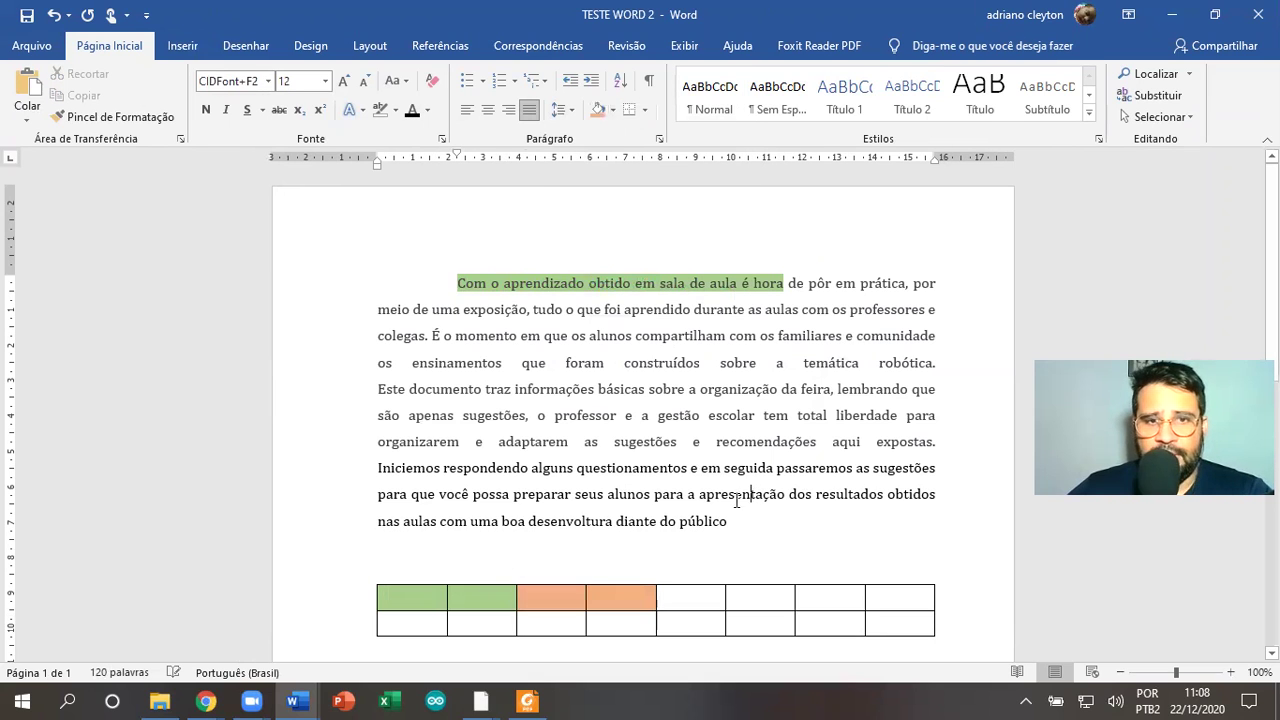
Type 'Dfv;fvç~df~df' in the first table cell and widen the first column so it fits on one line
left_click(404, 600)
type("Dfv;fvç~df")
type("~df~df")
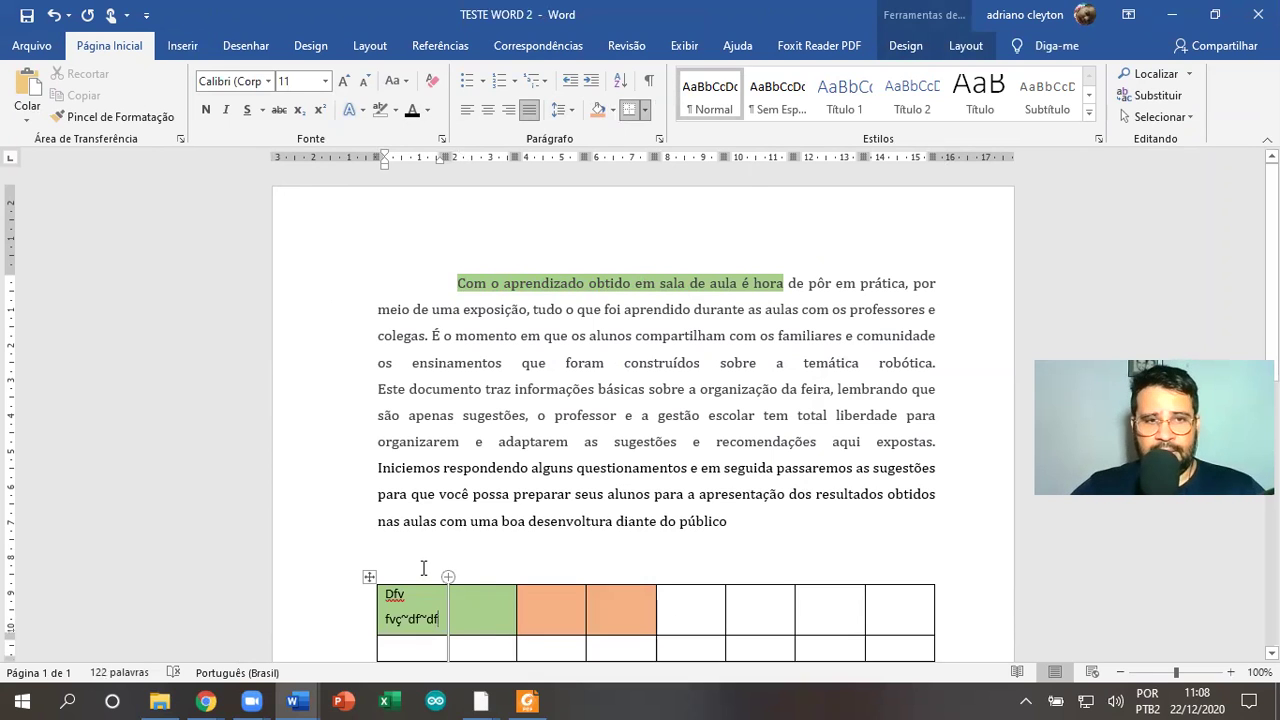
left_click_drag(448, 610, 475, 608)
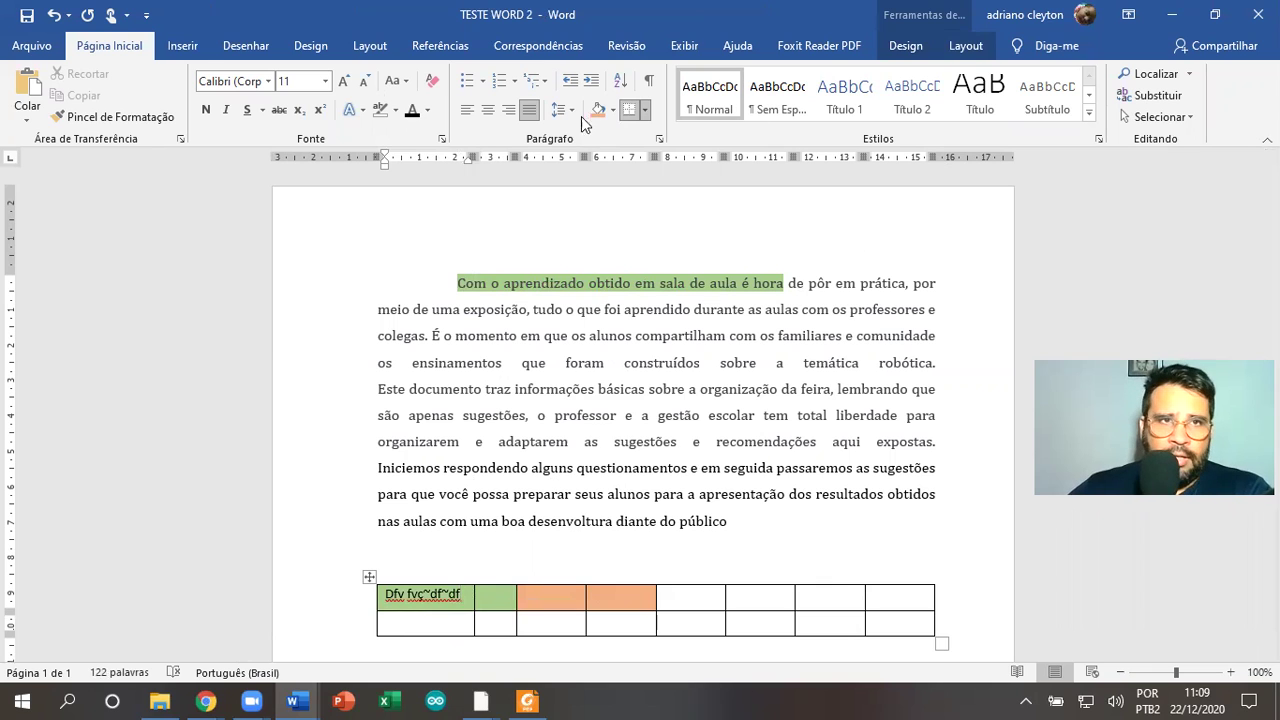
left_click(180, 46)
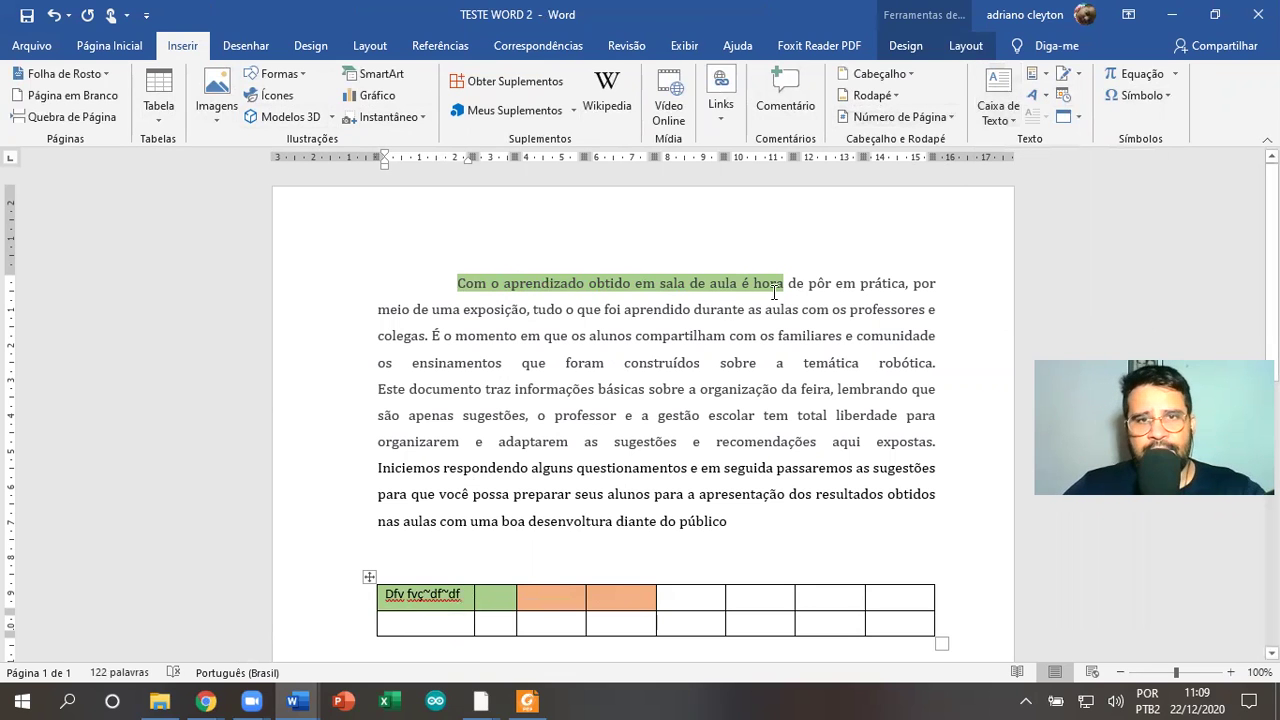
Insert a simple text box (Caixa de Texto Simples) on the line below the table
scroll(676, 446, "down", 3)
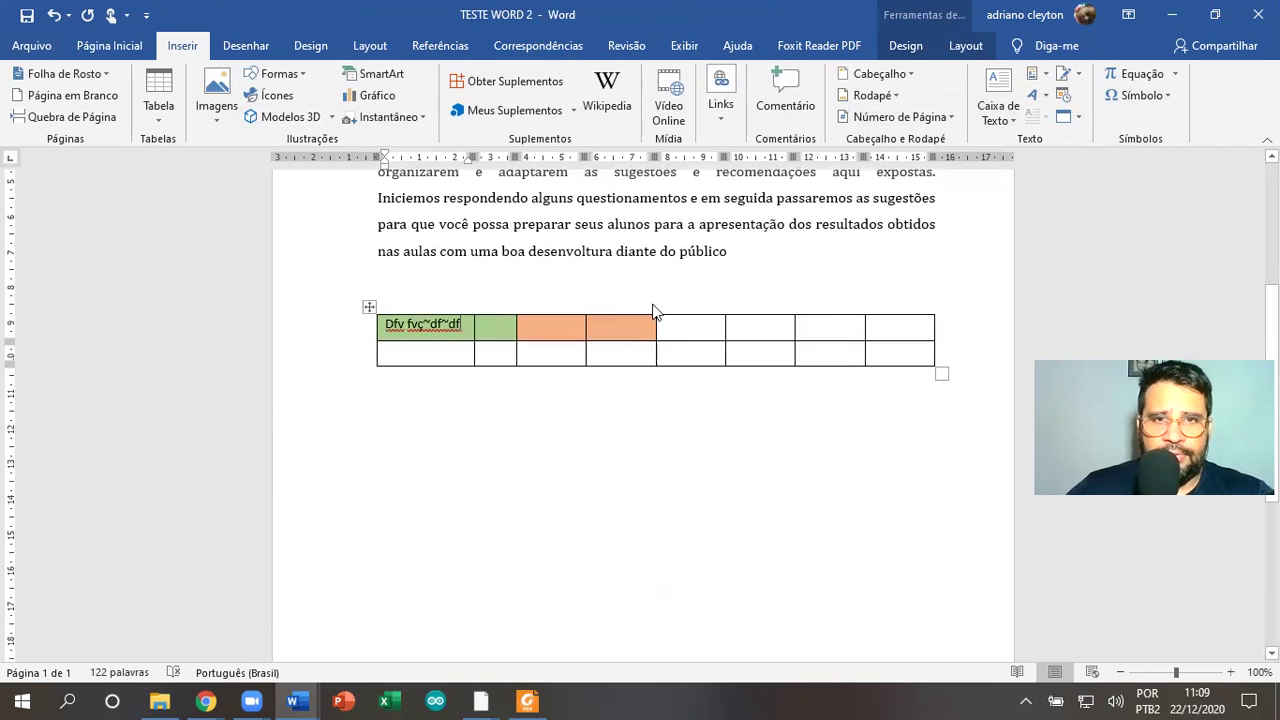
left_click(703, 403)
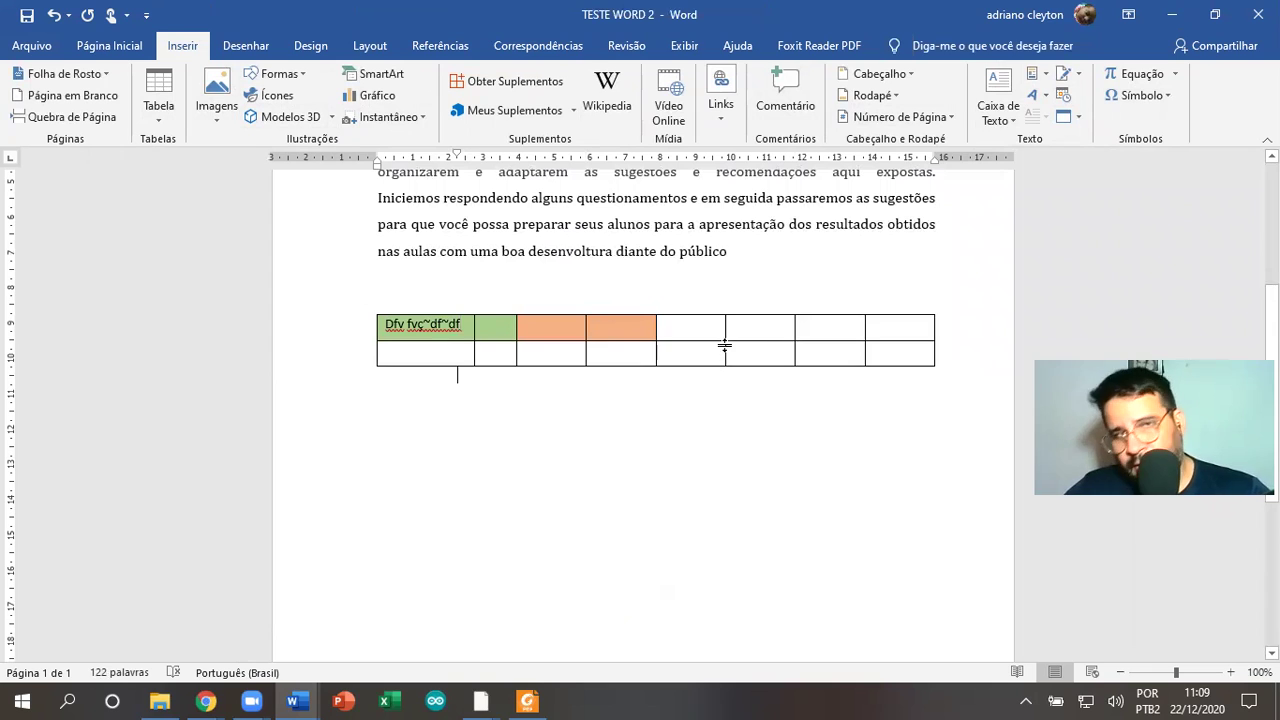
left_click(997, 95)
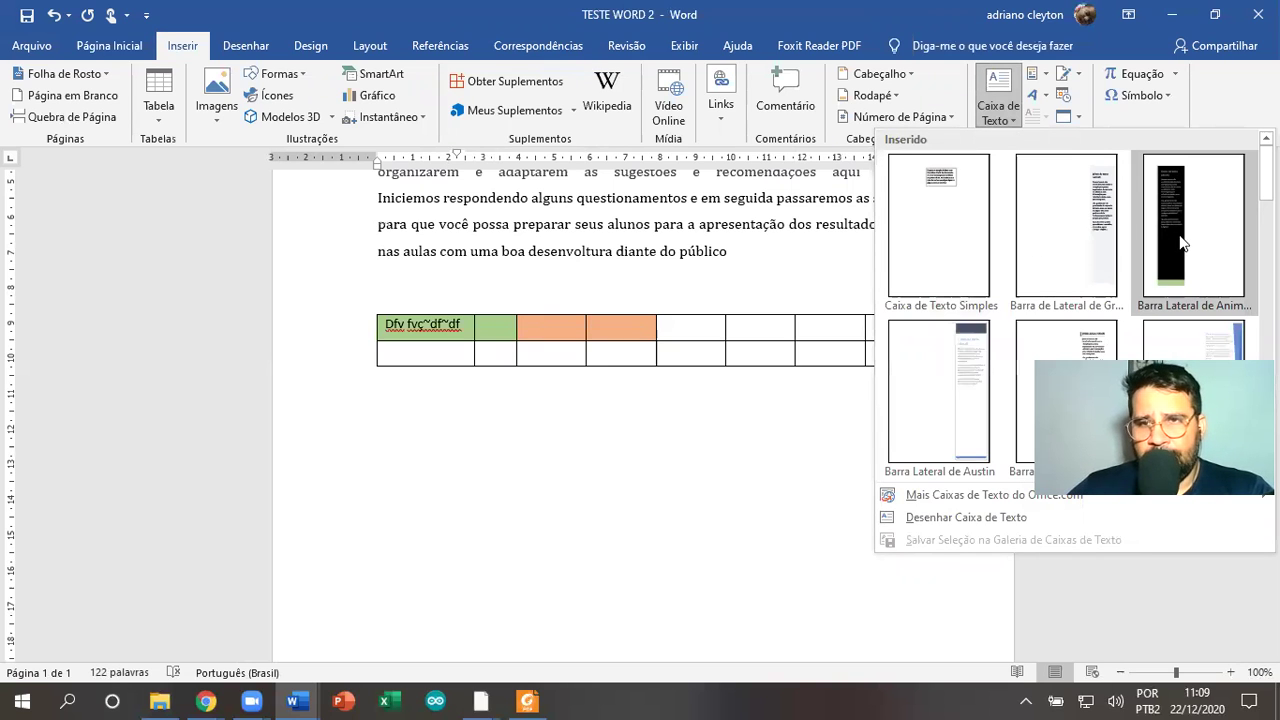
left_click(995, 196)
left_click_drag(724, 453, 847, 547)
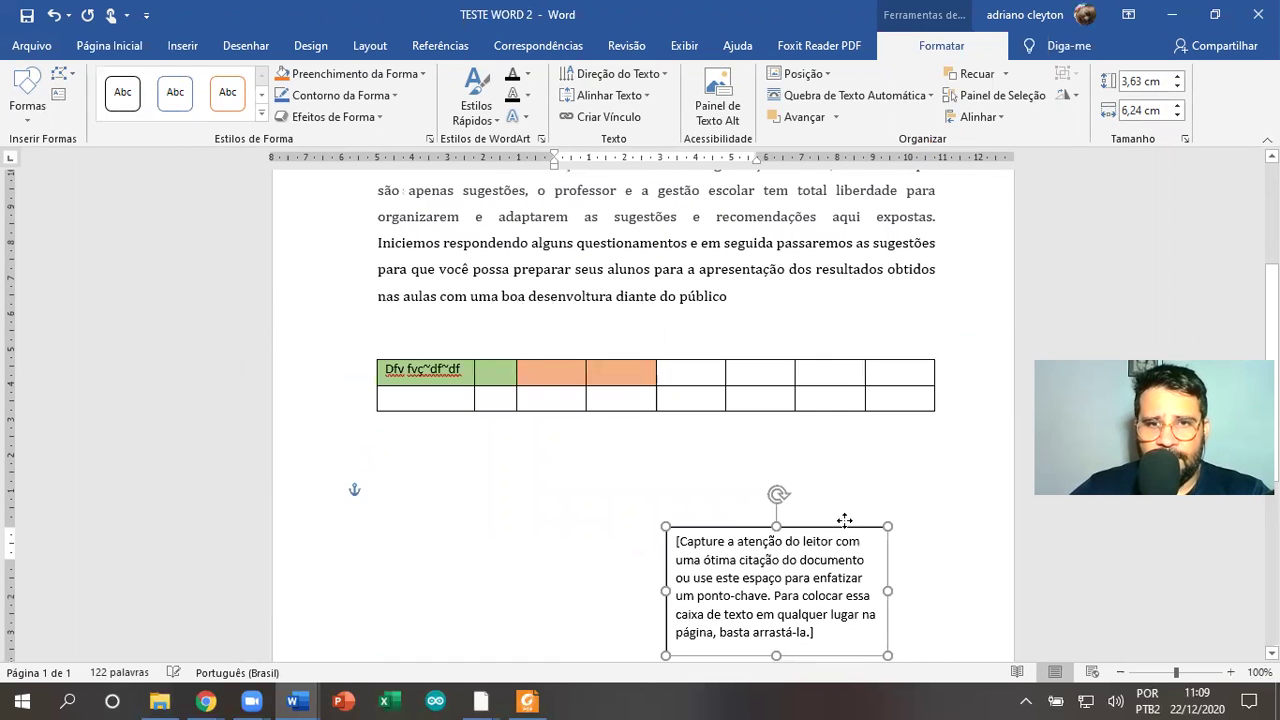
Set the text box layout to In Line with Text and move it under the table's left side
scroll(857, 503, "down", 2)
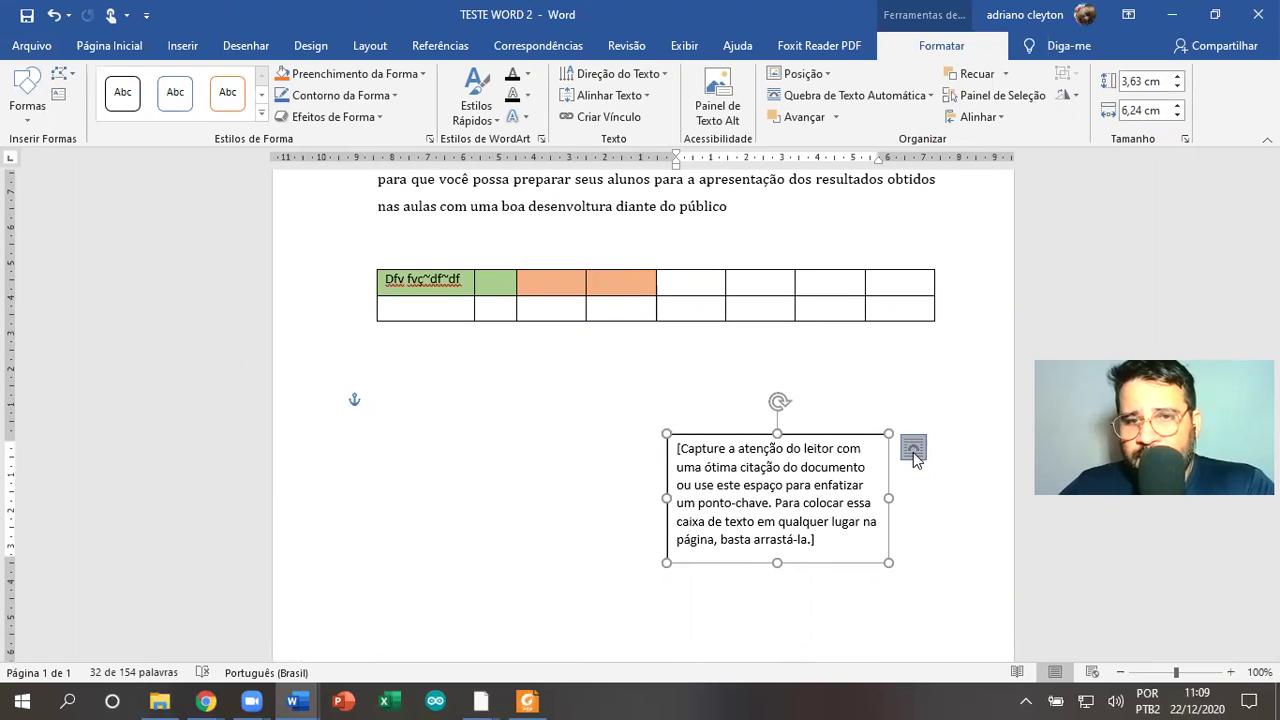
left_click(914, 452)
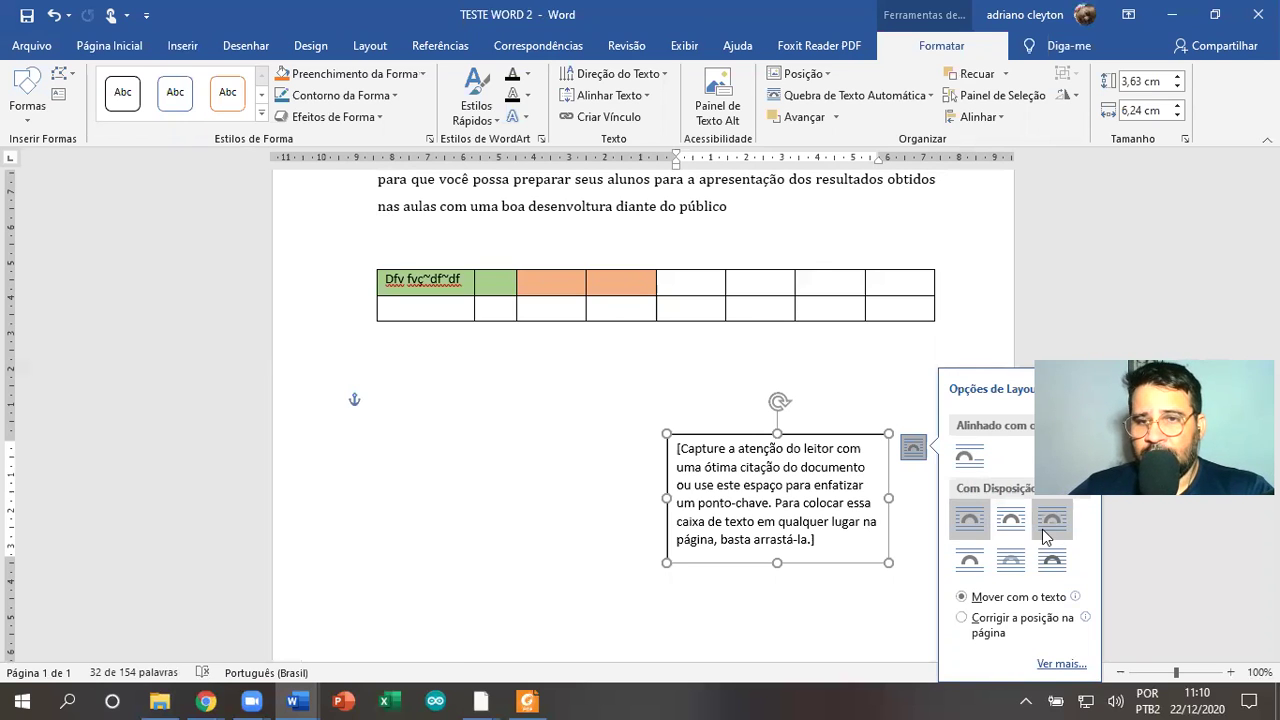
left_click(1052, 562)
left_click_drag(801, 434, 796, 406)
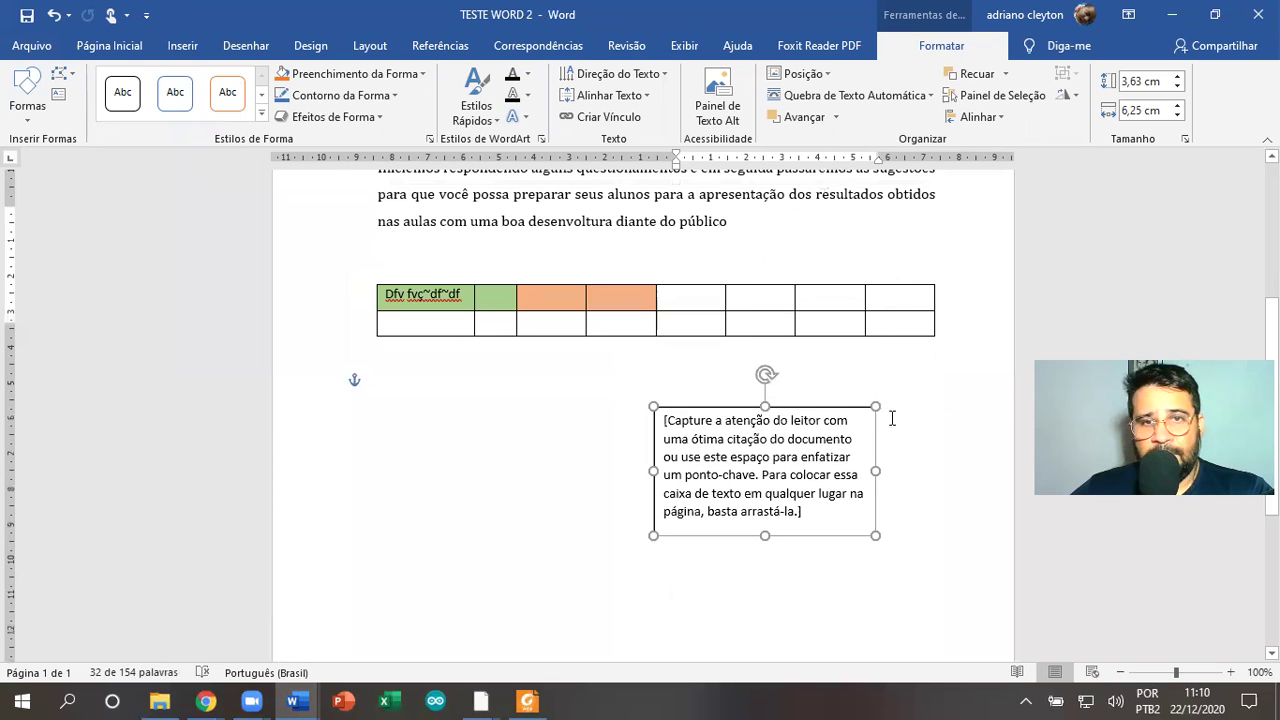
left_click(901, 420)
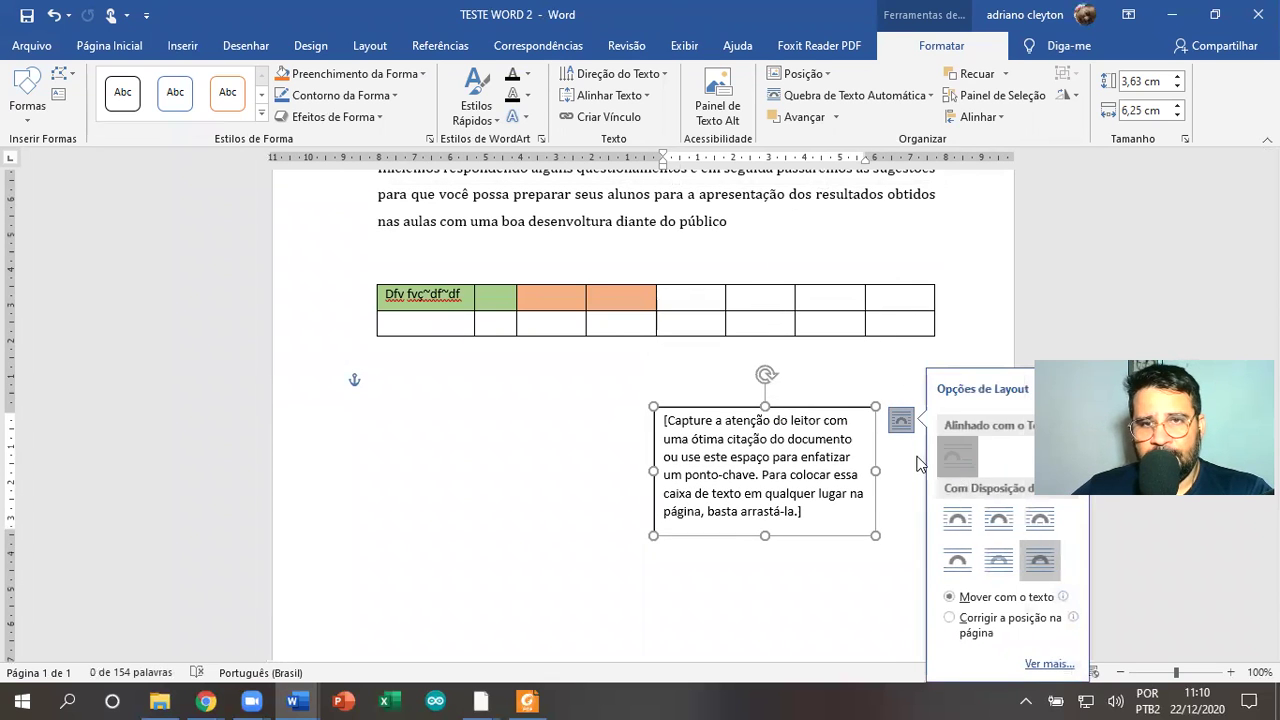
left_click(957, 457)
left_click_drag(668, 372, 628, 258)
Replace the text box placeholder with 'srdvsdvdvsdvsd', make the box taller and narrower, and place it below the table
left_click(557, 352)
left_click(493, 263)
type("srdvsdvdvsdvsd")
left_click_drag(573, 287, 577, 370)
left_click_drag(689, 305, 559, 306)
left_click_drag(539, 249, 718, 497)
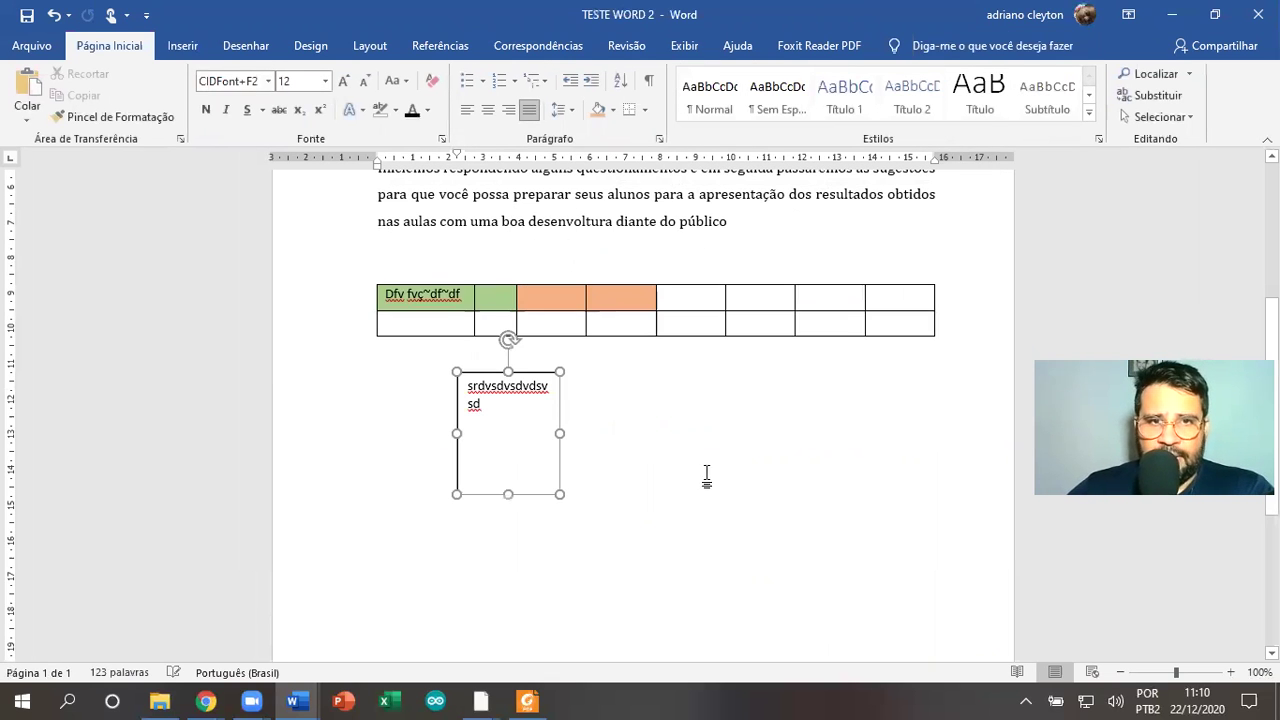
Select the text box beneath the table to format its shape
scroll(675, 329, "up", 2)
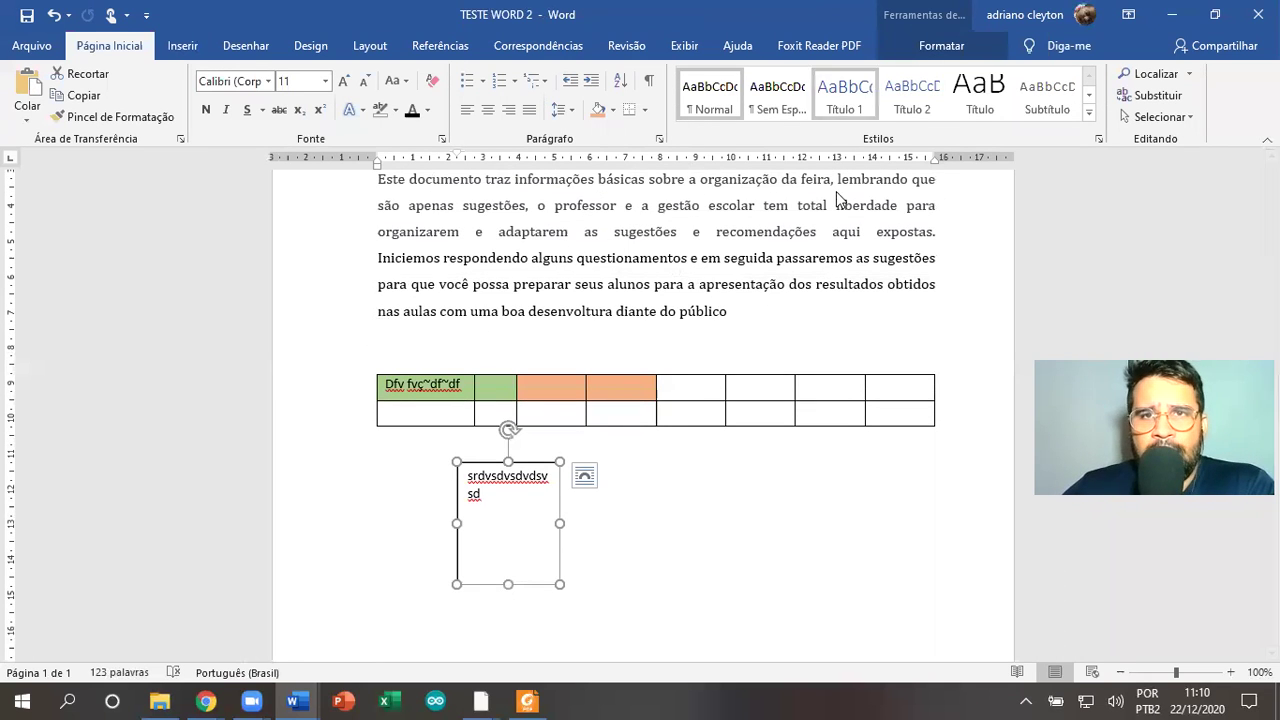
left_click(557, 284)
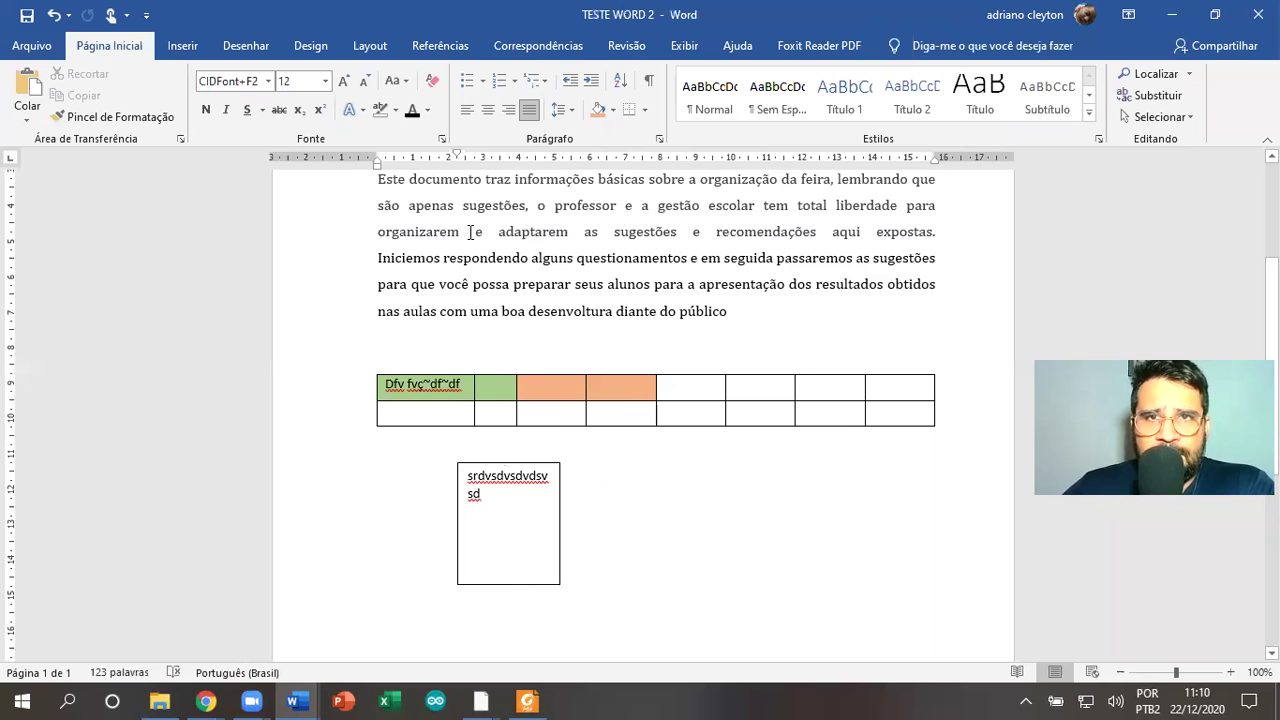
left_click_drag(470, 232, 730, 311)
left_click(563, 436)
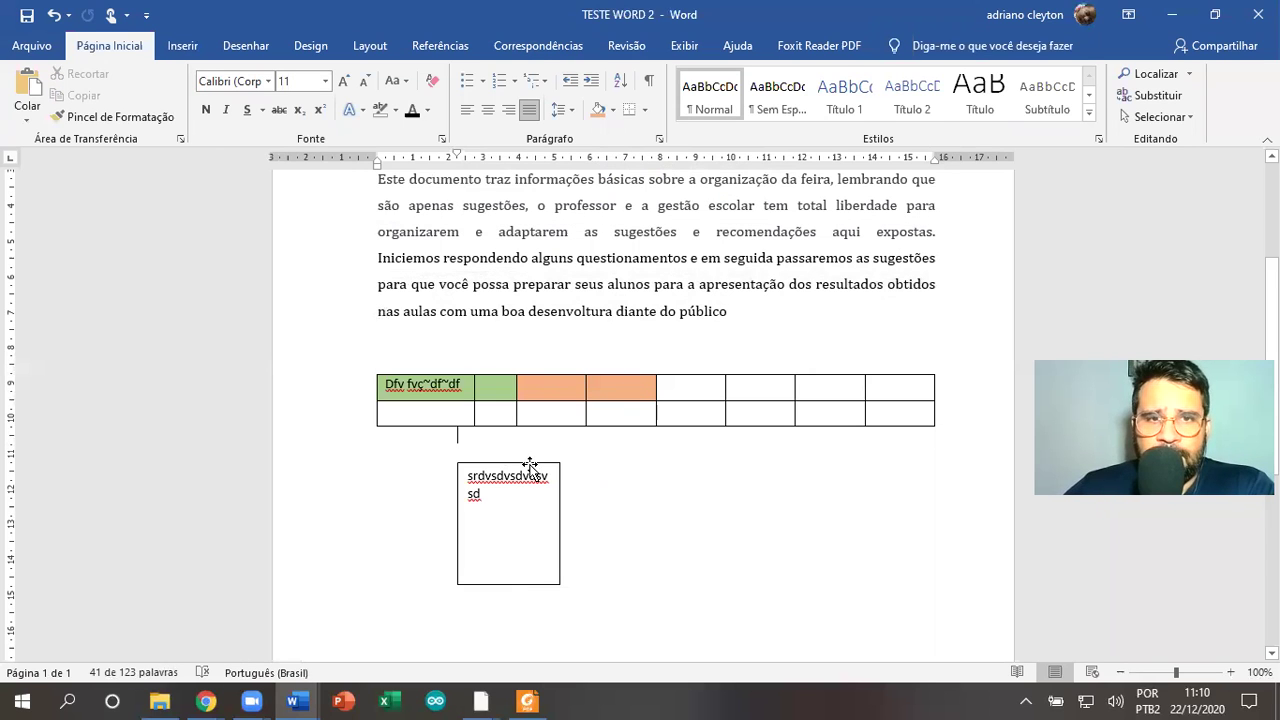
left_click(530, 465)
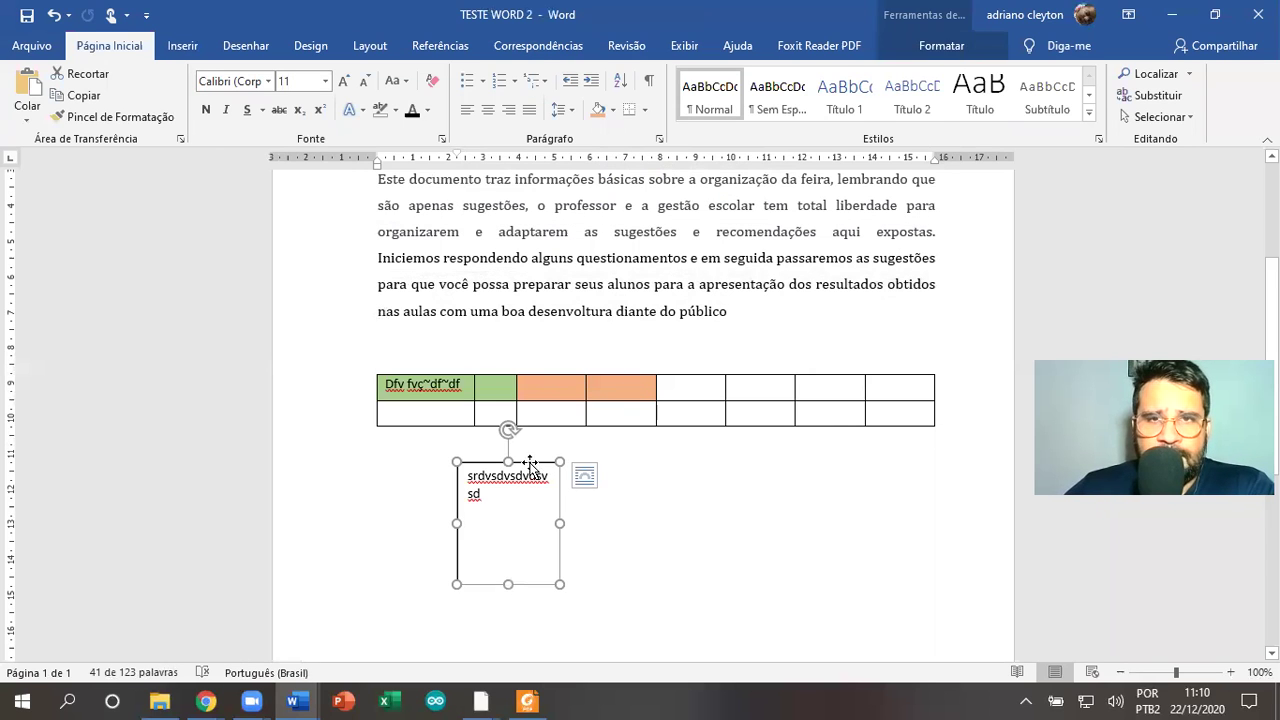
left_click(928, 50)
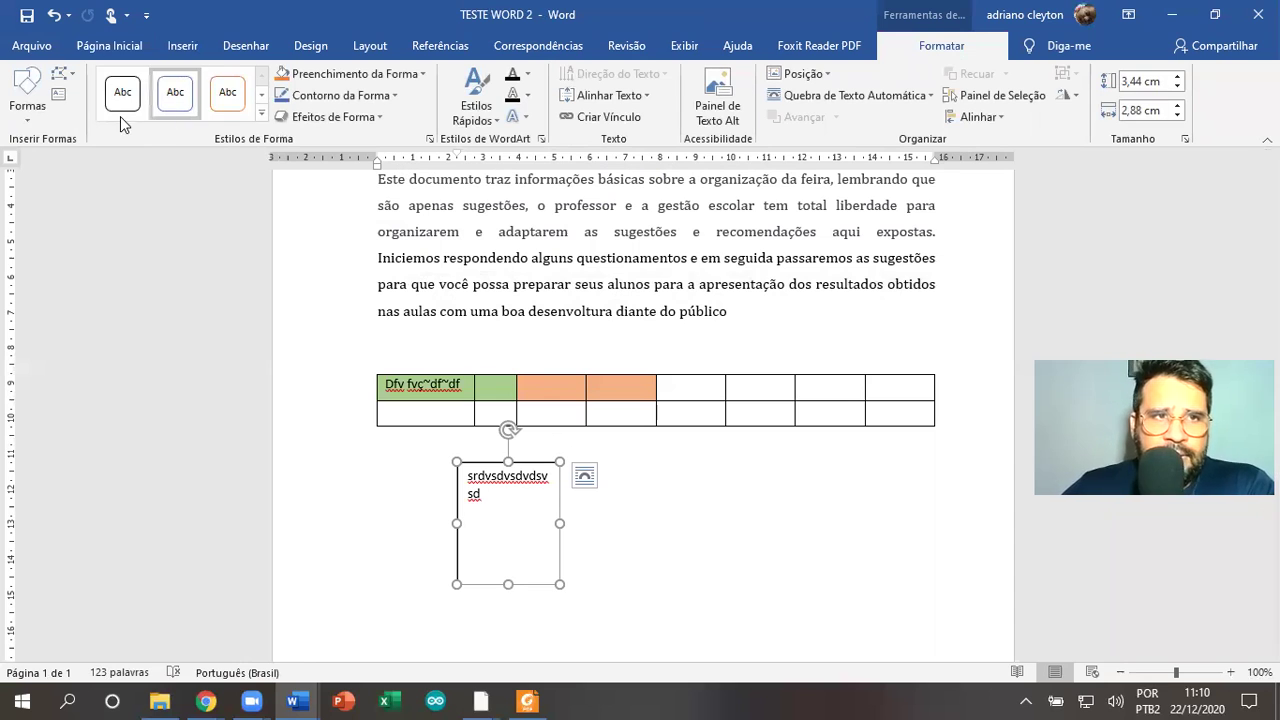
Set the text box outline thickness to 4½ pt
left_click(423, 75)
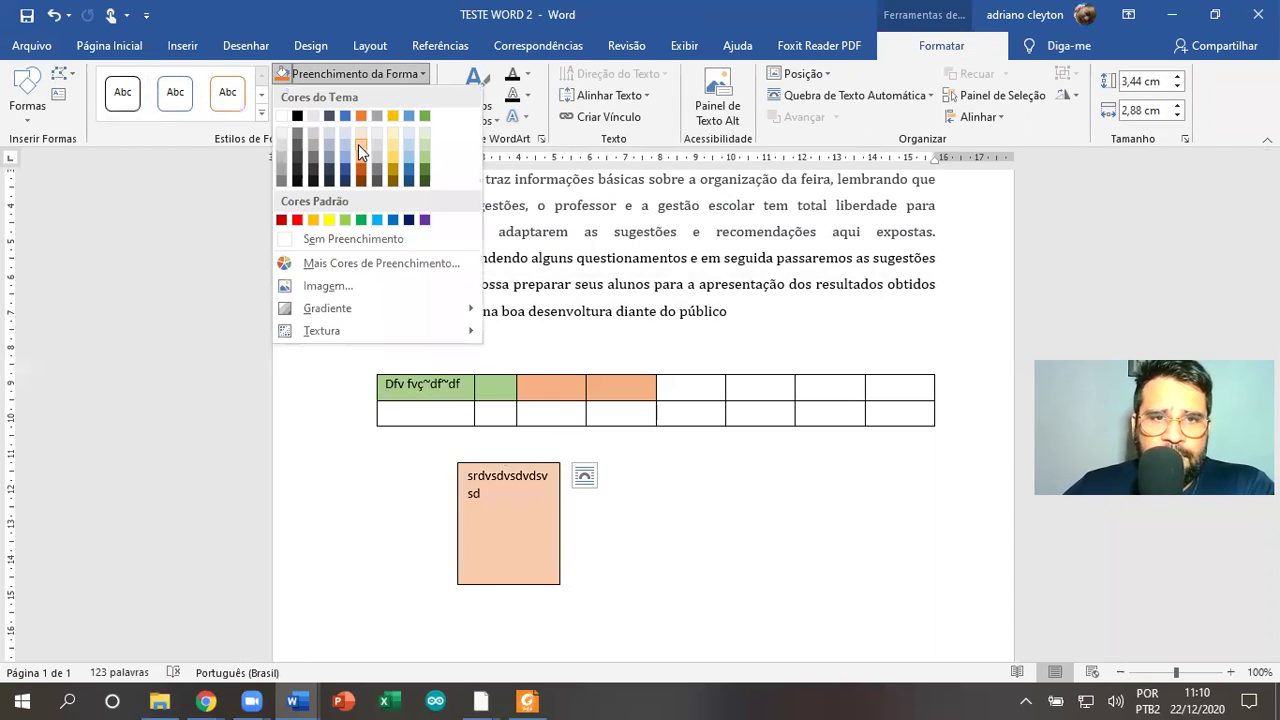
left_click(154, 171)
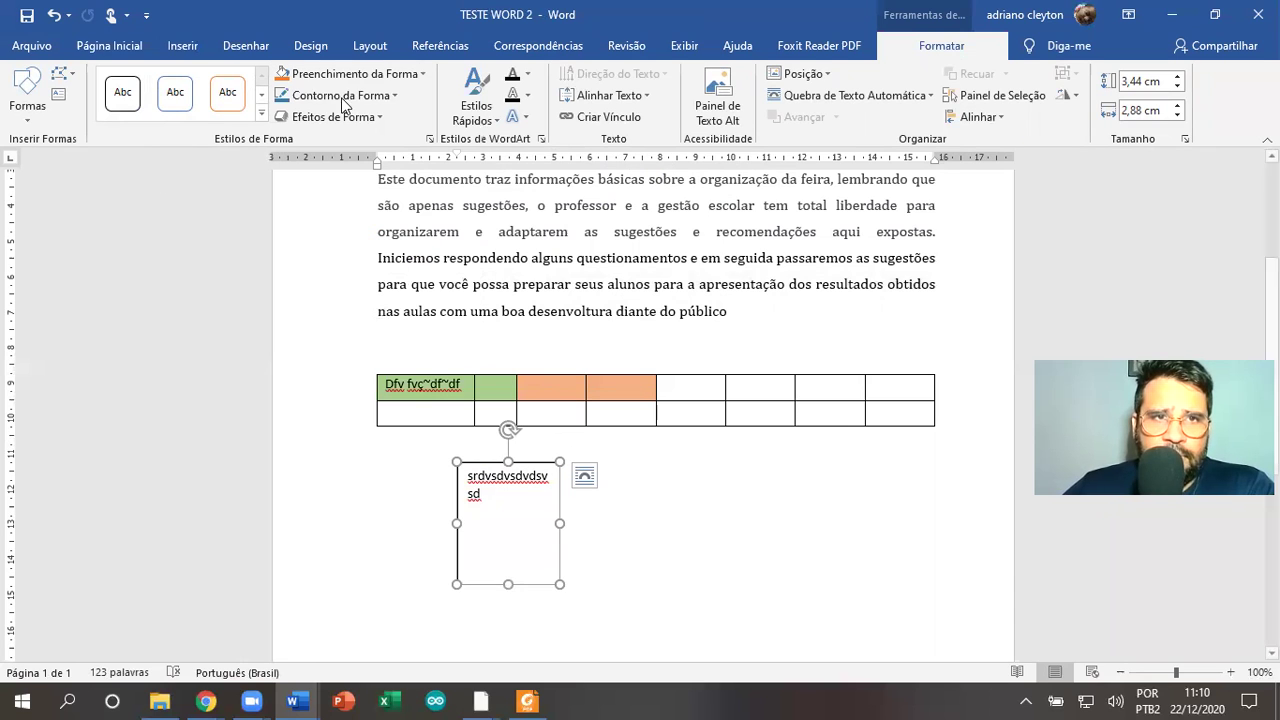
left_click(393, 96)
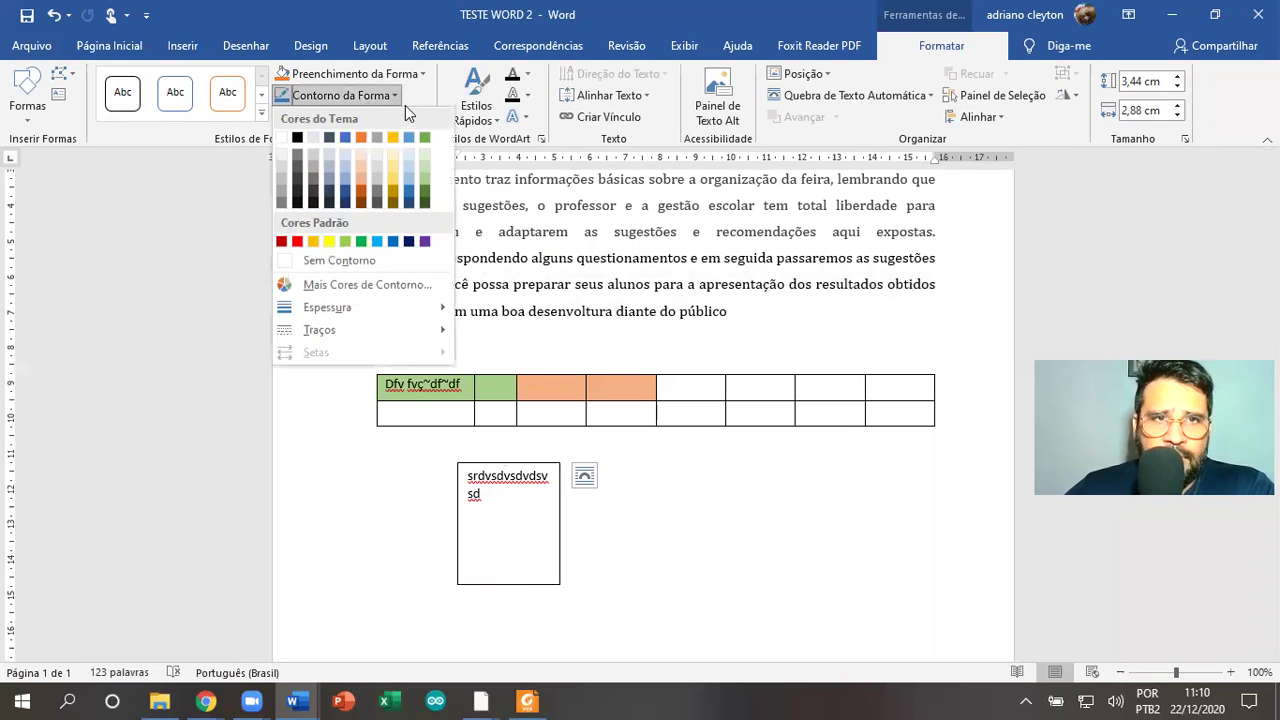
left_click(396, 96)
left_click(396, 96)
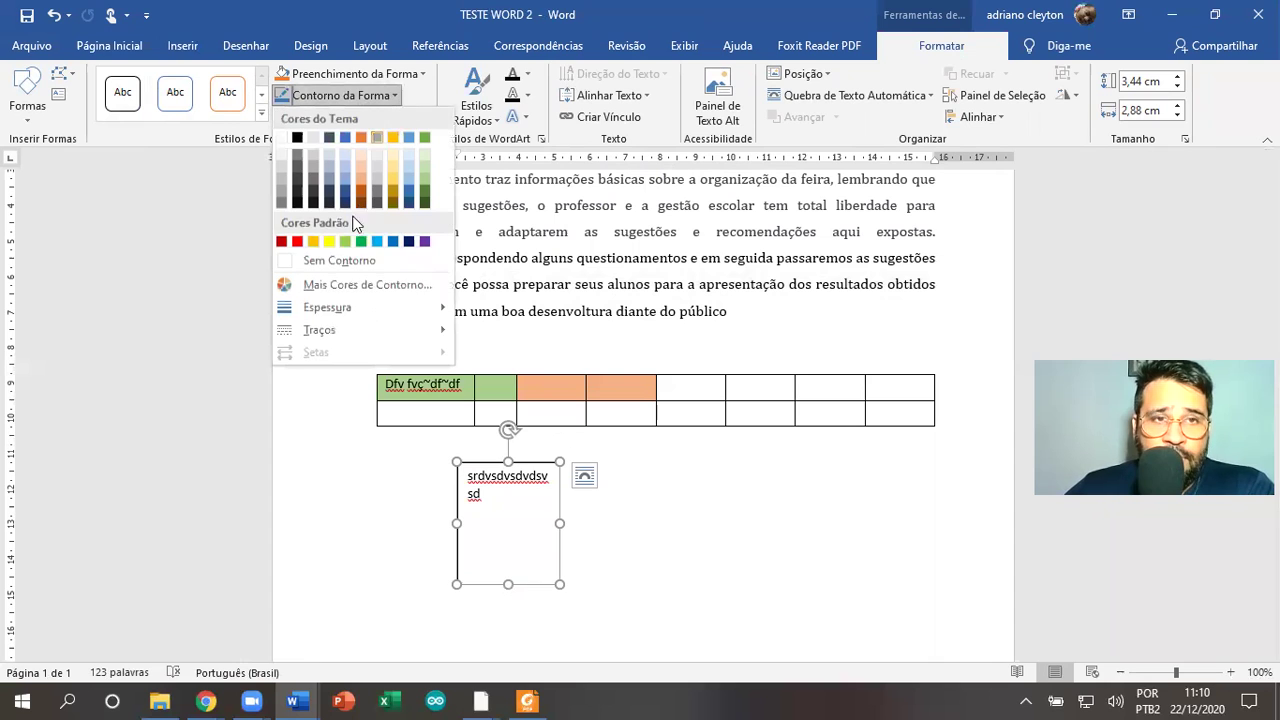
mouse_move(341, 307)
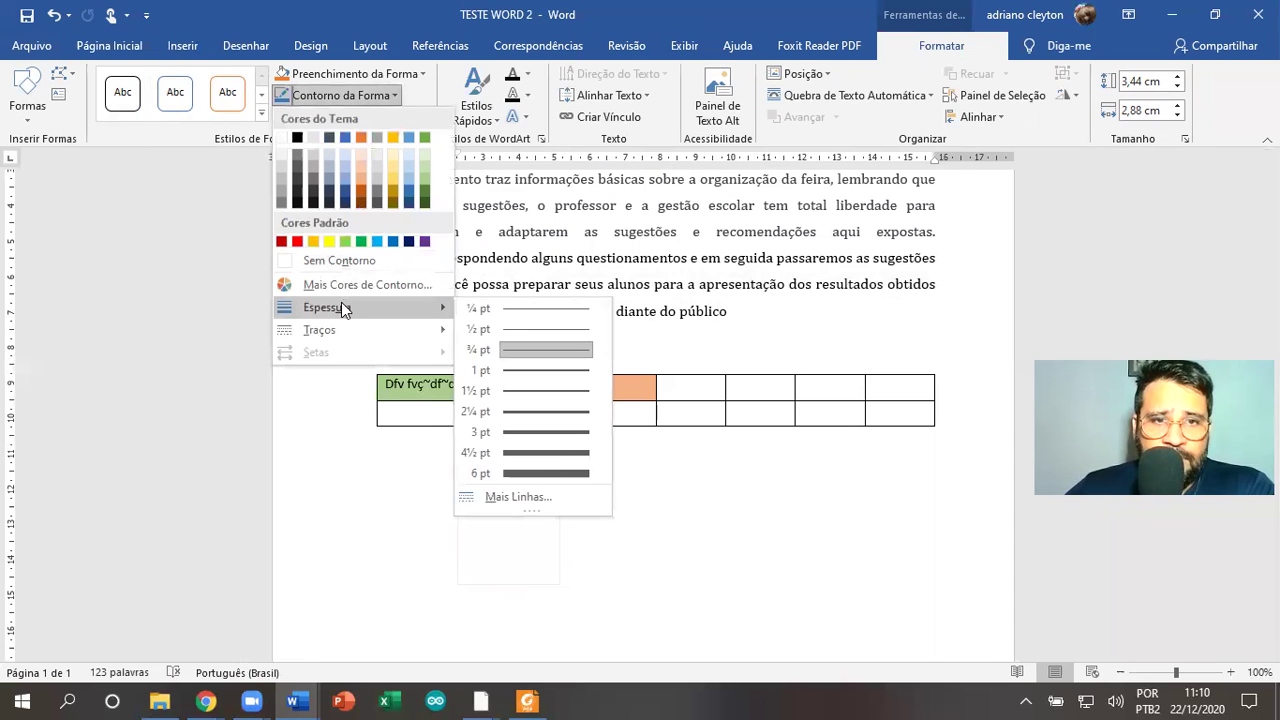
left_click(569, 451)
left_click(562, 463)
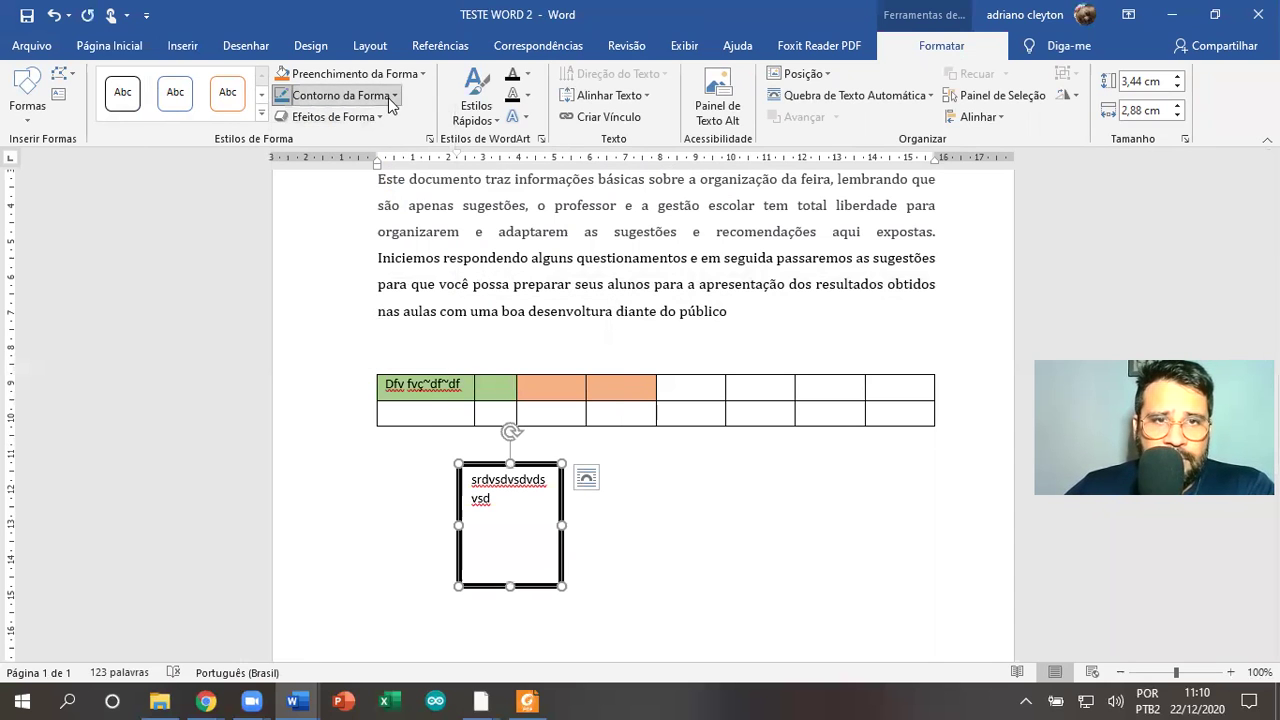
Give the text box outline a dashed style
left_click(390, 96)
mouse_move(330, 329)
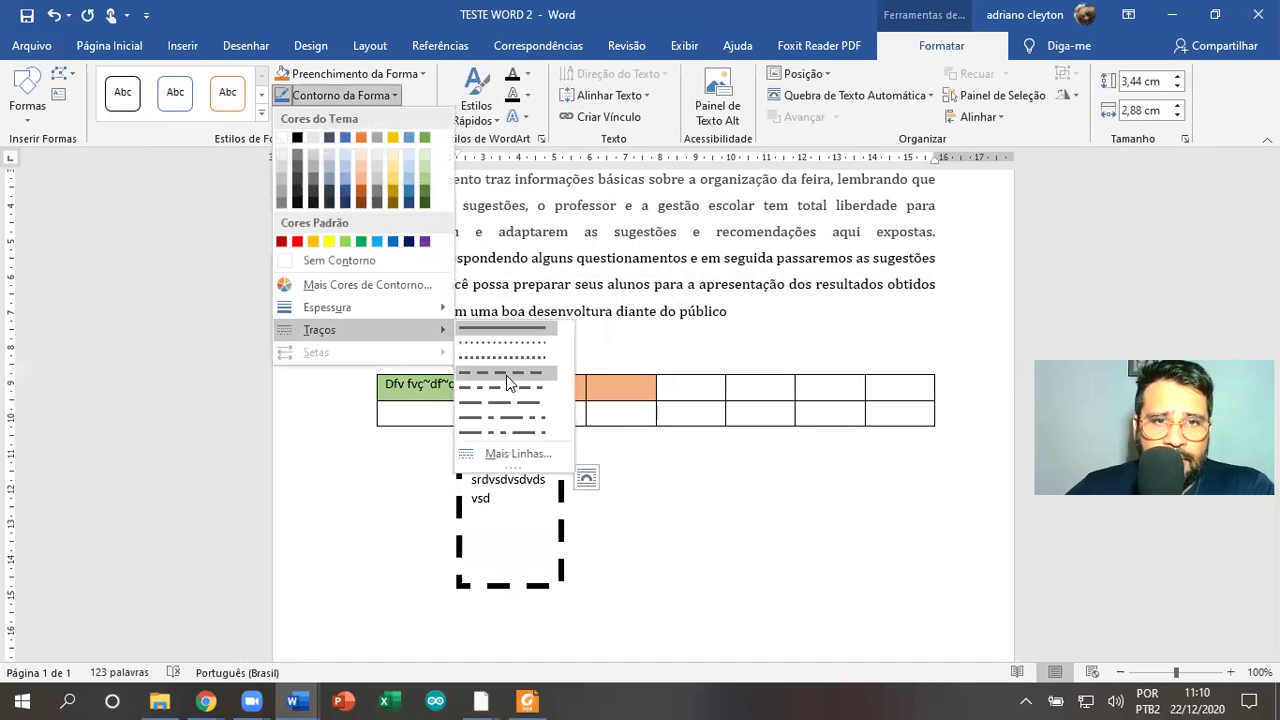
left_click(506, 374)
left_click(655, 490)
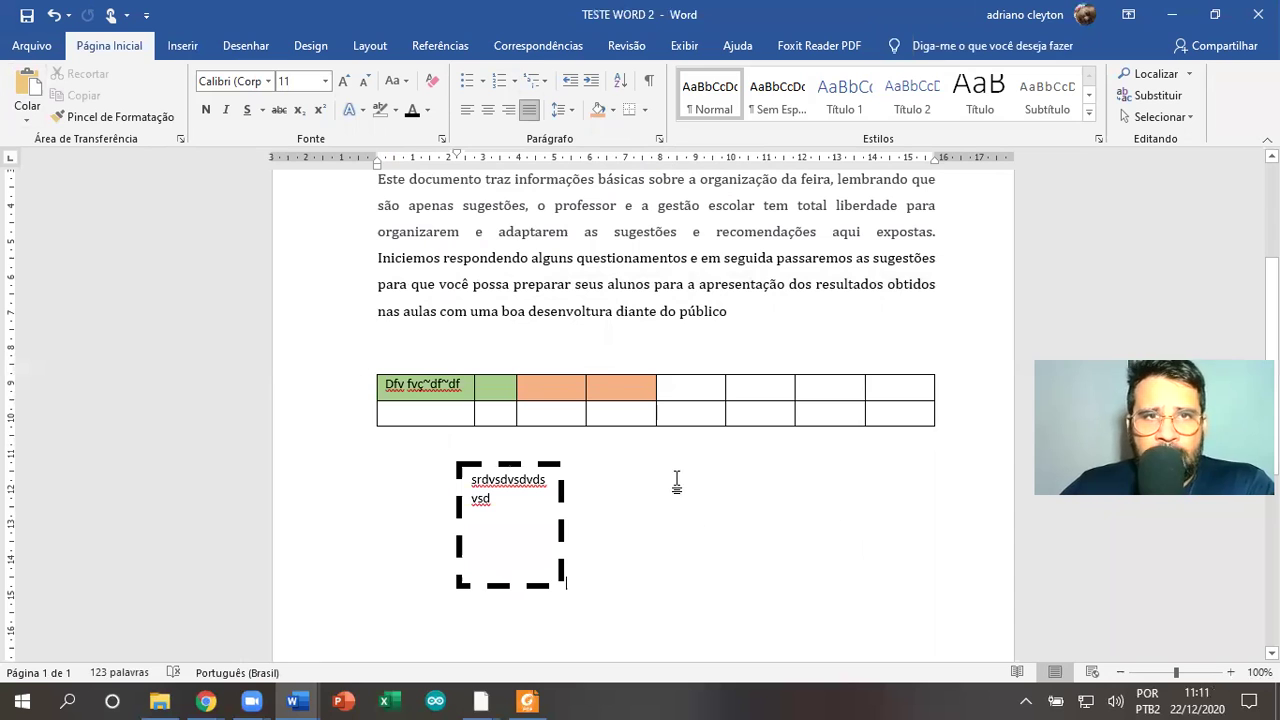
Draw freehand black ink strokes to the right of the text box with the black pen
left_click(182, 46)
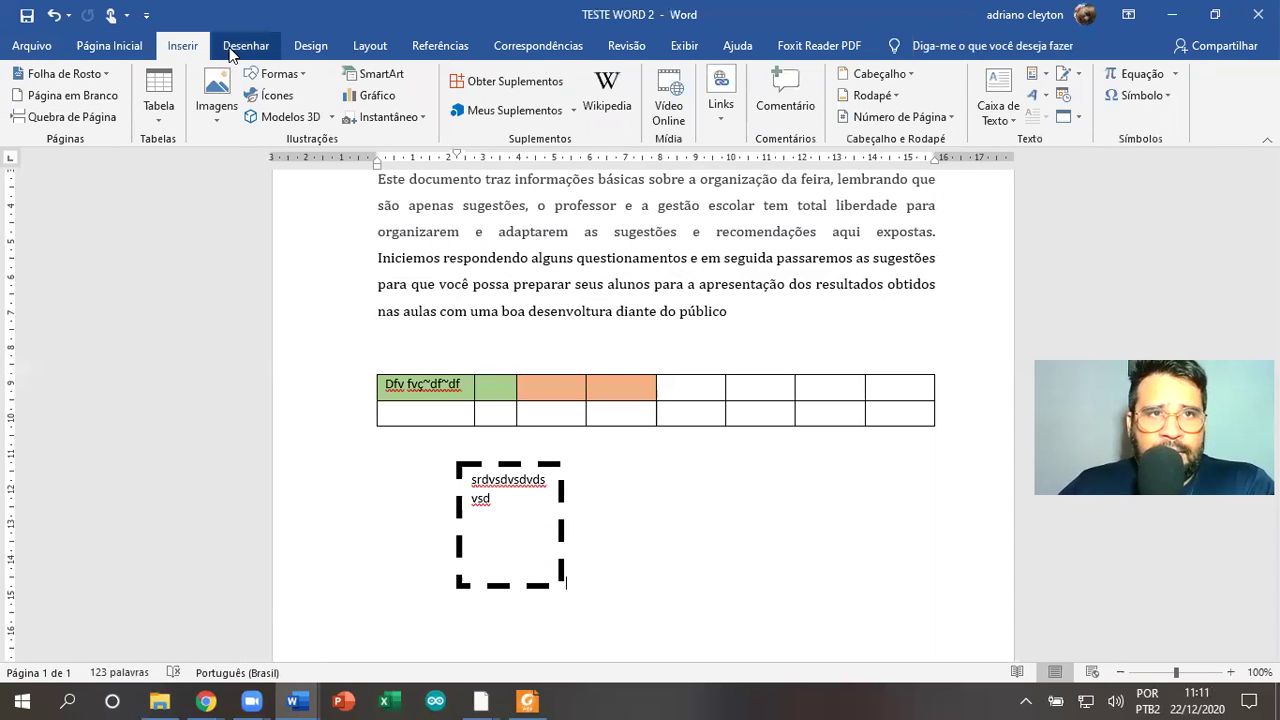
left_click(229, 47)
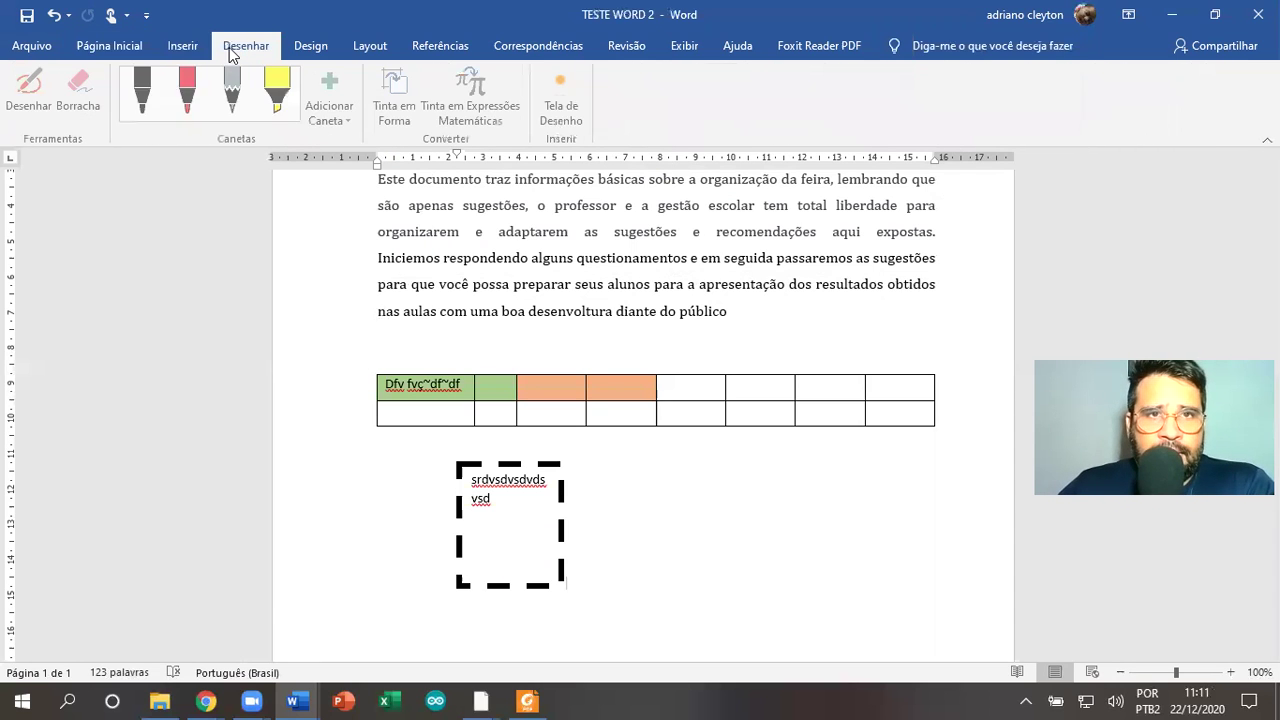
left_click(145, 90)
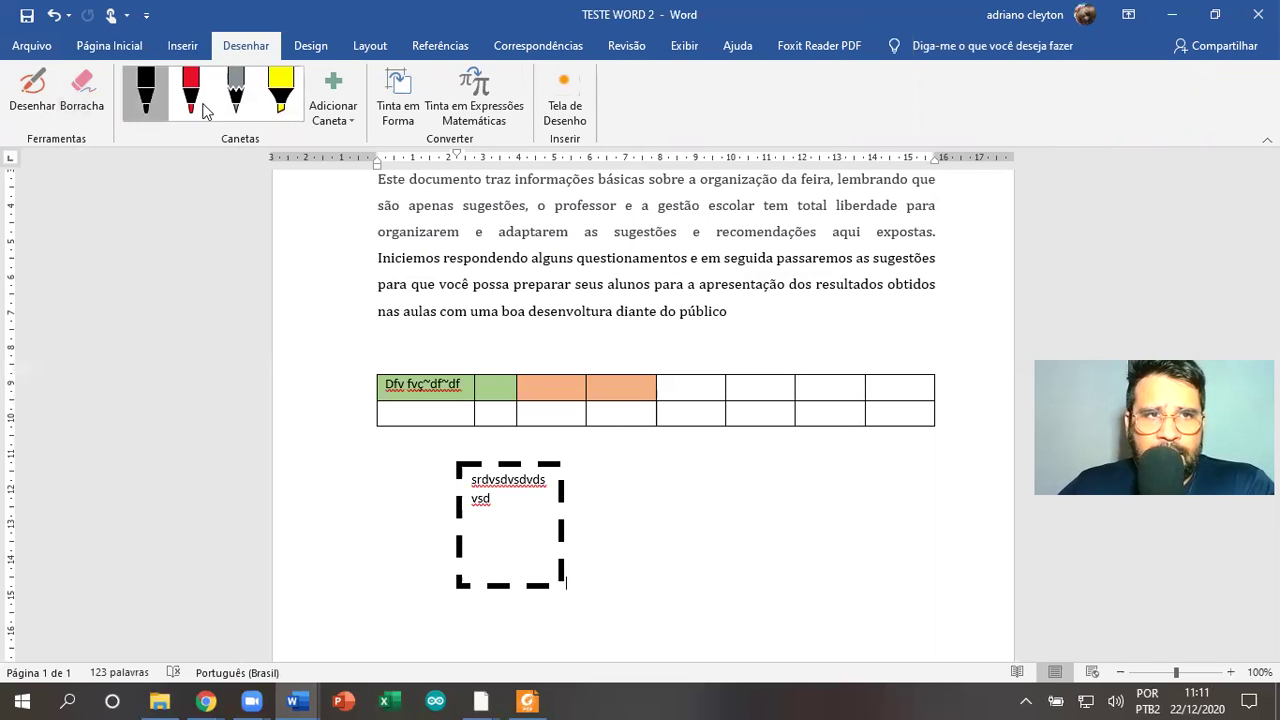
left_click(666, 470)
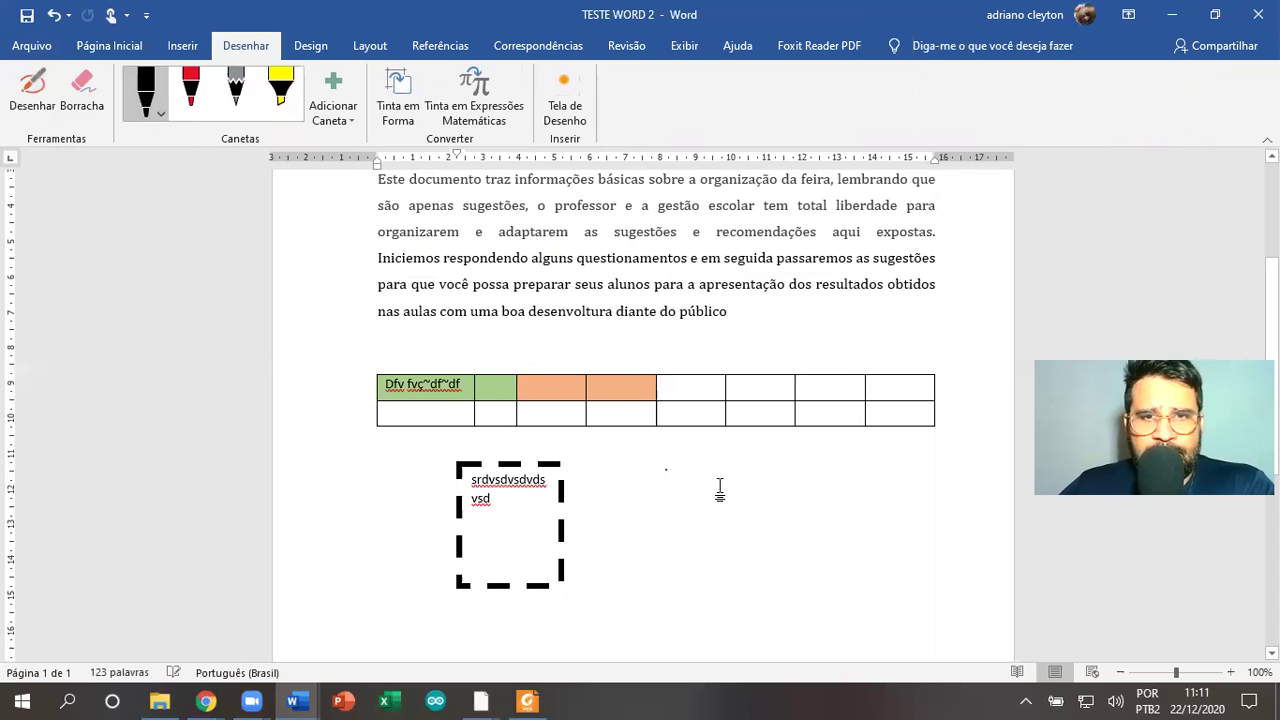
left_click(33, 95)
mouse_move(672, 466)
left_mouse_down()
mouse_move(641, 530)
mouse_move(688, 500)
mouse_move(845, 572)
mouse_move(828, 479)
mouse_move(847, 483)
left_mouse_up()
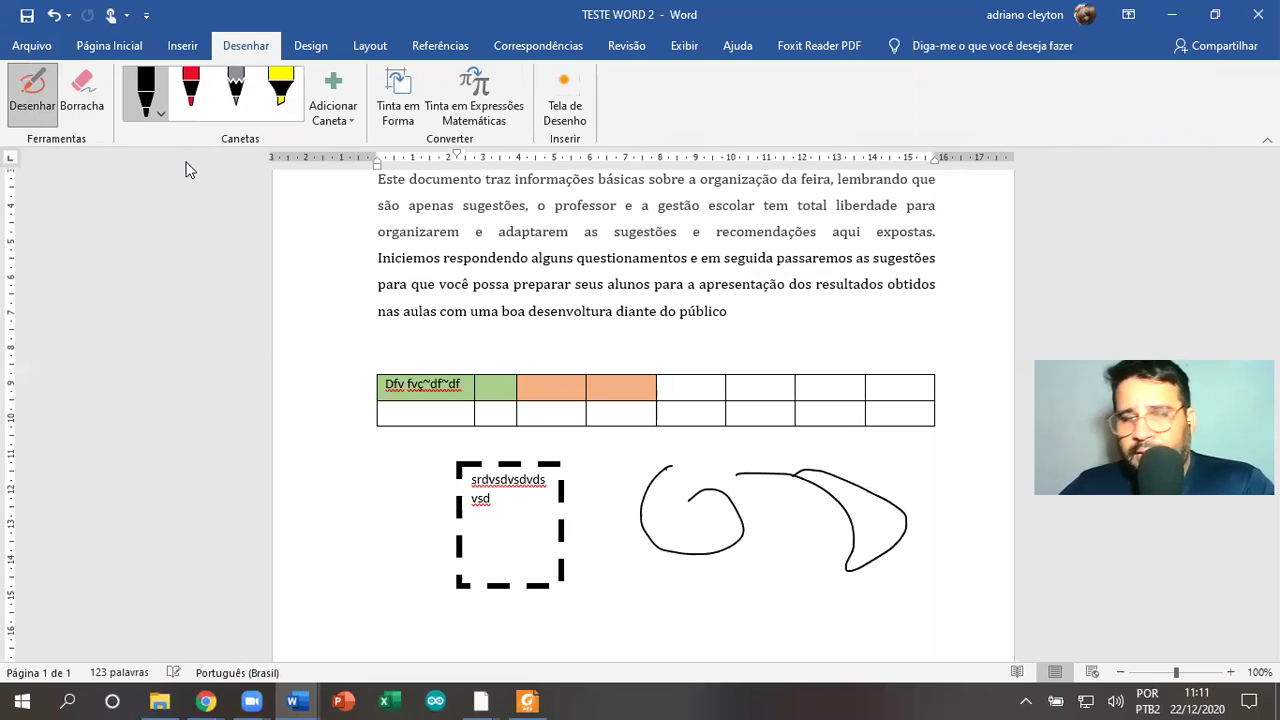
left_click(82, 95)
Erase both freehand ink strokes beside the dashed text box
left_click_drag(853, 473, 652, 526)
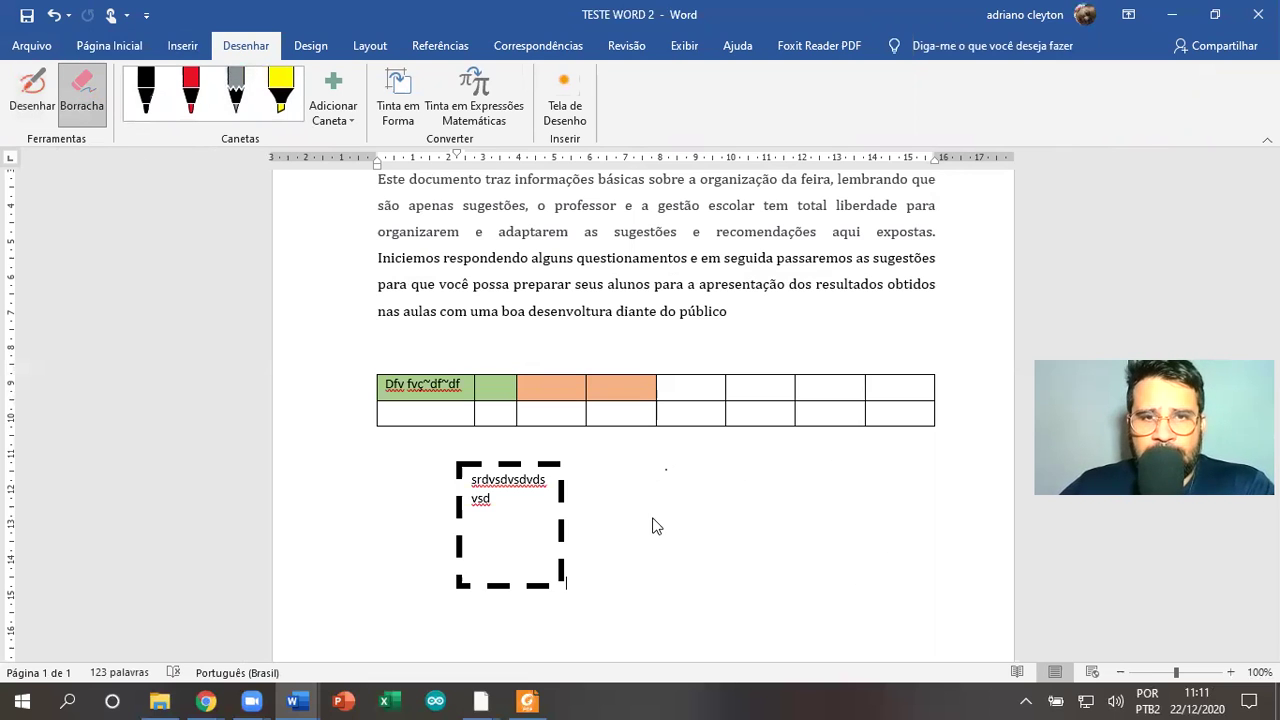
left_click(313, 46)
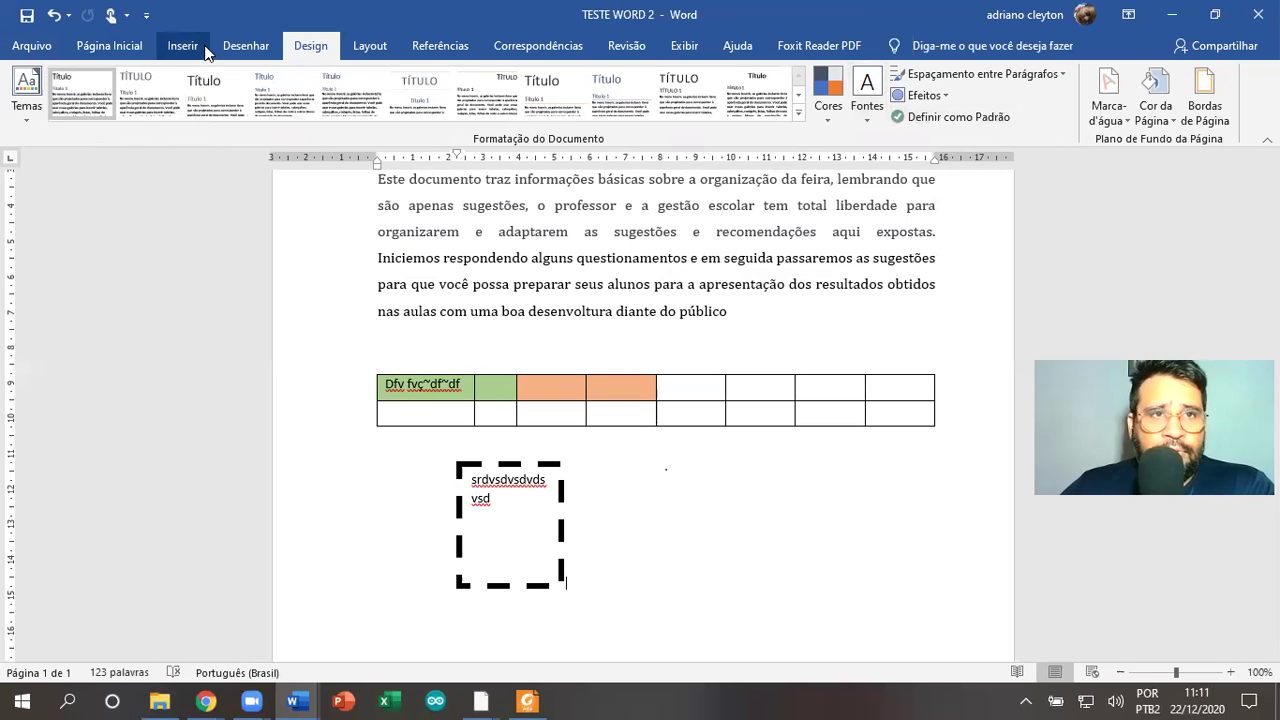
left_click(205, 48)
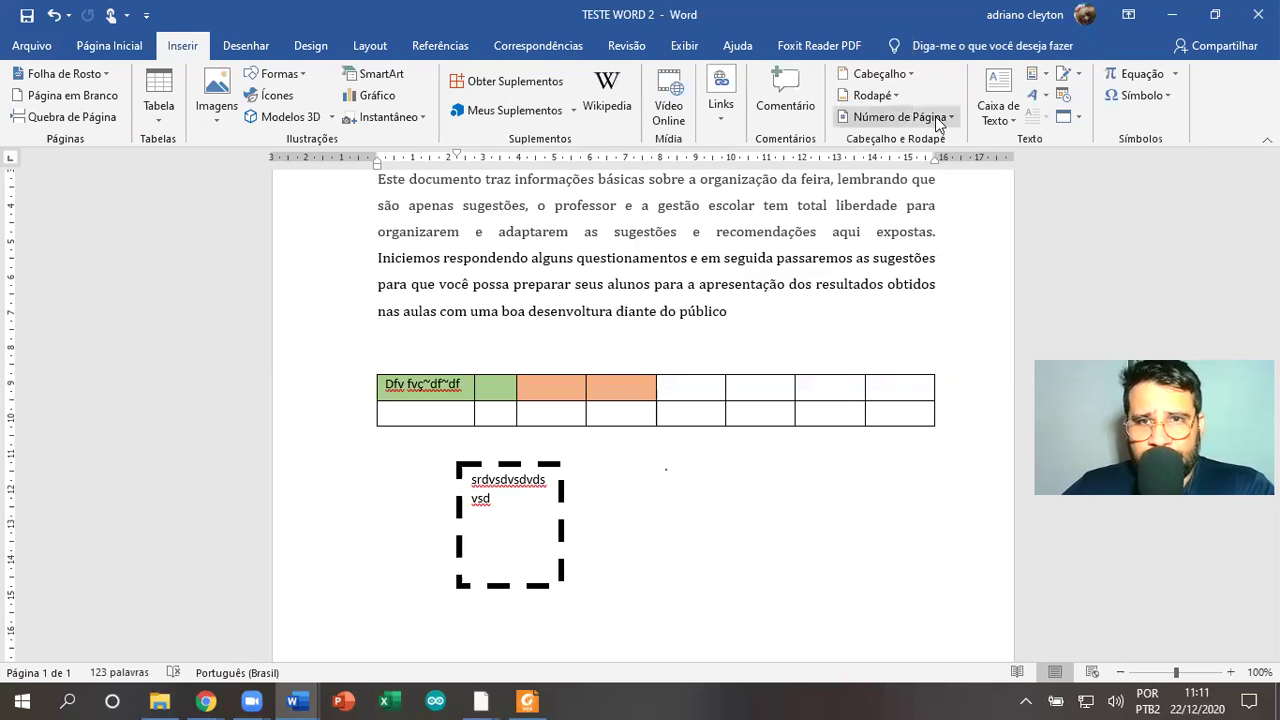
scroll(774, 403, "down", 5)
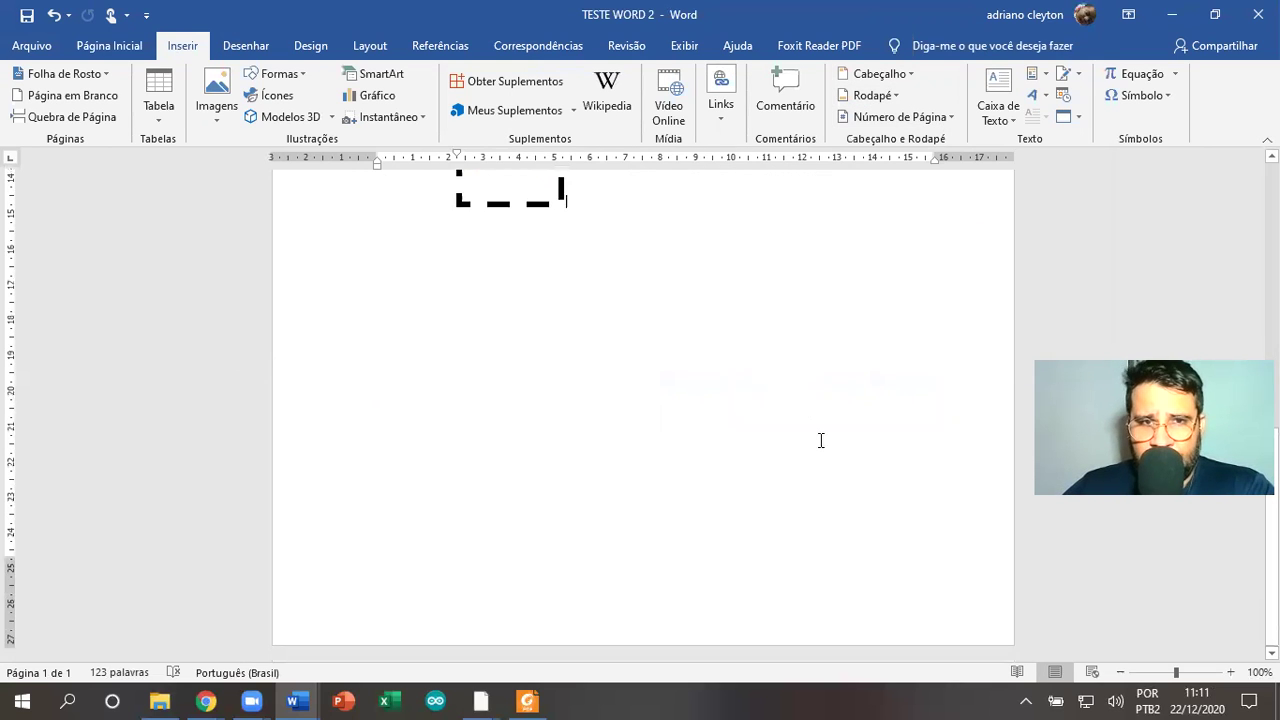
scroll(820, 437, "up", 3)
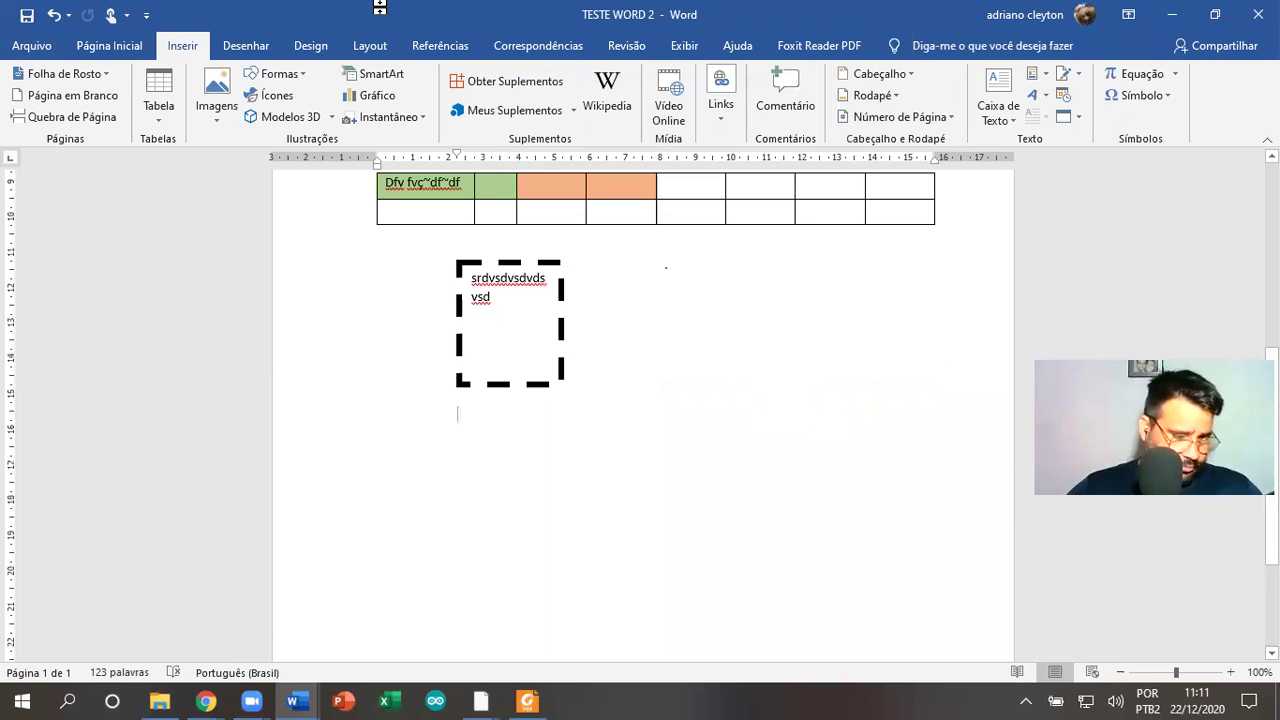
scroll(663, 300, "up", 3)
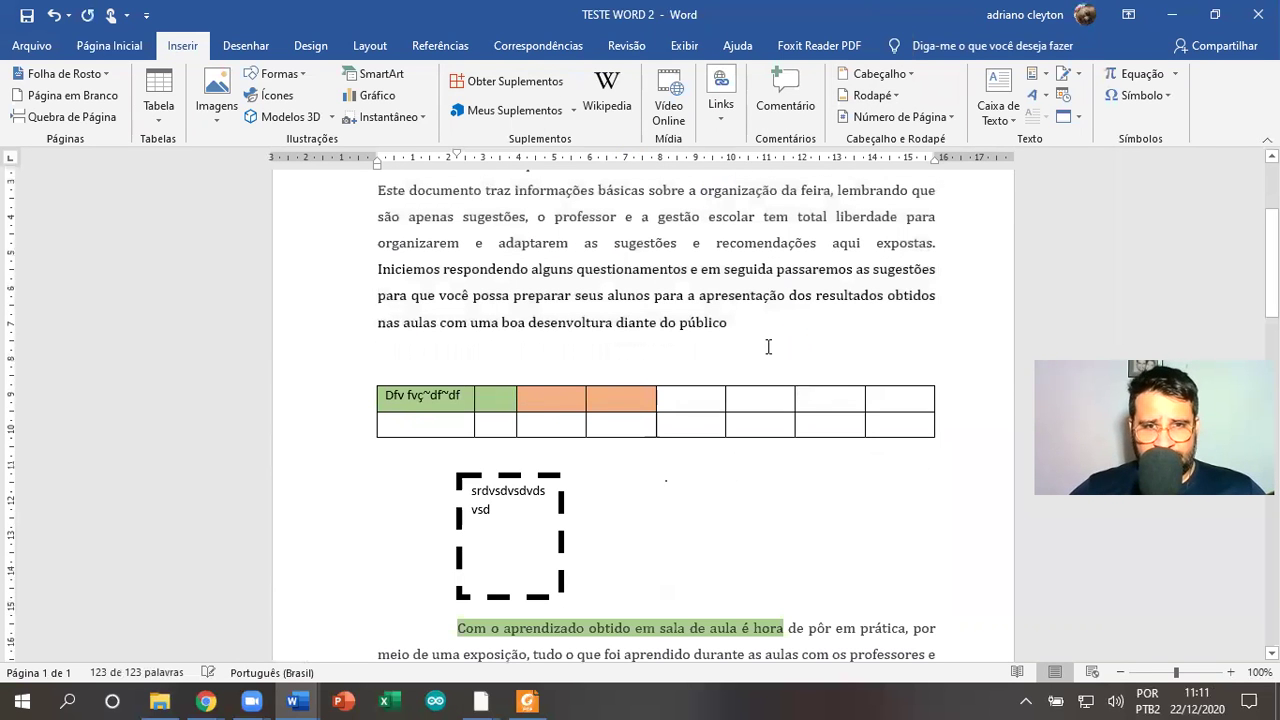
Paste copies of the paragraph, table and dashed box until the document reaches 1370 words
key("ctrl+v")
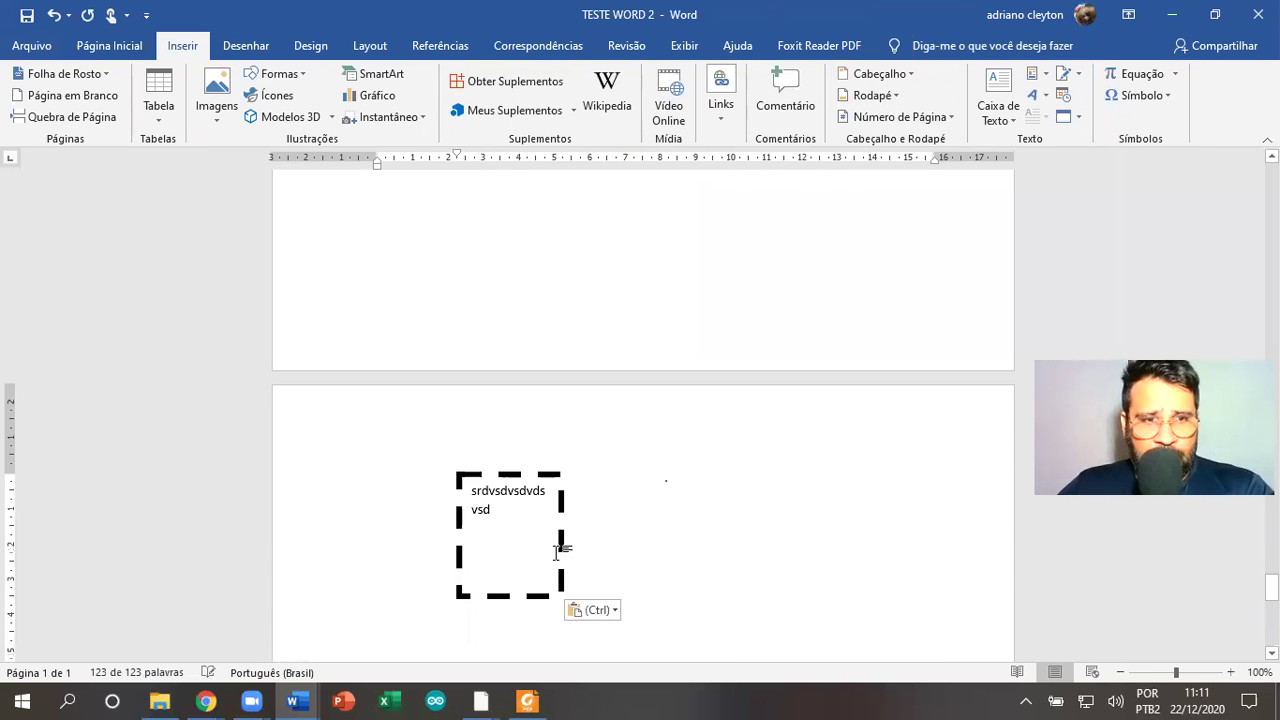
key("ctrl+z")
scroll(530, 490, "down", 2)
scroll(530, 490, "up", 14)
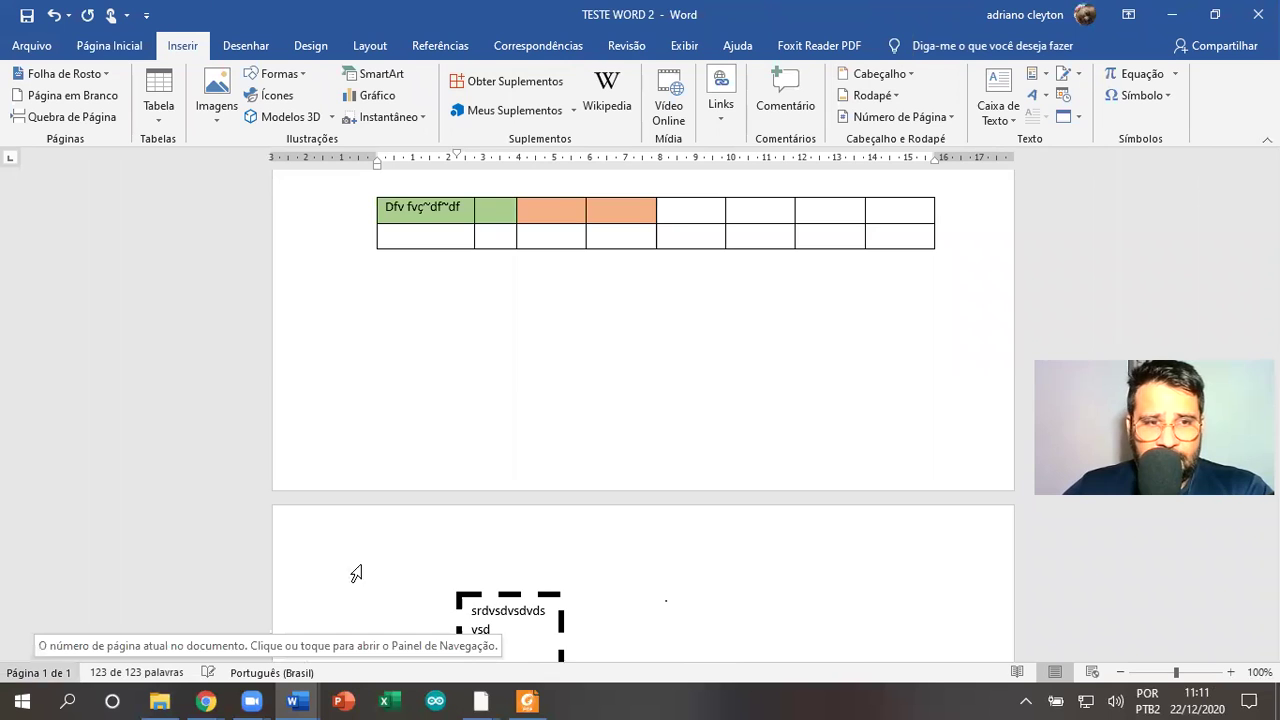
scroll(400, 560, "down", 8)
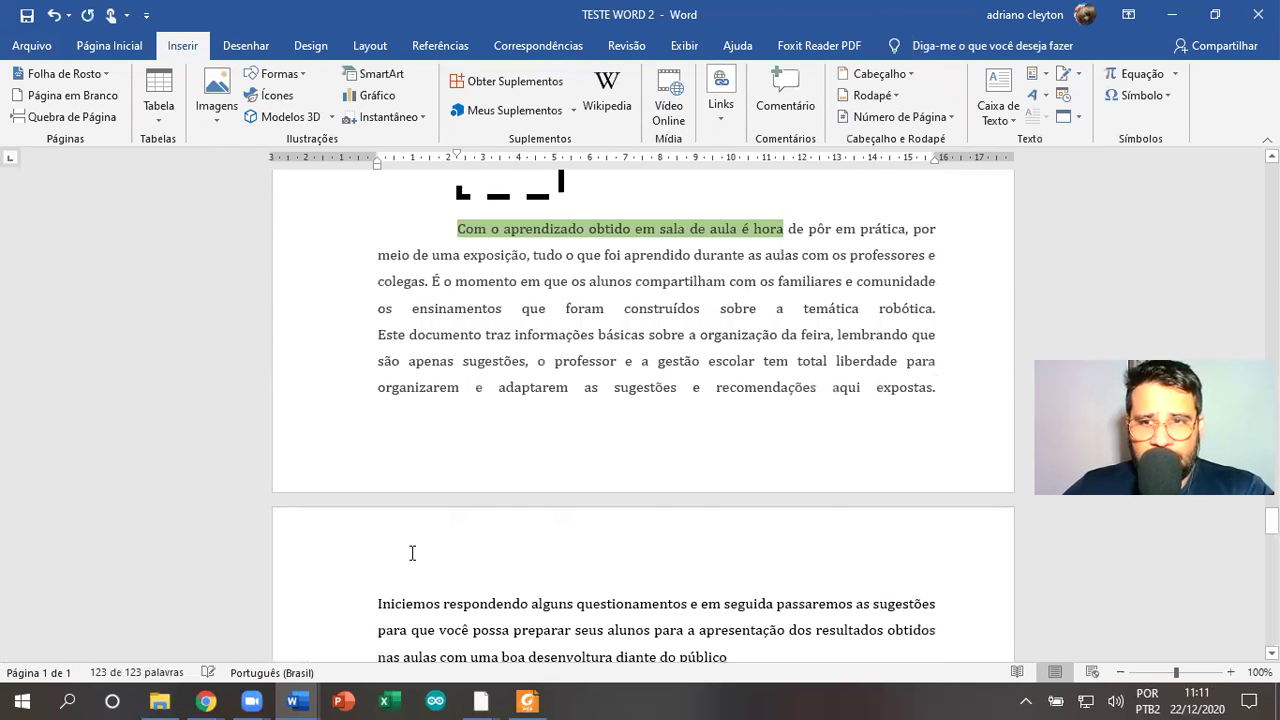
left_click_drag(1272, 520, 1272, 182)
left_click_drag(1155, 428, 1020, 368)
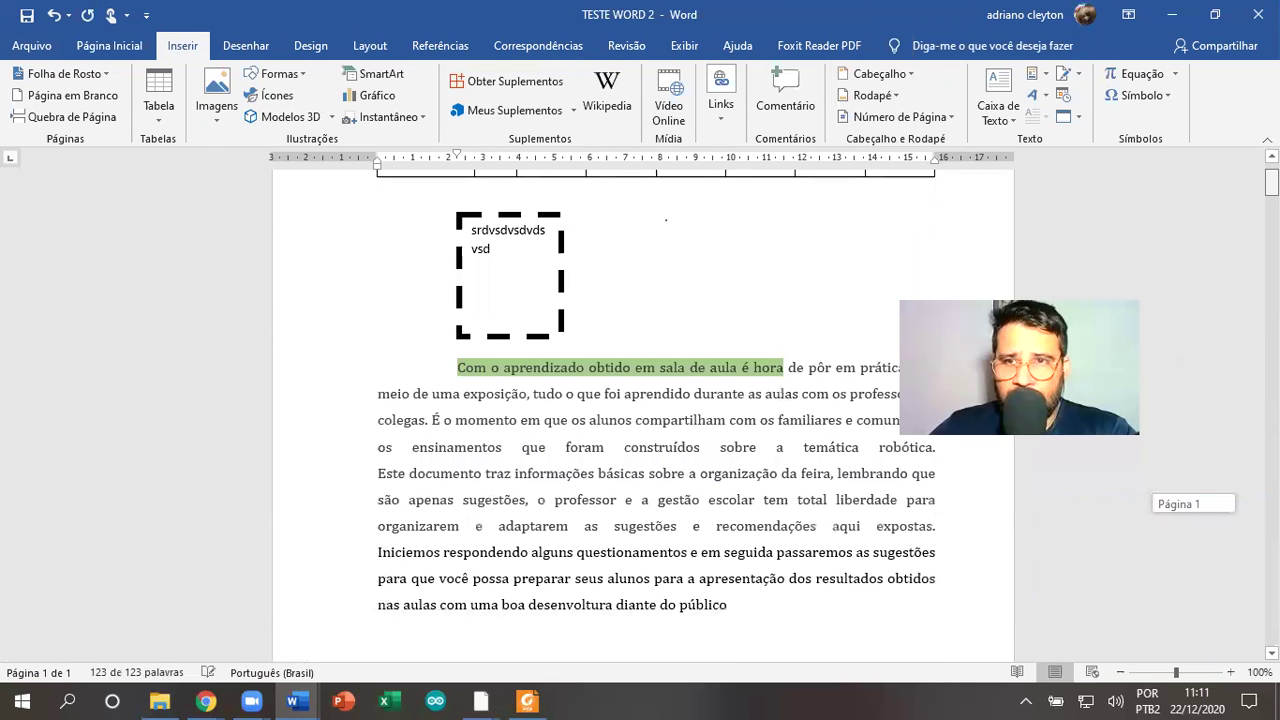
left_click_drag(1272, 182, 304, 620)
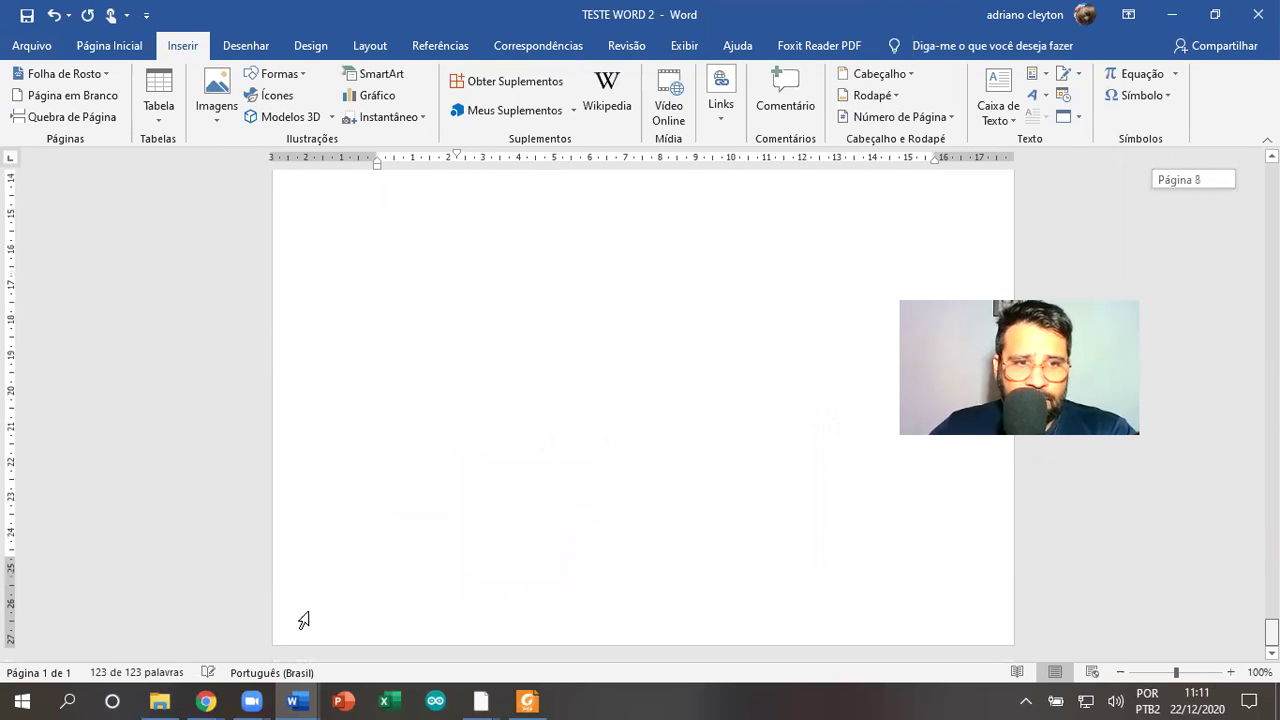
Review the resulting pages as thumbnails in the Navigation pane, then close it
left_click(53, 677)
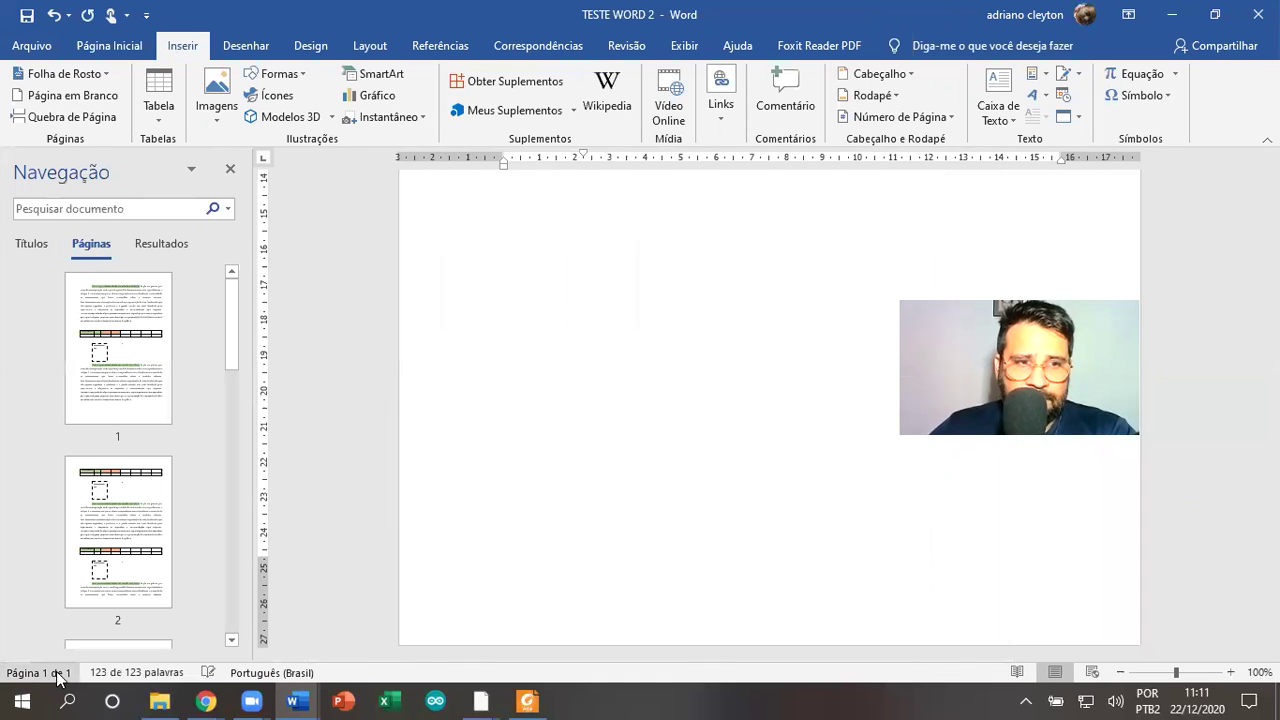
left_click(230, 171)
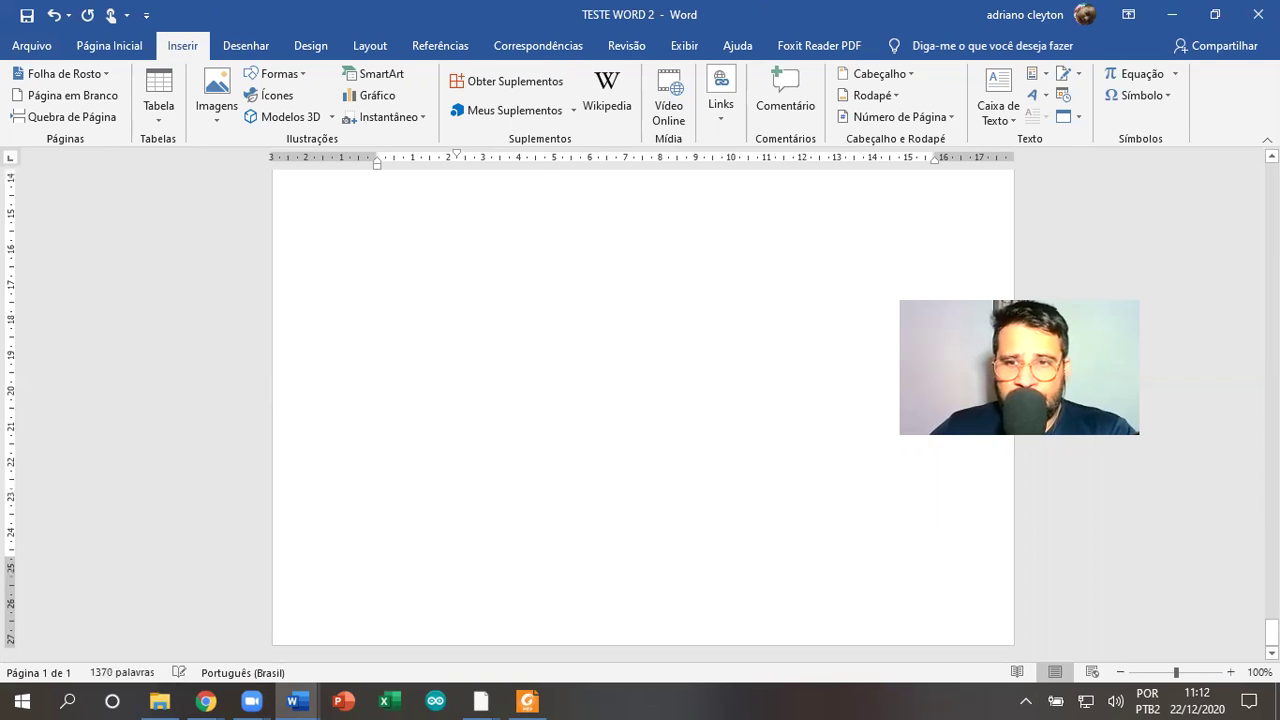
scroll(643, 400, "up", 10)
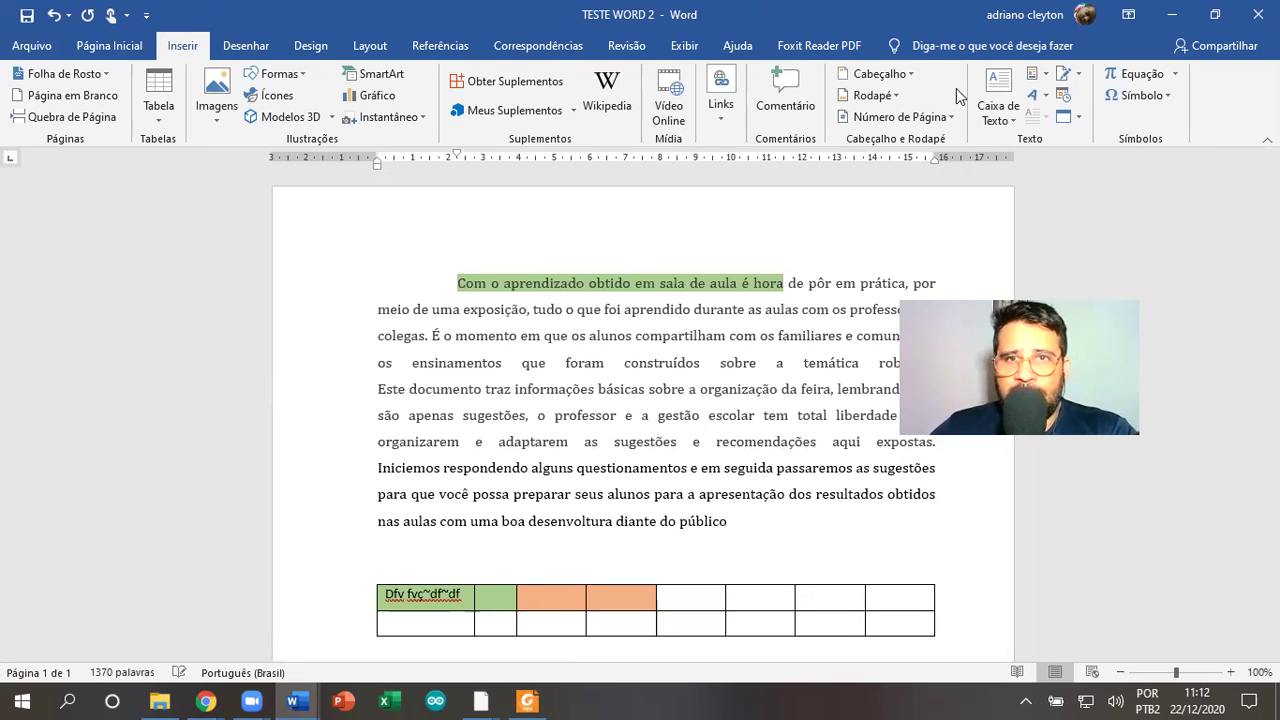
Add right-aligned page numbers at the page bottoms using 'Número sem Formatação 3'
left_click(946, 119)
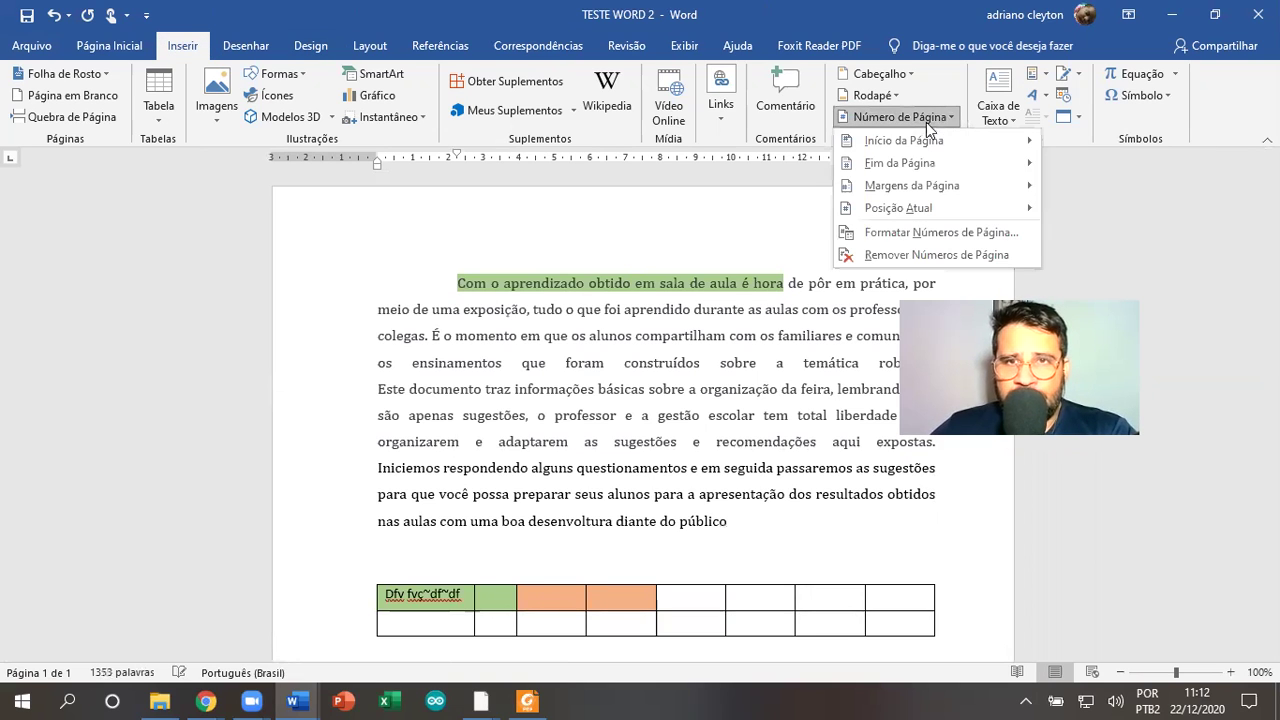
mouse_move(900, 140)
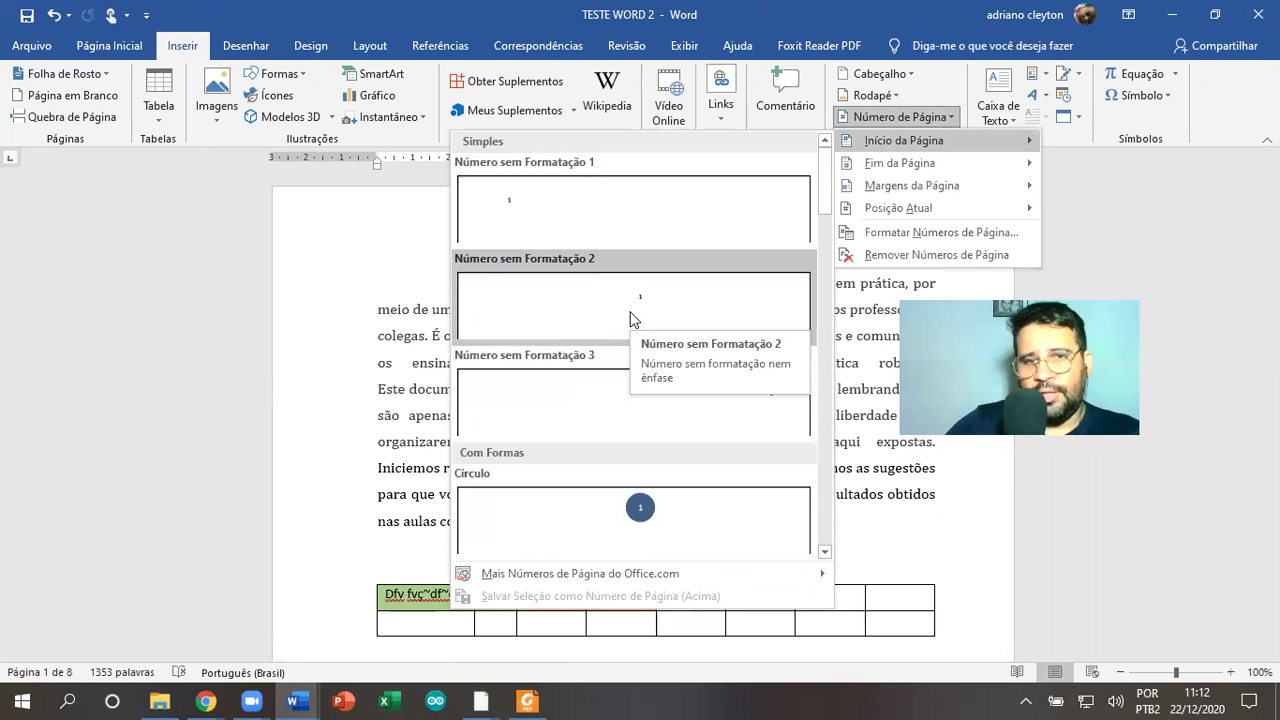
left_click_drag(823, 210, 832, 160)
mouse_move(957, 165)
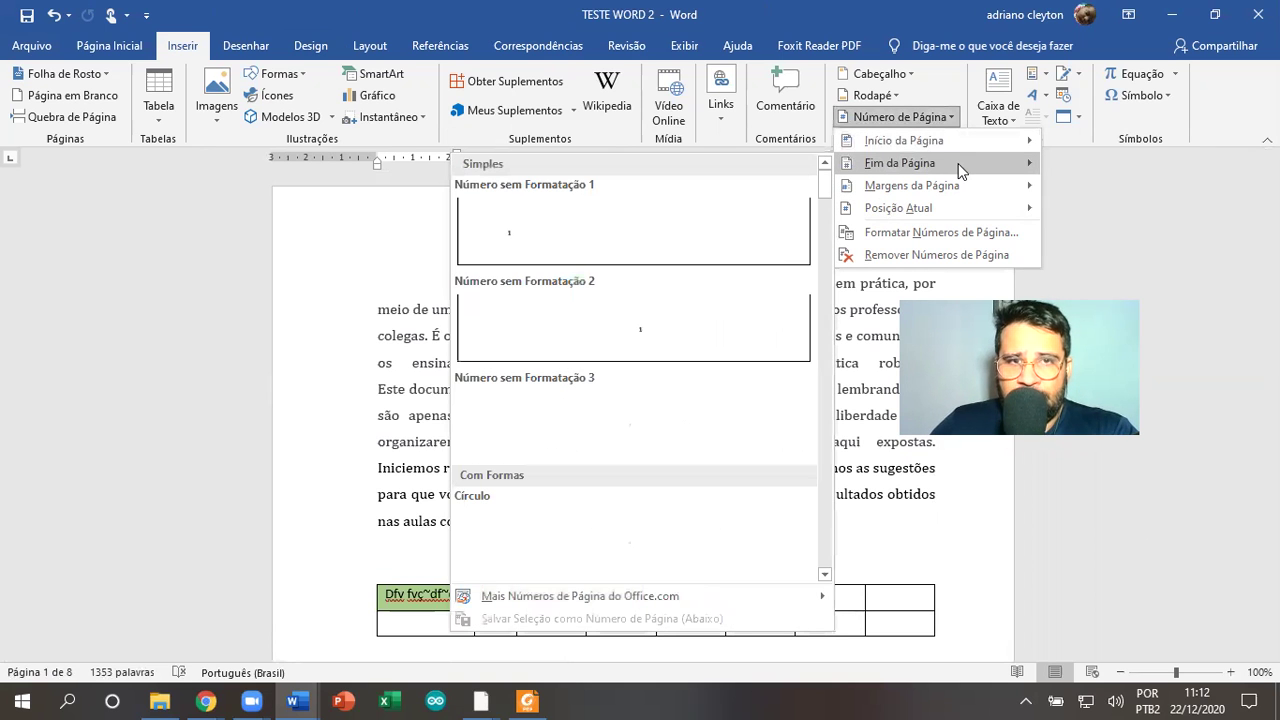
mouse_move(912, 185)
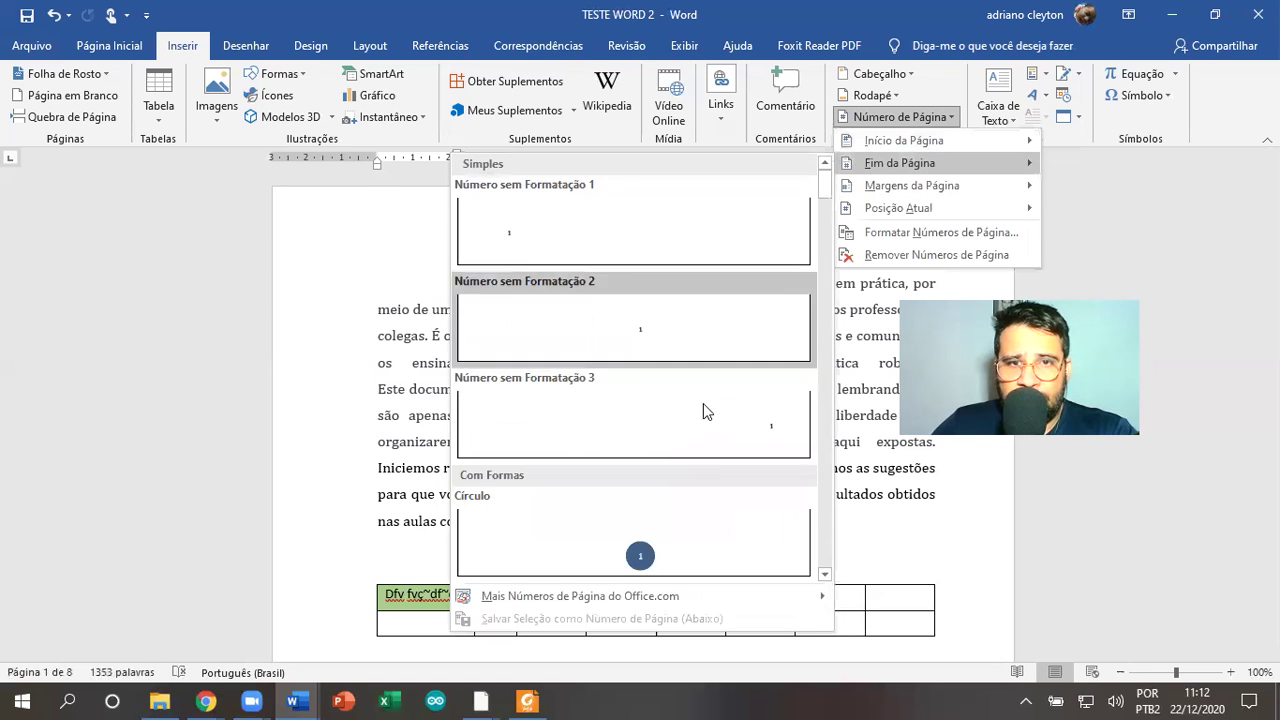
left_click(716, 435)
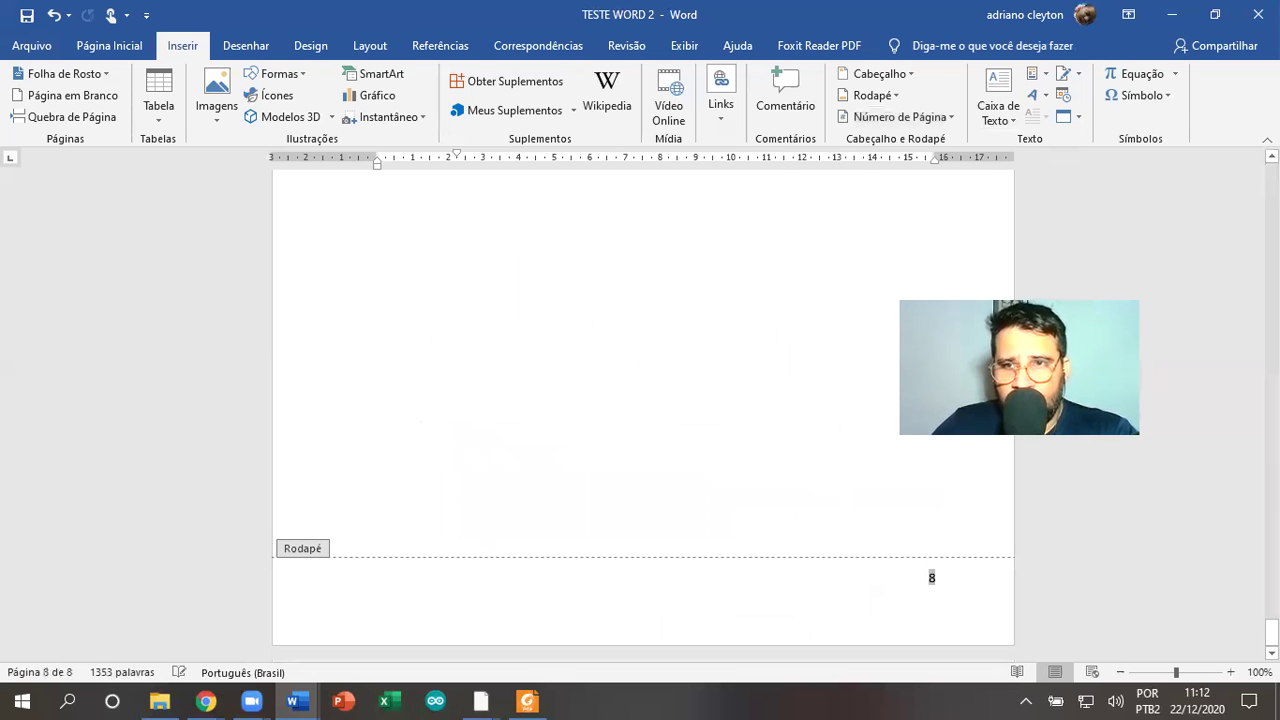
Leave the footer, return to the top of page 1 and open its empty header for editing
key("ctrl+z")
scroll(652, 313, "up", 3)
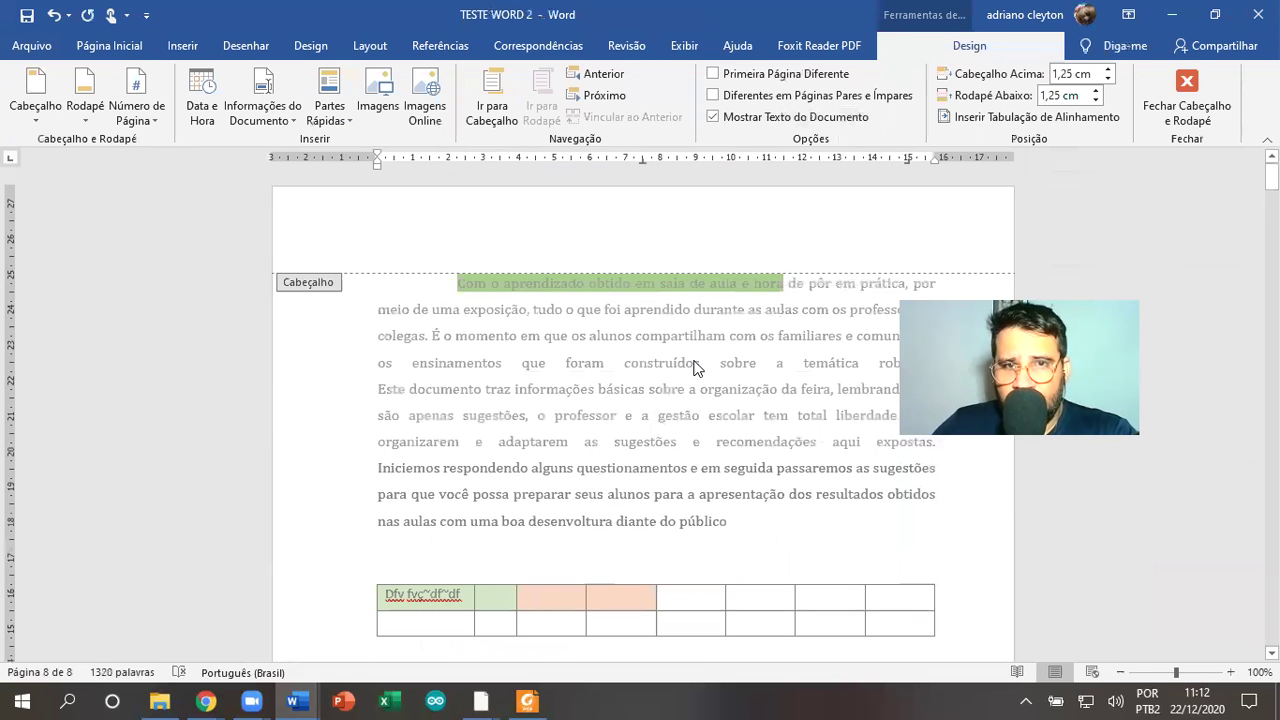
double_click(697, 366)
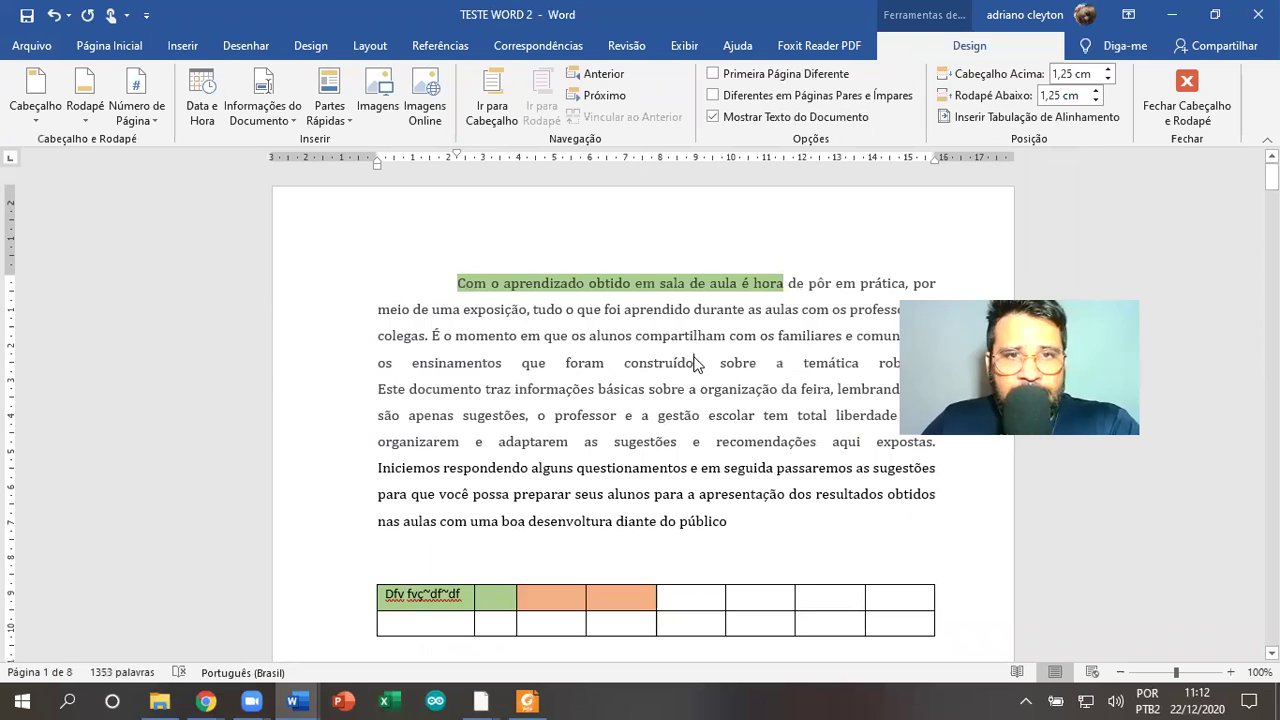
scroll(892, 459, "down", 10)
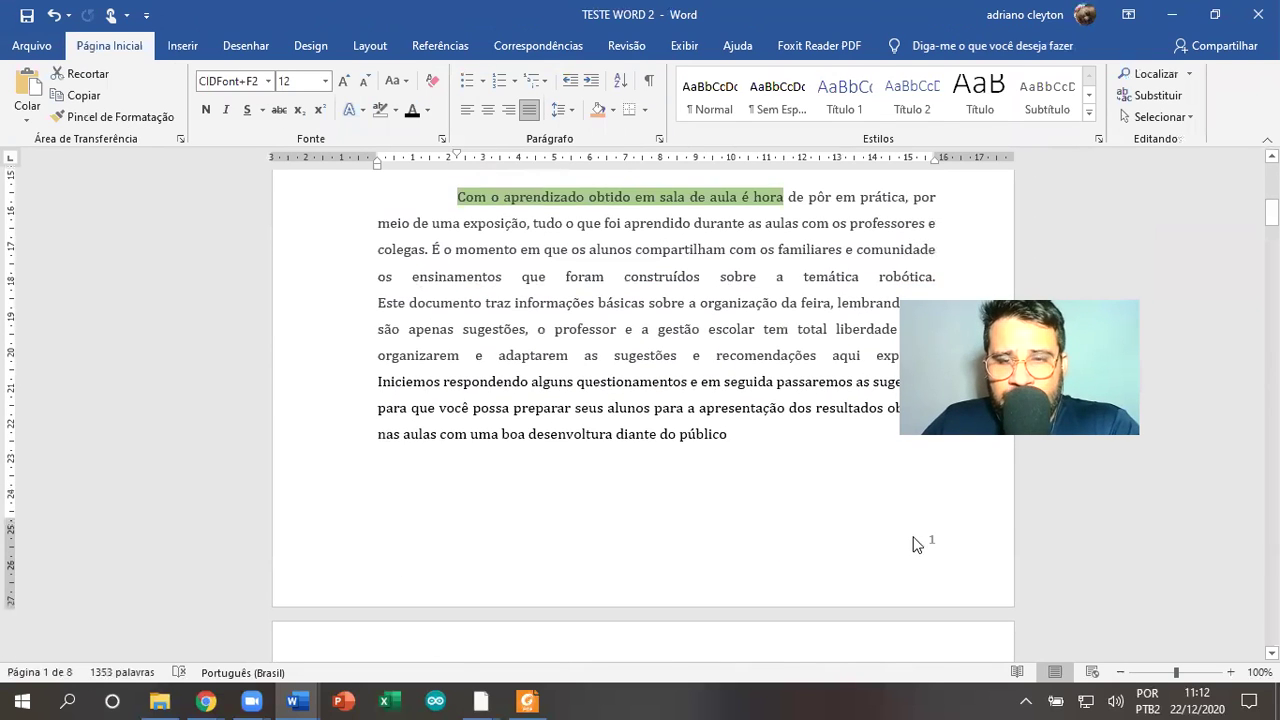
scroll(908, 514, "down", 4)
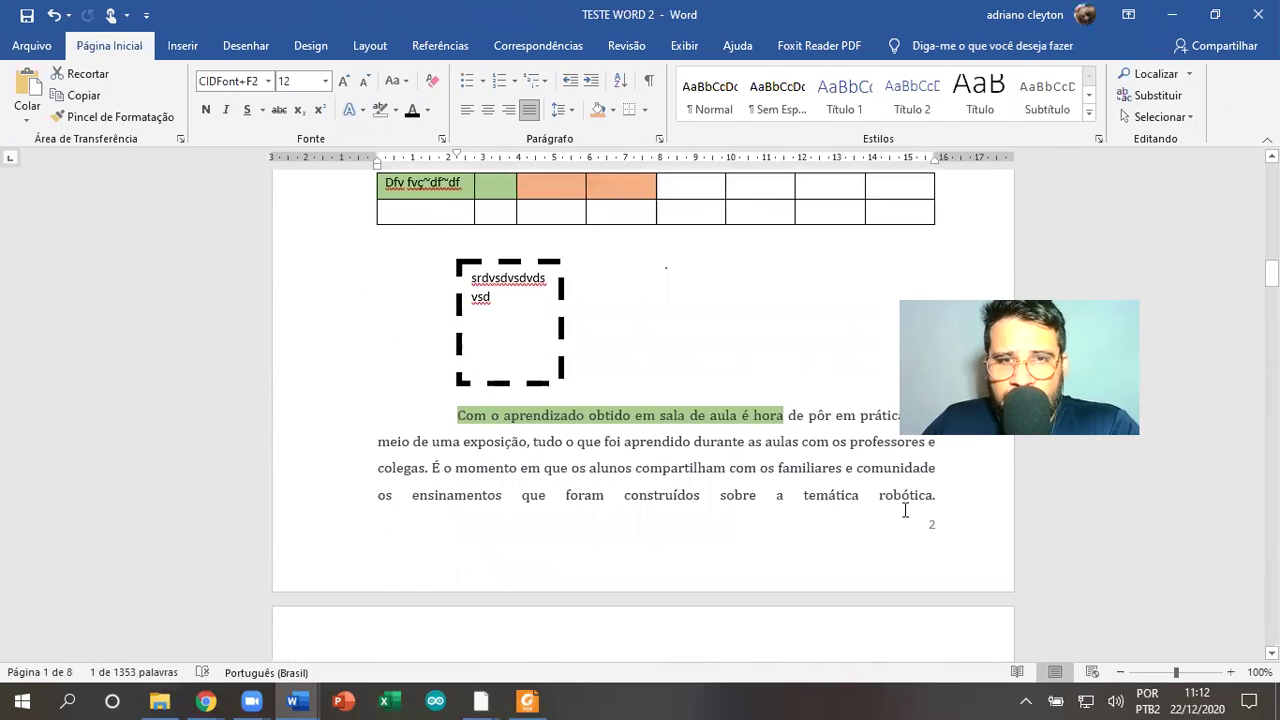
scroll(406, 353, "up", 5)
scroll(406, 352, "down", 1)
scroll(406, 352, "down", 10)
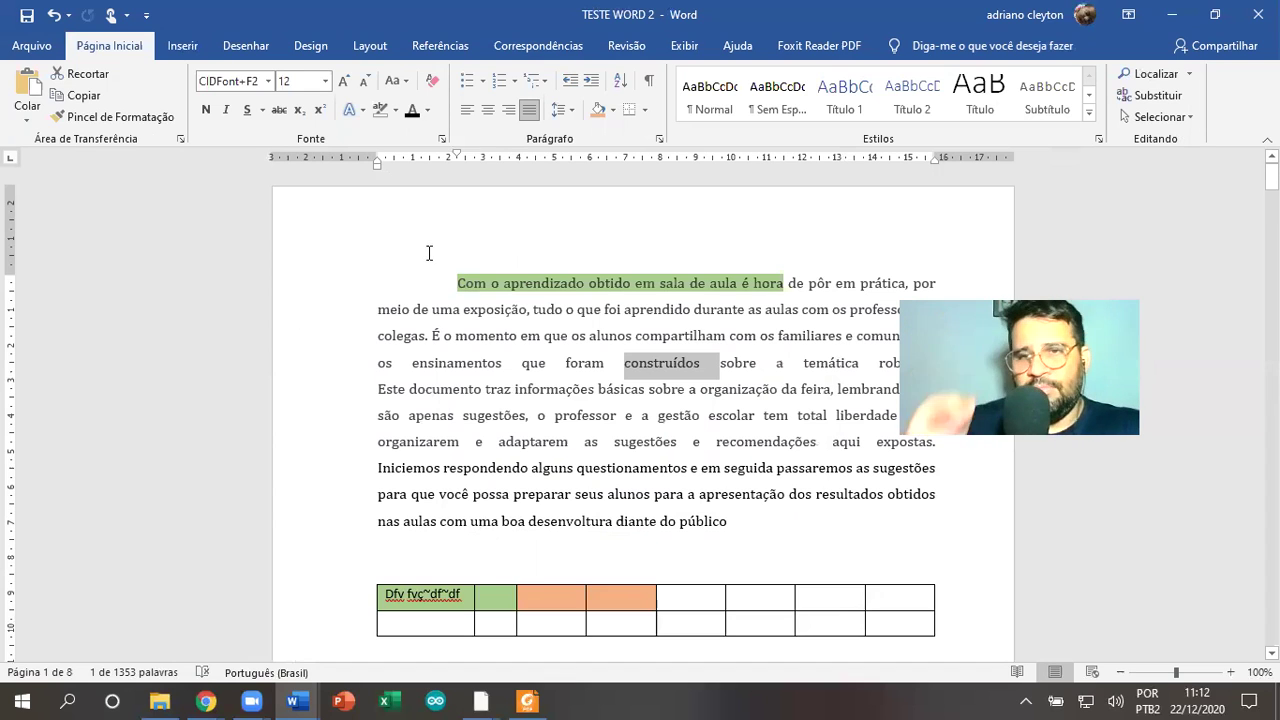
double_click(570, 236)
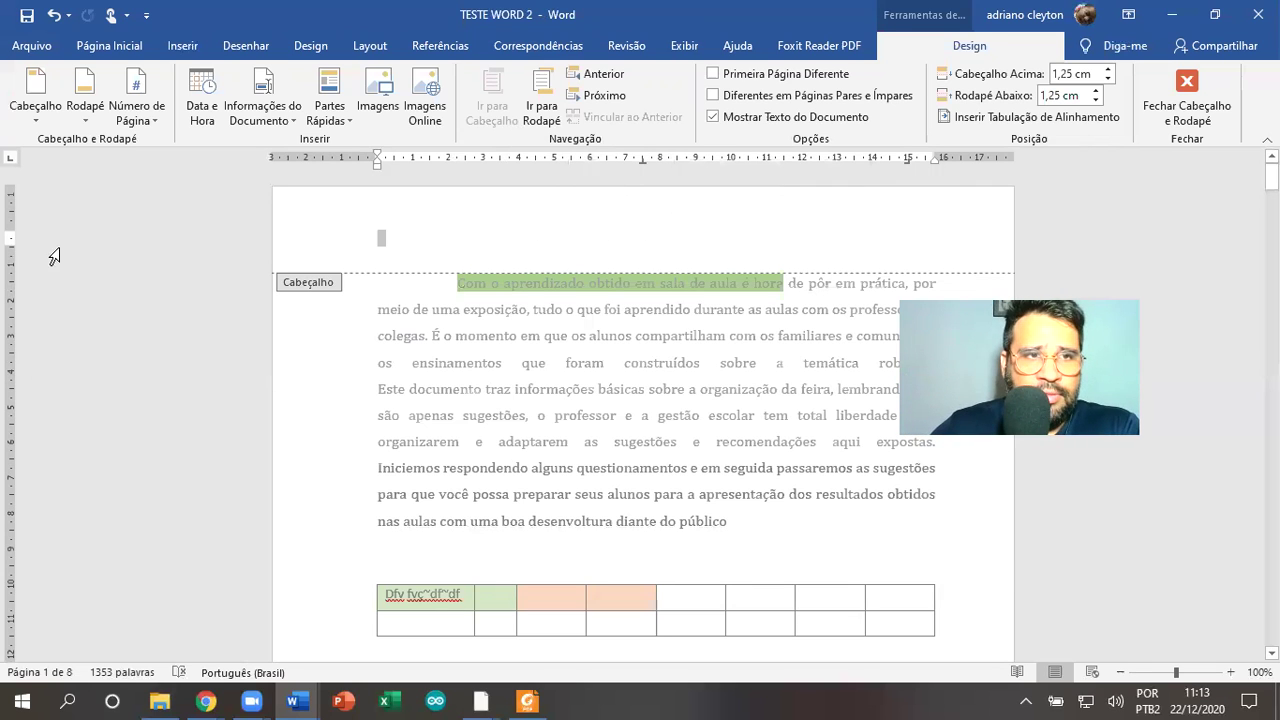
Lower the top margin and enter FACAPI as the page header text
left_click_drag(20, 243, 230, 252)
left_click(330, 243)
double_click(380, 244)
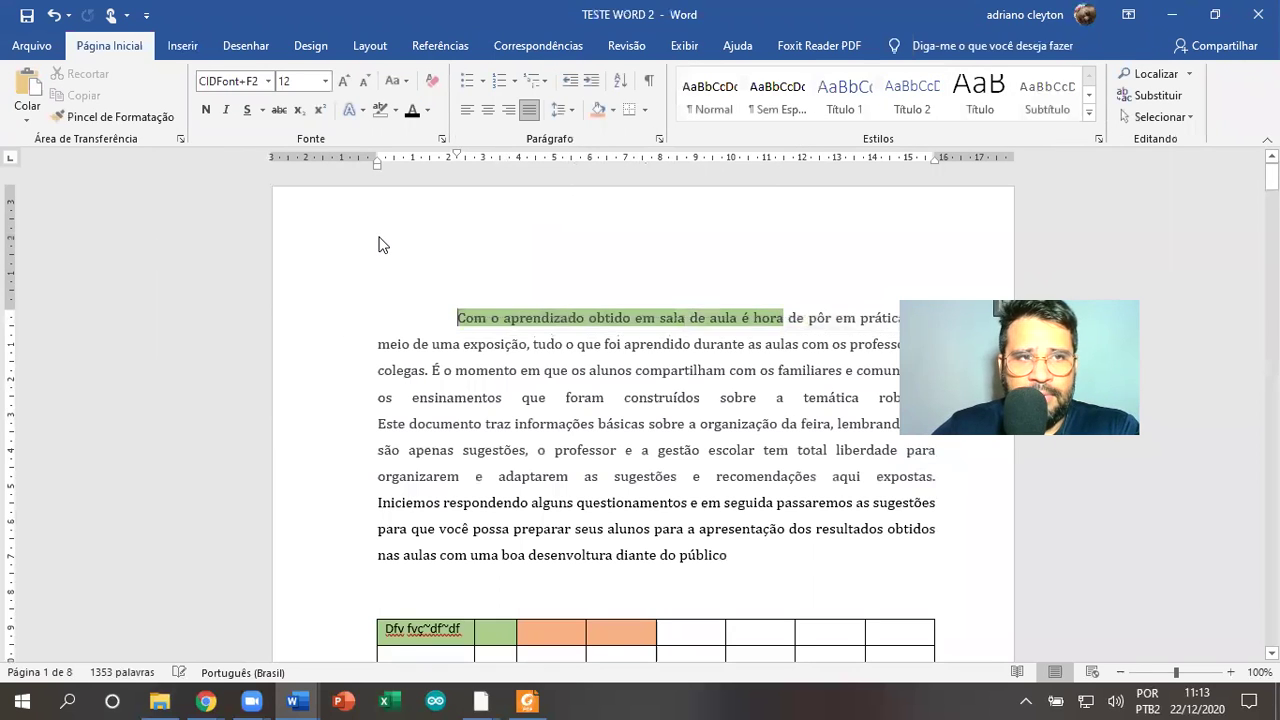
left_click(393, 241)
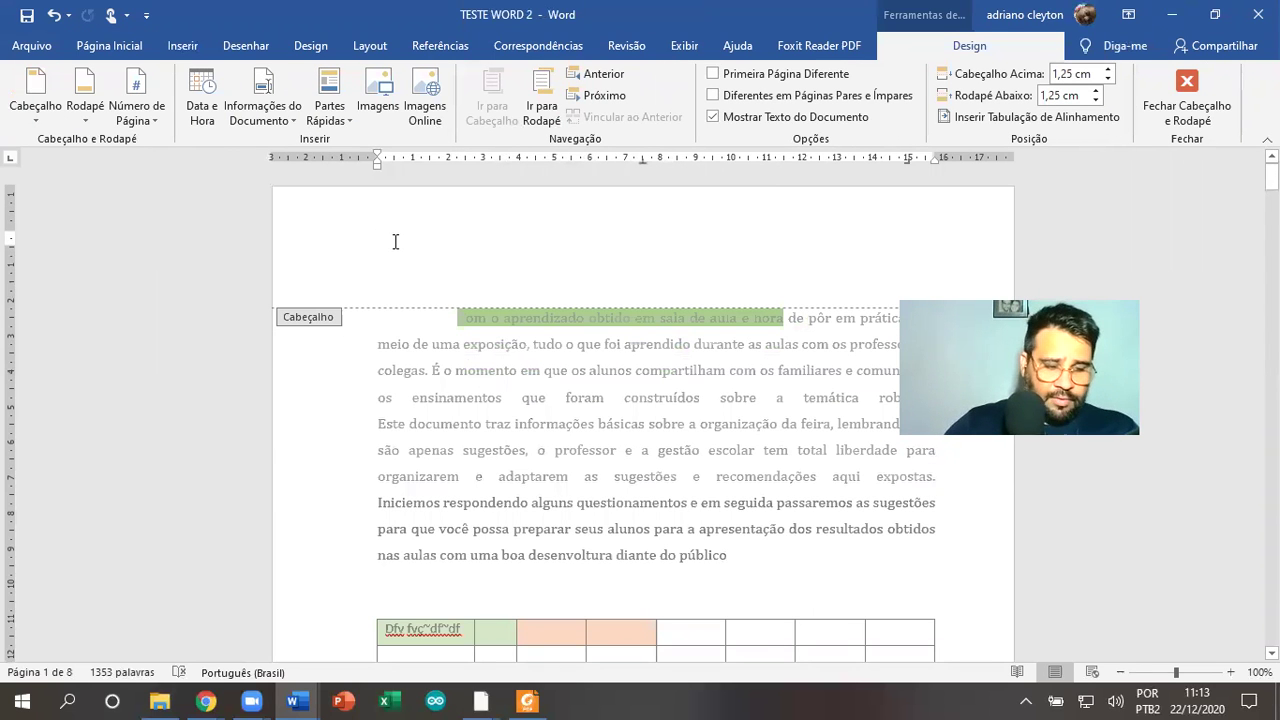
type("fac")
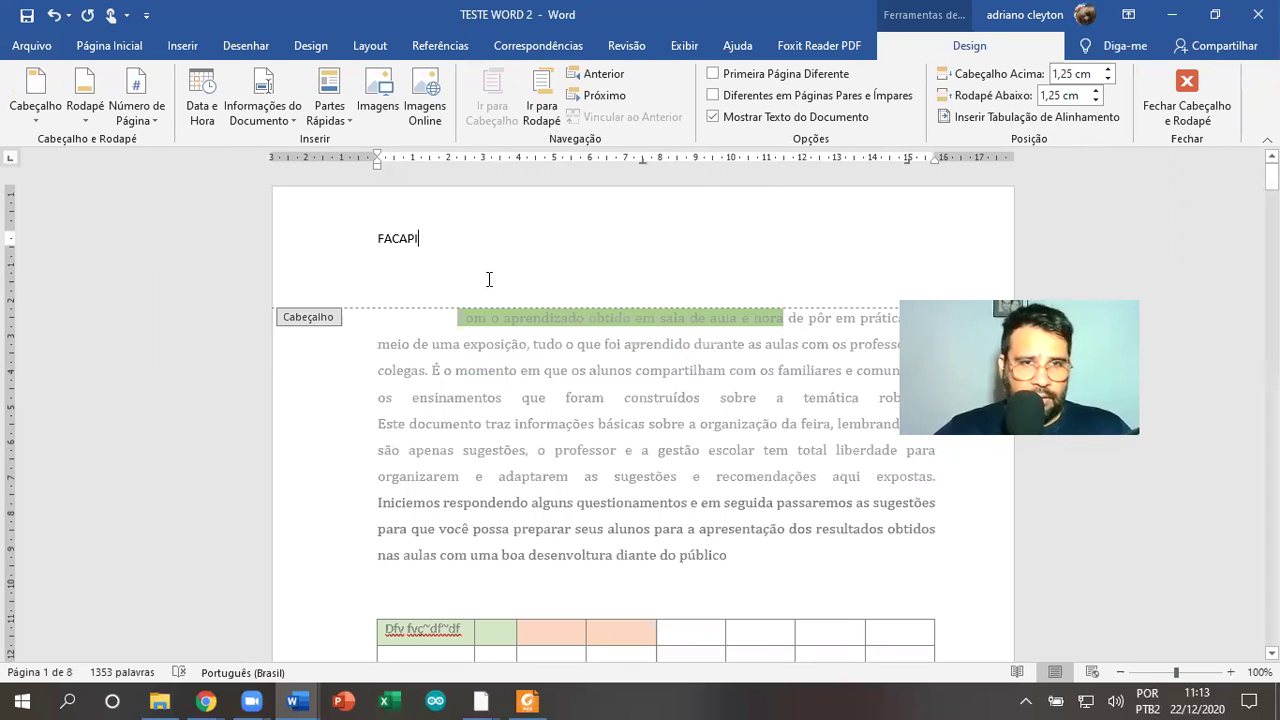
key("Return")
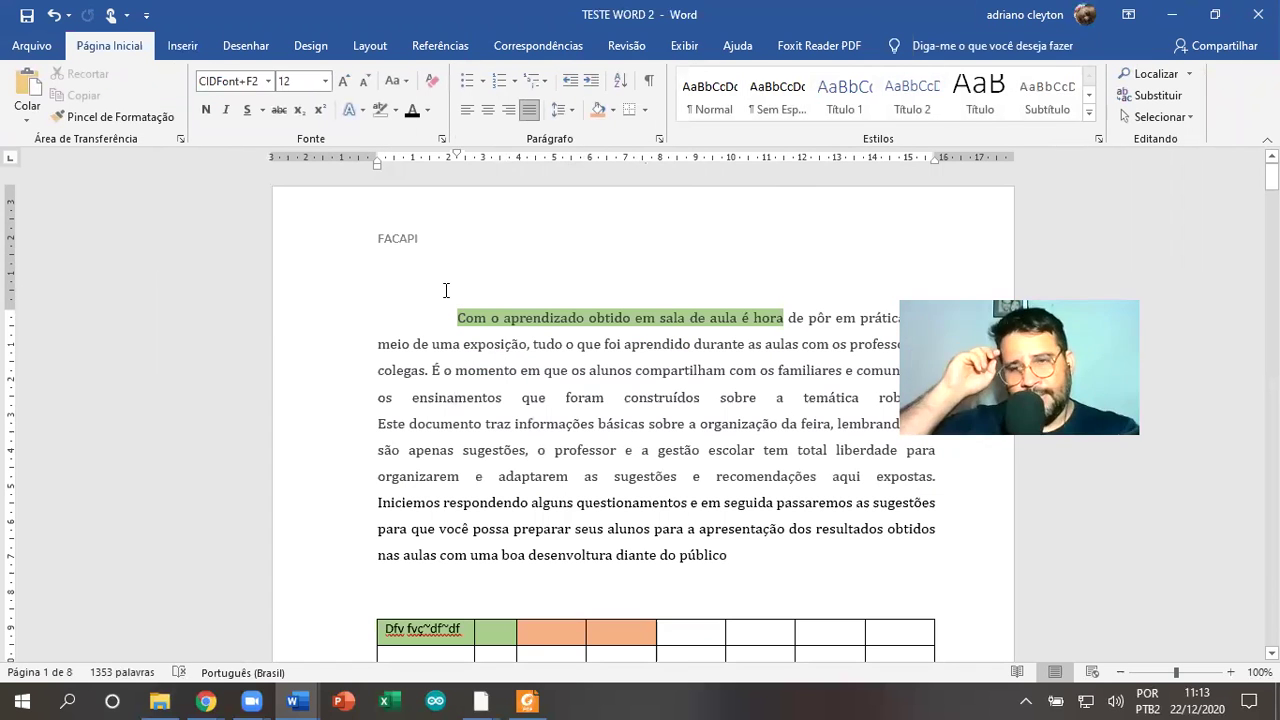
Browse the Insert, Draw, Design and Layout ribbon tabs
scroll(448, 299, "down", 12)
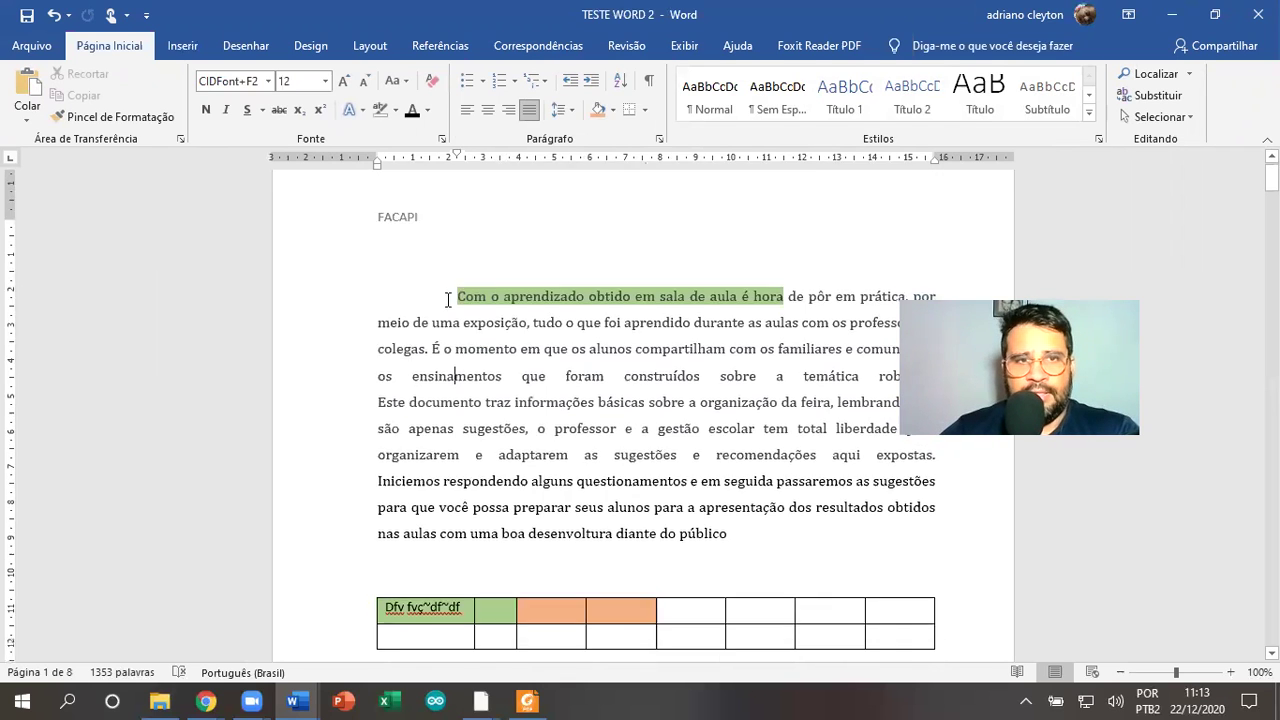
scroll(448, 299, "down", 8)
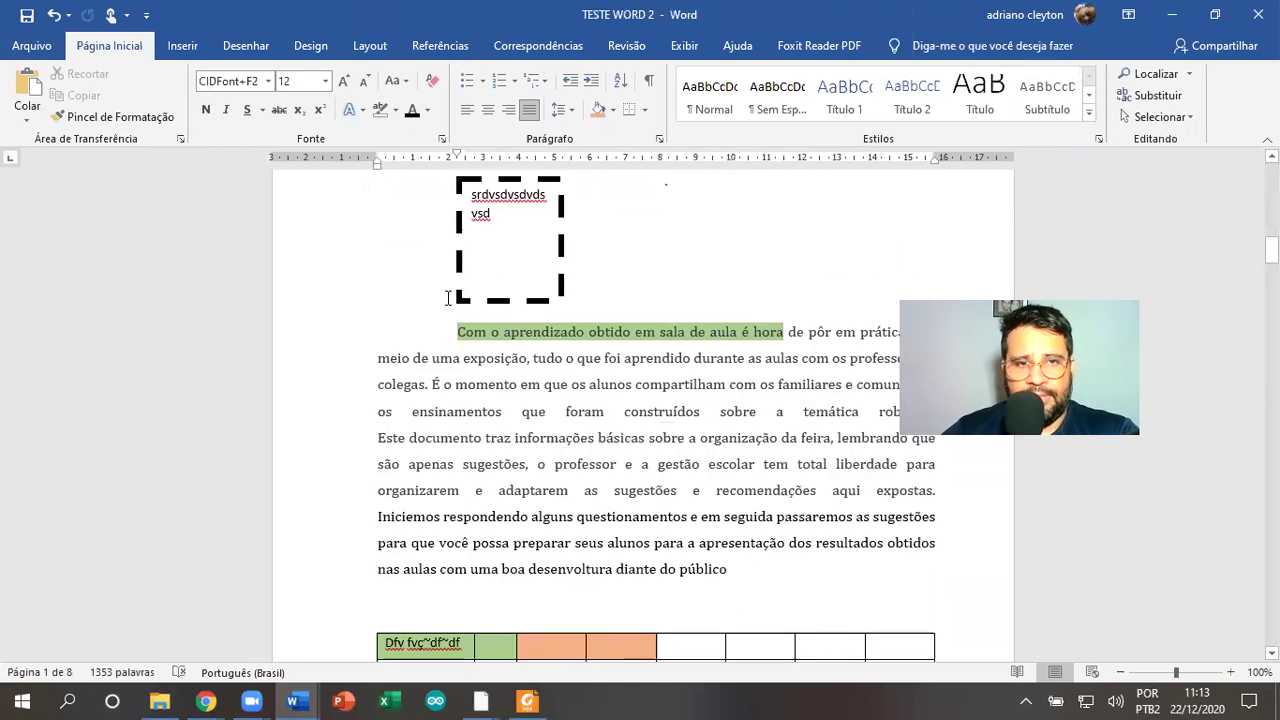
scroll(449, 296, "down", 1)
scroll(449, 296, "up", 4)
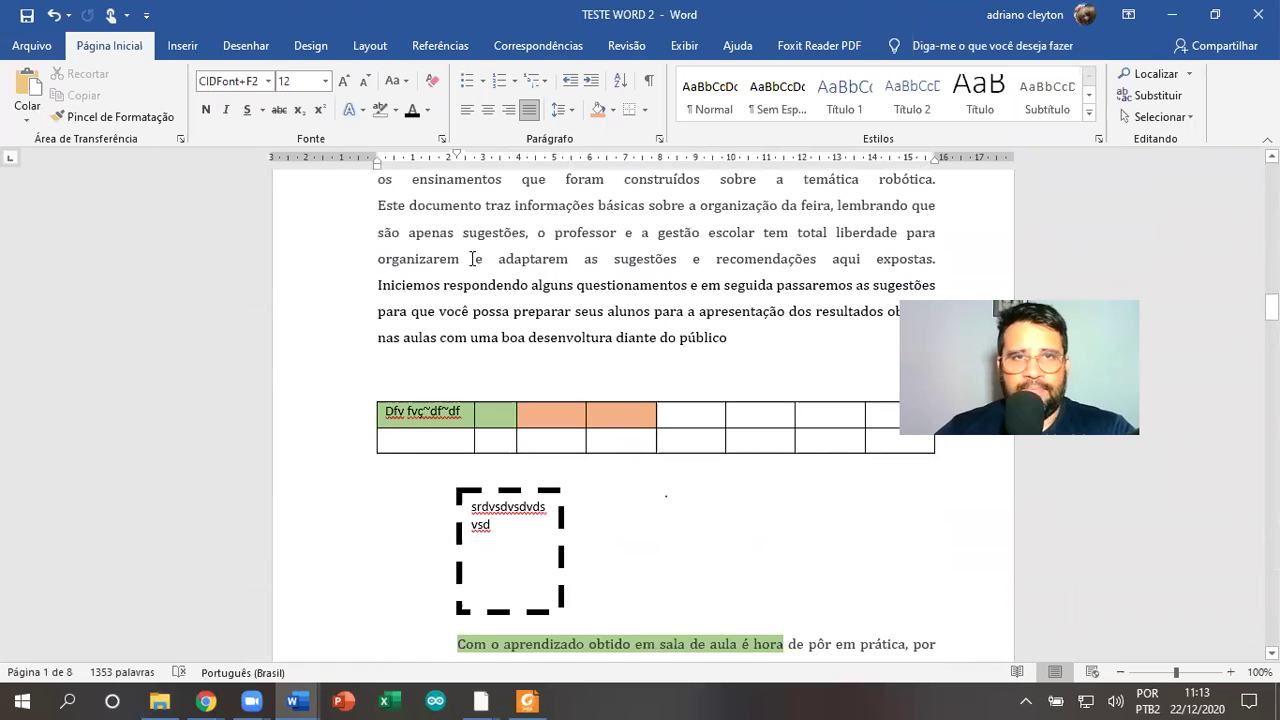
left_click(183, 50)
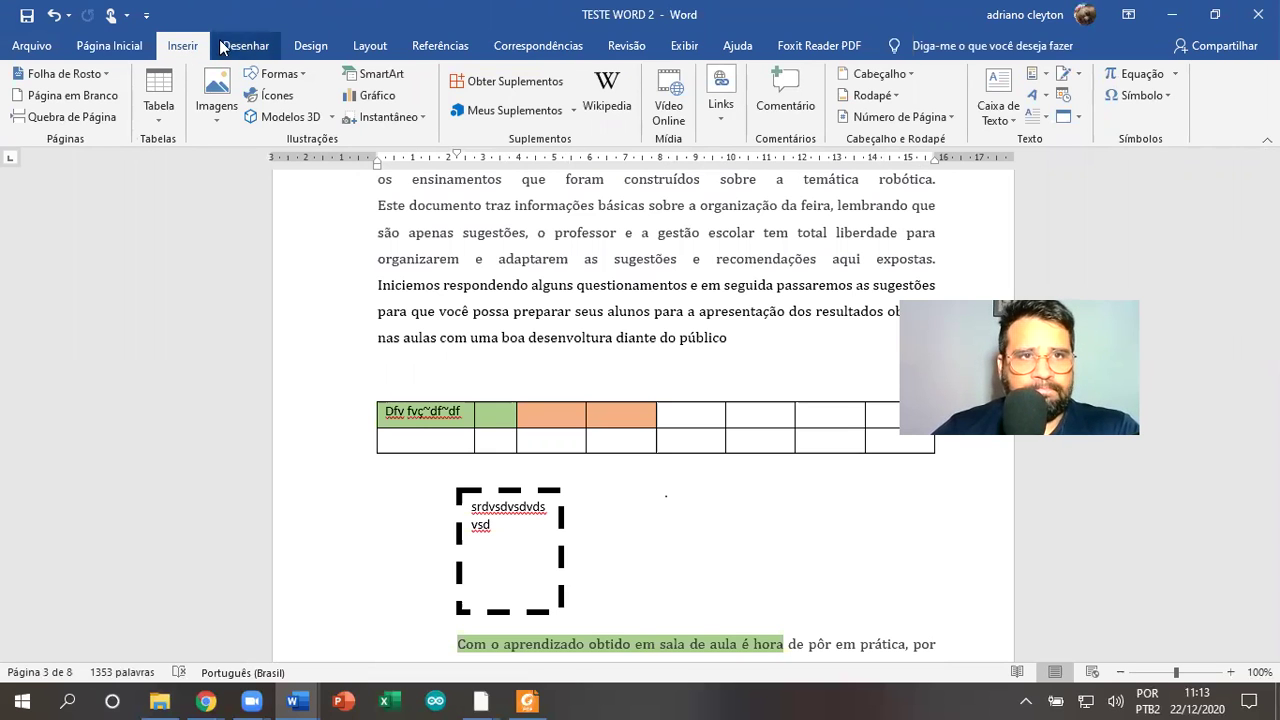
left_click(221, 47)
left_click(313, 45)
left_click(376, 52)
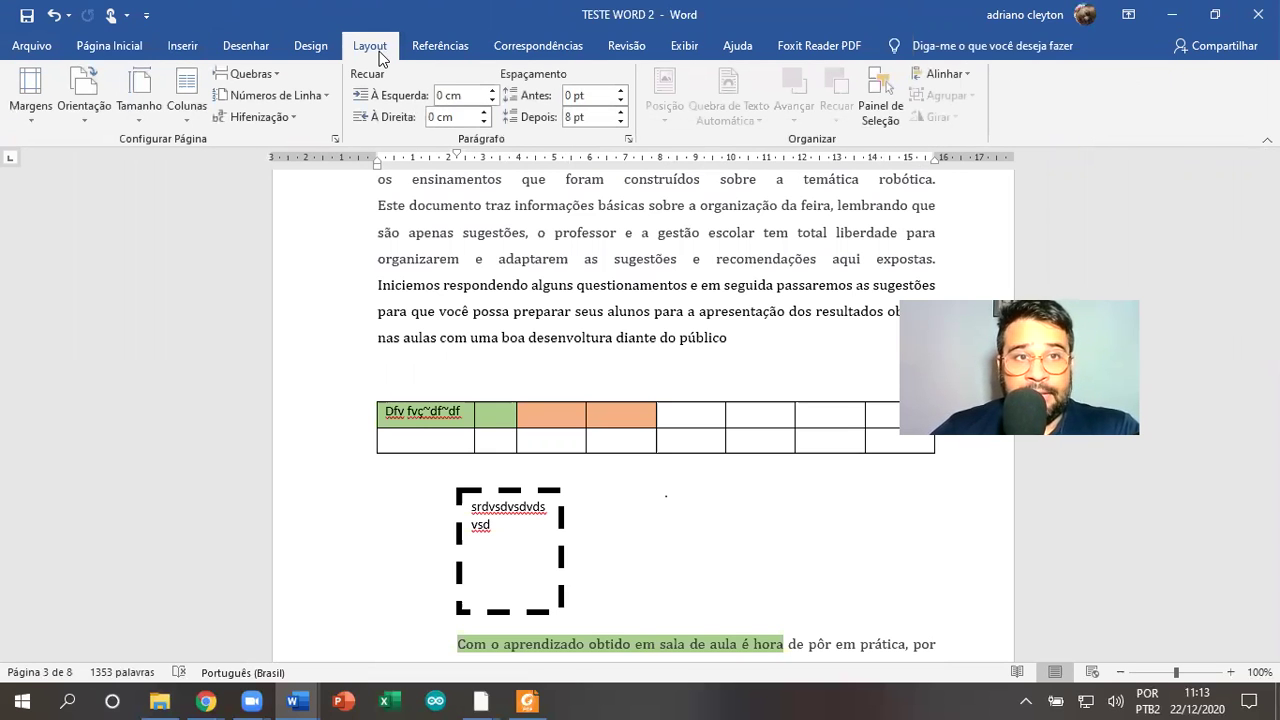
Try two columns, then three, on the 'Com o aprendizado' paragraph
scroll(888, 487, "up", 3)
scroll(888, 487, "down", 2)
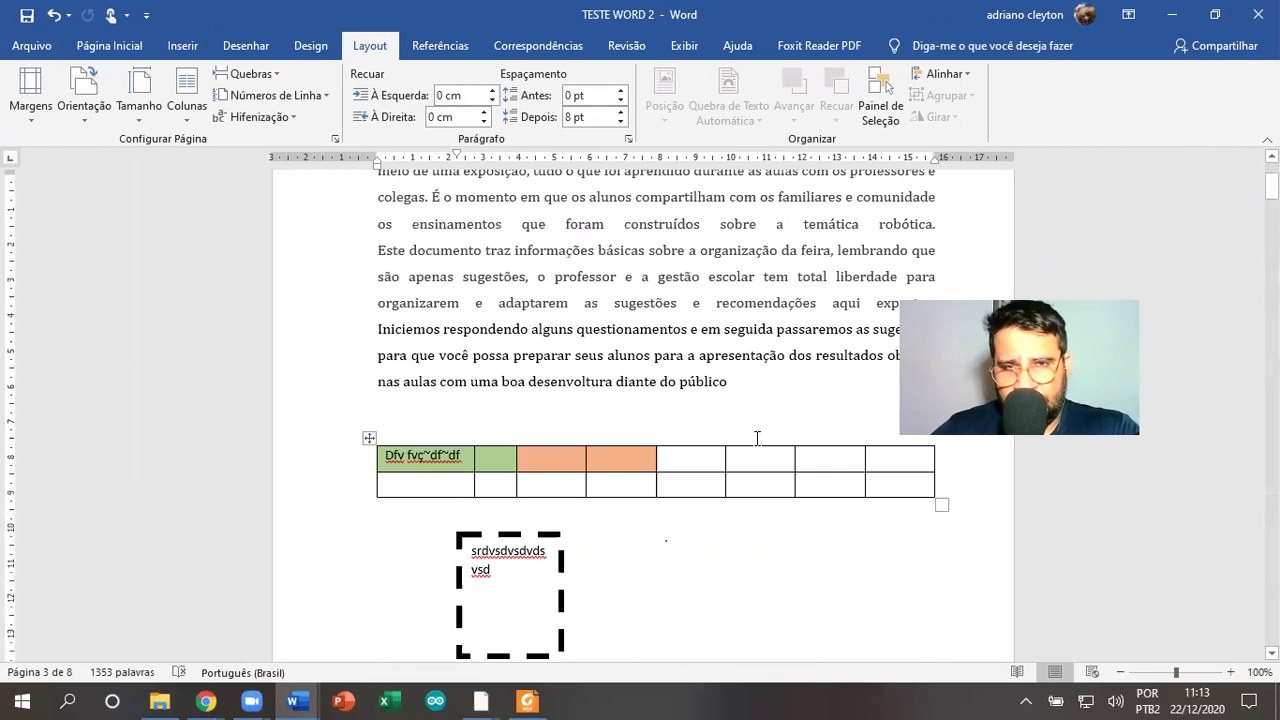
scroll(757, 438, "up", 3)
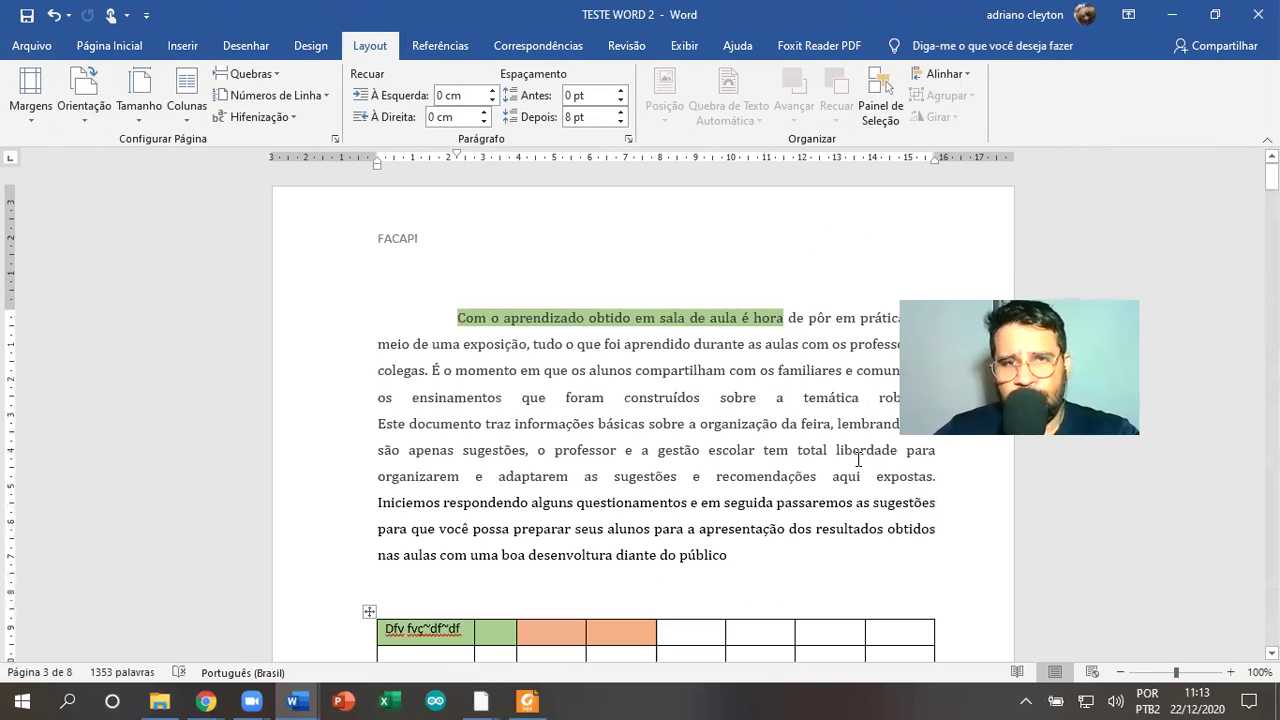
scroll(860, 460, "down", 3)
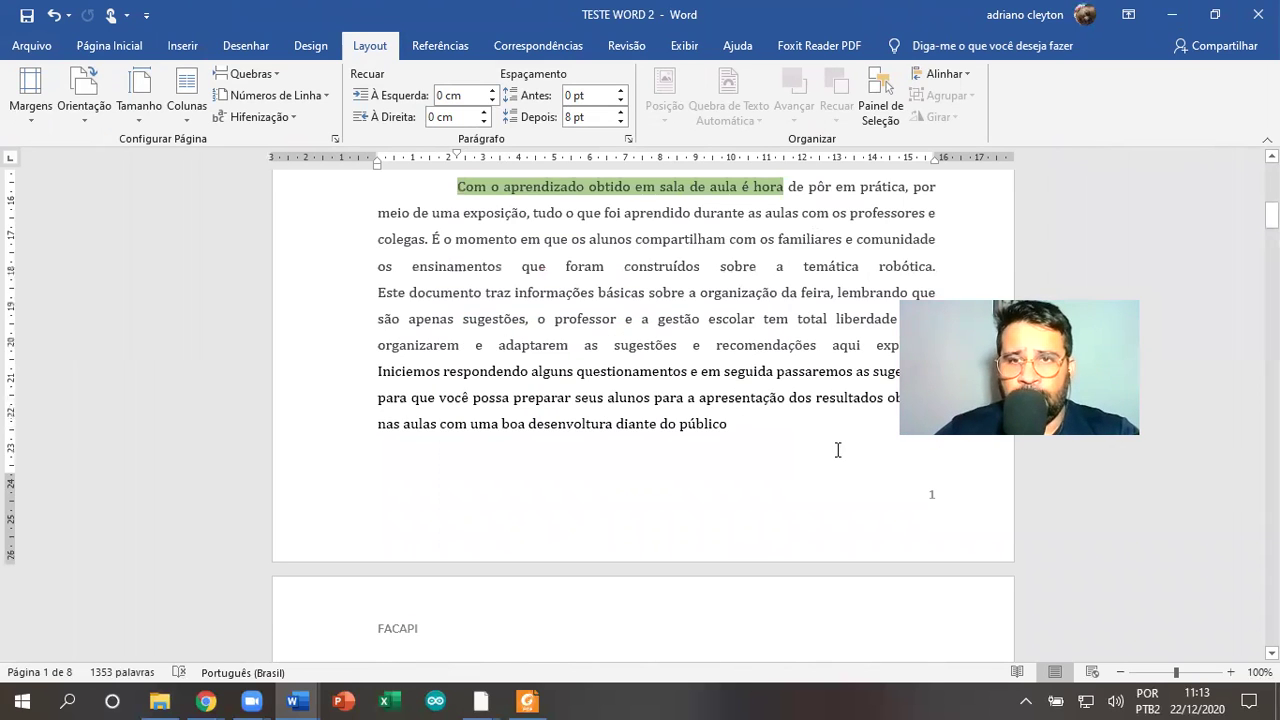
scroll(838, 450, "up", 12)
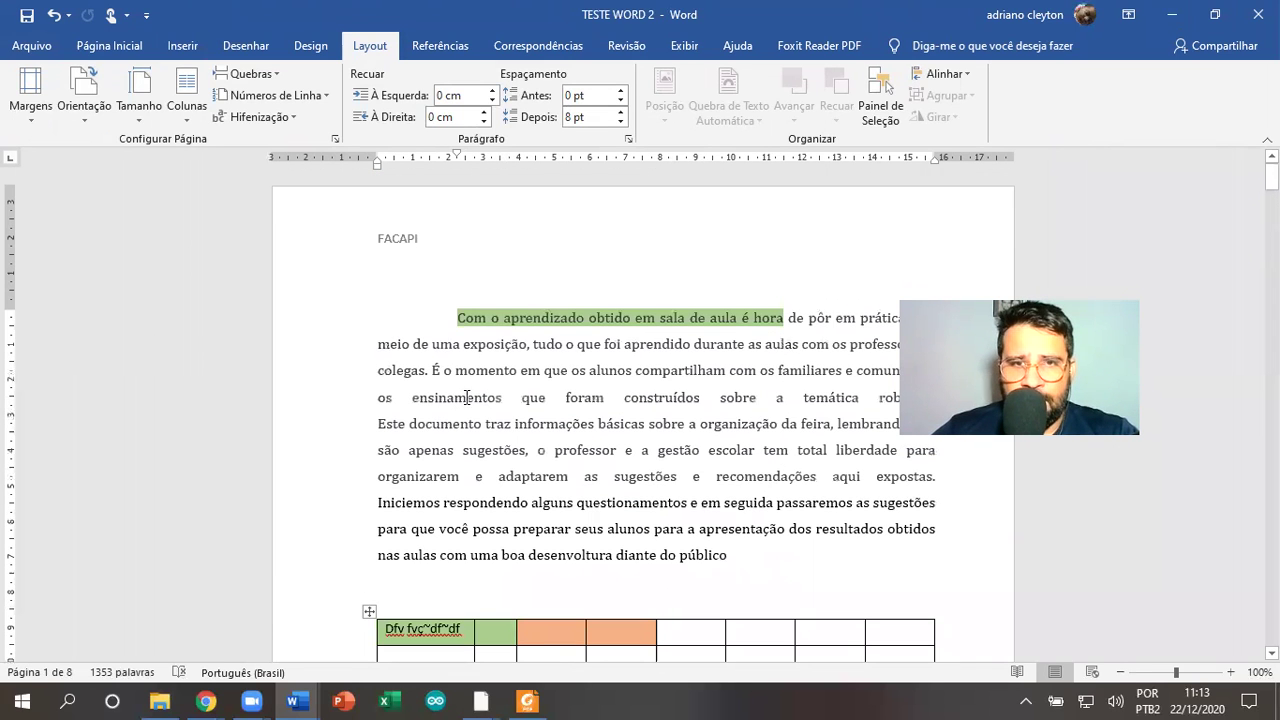
double_click(370, 315)
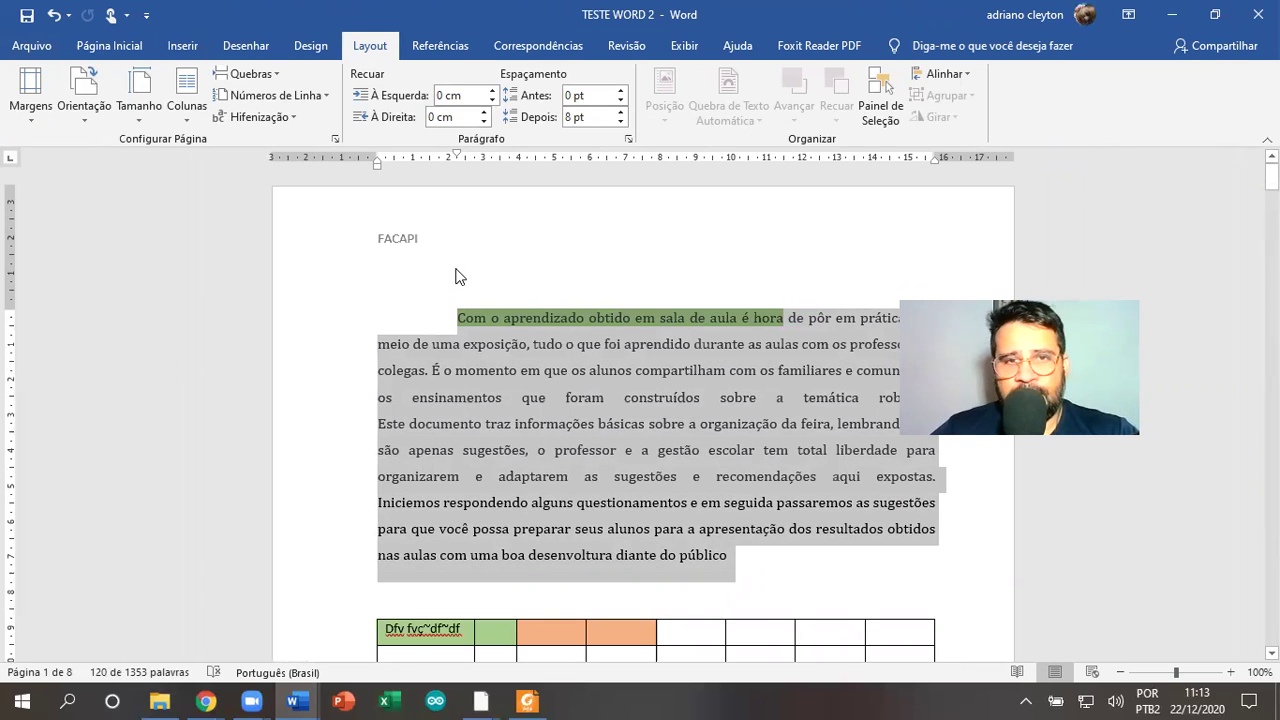
left_click(203, 121)
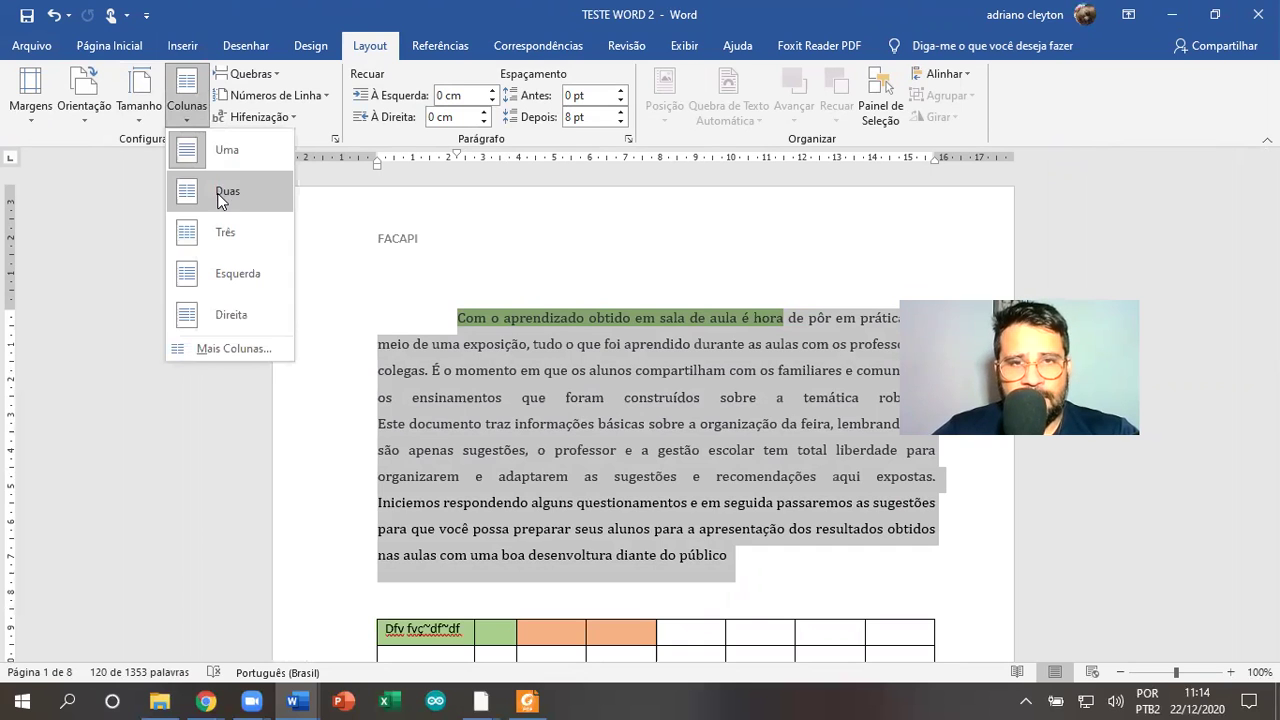
left_click(221, 195)
left_click(185, 114)
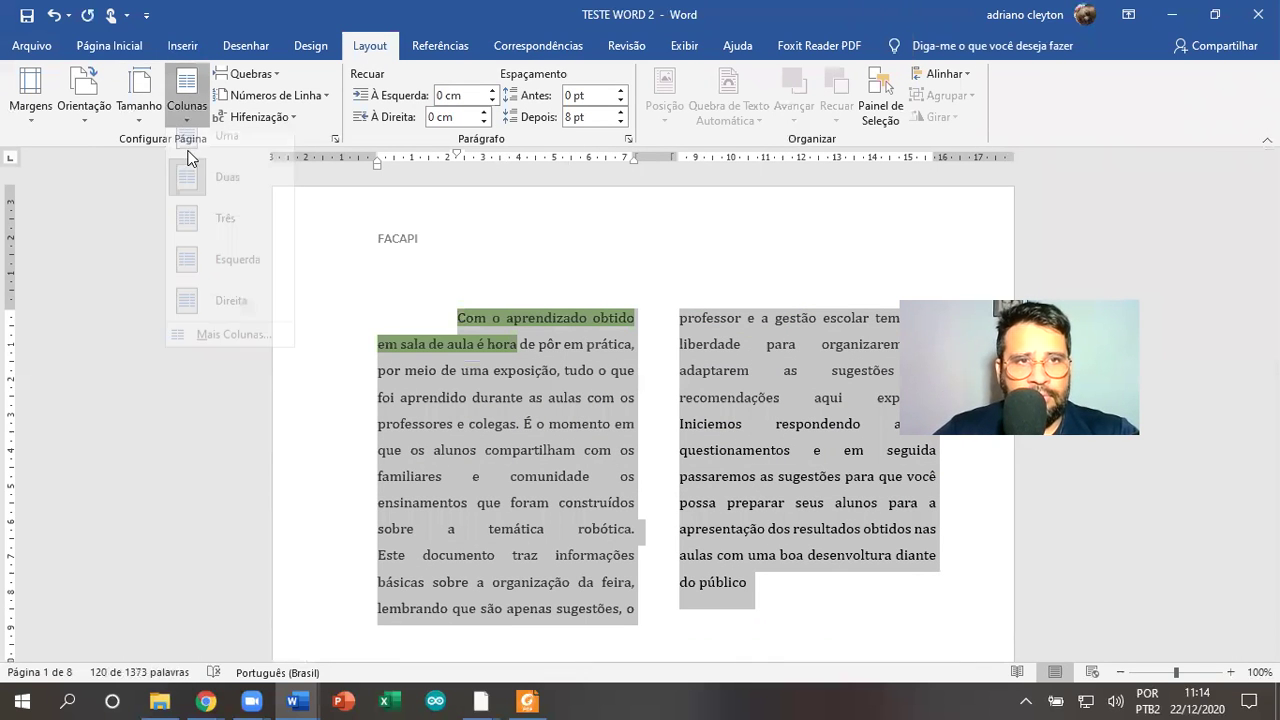
left_click(205, 243)
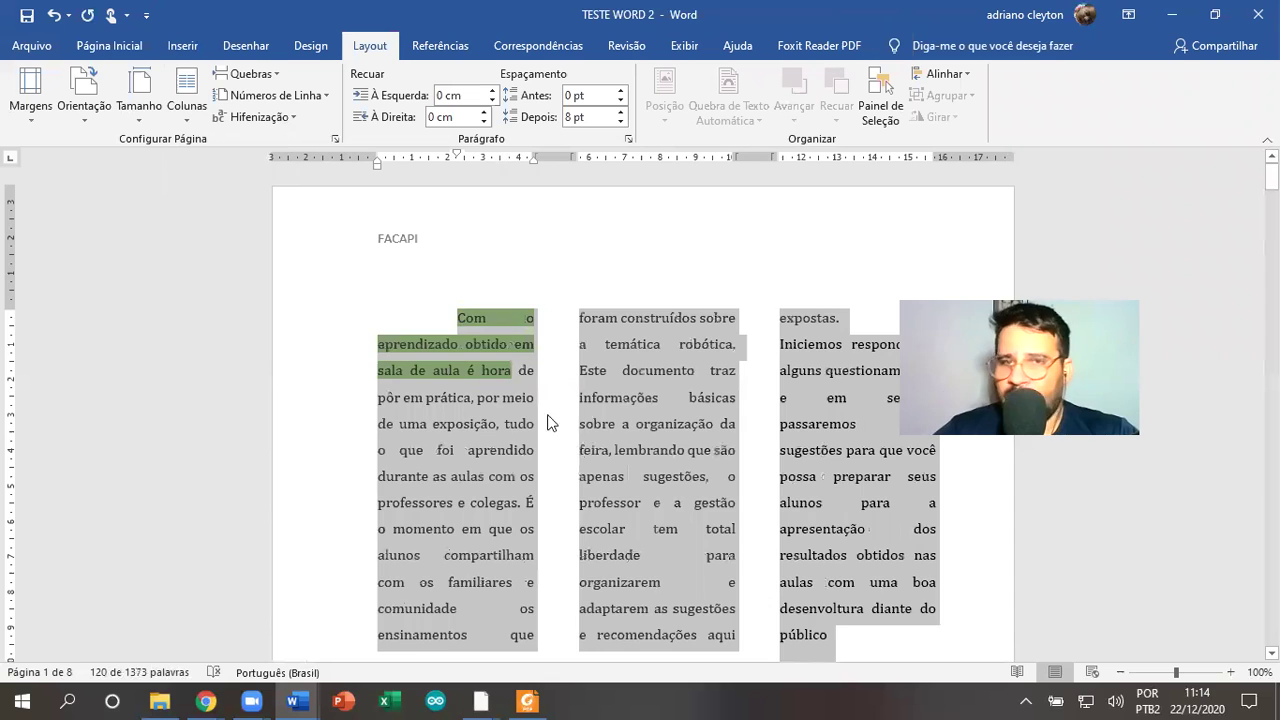
left_click(553, 424)
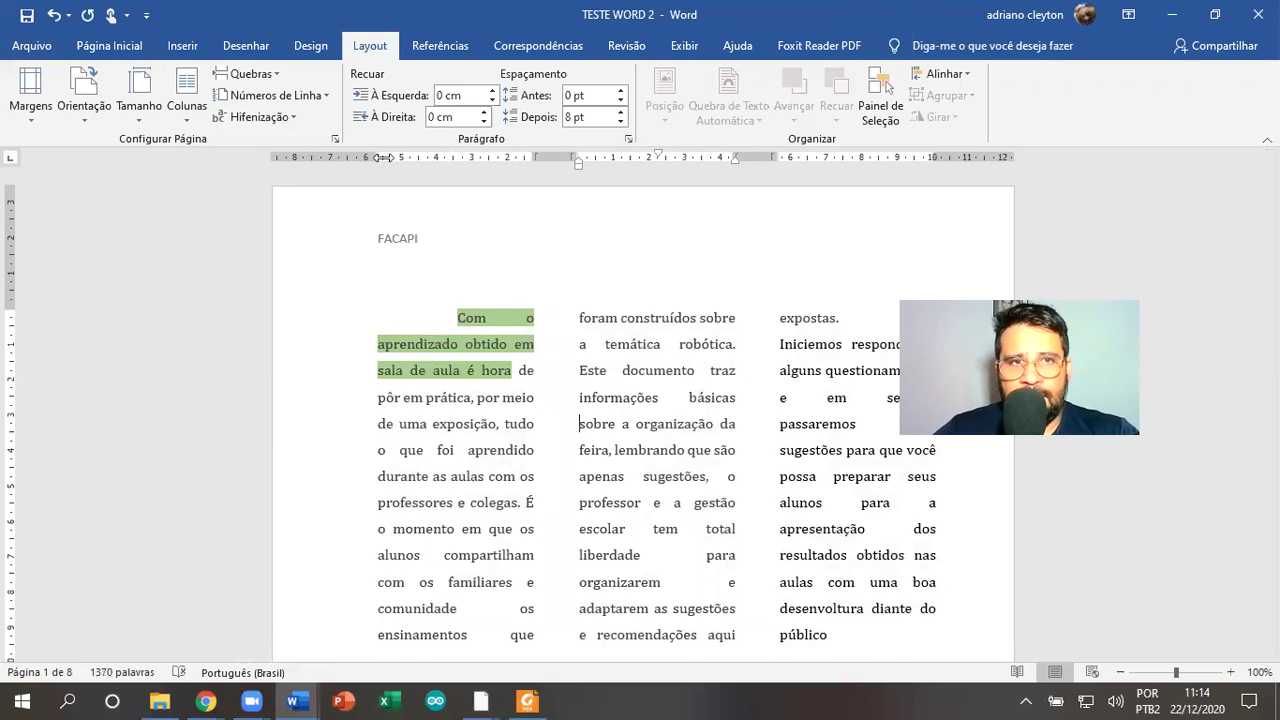
Widen the text area with the ruler margins and set the paragraph back to two columns
left_click_drag(379, 156, 334, 156)
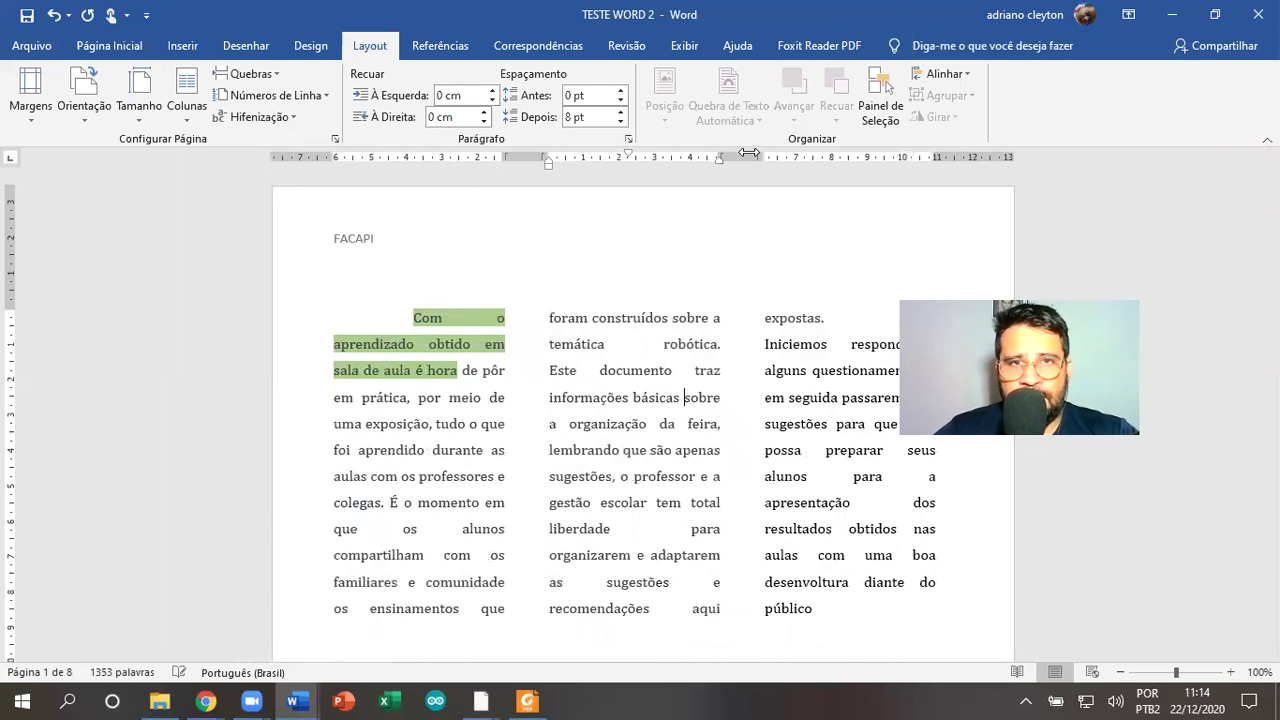
left_click_drag(938, 154, 951, 154)
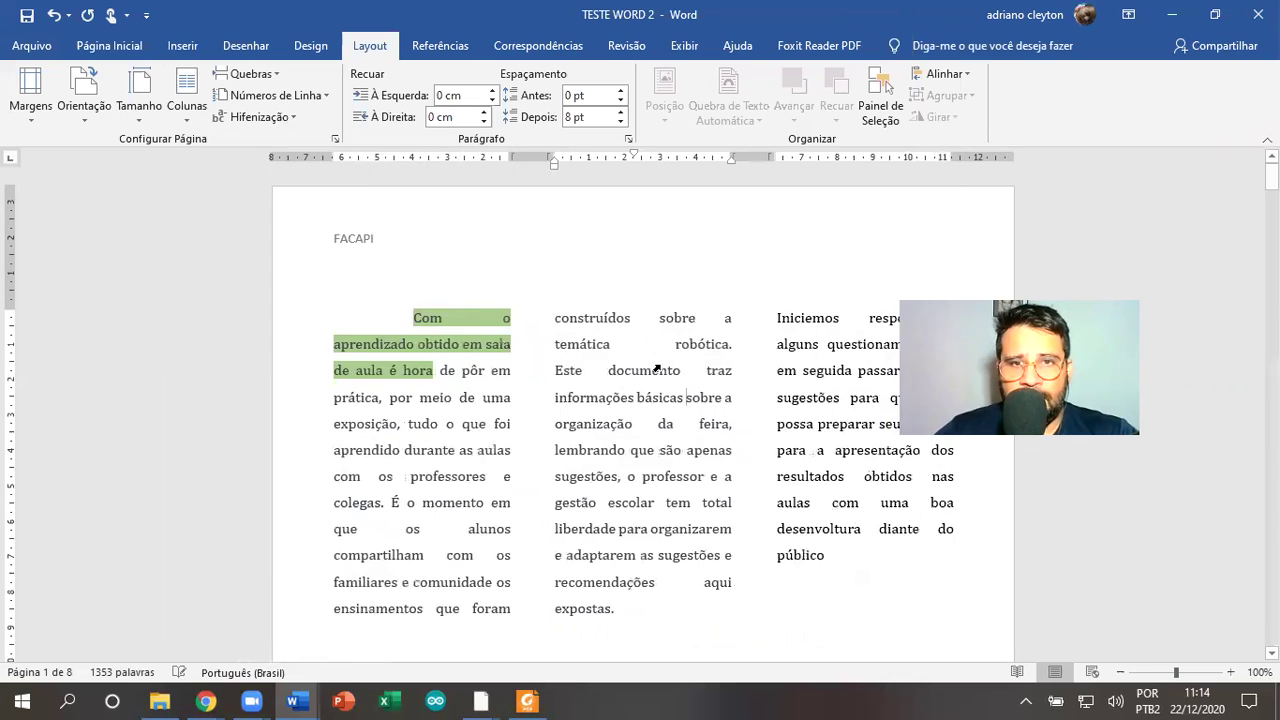
scroll(659, 366, "down", 10)
scroll(665, 362, "down", 10)
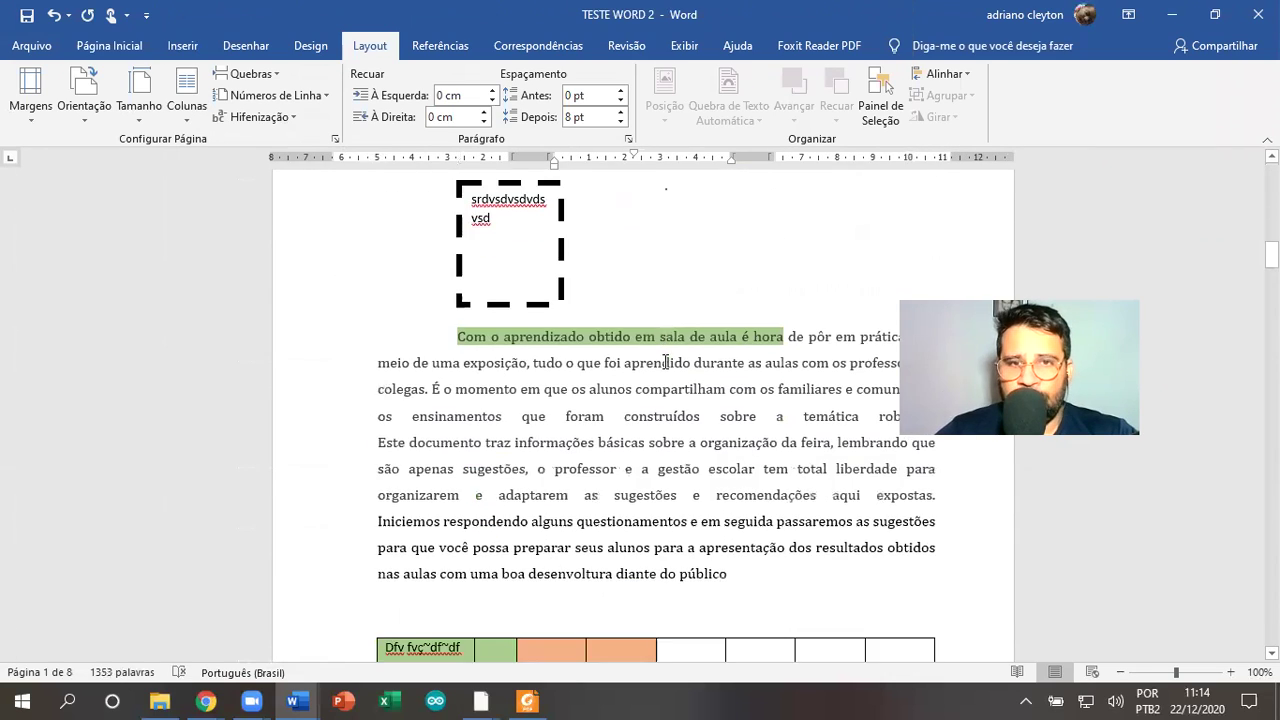
scroll(665, 358, "up", 3)
scroll(665, 358, "up", 10)
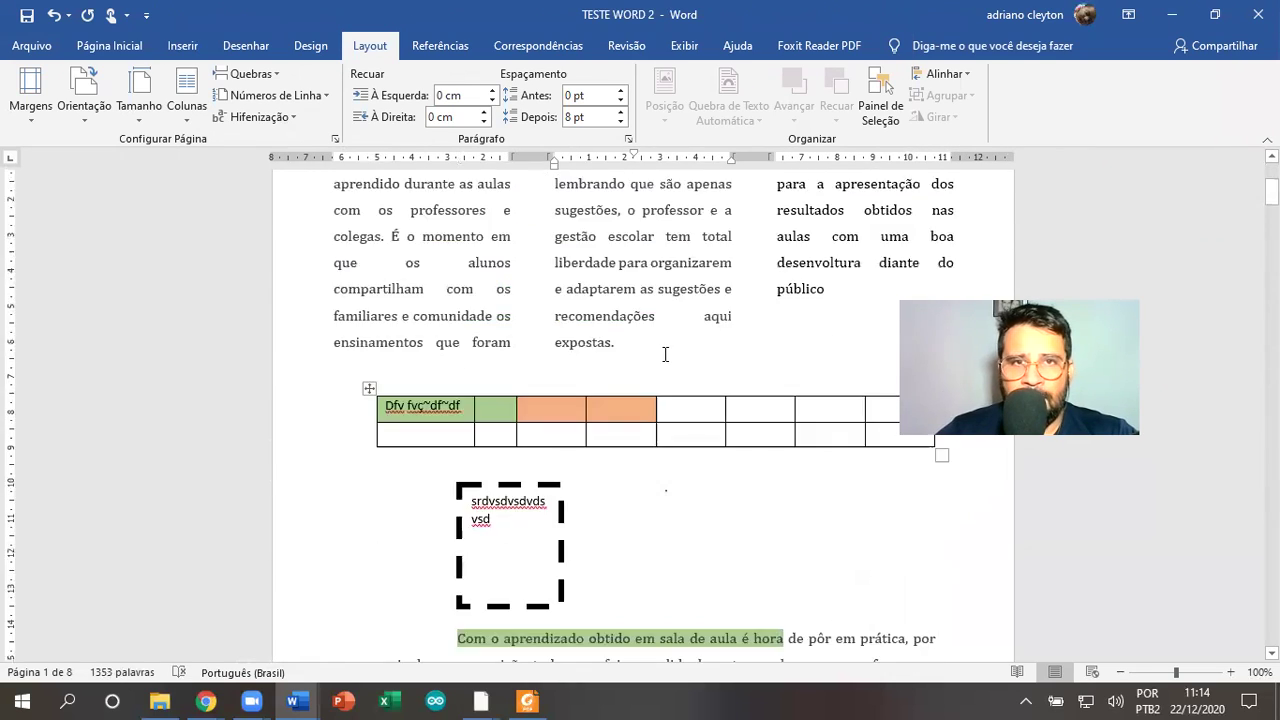
triple_click(355, 370)
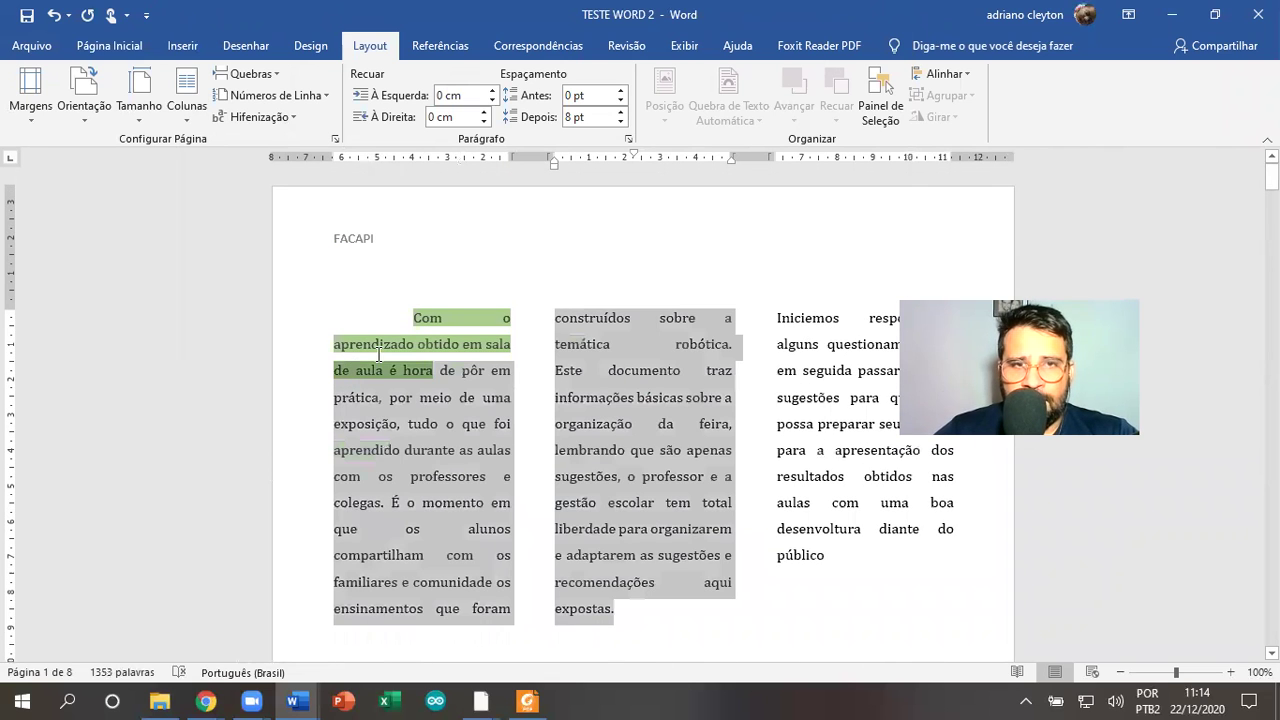
left_click_drag(405, 296, 870, 552)
left_click(190, 110)
left_click(220, 189)
left_click(540, 262)
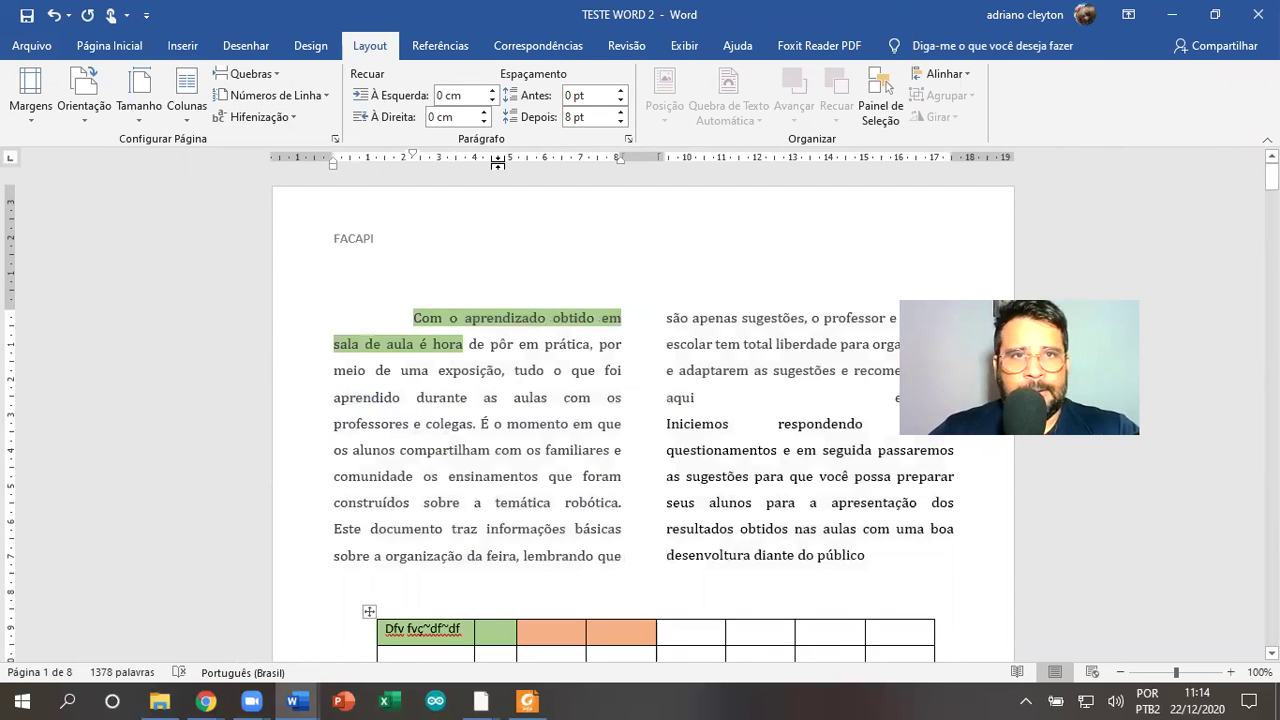
Browse the References, Mailings and Review ribbon tabs
left_click(446, 50)
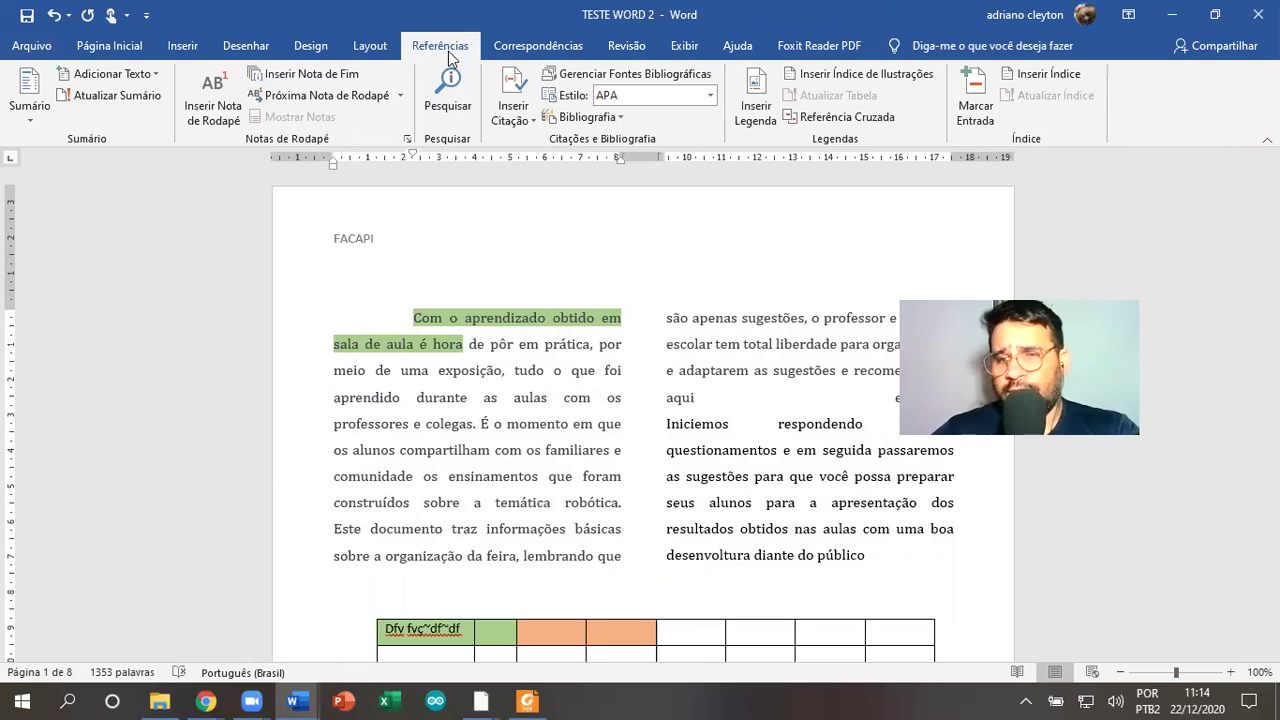
left_click(532, 48)
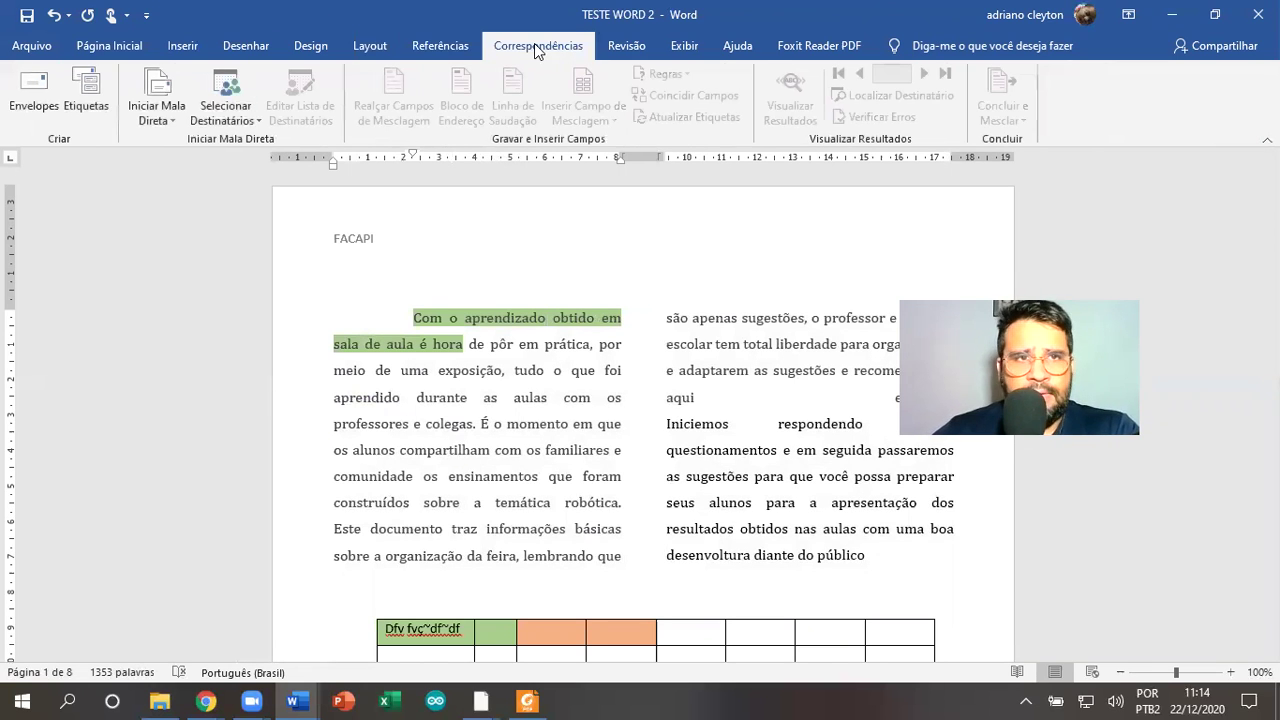
left_click(640, 47)
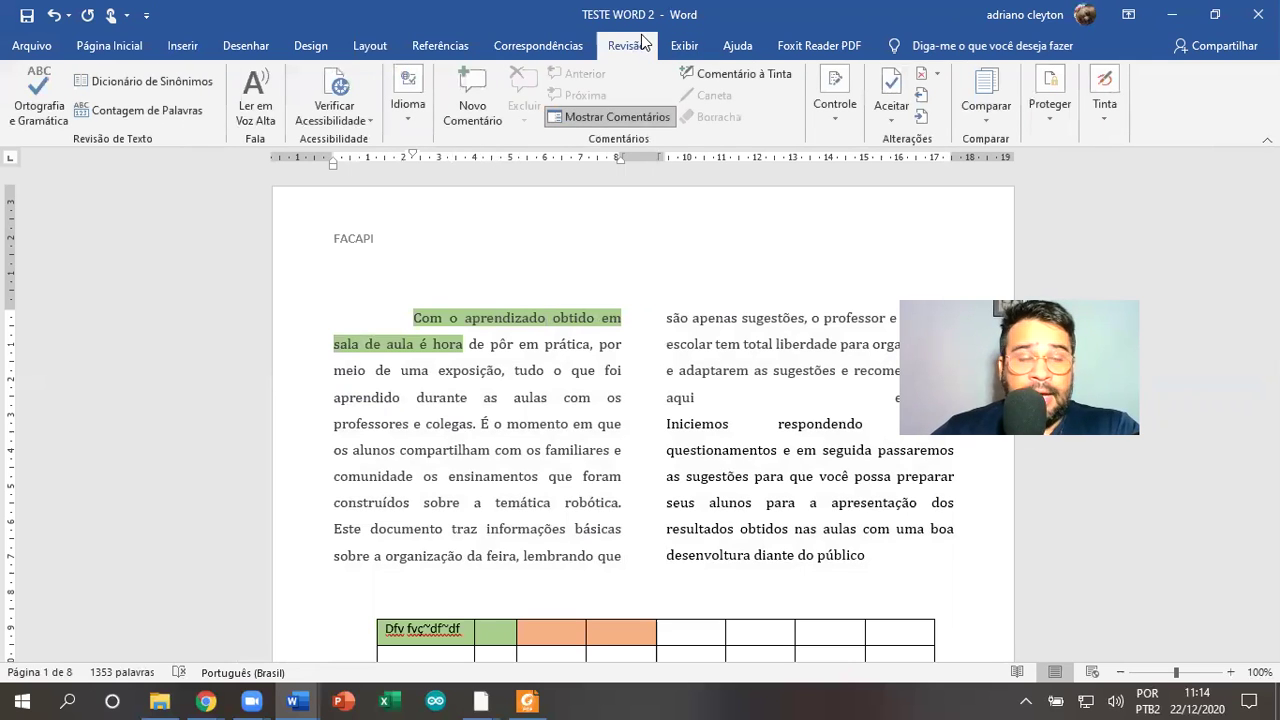
Misspell 'comunidade' as 'coNunidade' in the left column
left_click(449, 374)
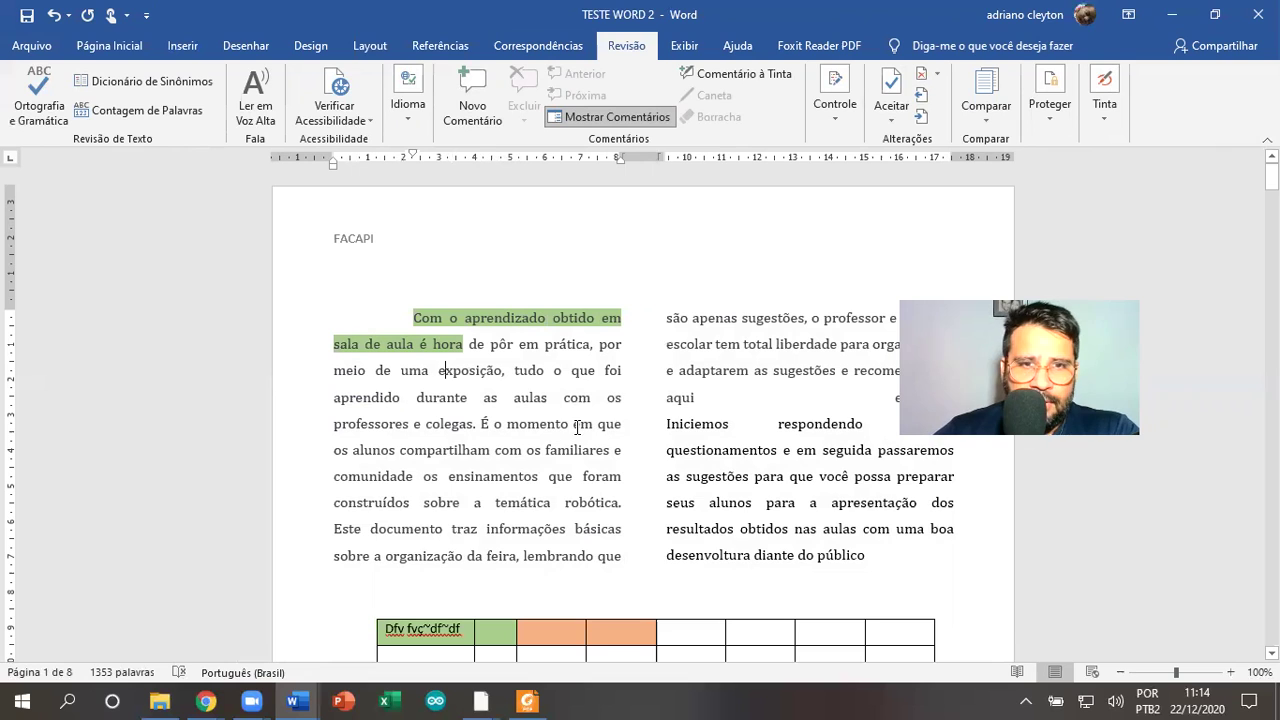
left_click(566, 424)
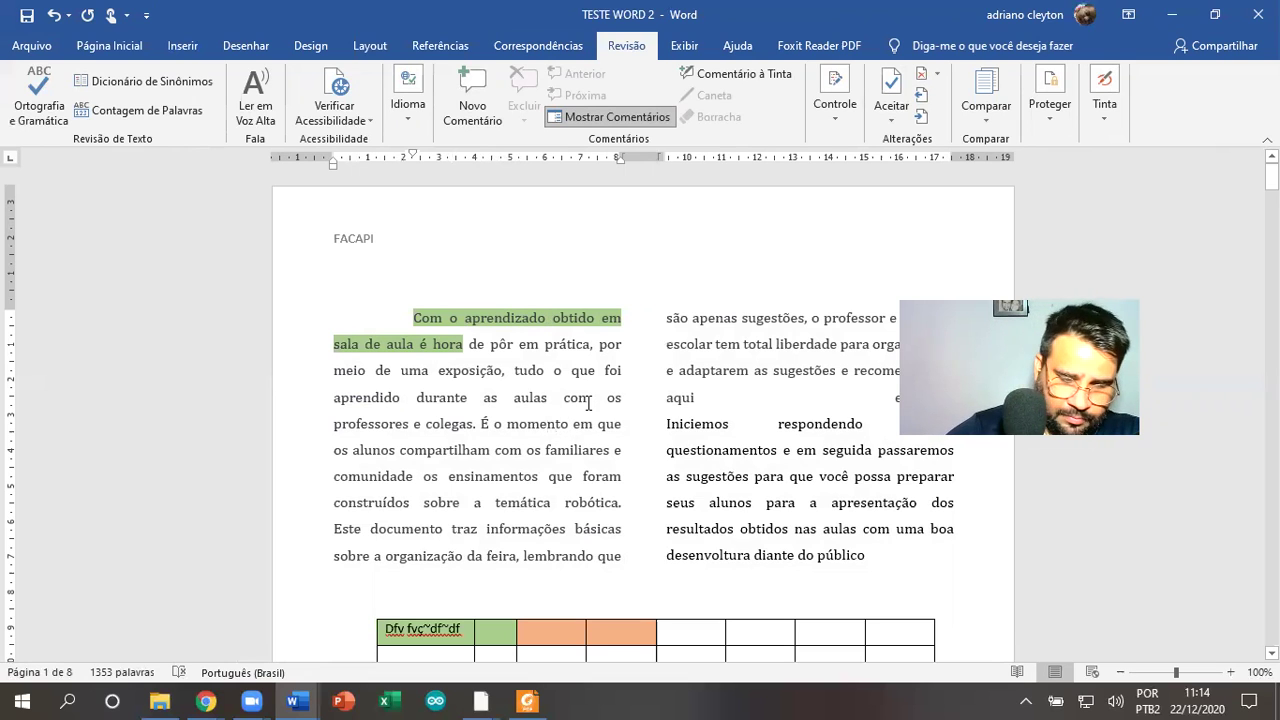
key("Down")
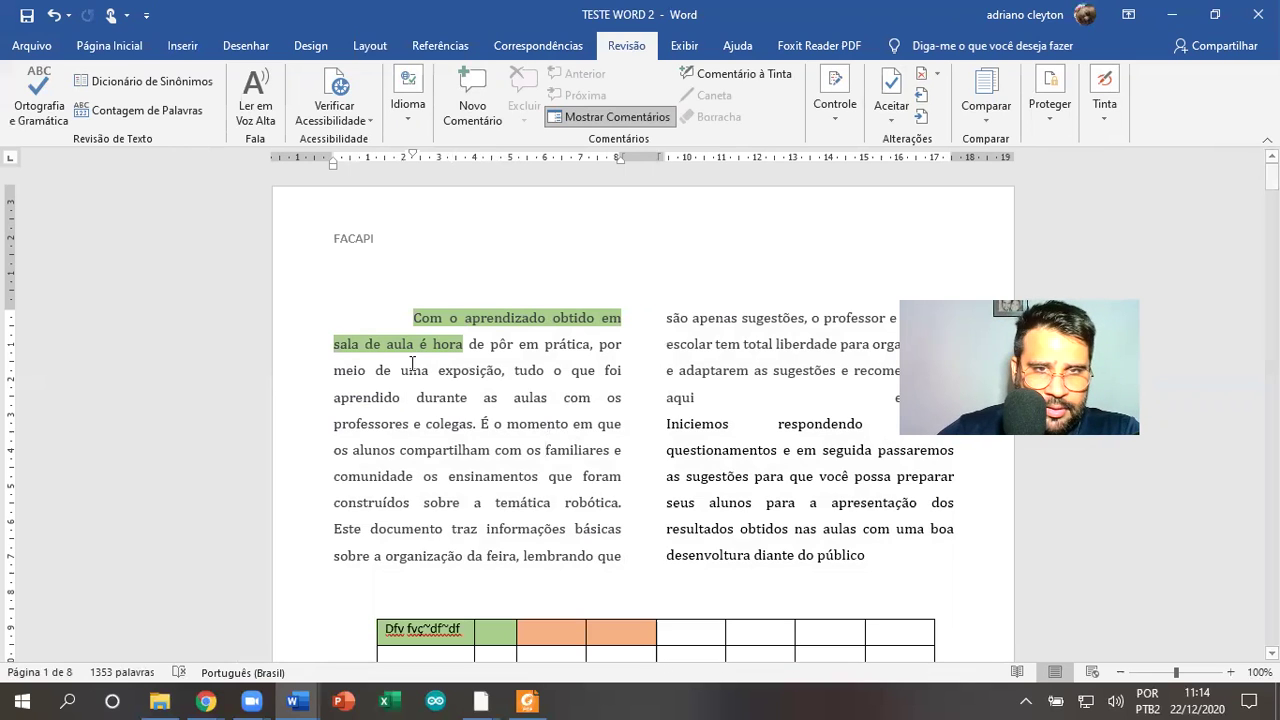
left_click(358, 480)
key("BackSpace")
type("N")
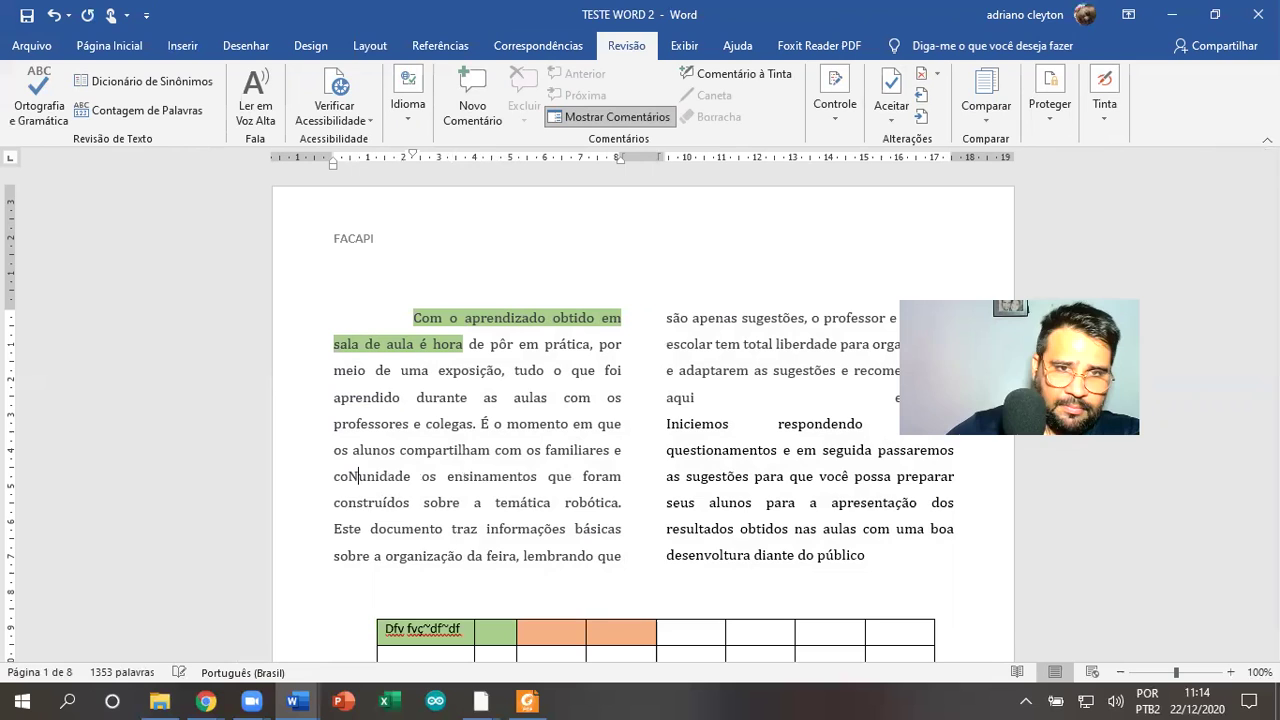
left_click(489, 503)
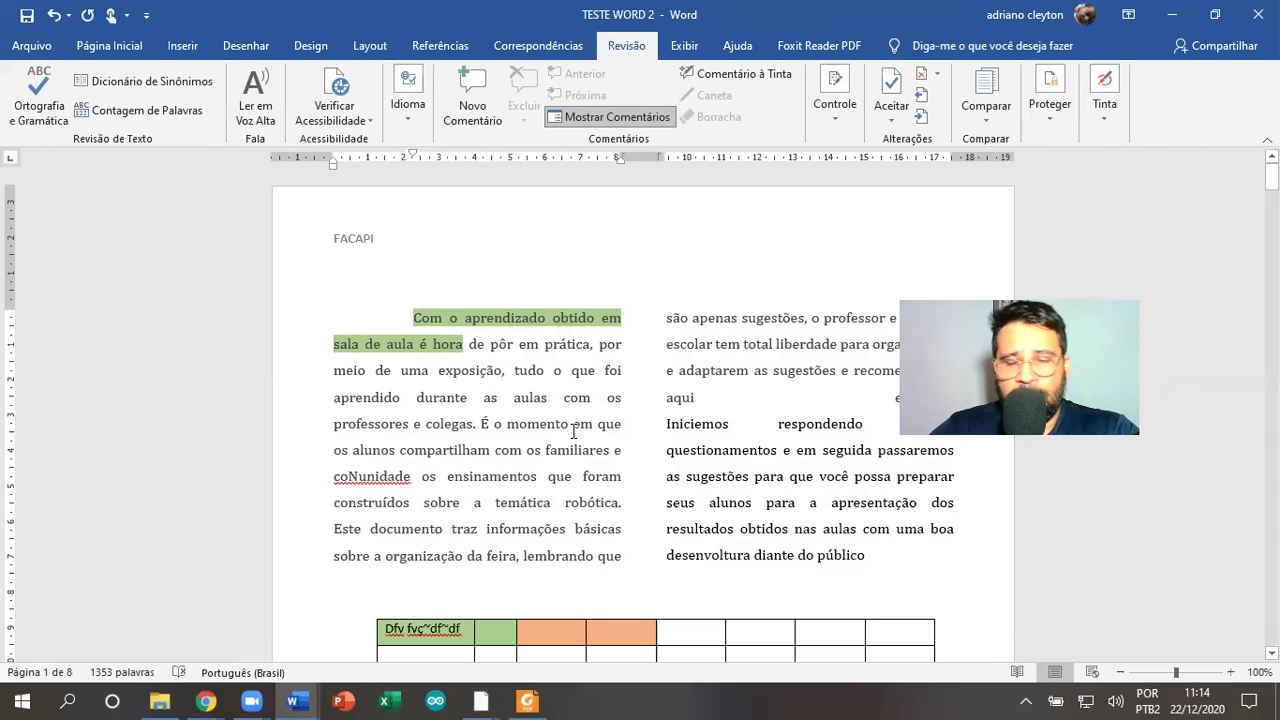
left_click(447, 477)
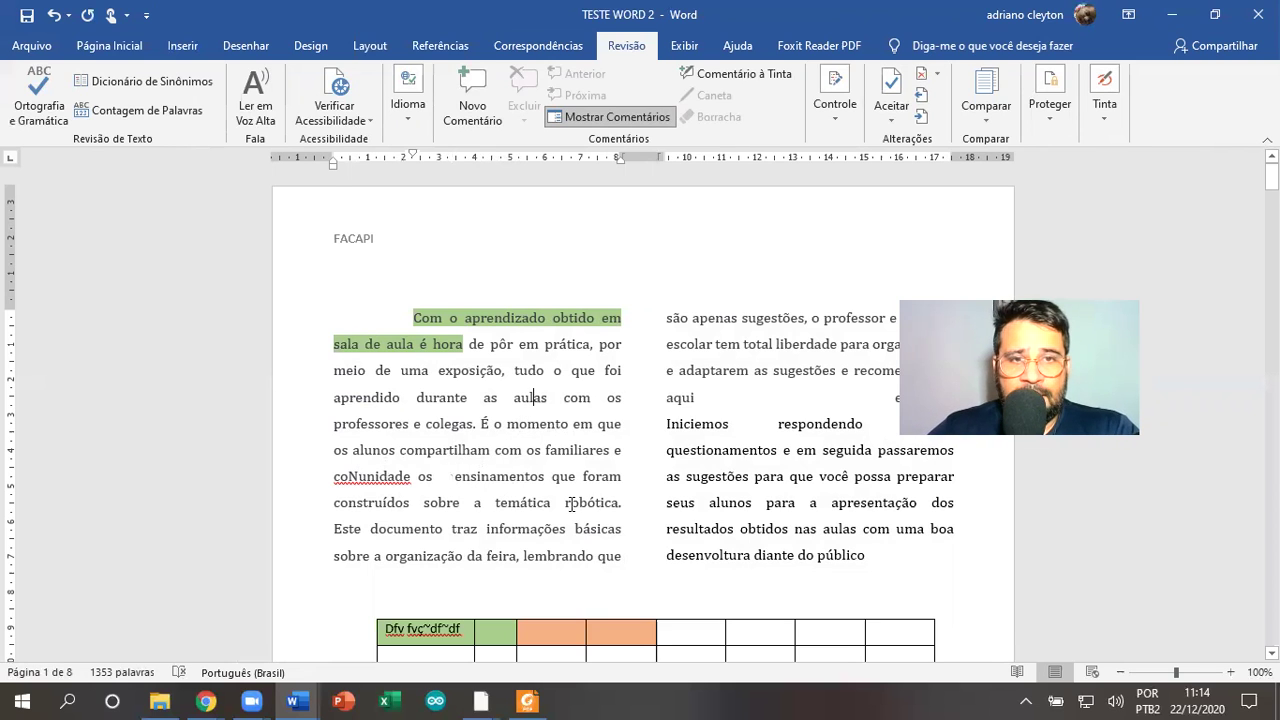
scroll(556, 499, "down", 1)
left_click(494, 360)
left_click(496, 413)
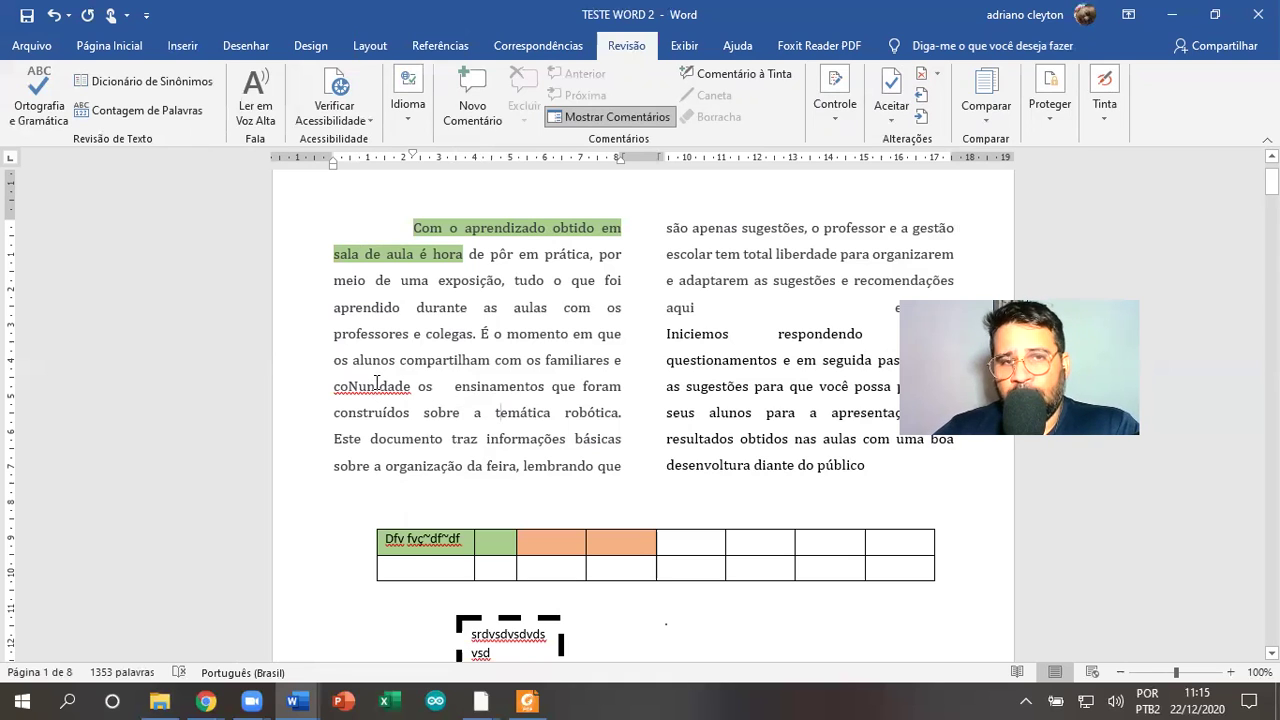
Retype the wrong letter so the word reads 'conunidade'
left_click(361, 390)
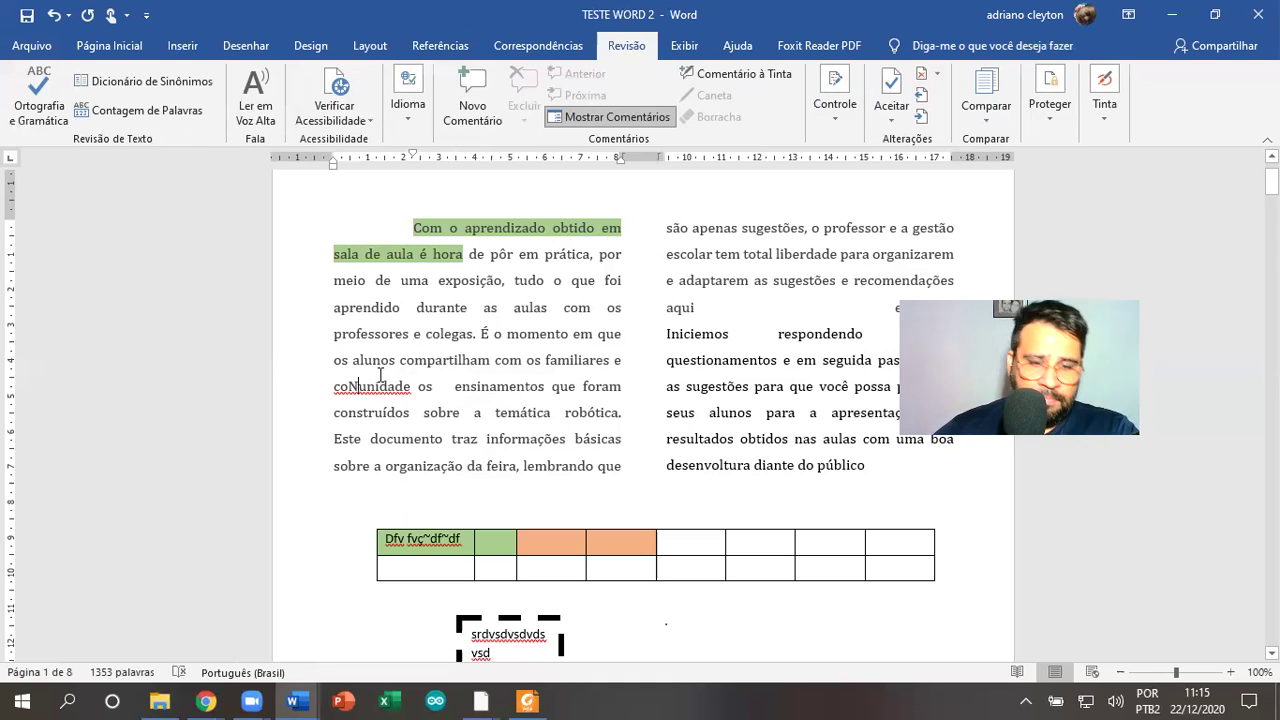
key("BackSpace")
type("M")
key("BackSpace")
type("m")
key("BackSpace")
type("n")
Correct 'conunidade' to 'comunidade' using the spelling suggestion
left_click(344, 416)
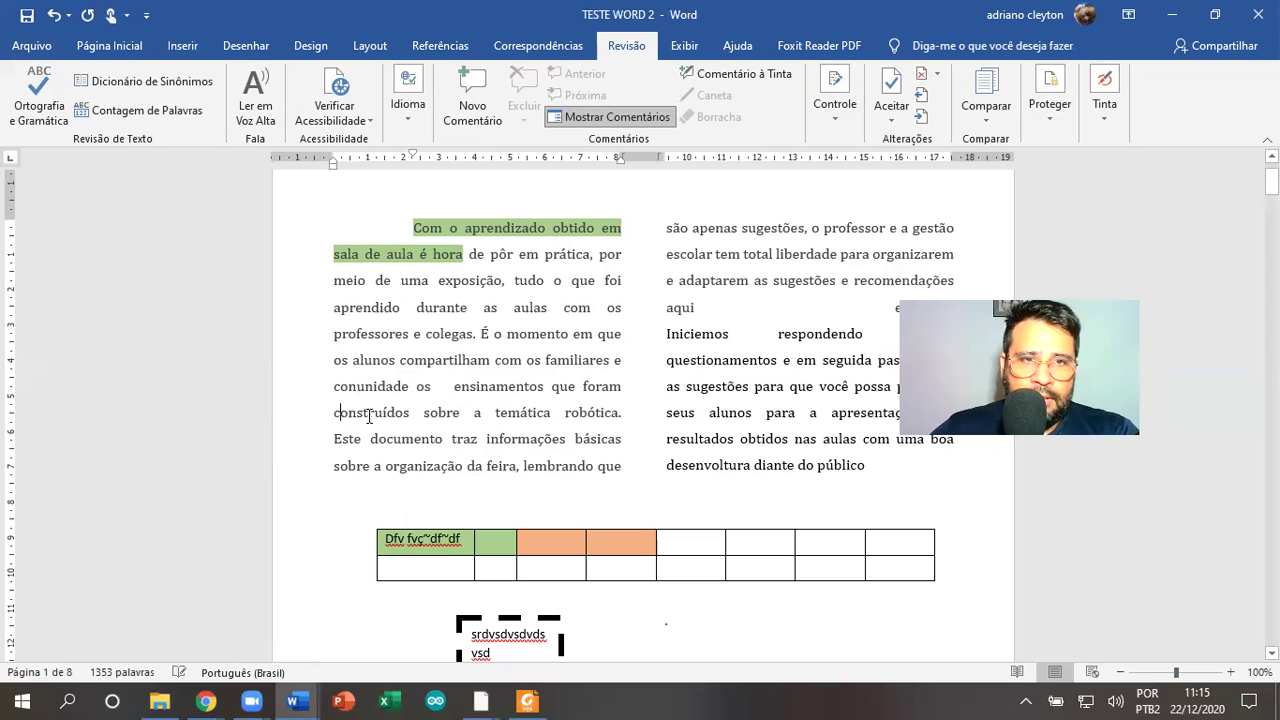
right_click(386, 396)
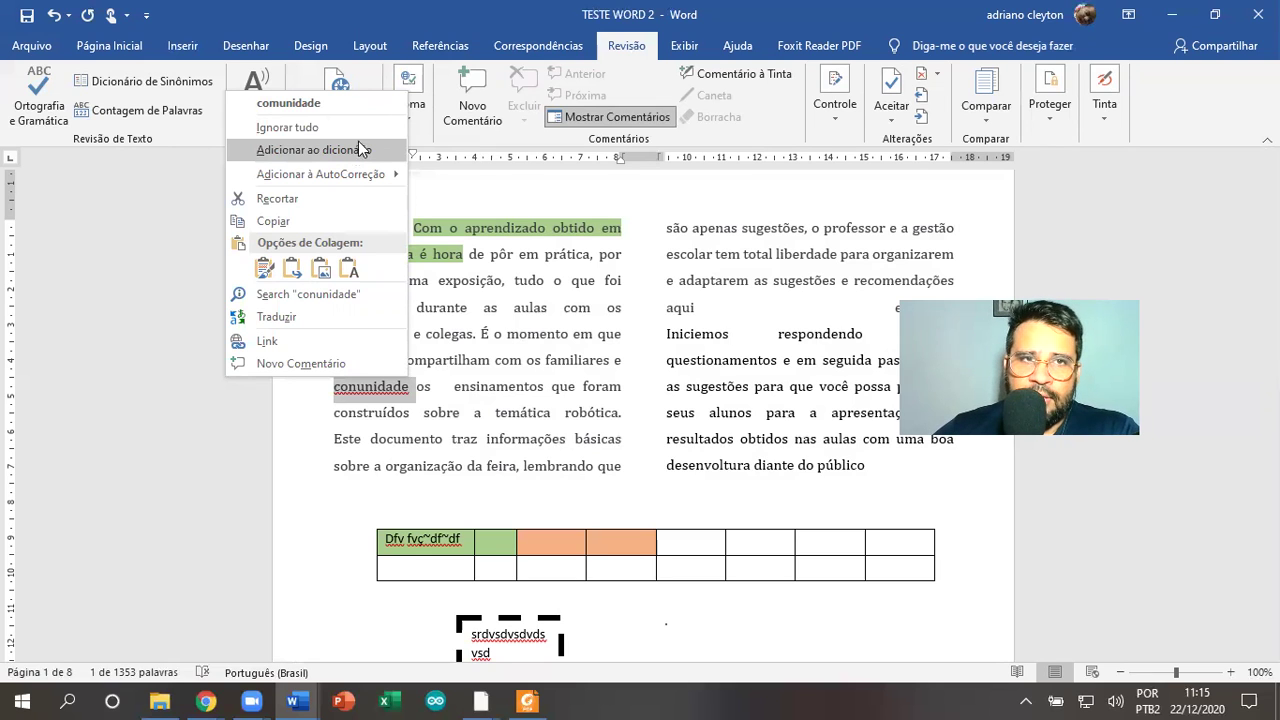
left_click(292, 103)
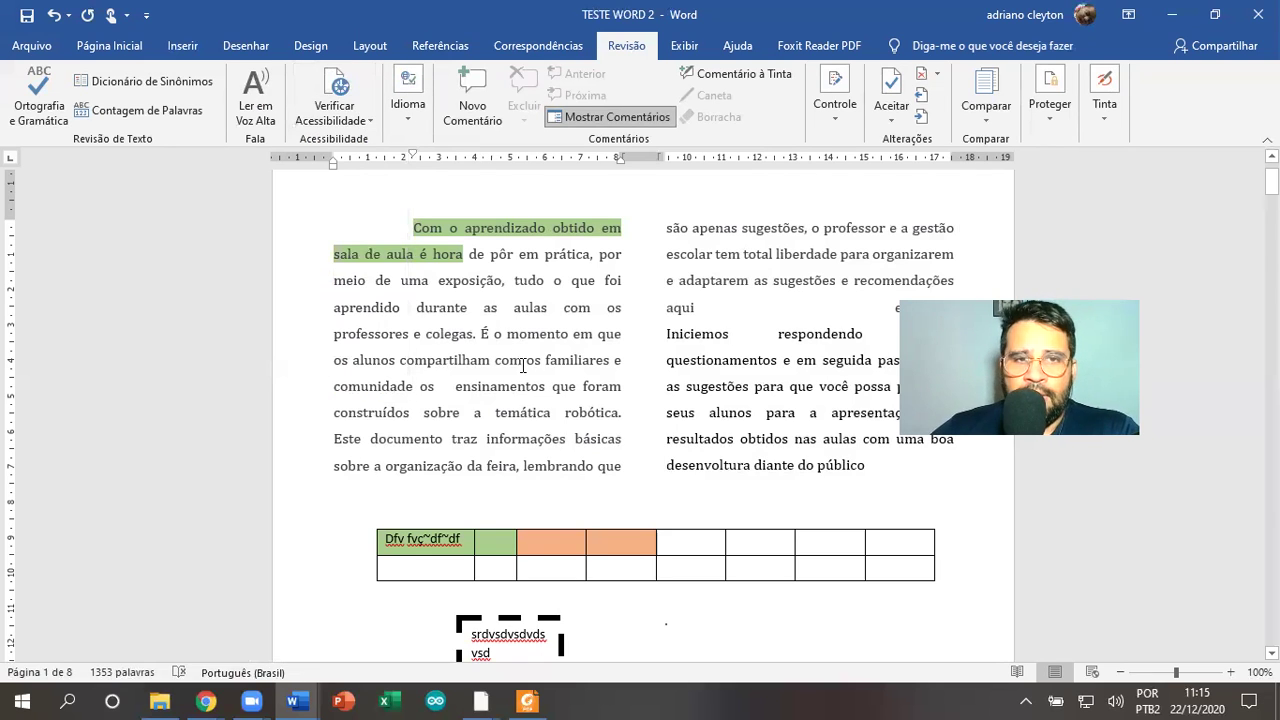
scroll(560, 336, "up", 2)
scroll(560, 336, "down", 10)
scroll(560, 335, "down", 2)
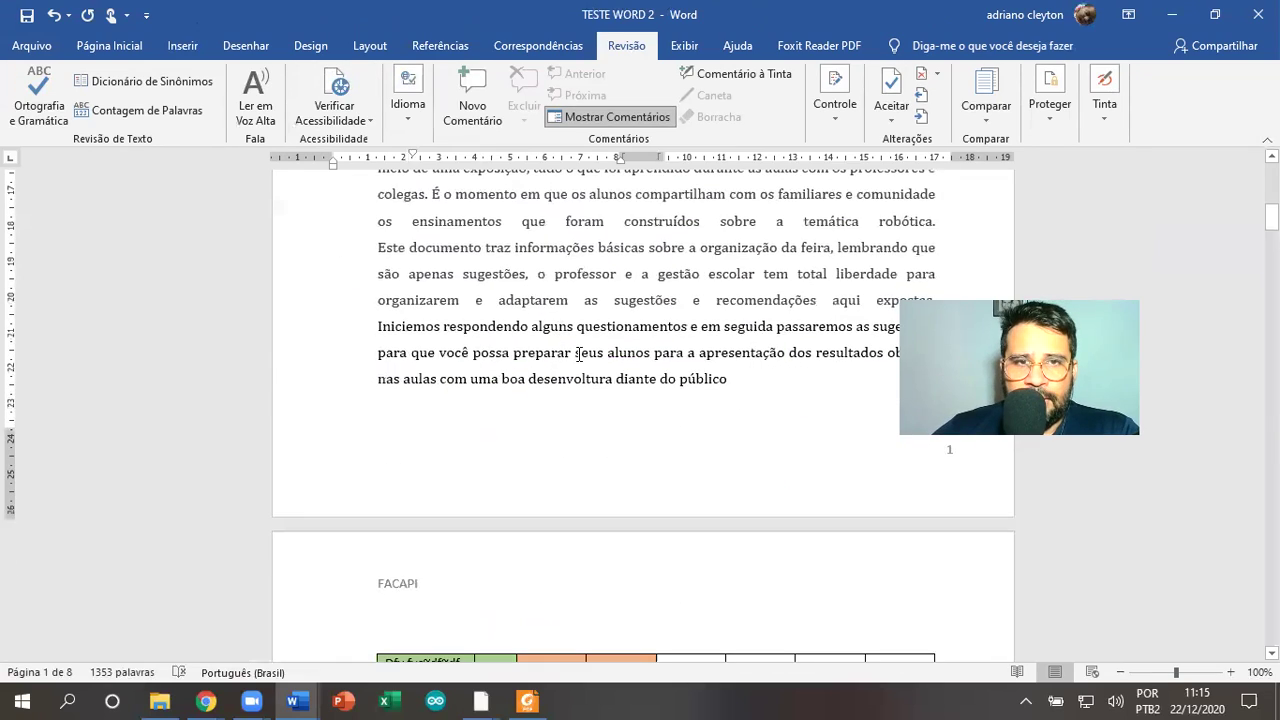
scroll(566, 310, "up", 9)
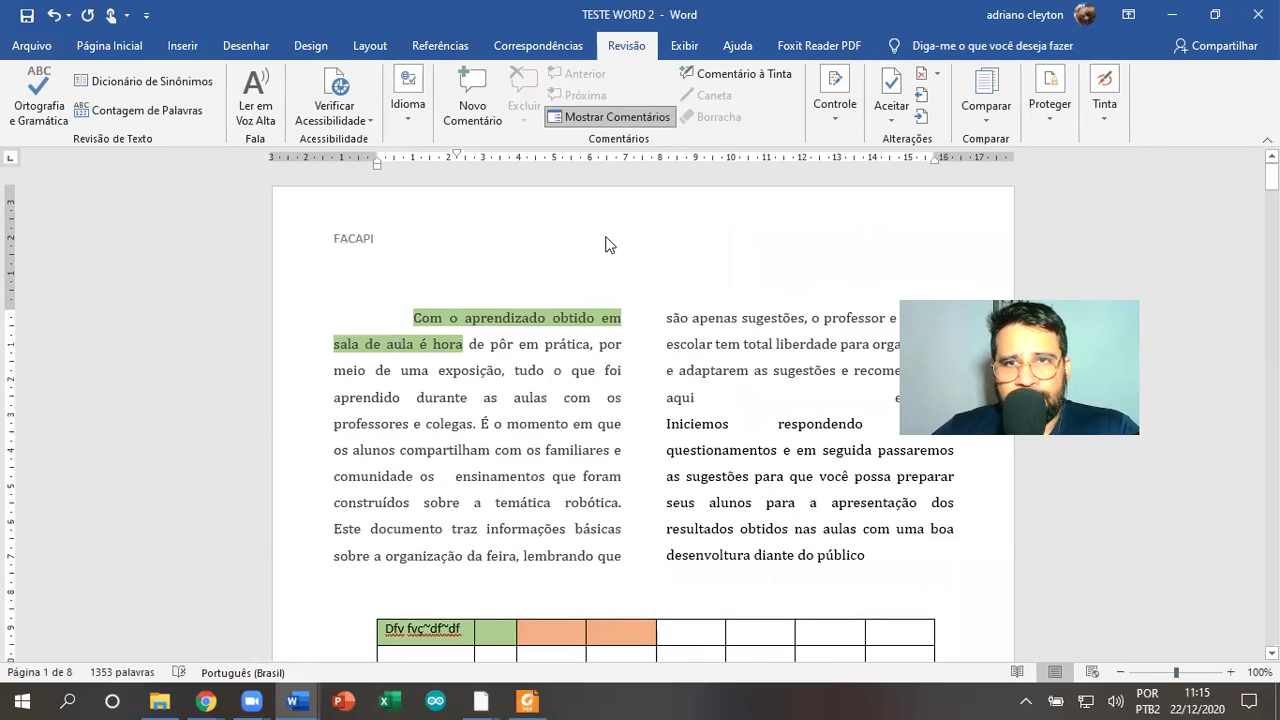
Browse the View and Help tabs, peek at the File backstage, and return to Home
left_click(686, 48)
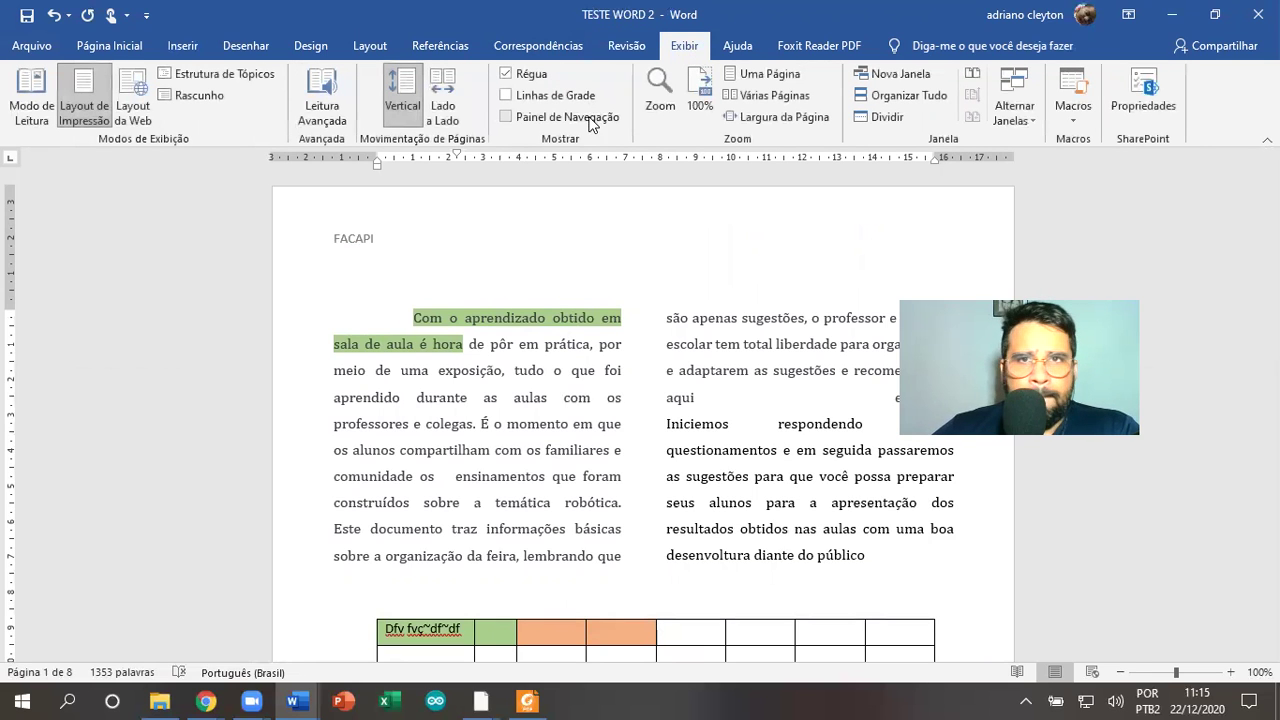
left_click(735, 47)
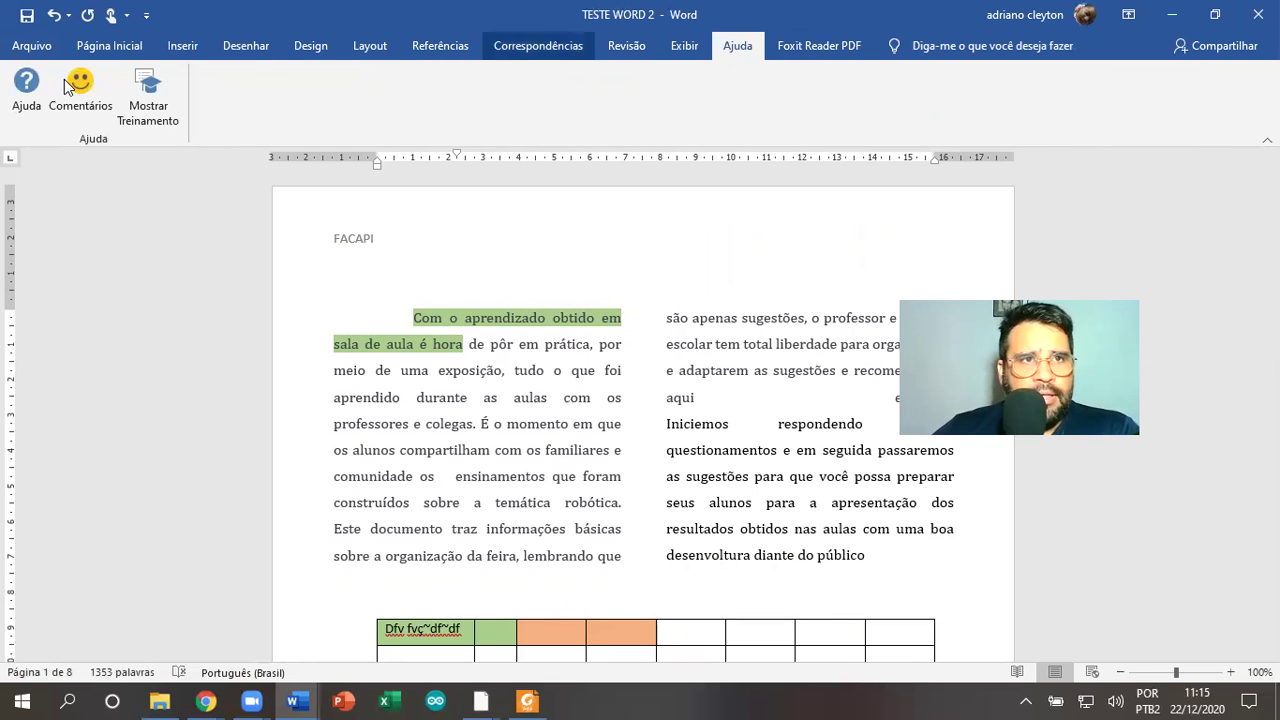
left_click(31, 46)
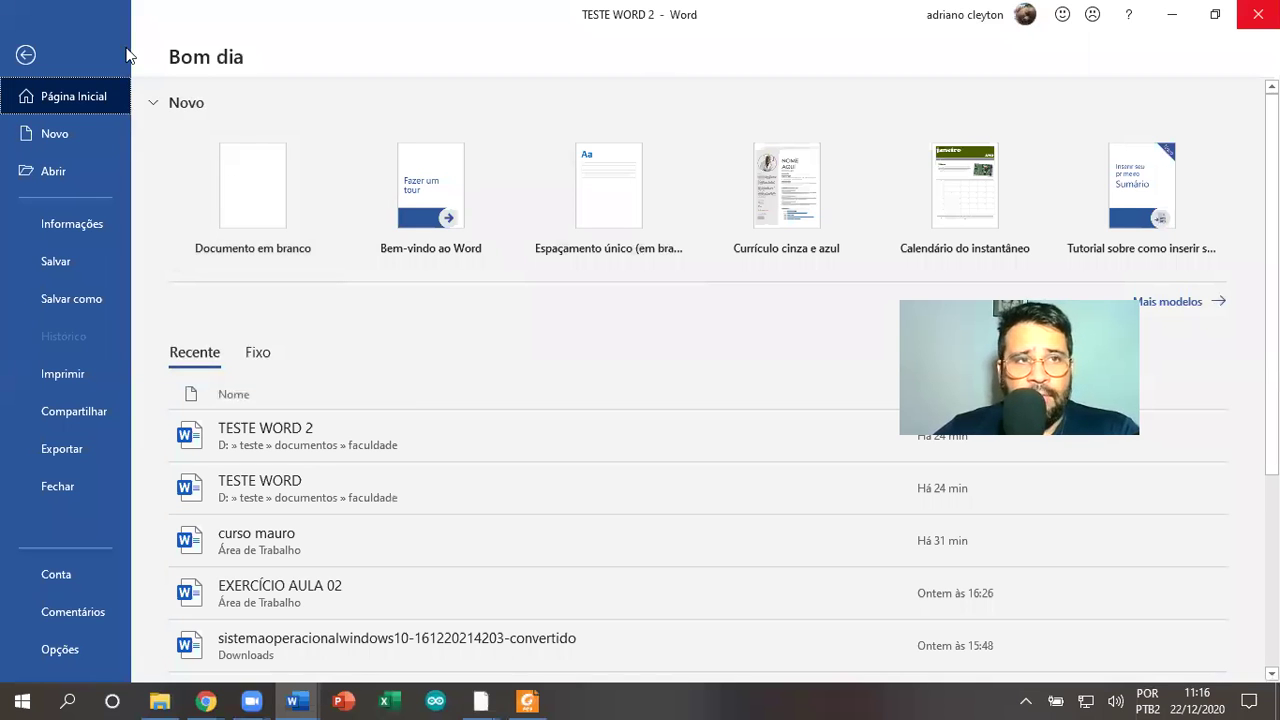
left_click(23, 57)
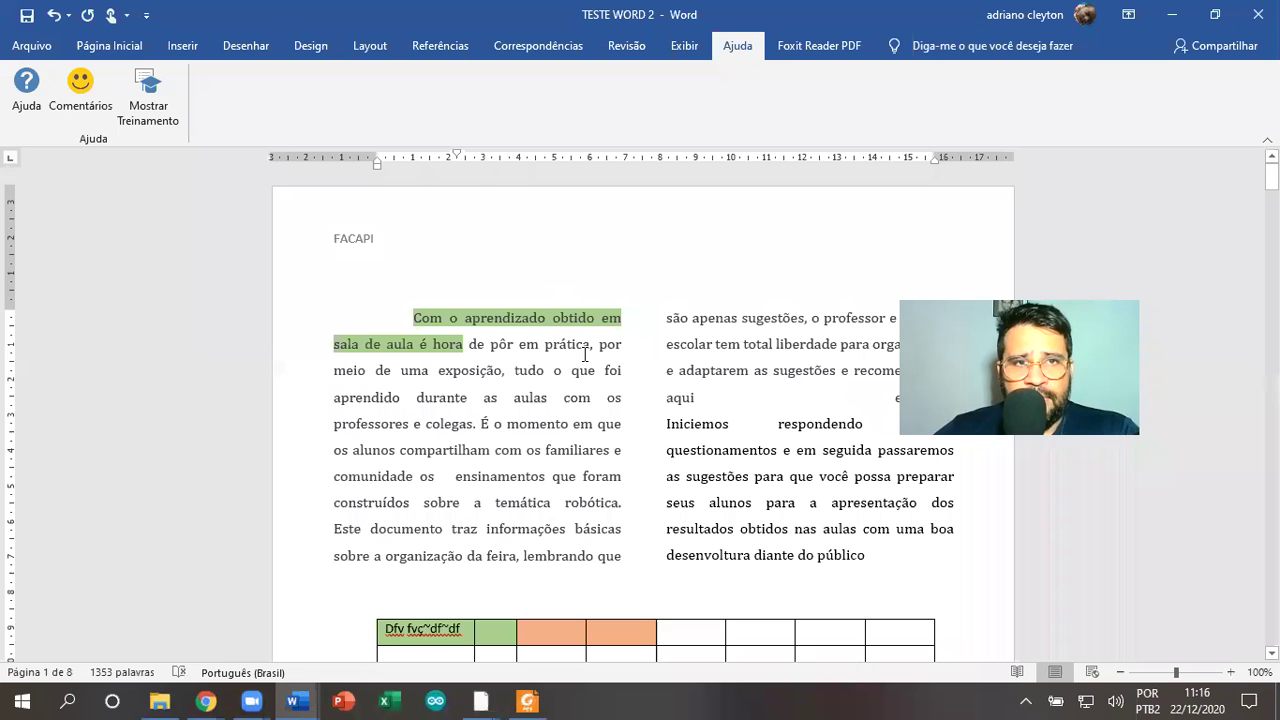
left_click(122, 47)
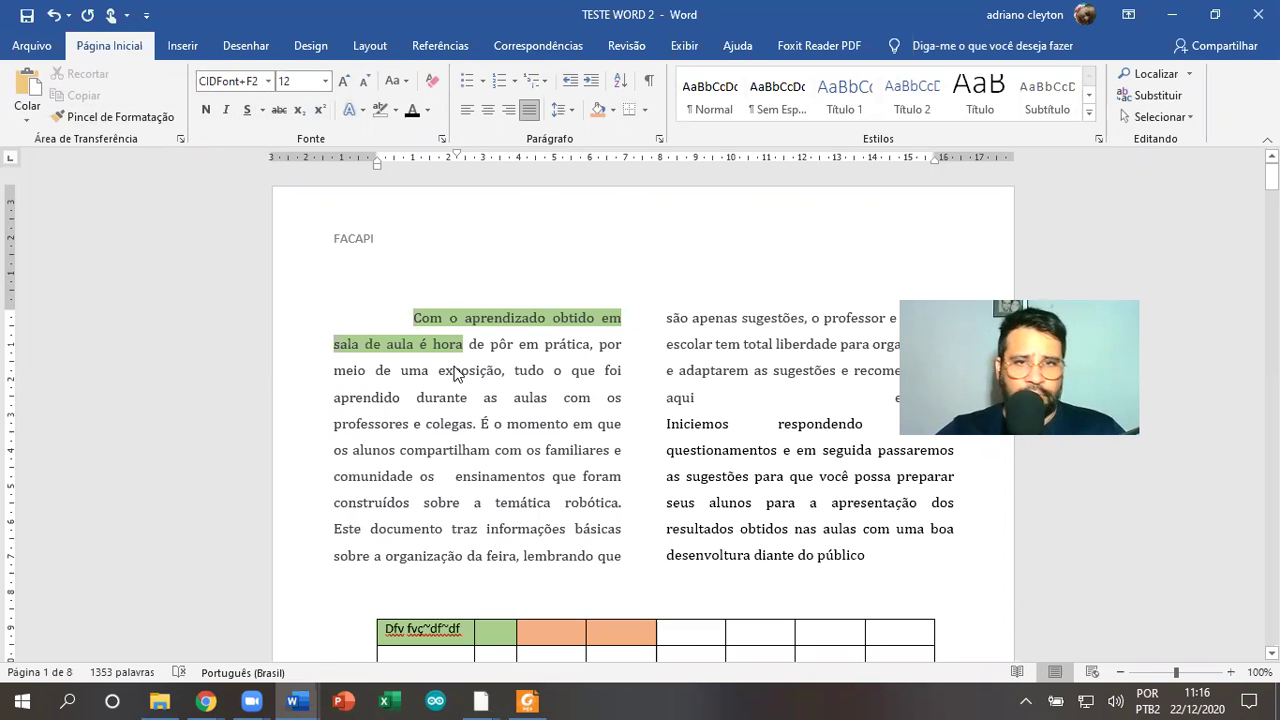
Select all then deselect, and cancel the Open view and close prompt, keeping TESTE WORD 2 open
key("ctrl+a")
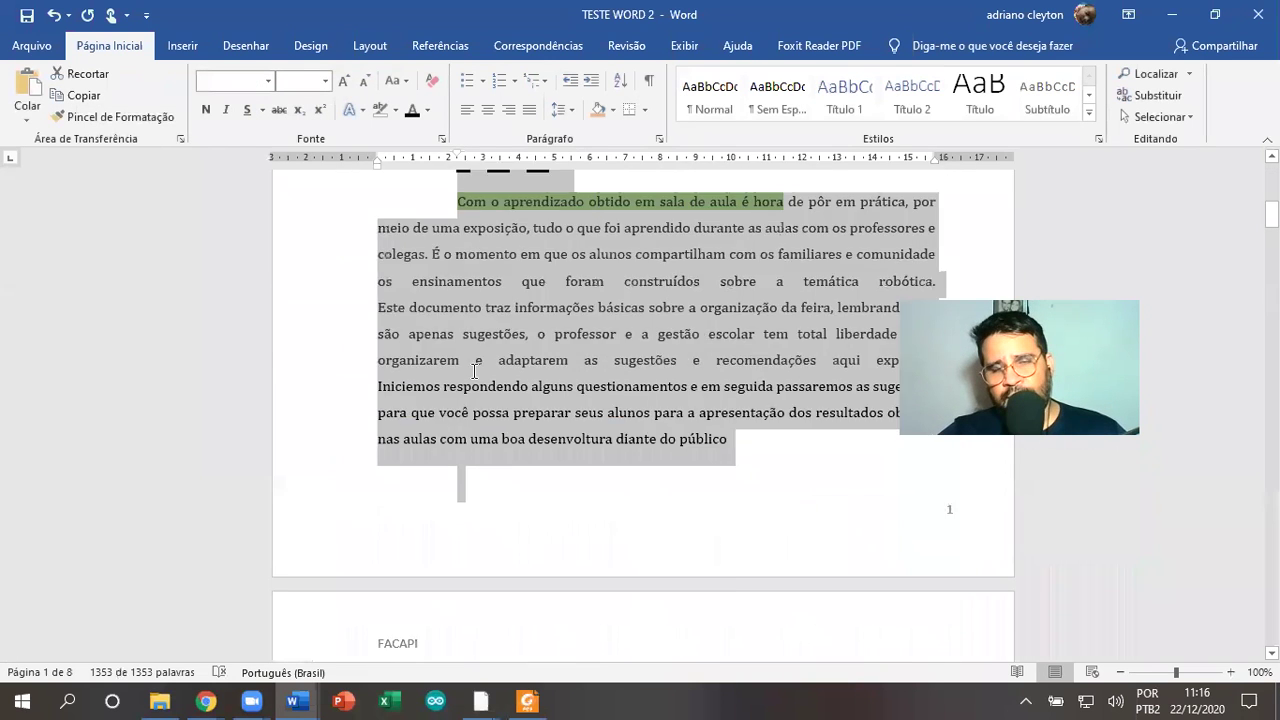
left_click(509, 337)
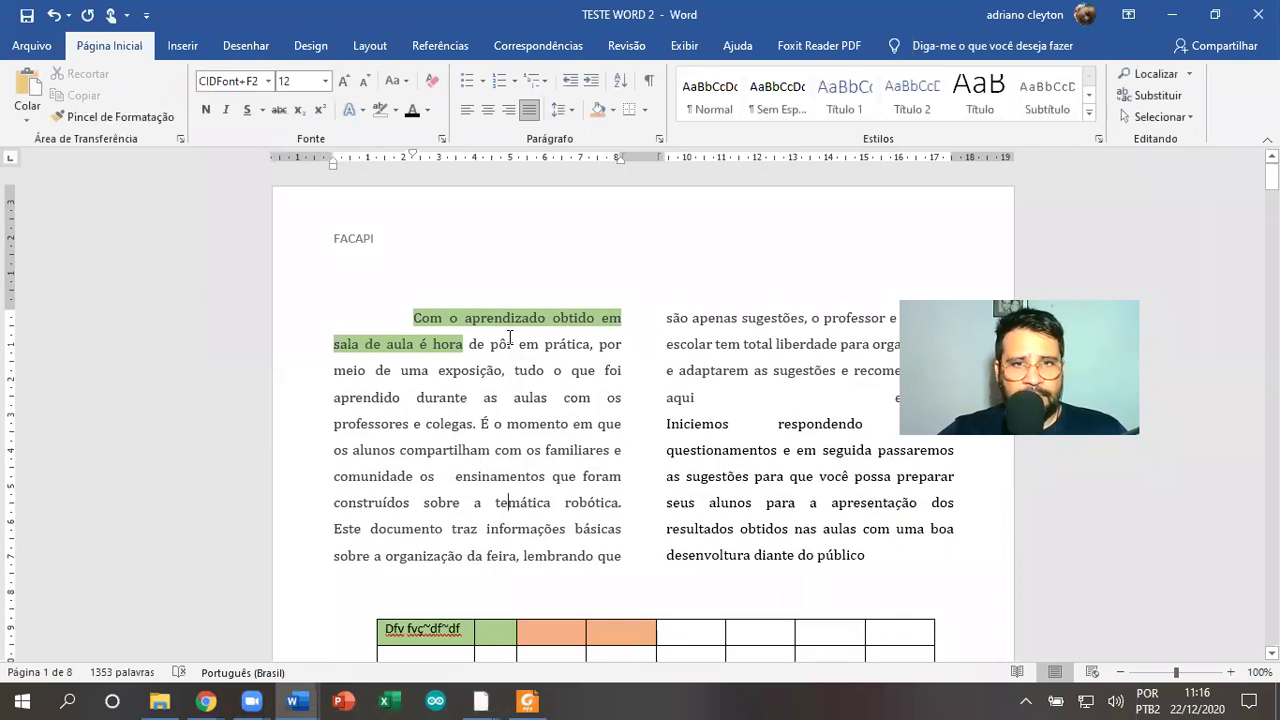
key("ctrl+o")
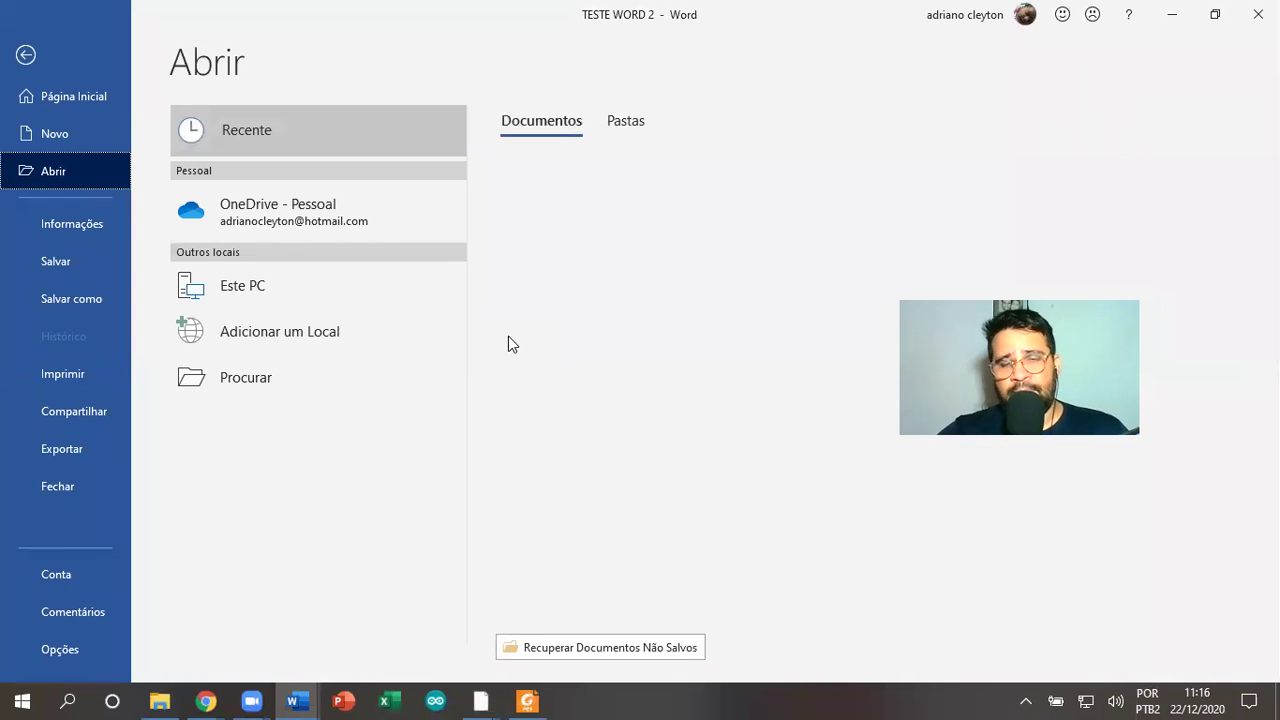
key("Escape")
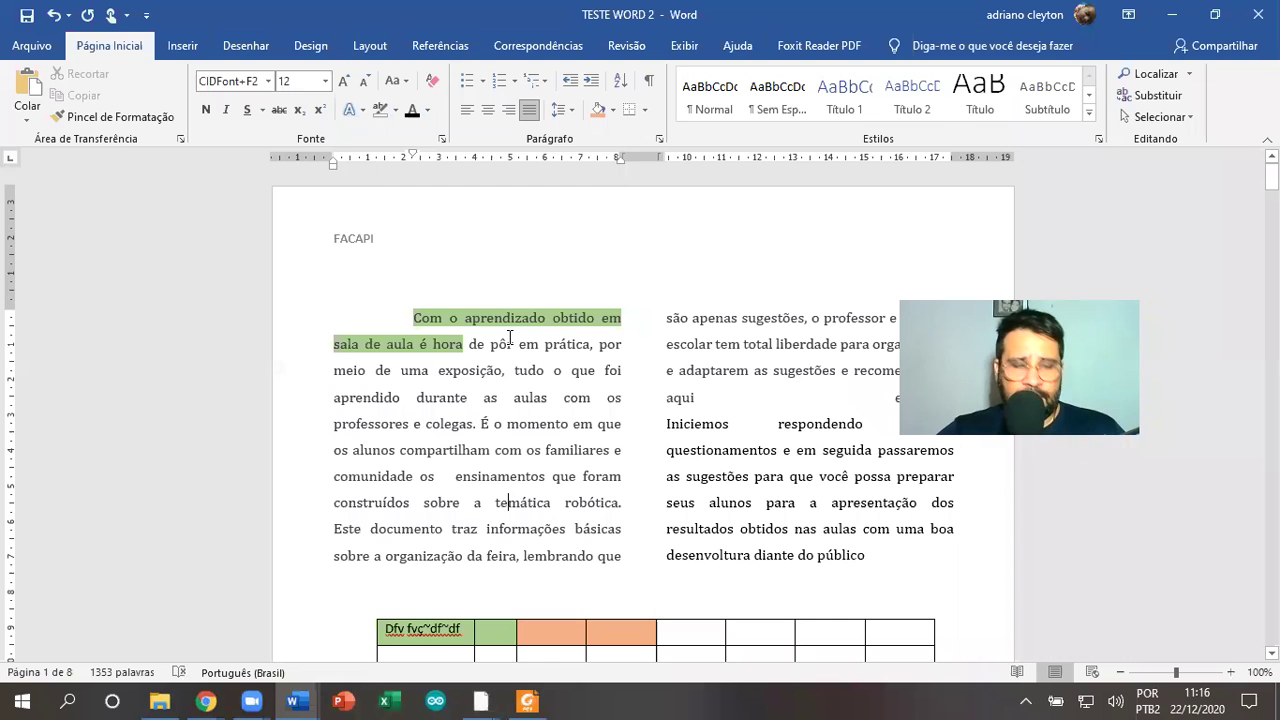
key("ctrl+w")
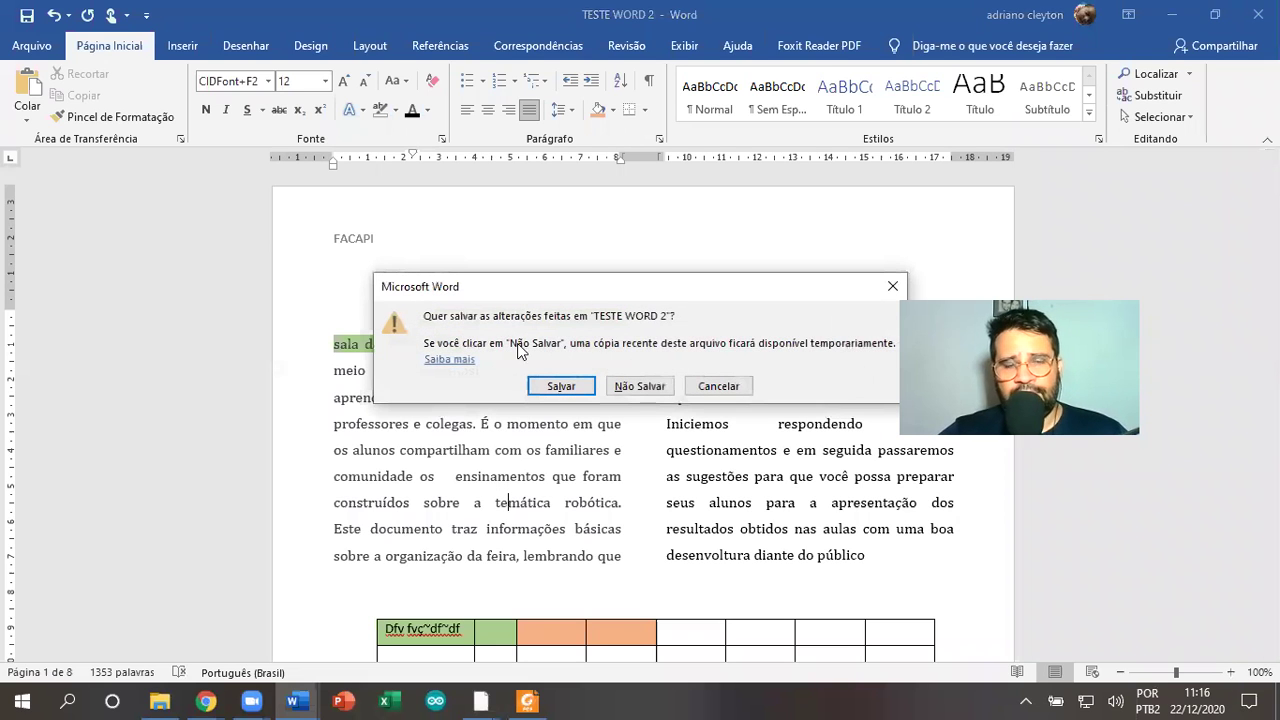
key("Escape")
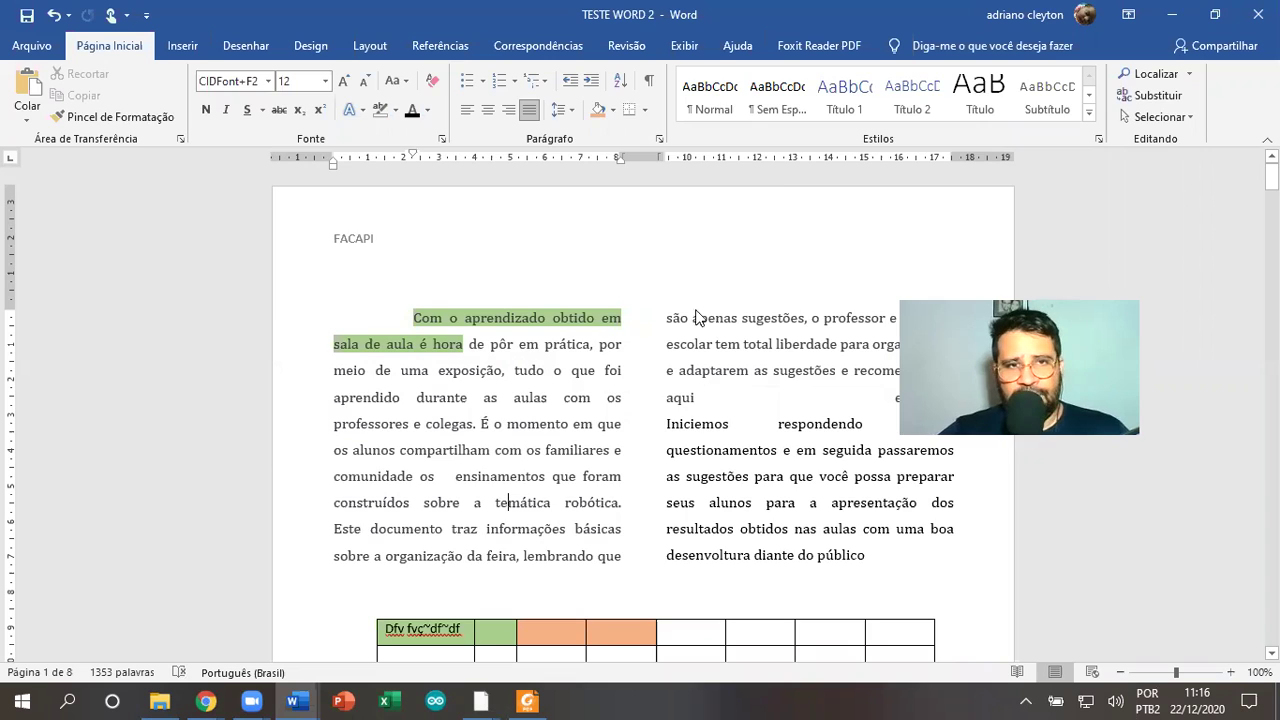
key("alt+Tab")
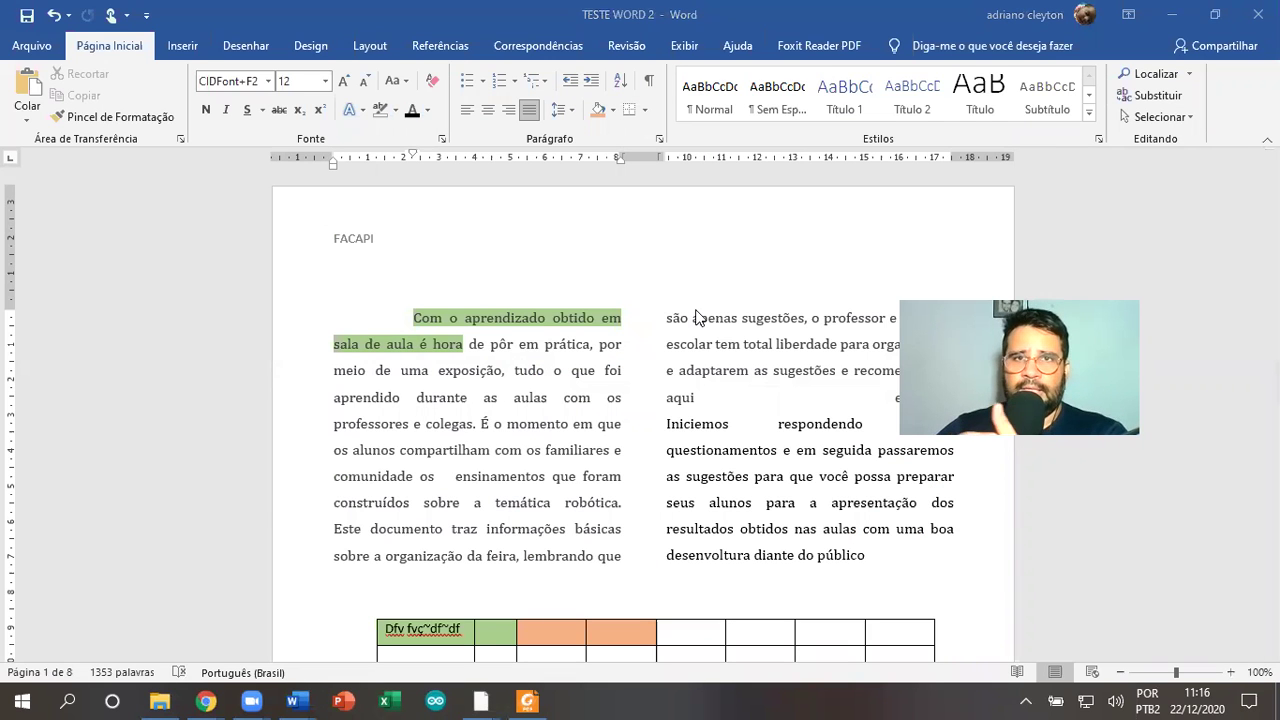